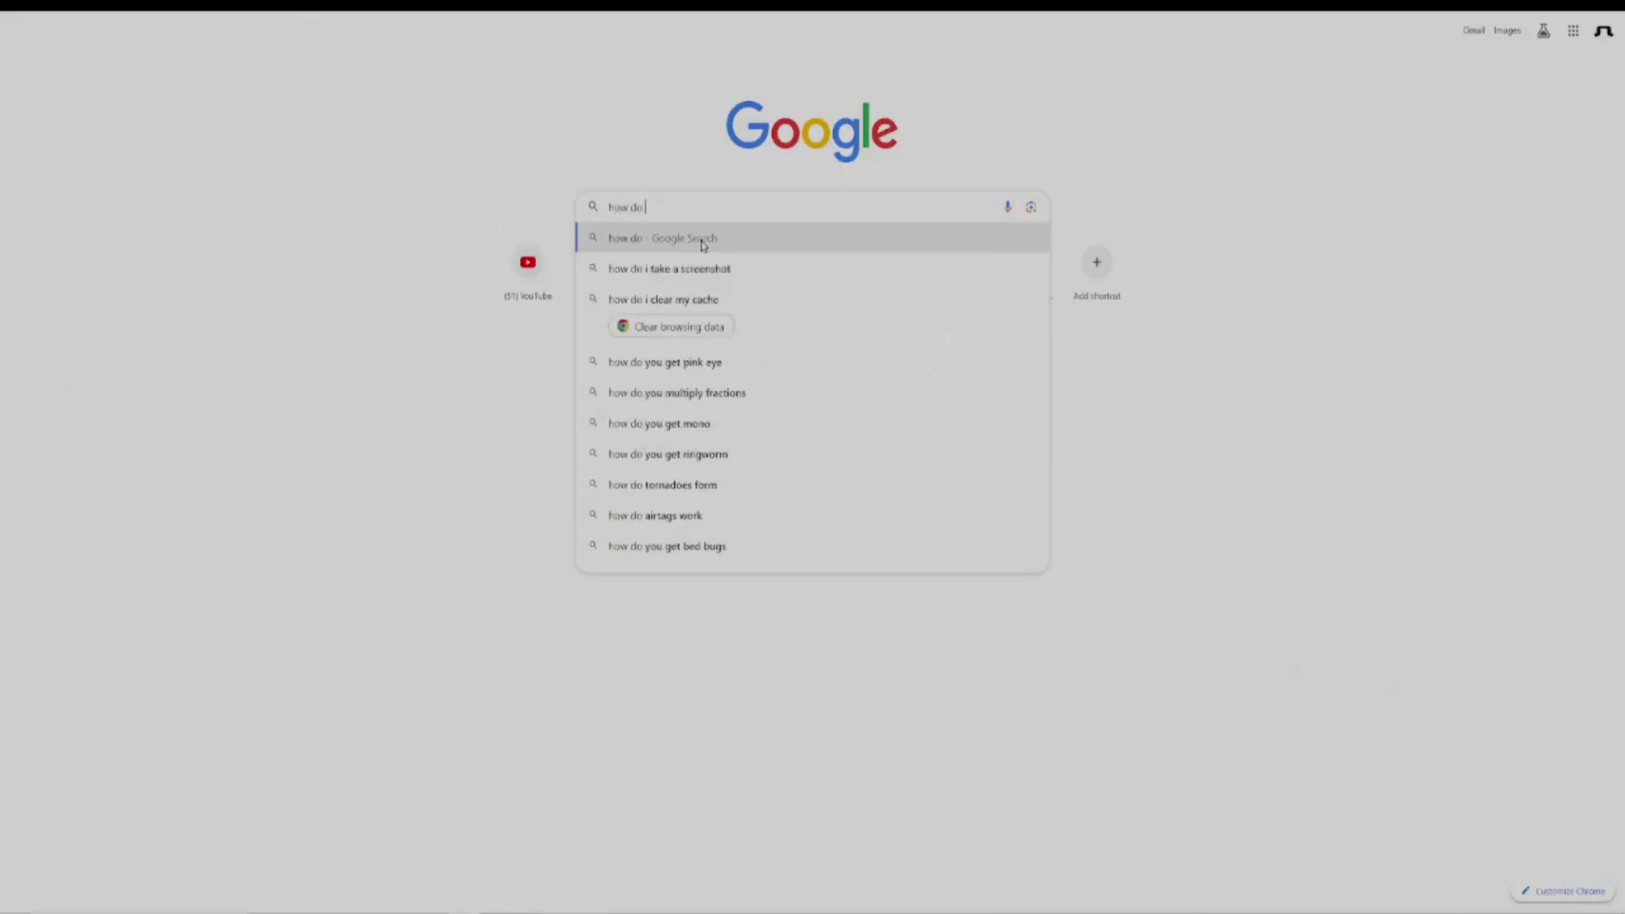
Search Google for a question about more than one platform and for "examples of simple marketing tactics"
type("more tan one platform")
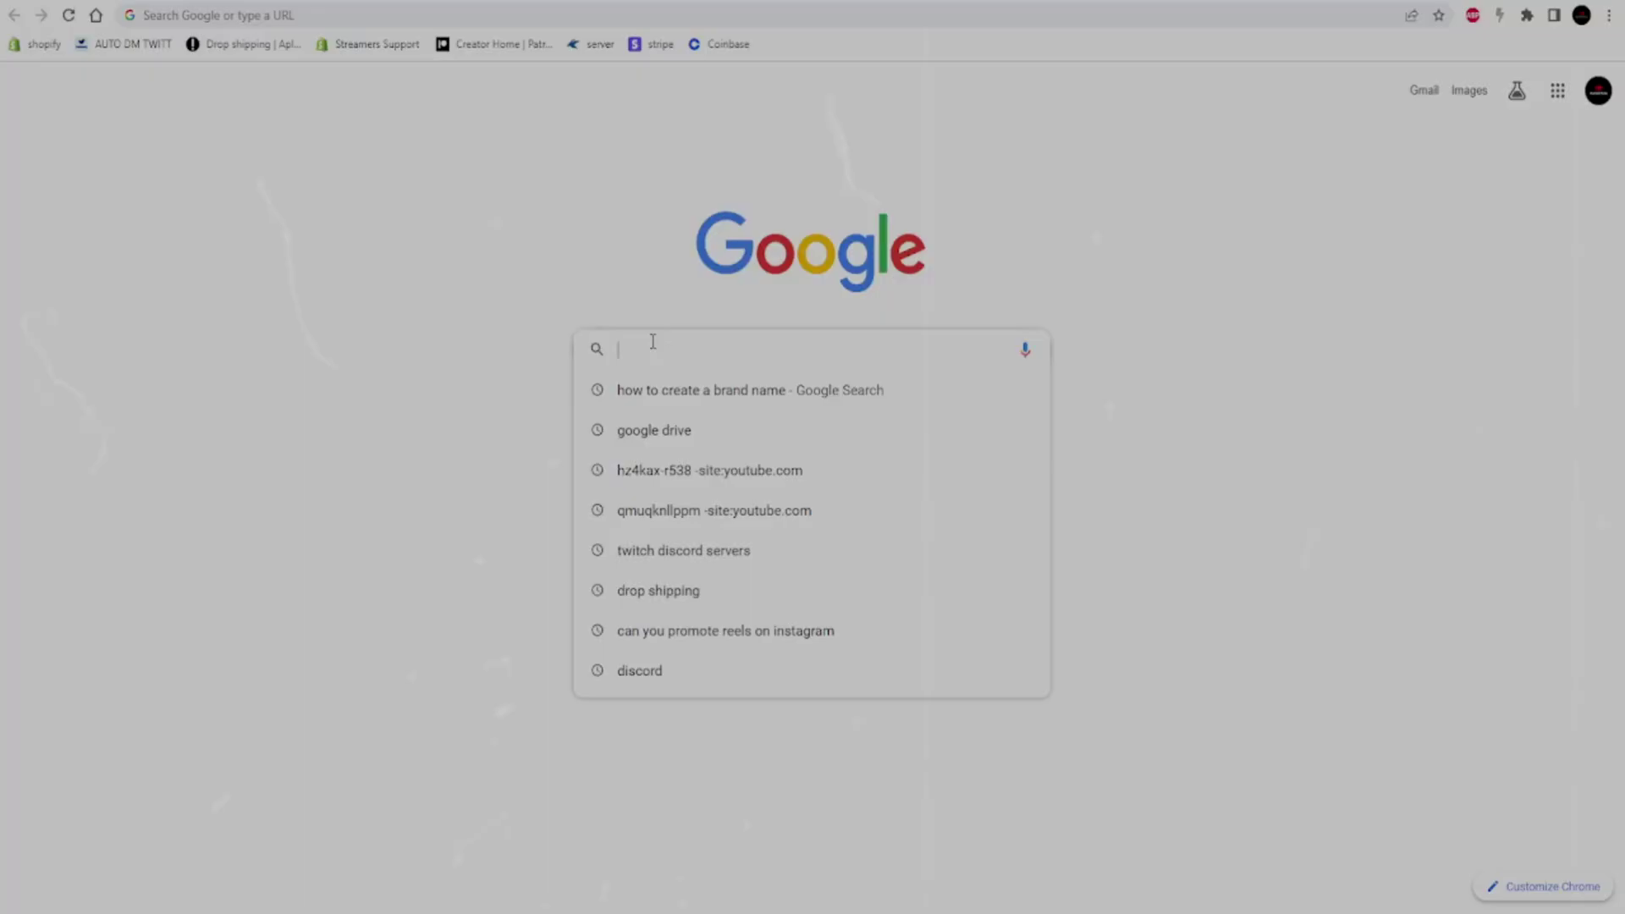
type("examples of simple marke")
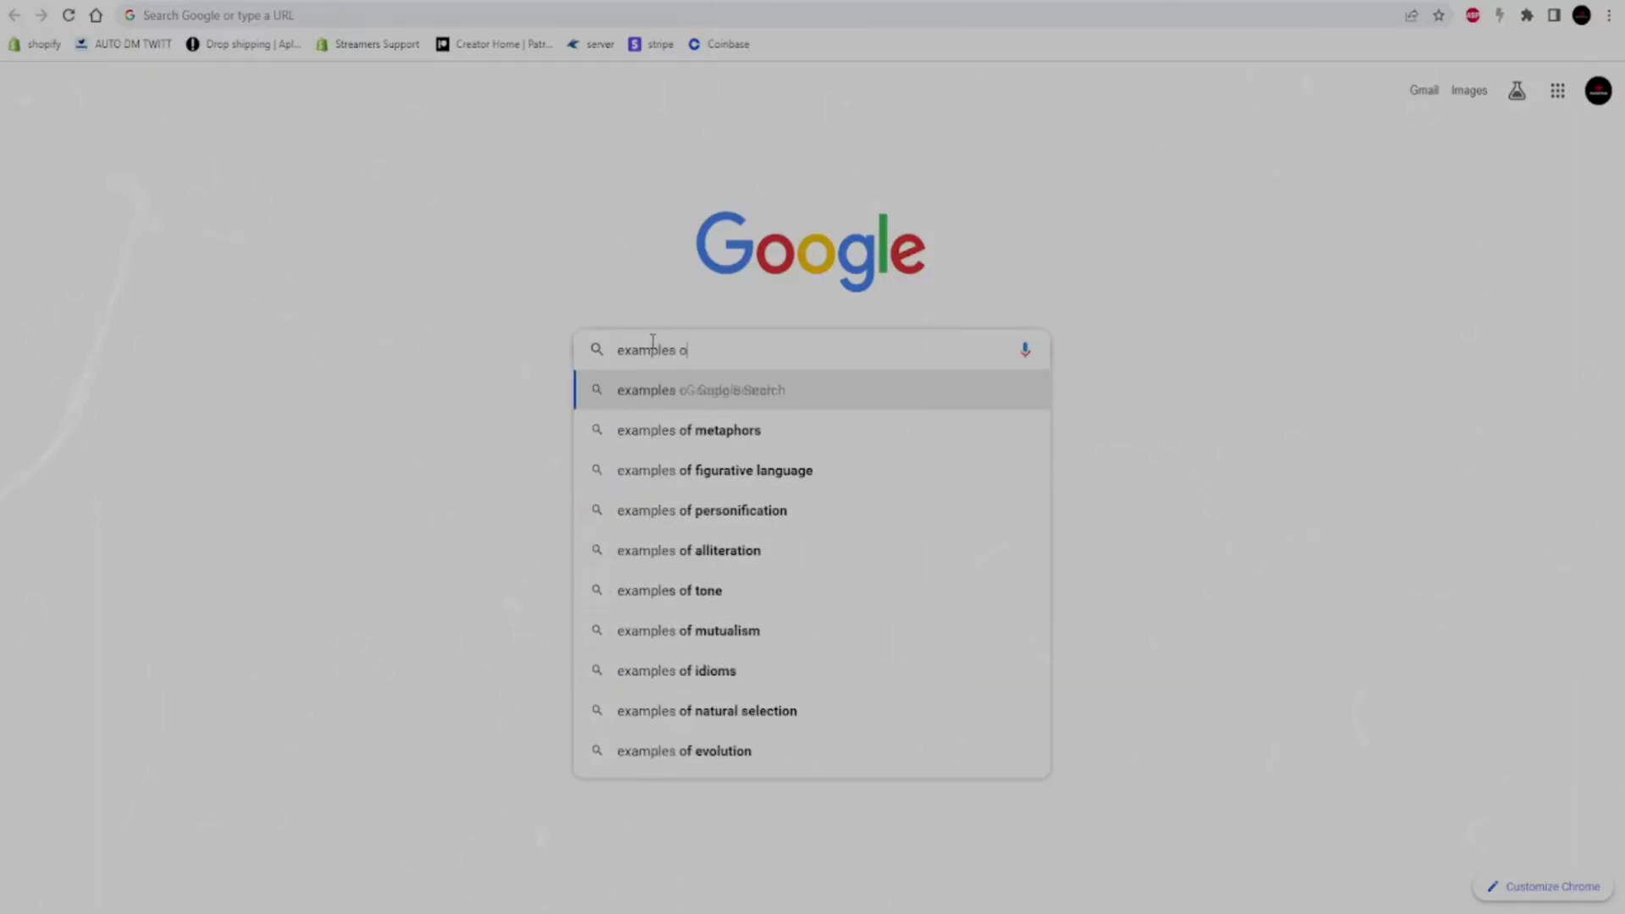
type("ting tactics")
key("Return")
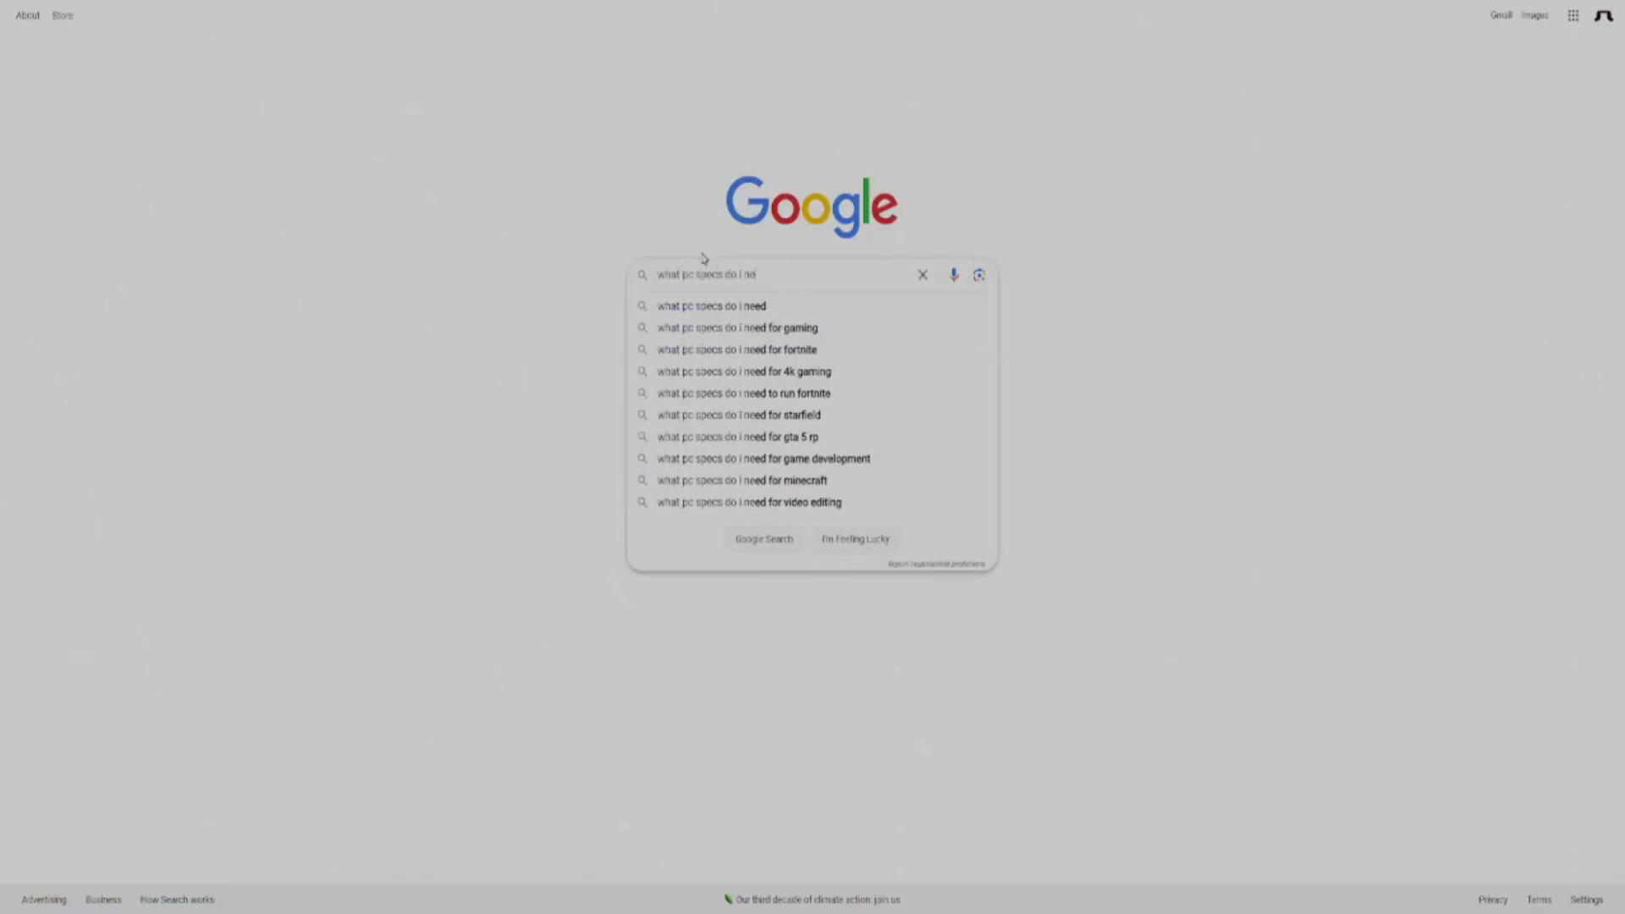
Search Google for "what pc specs do i need for streaming on streamlabs" and highlight the minimum system requirements
type("ing on streamlabs")
key("Return")
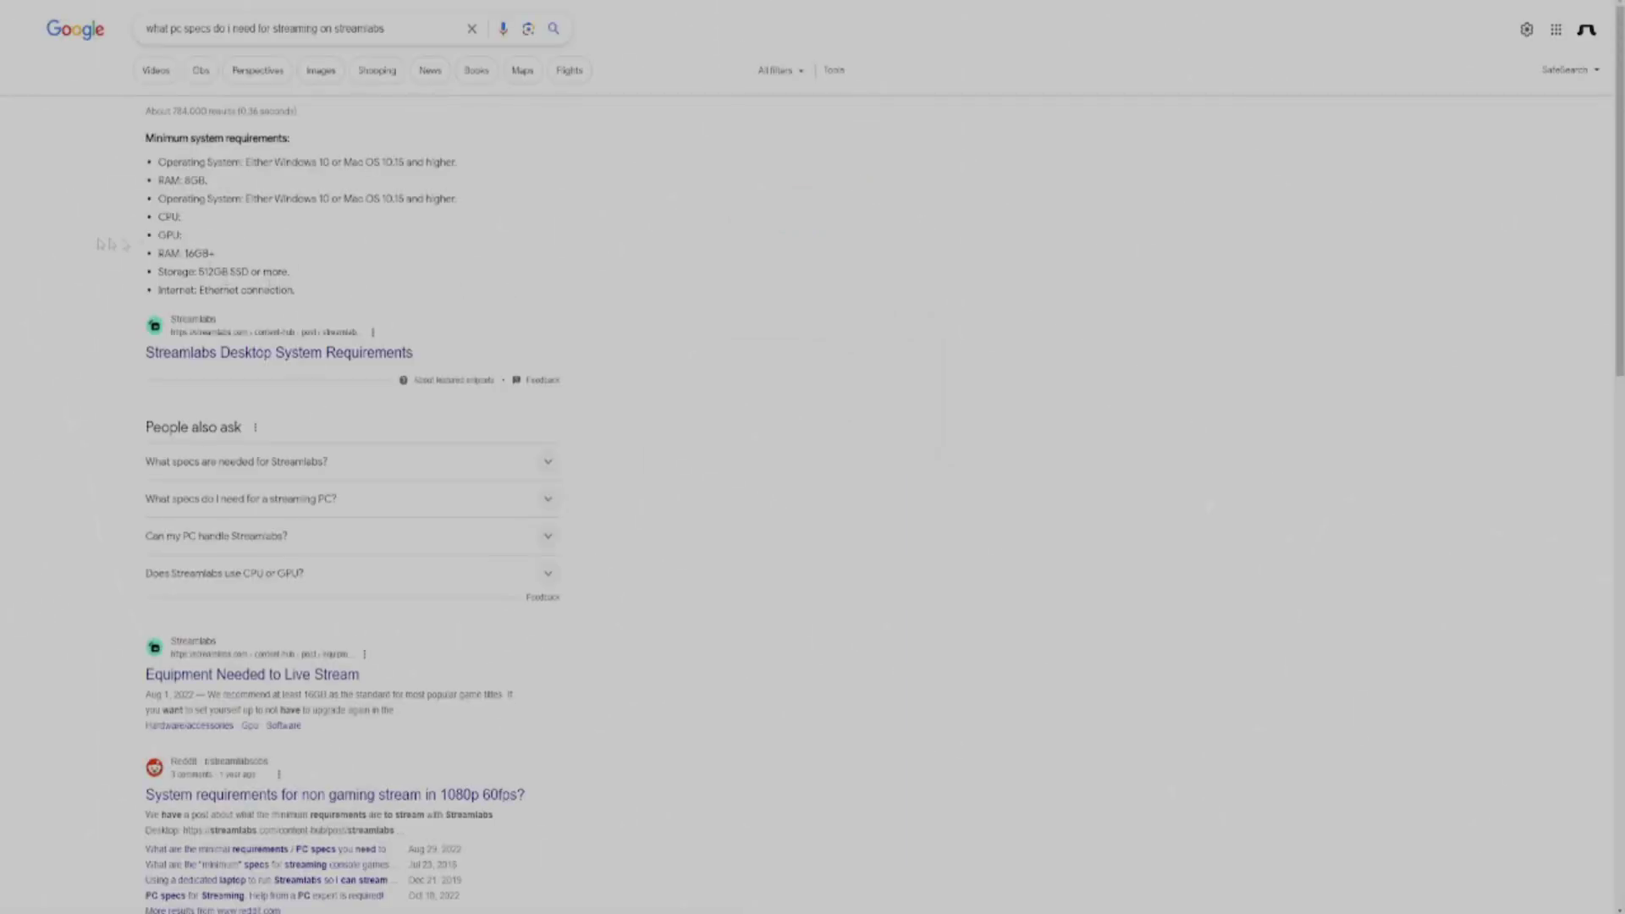
left_click_drag(204, 162, 488, 280)
left_click(655, 238)
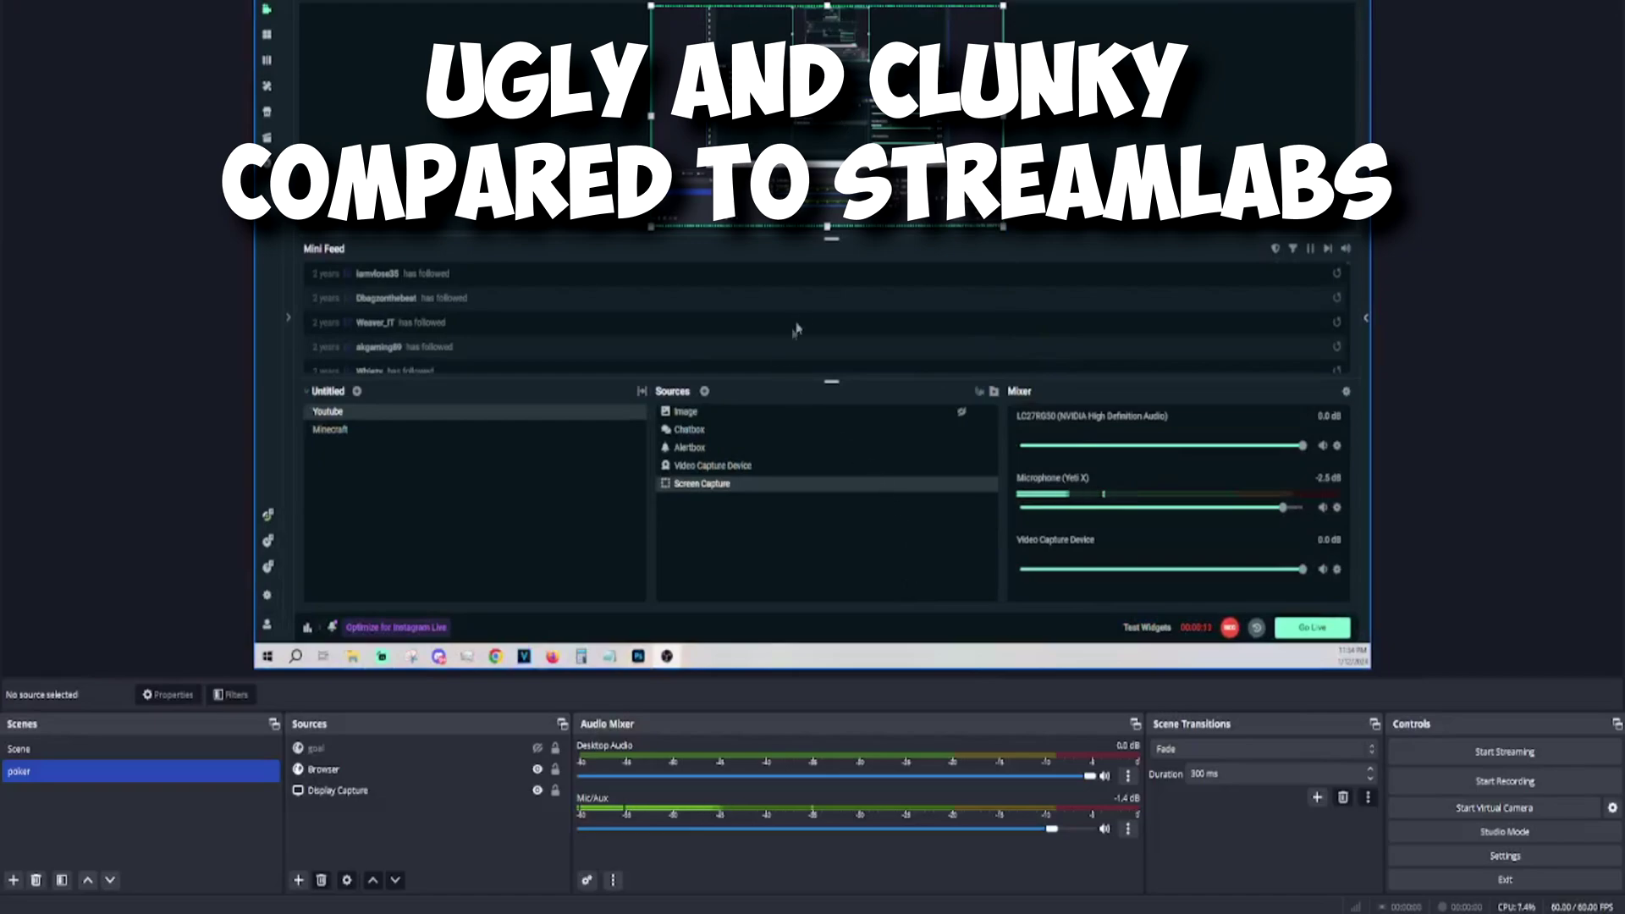
left_click_drag(507, 769, 508, 791)
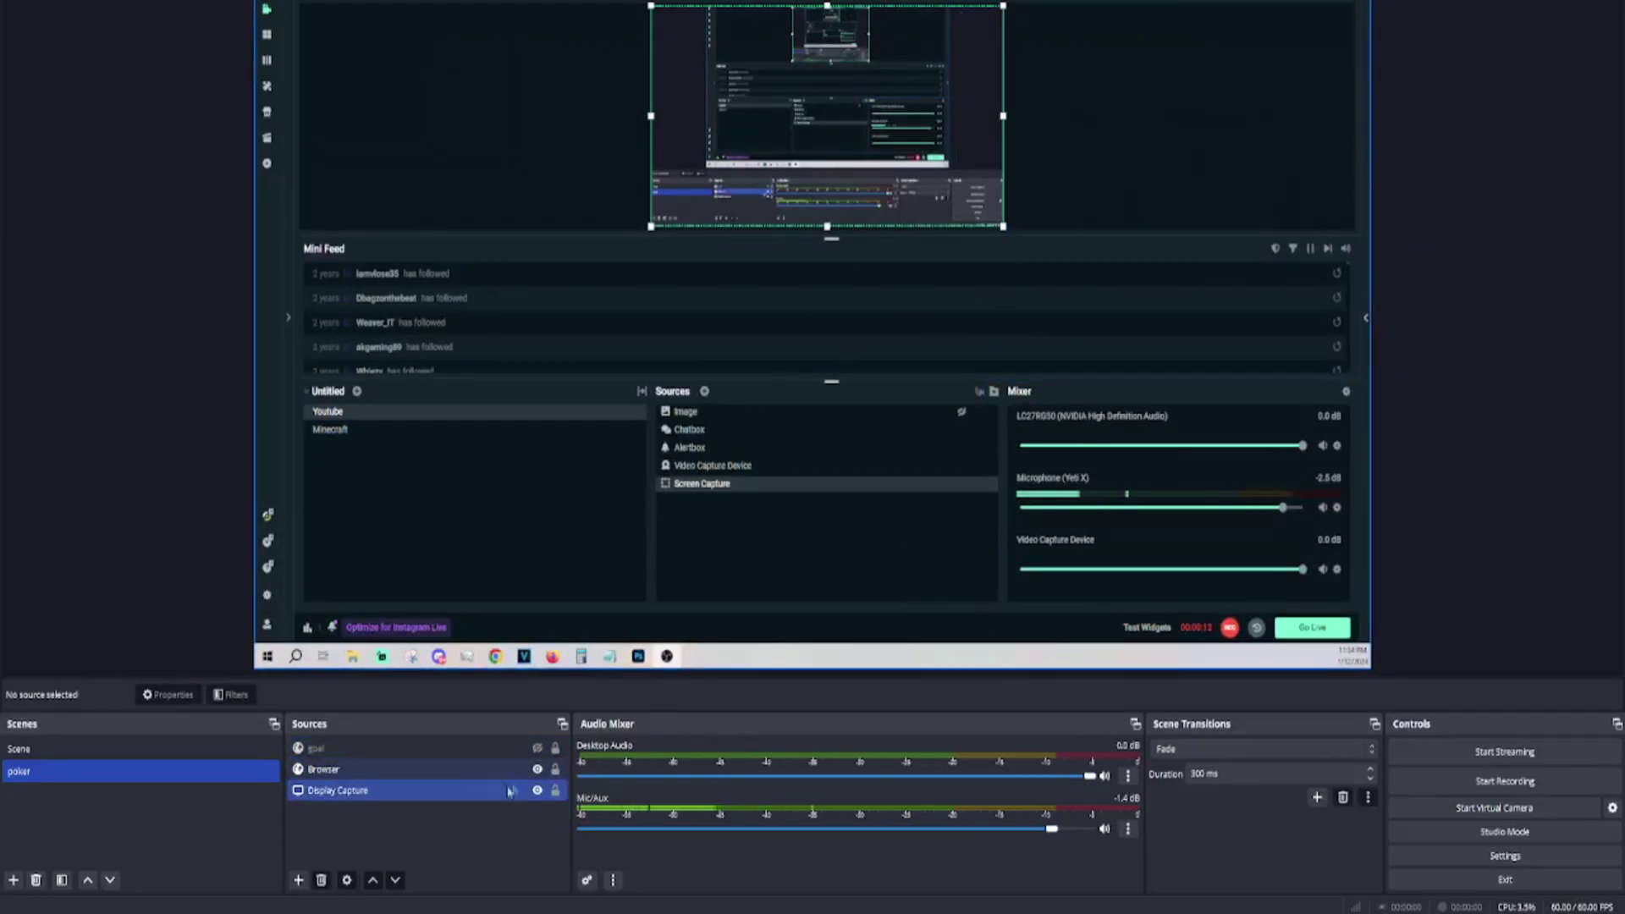
left_click(509, 790)
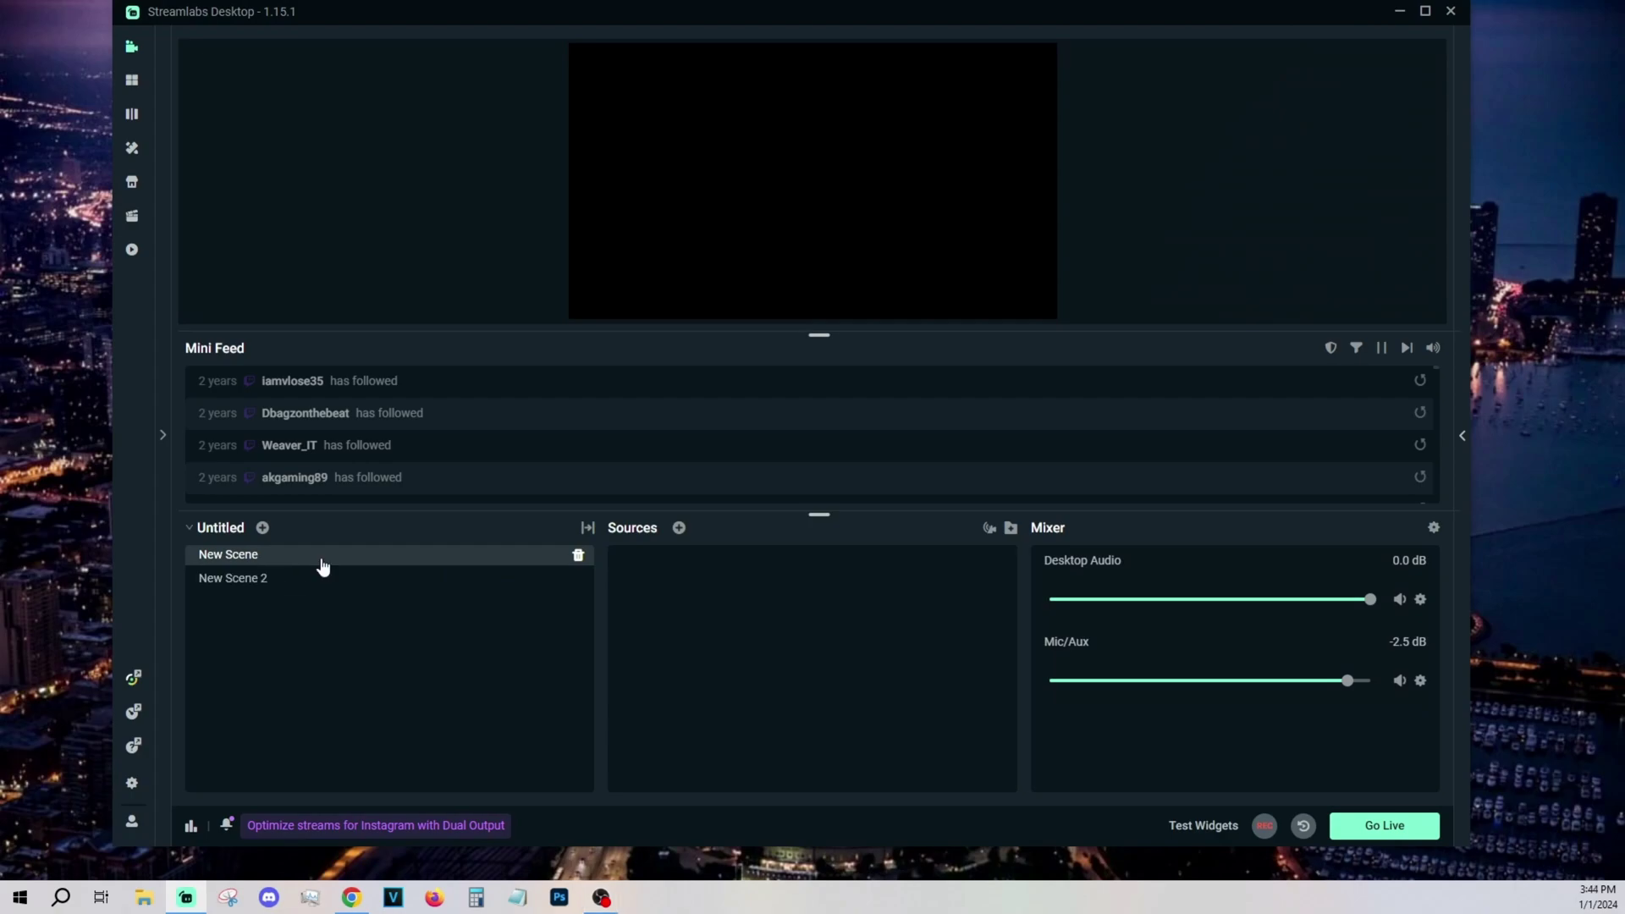
Rename New Scene as Youtube and New Scene 2 as Minecraft in Streamlabs Desktop
double_click(266, 563)
type("Youtube")
key("Return")
double_click(546, 578)
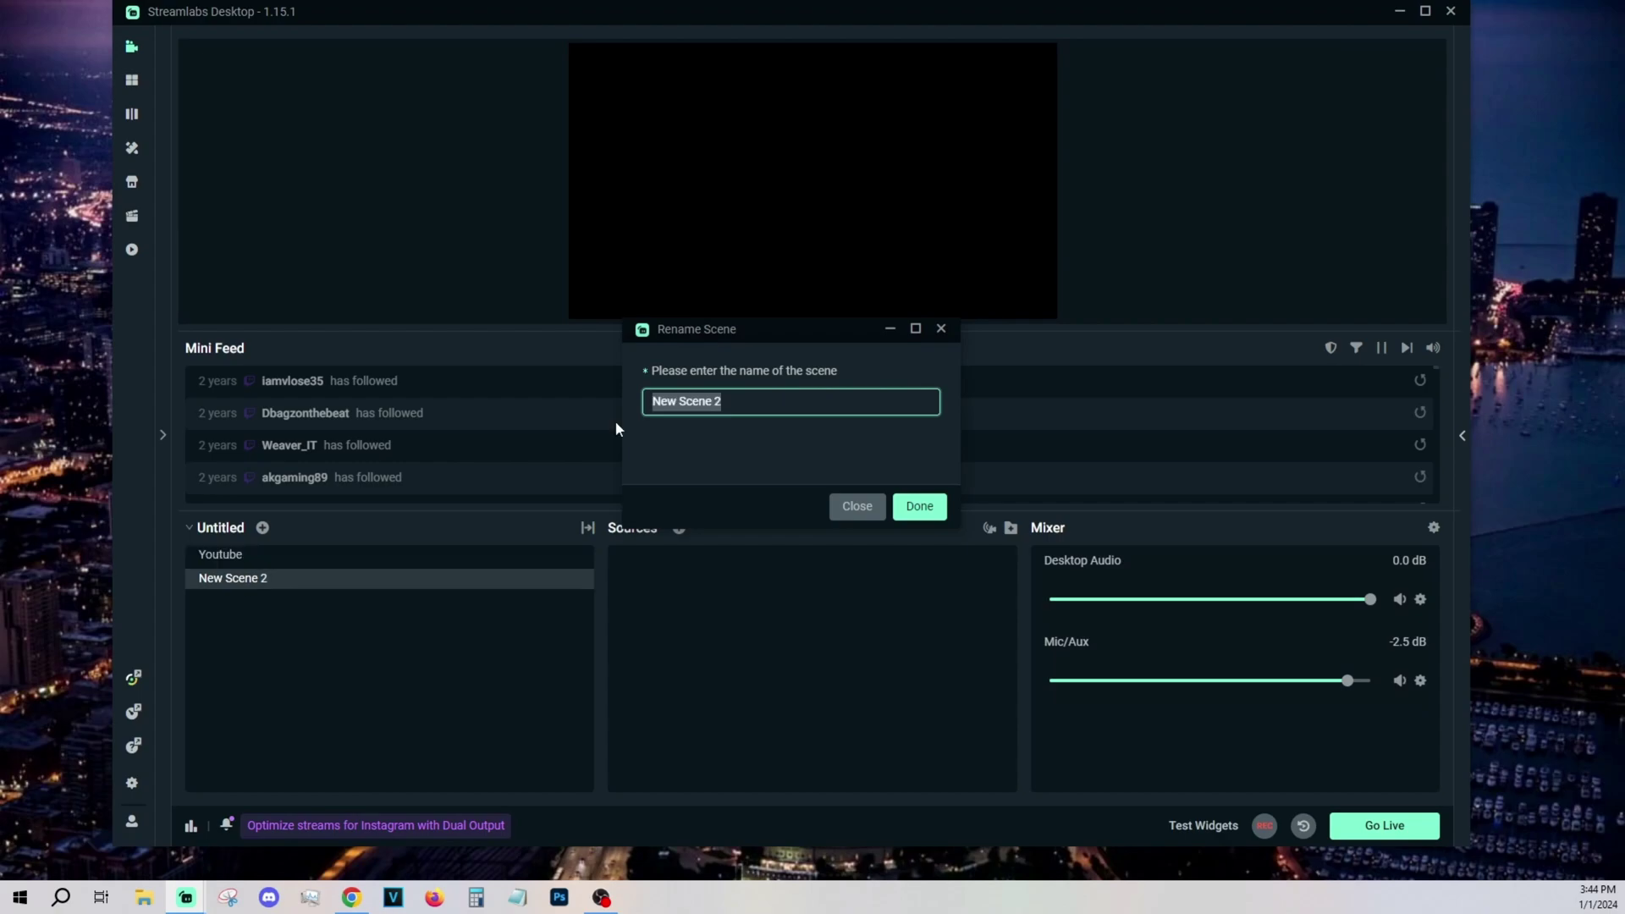
type("Minecraft")
key("Return")
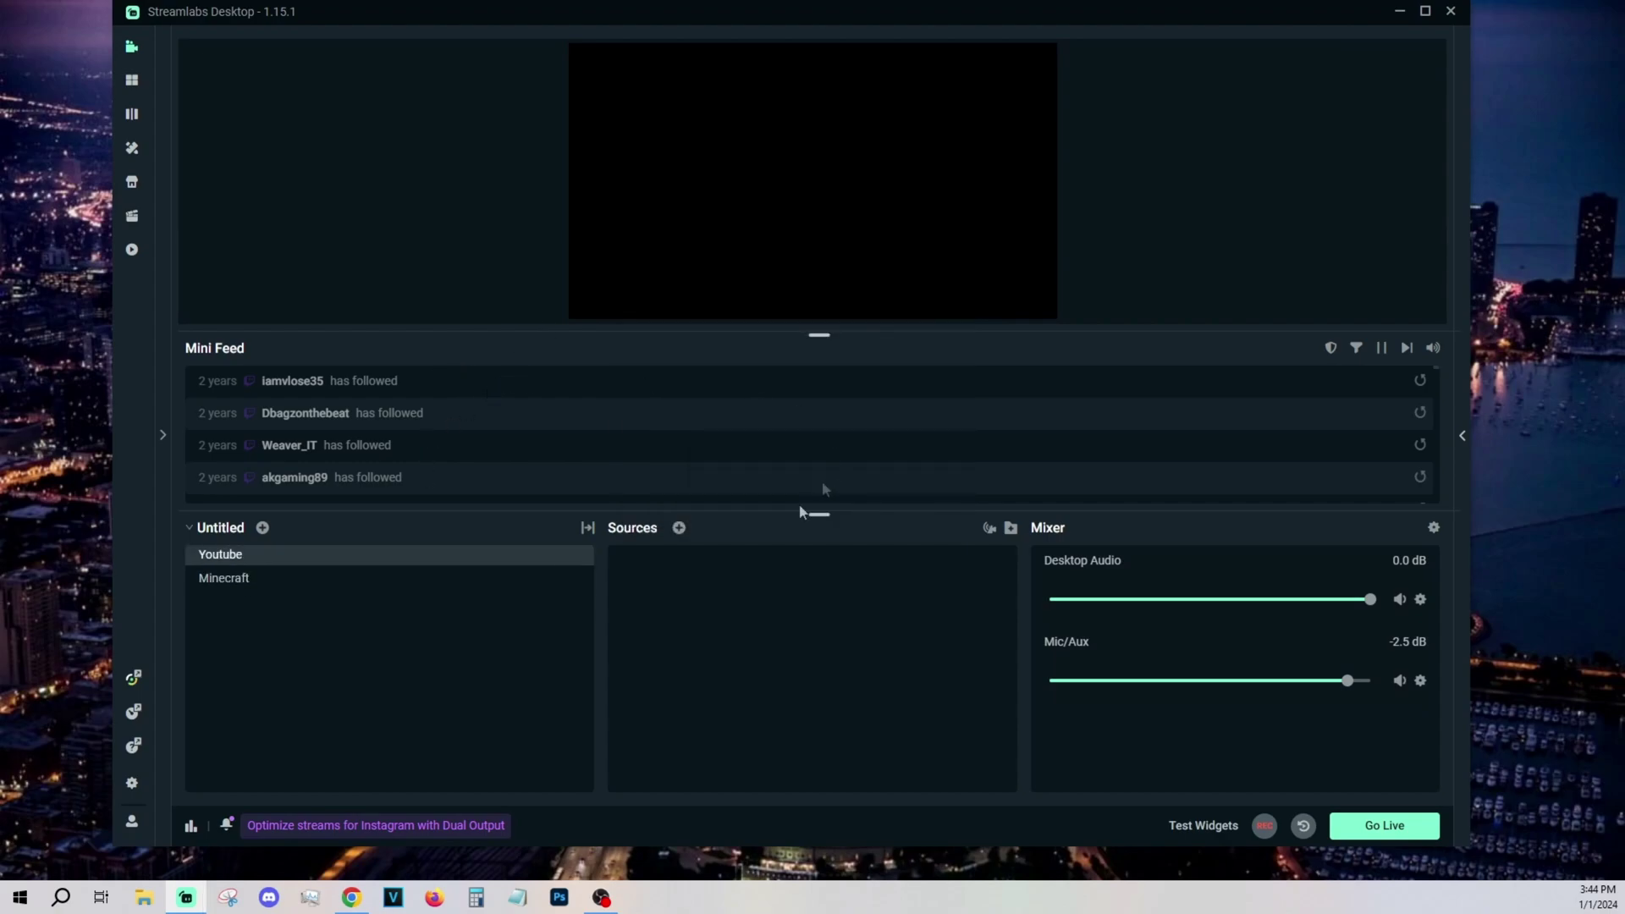
Add a Video Capture Device source to the Youtube scene and set its device to USB Video Device
left_click(679, 528)
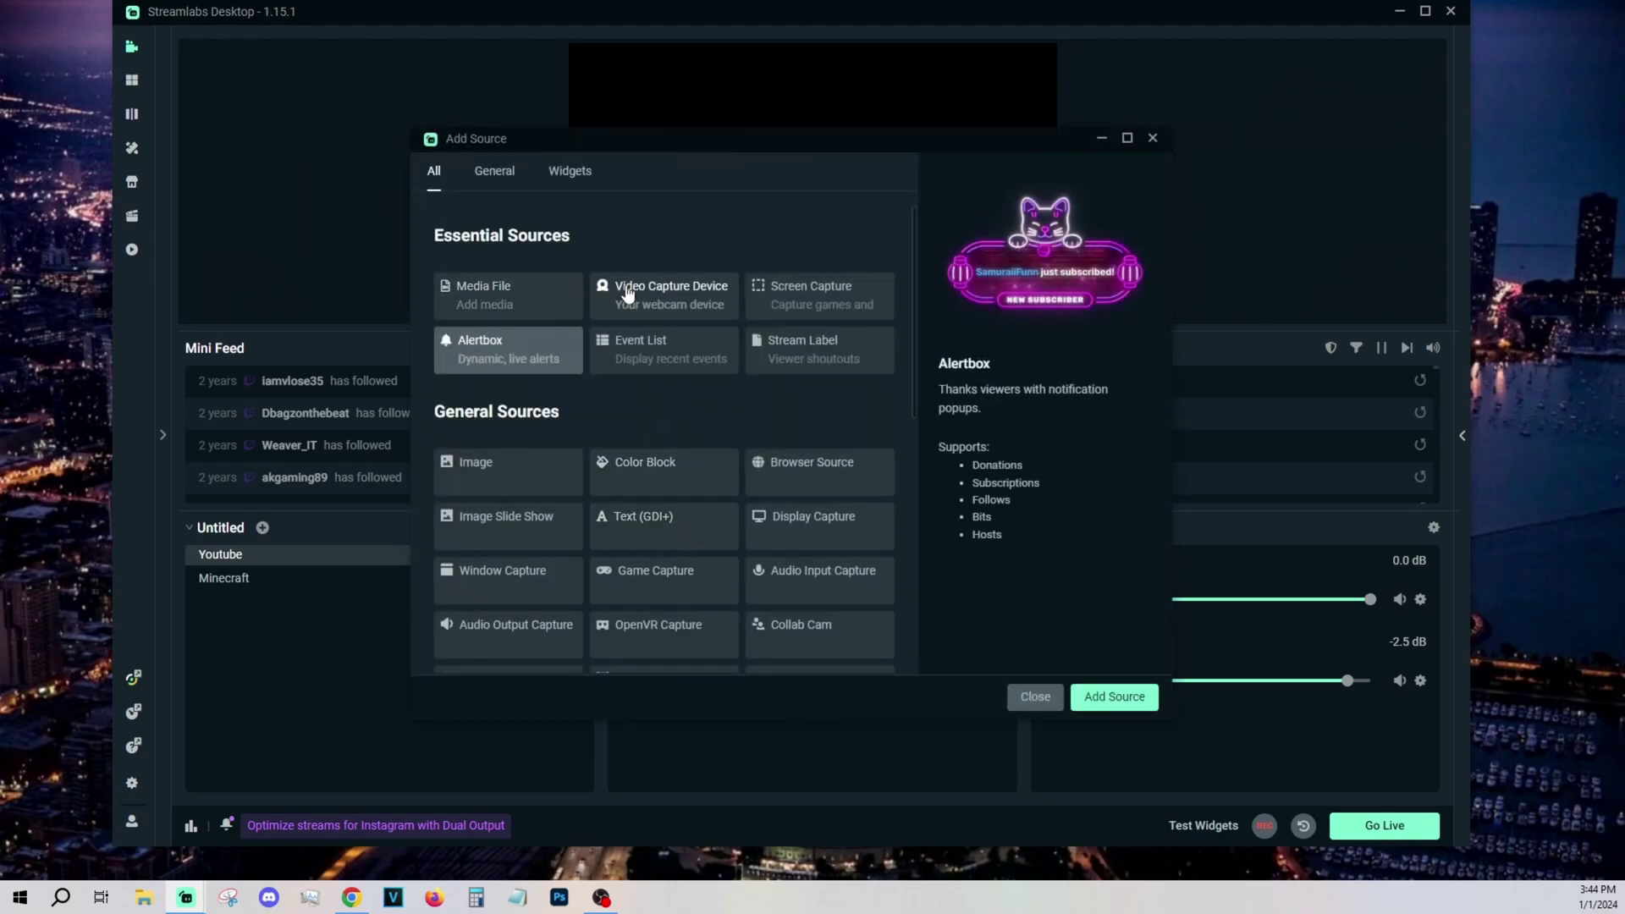
double_click(627, 293)
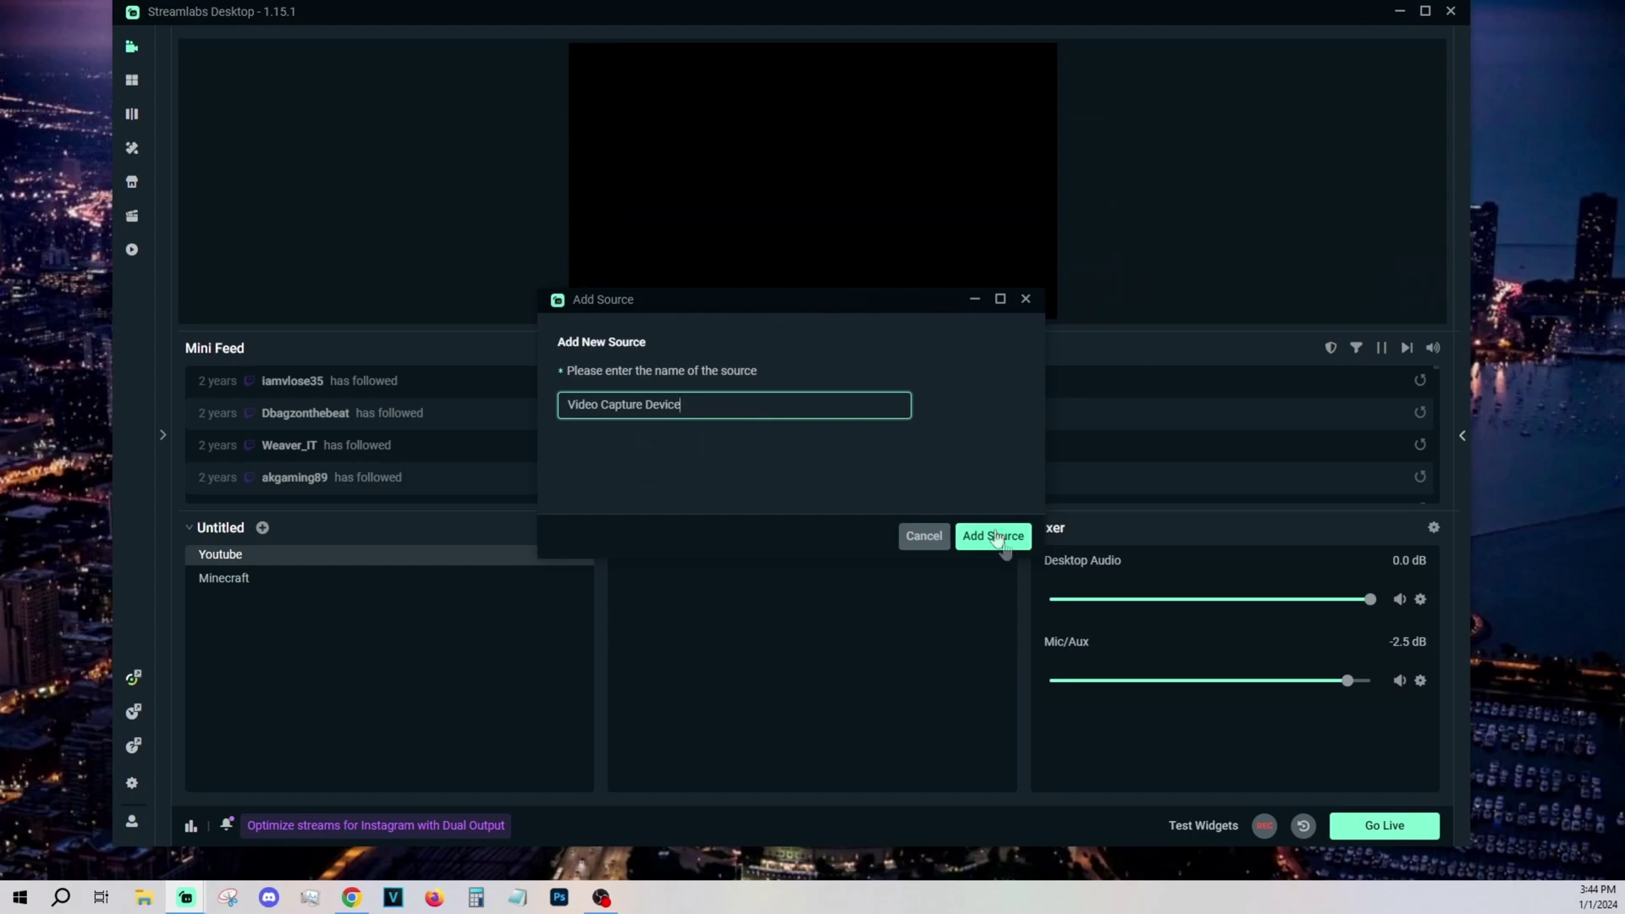
left_click(996, 537)
left_click(814, 321)
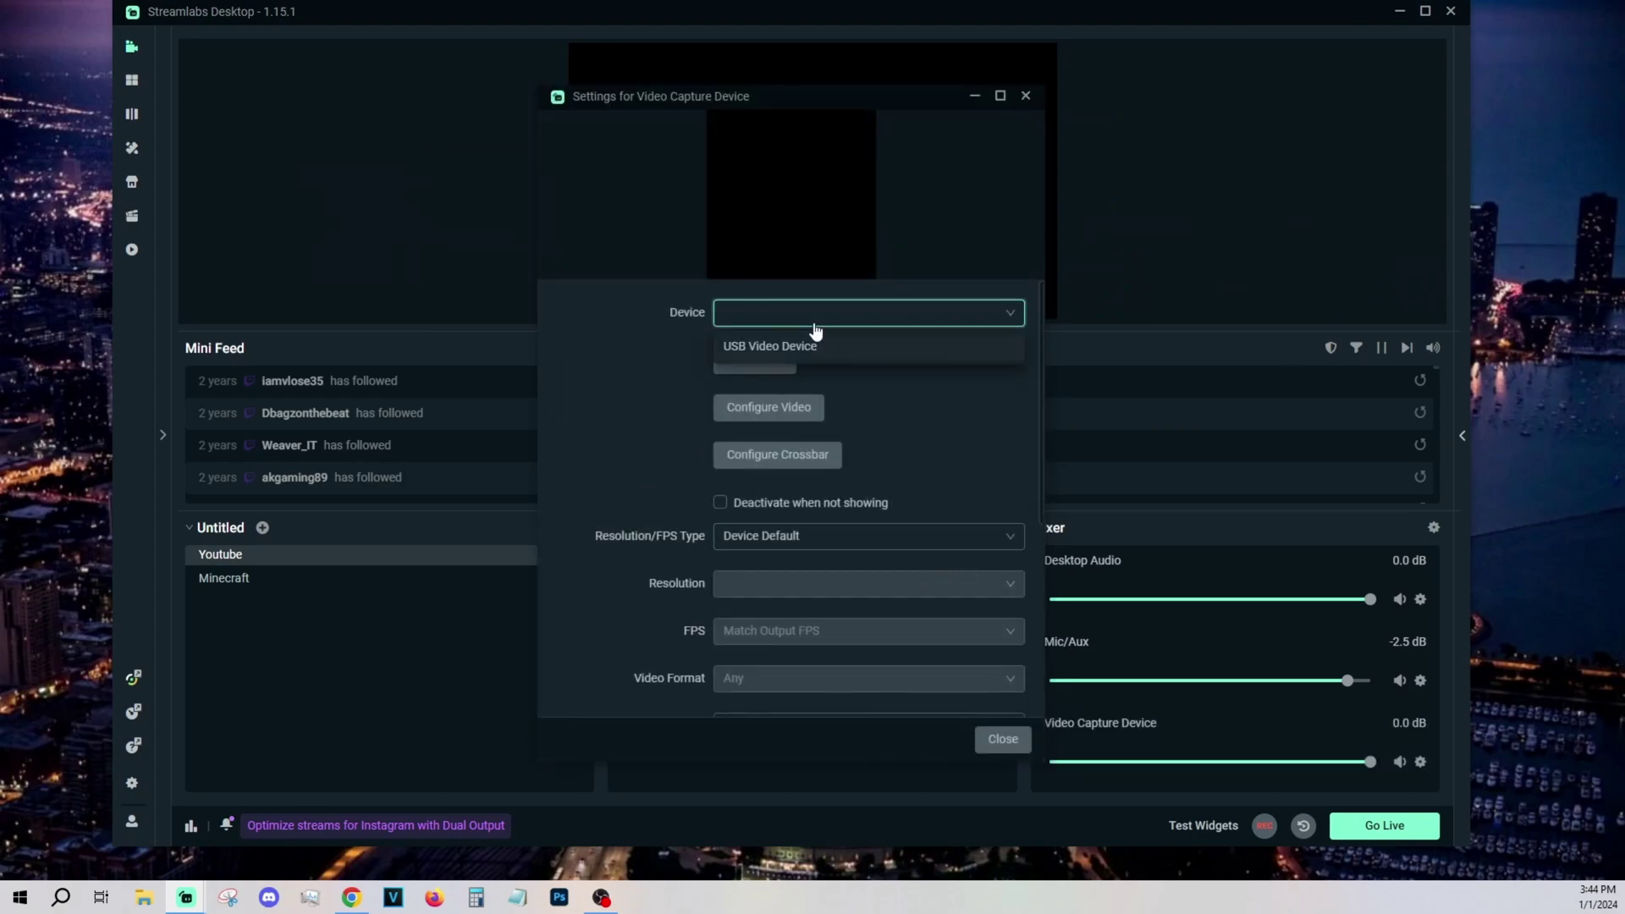
left_click(812, 347)
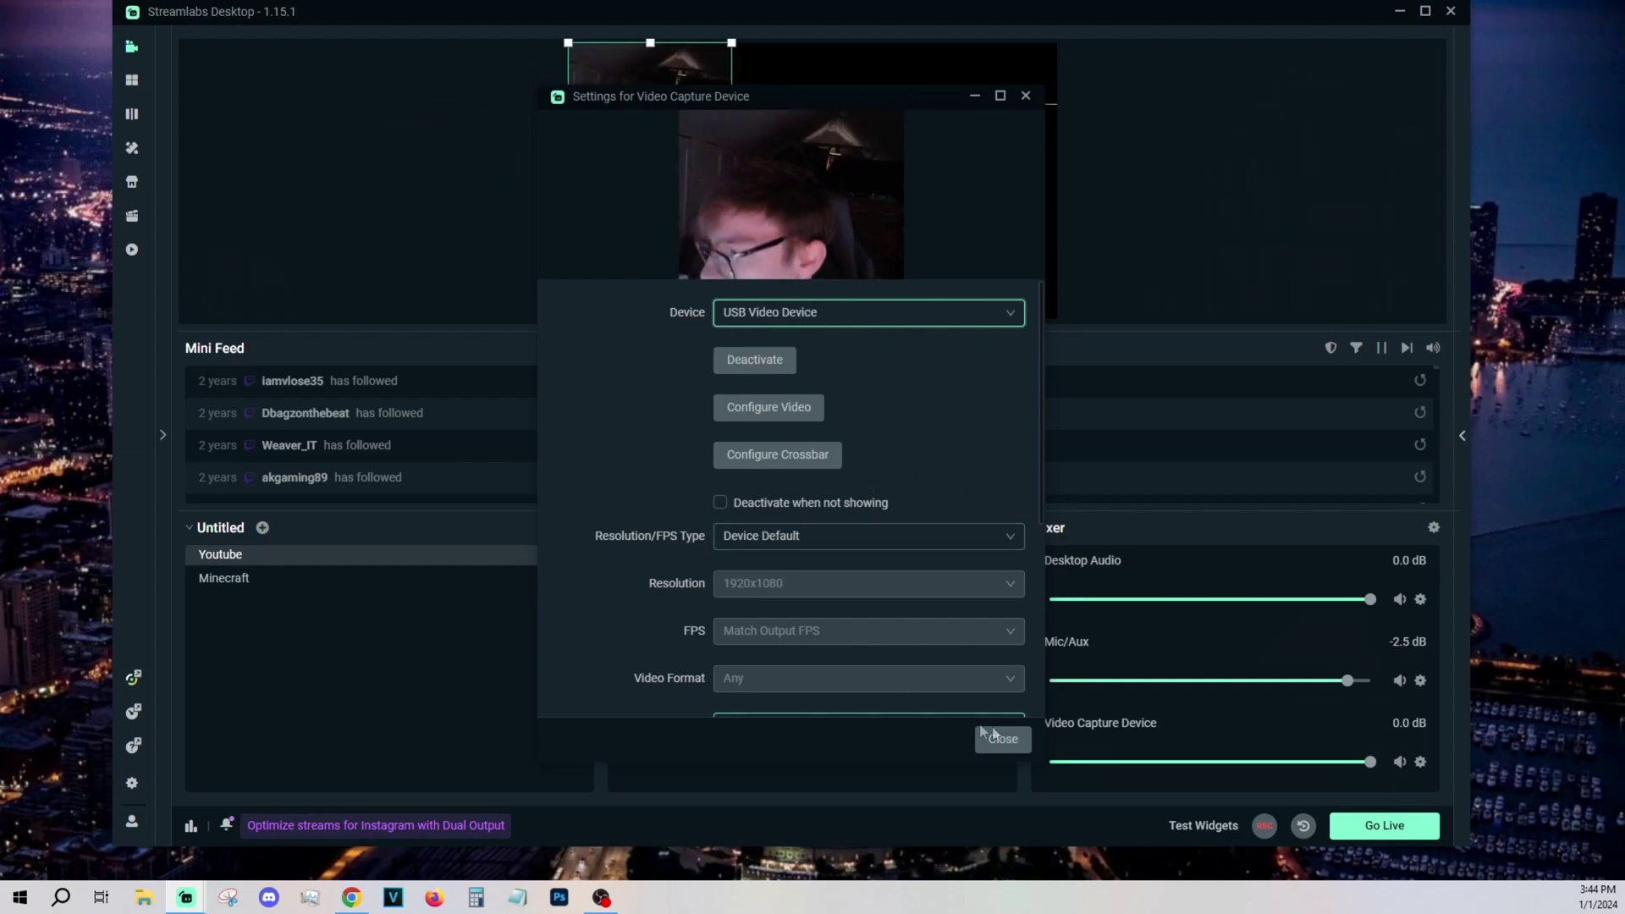
left_click(1003, 752)
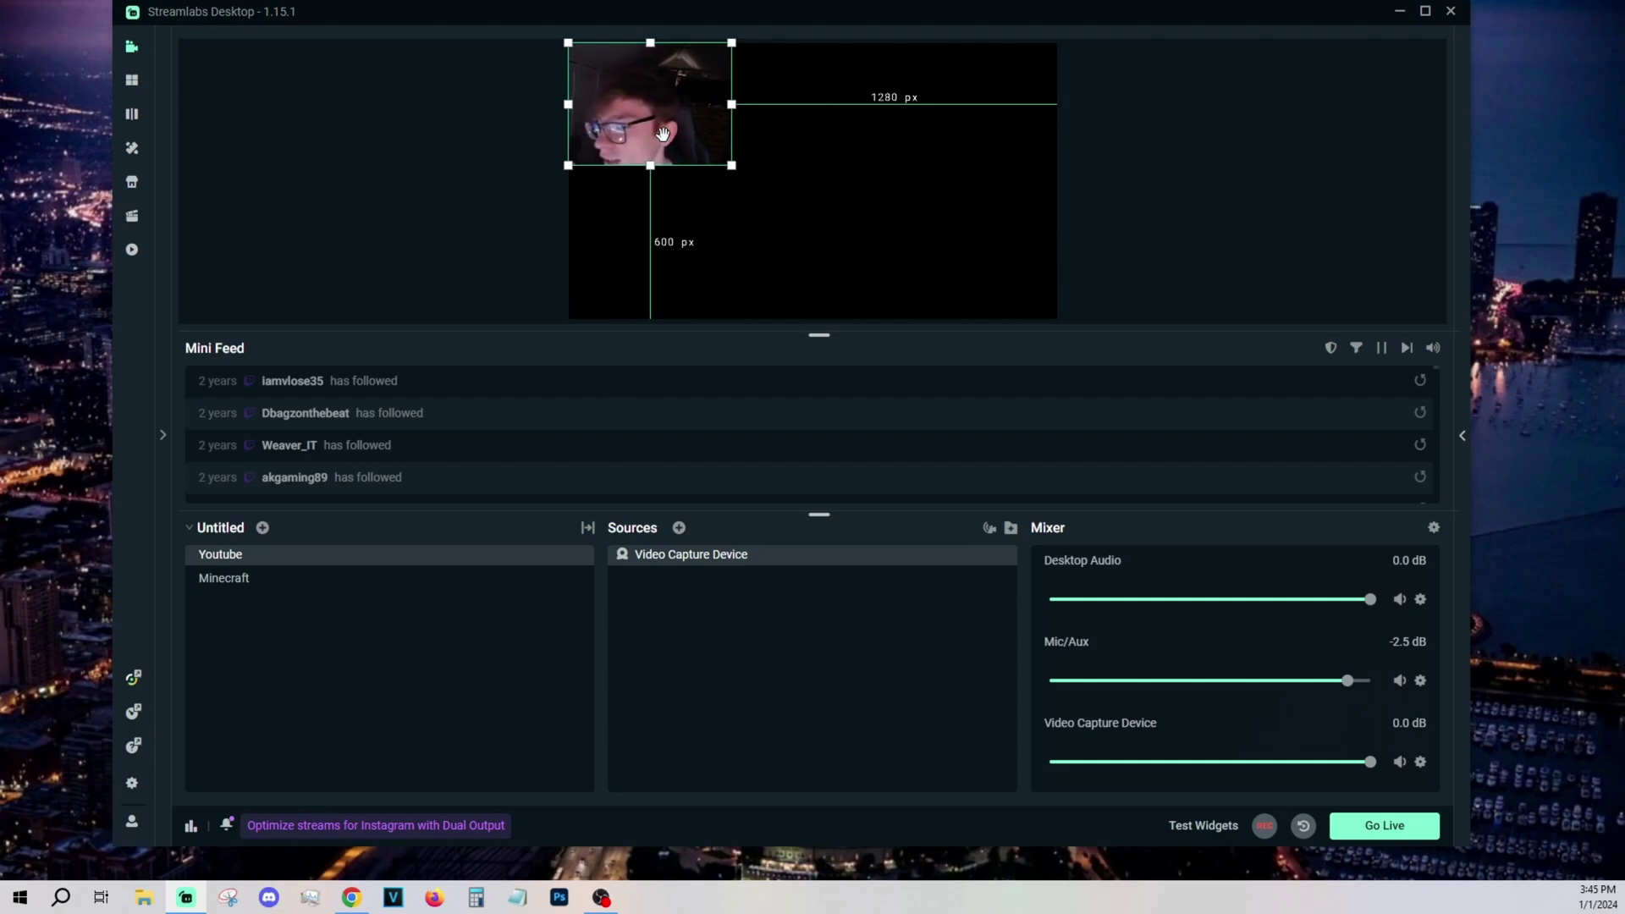
Flip the Video Capture Device source horizontally
right_click(719, 559)
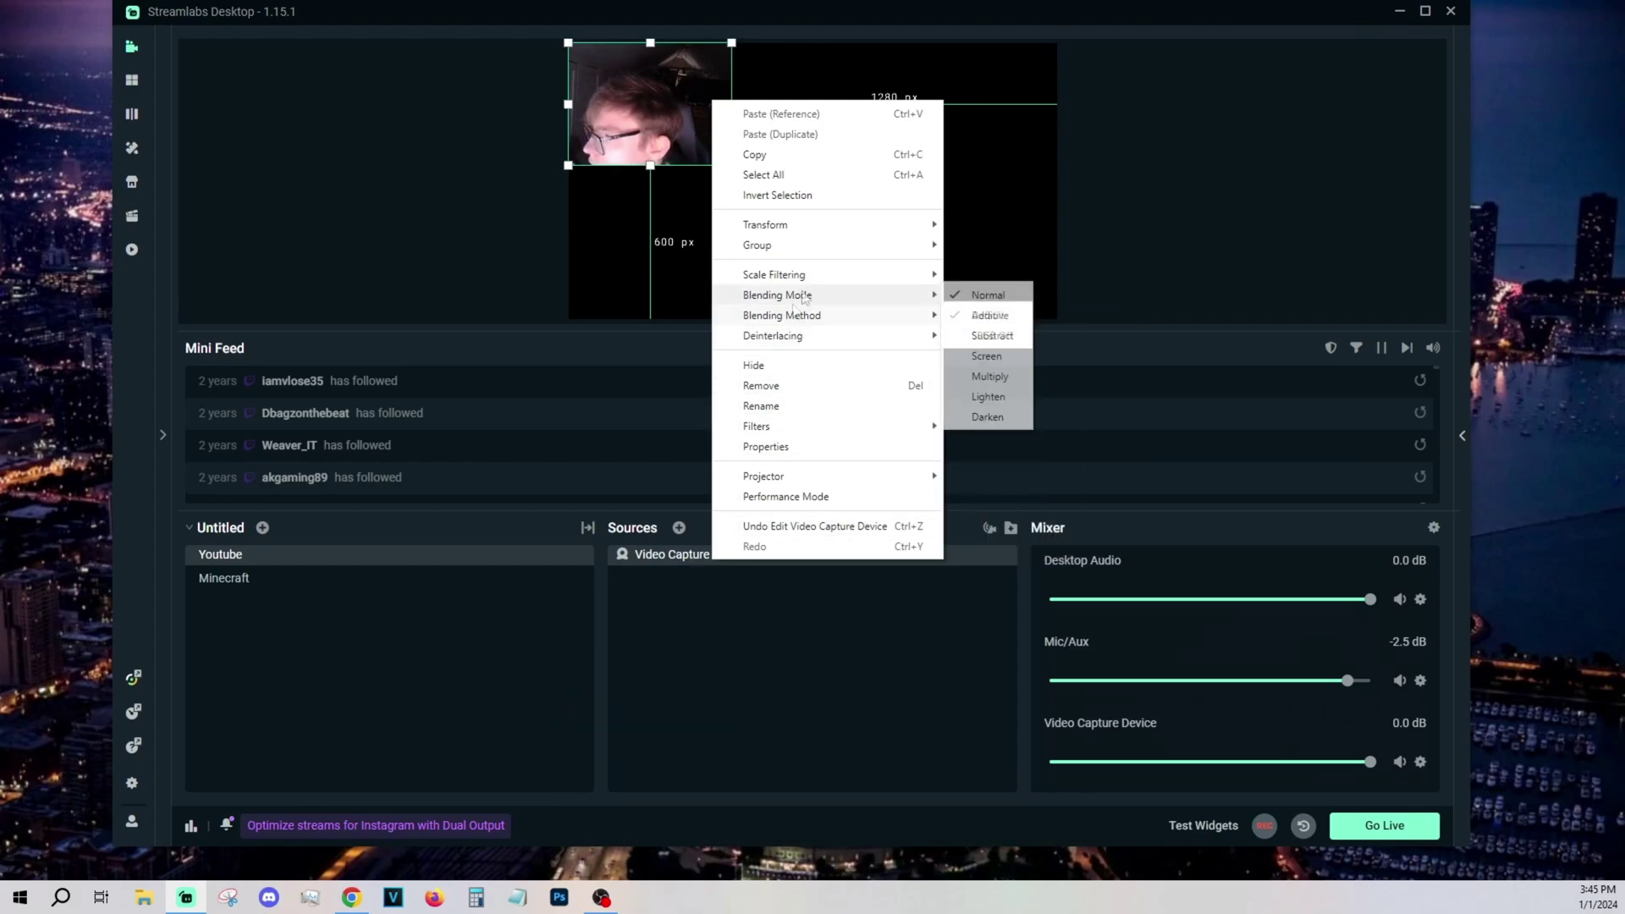
mouse_move(817, 225)
left_click(999, 415)
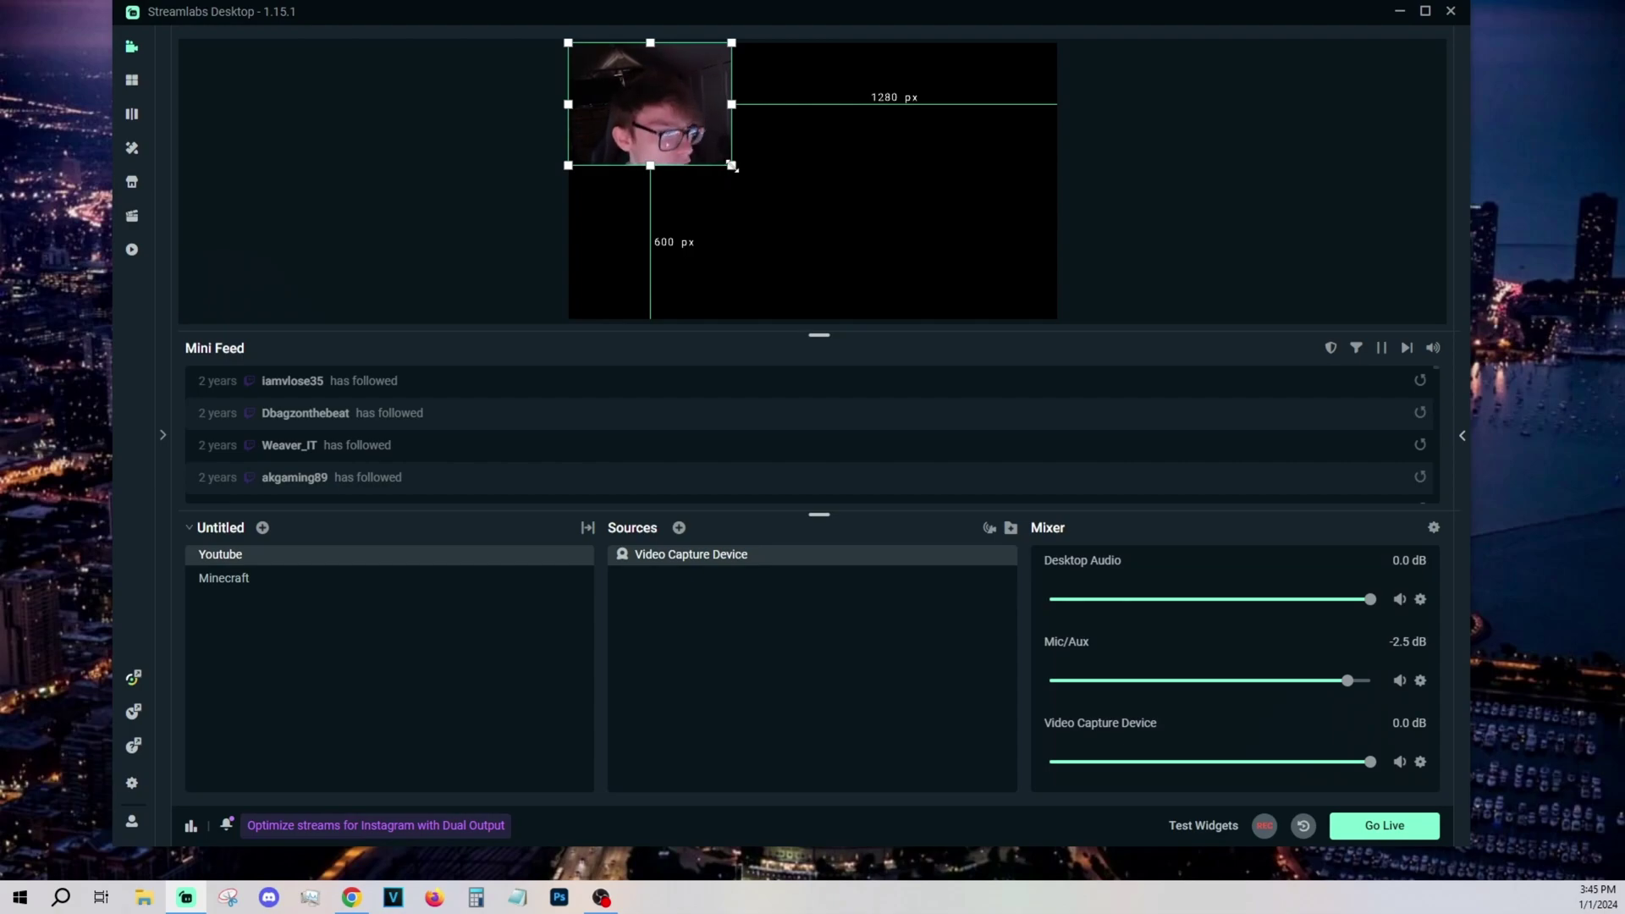
Enlarge the webcam source to nearly fill the canvas and lower it to about 82 px from the canvas's top edge
mouse_move(733, 166)
left_mouse_down()
mouse_move(816, 225)
mouse_move(746, 177)
left_mouse_up()
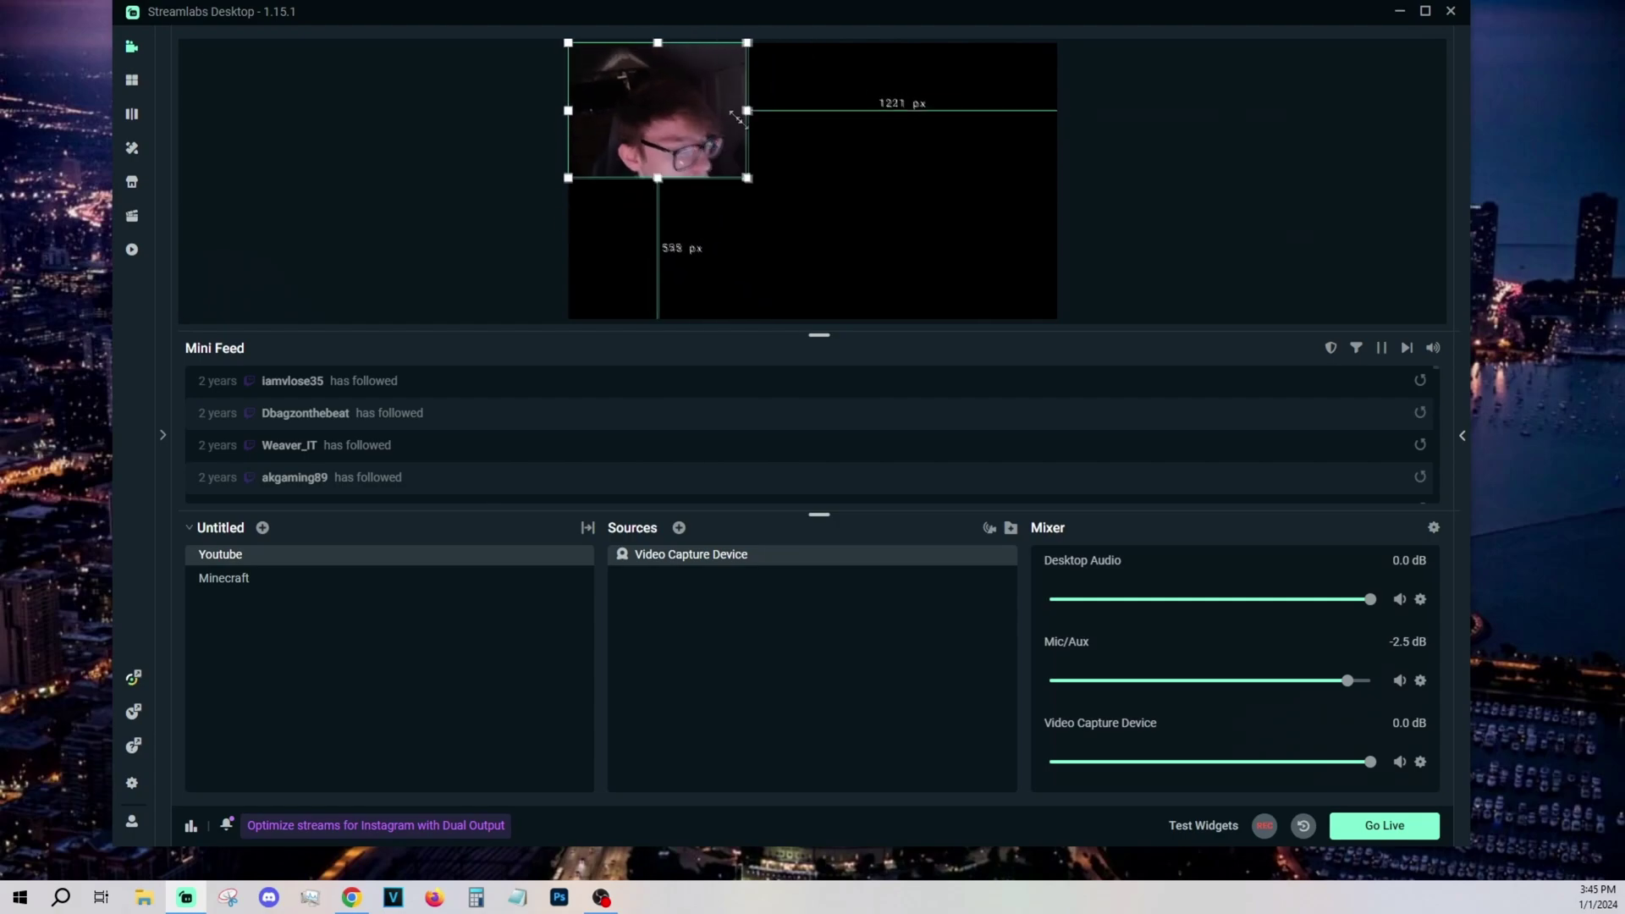
mouse_move(738, 118)
left_mouse_down()
mouse_move(777, 199)
mouse_move(804, 216)
mouse_move(734, 145)
left_mouse_up()
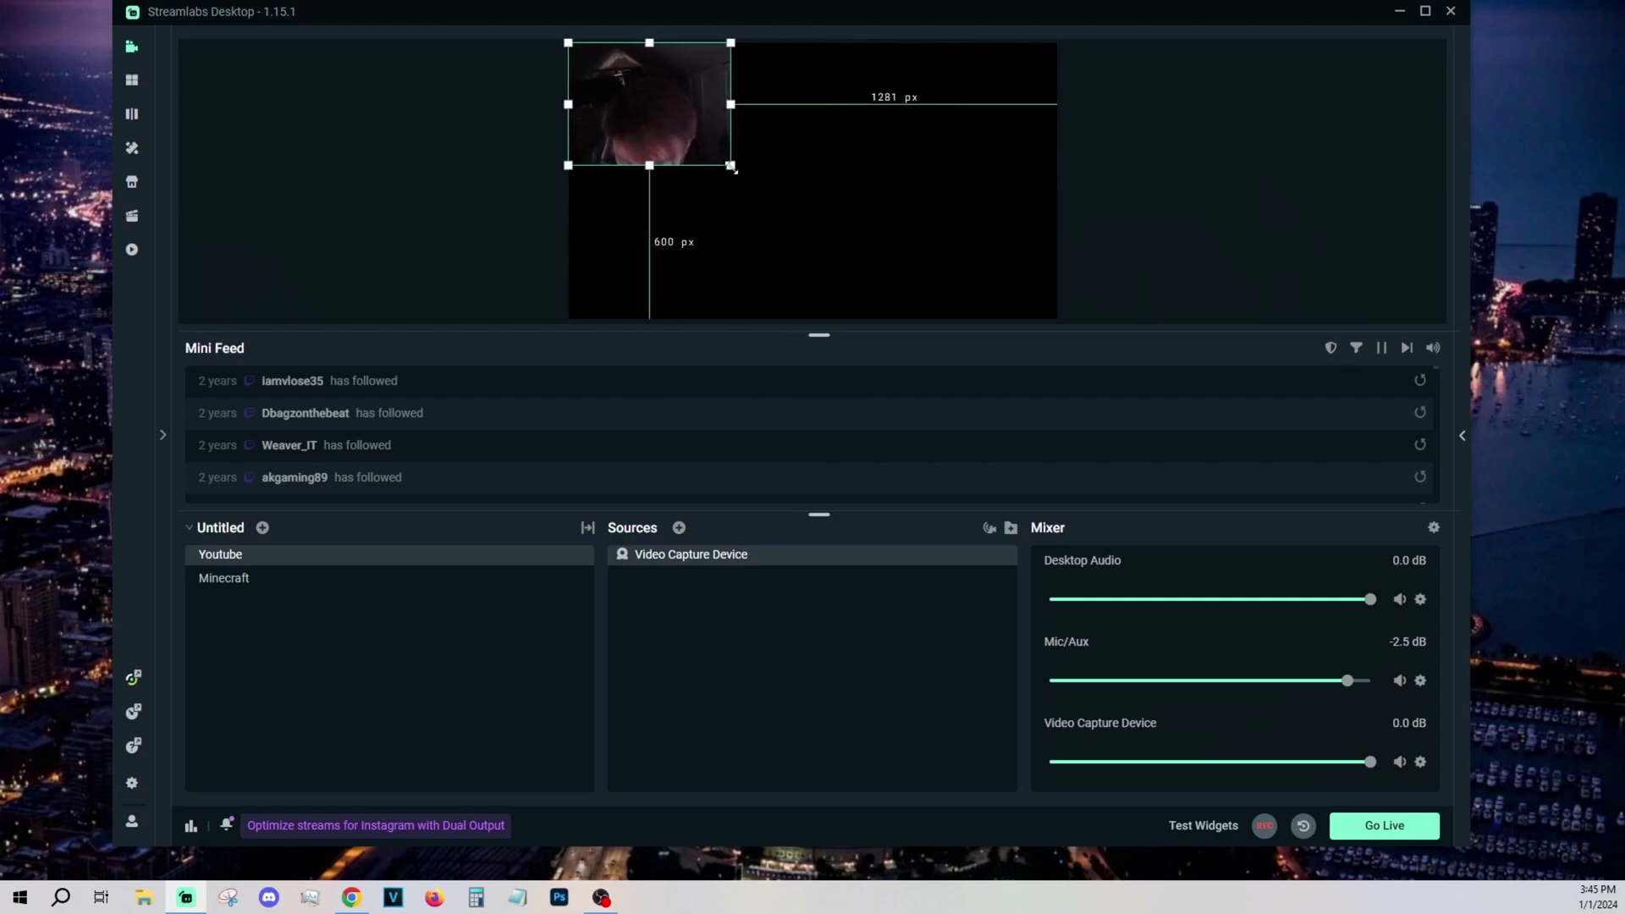
left_click_drag(733, 166, 1034, 272)
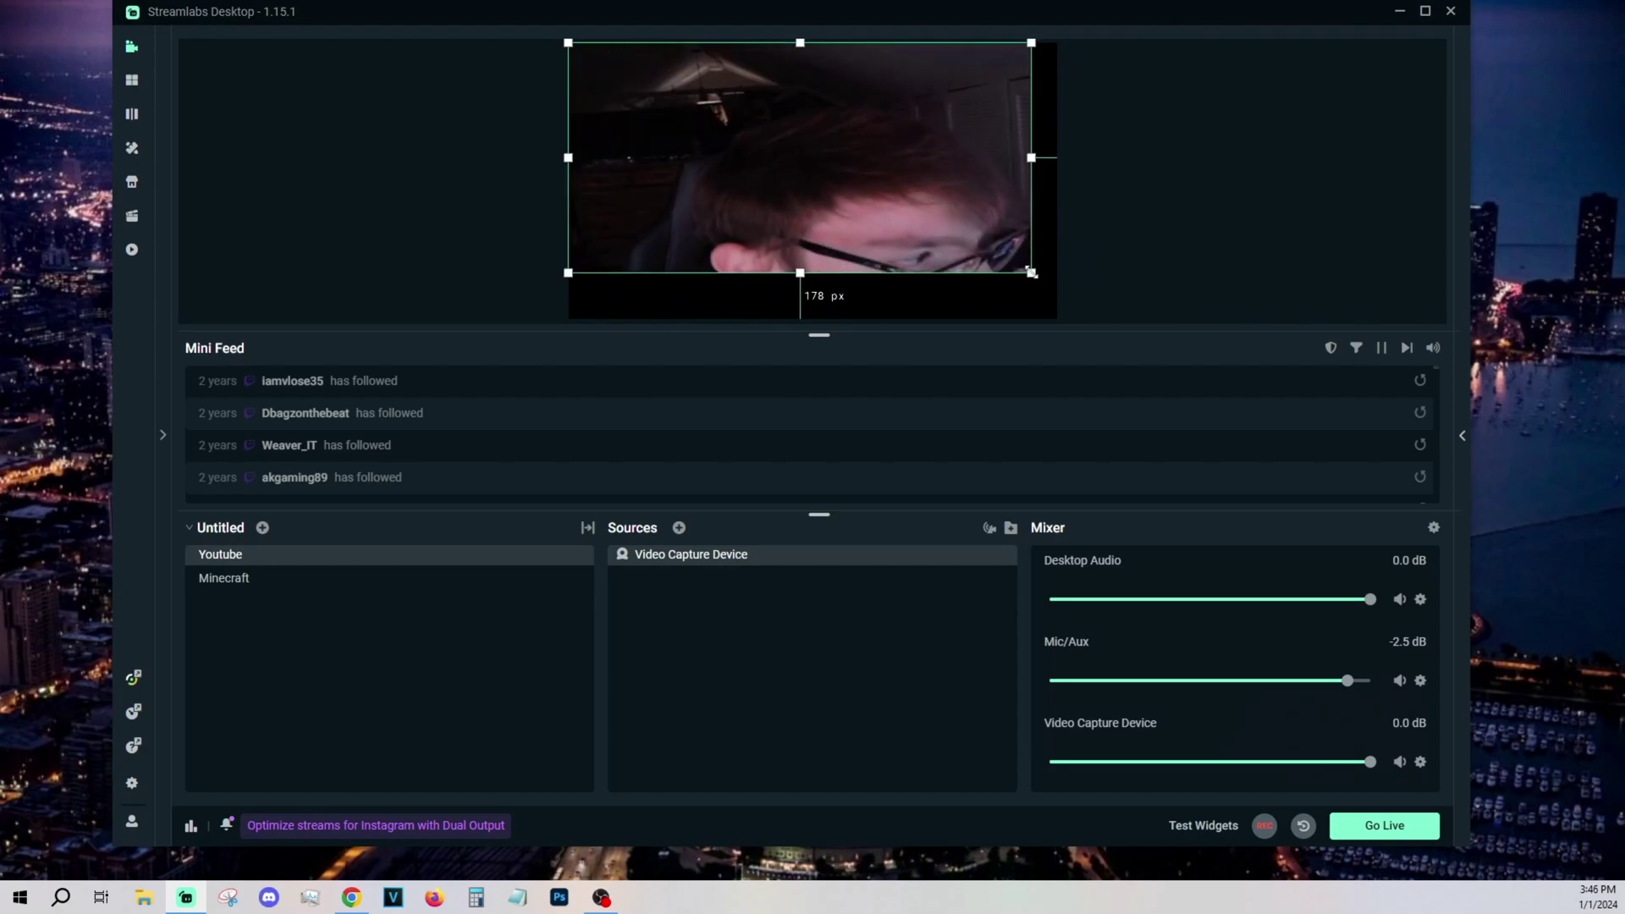
mouse_move(951, 226)
left_mouse_down()
mouse_move(889, 193)
mouse_move(953, 249)
left_mouse_up()
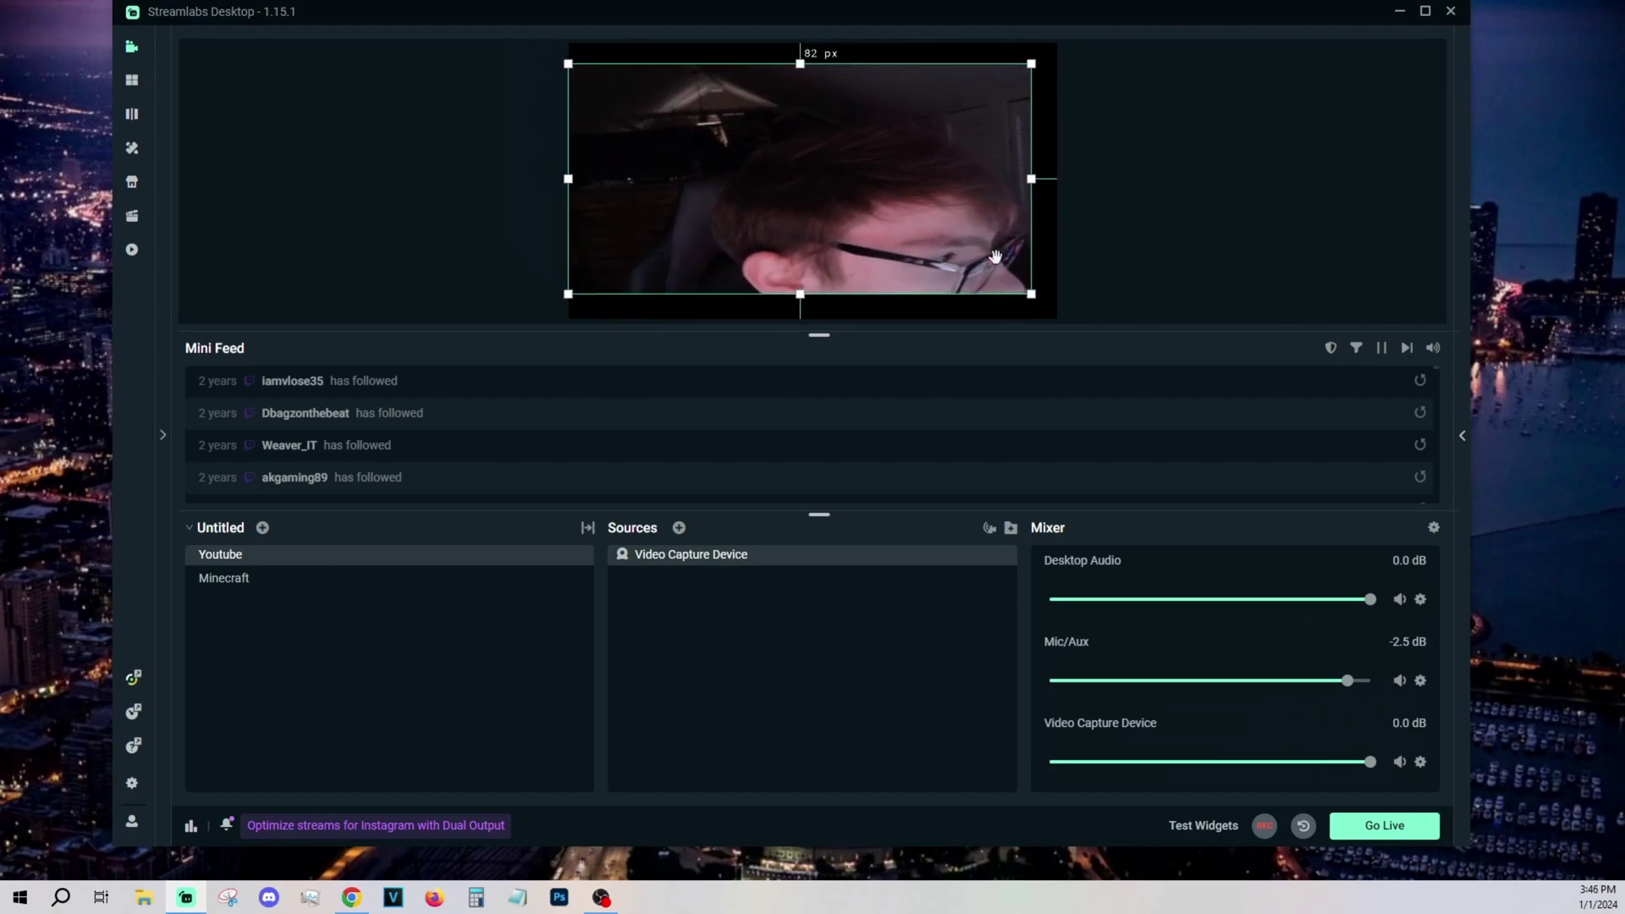
Resize the webcam source without keeping its proportions until it fills the whole canvas
left_click_drag(1032, 293, 881, 220)
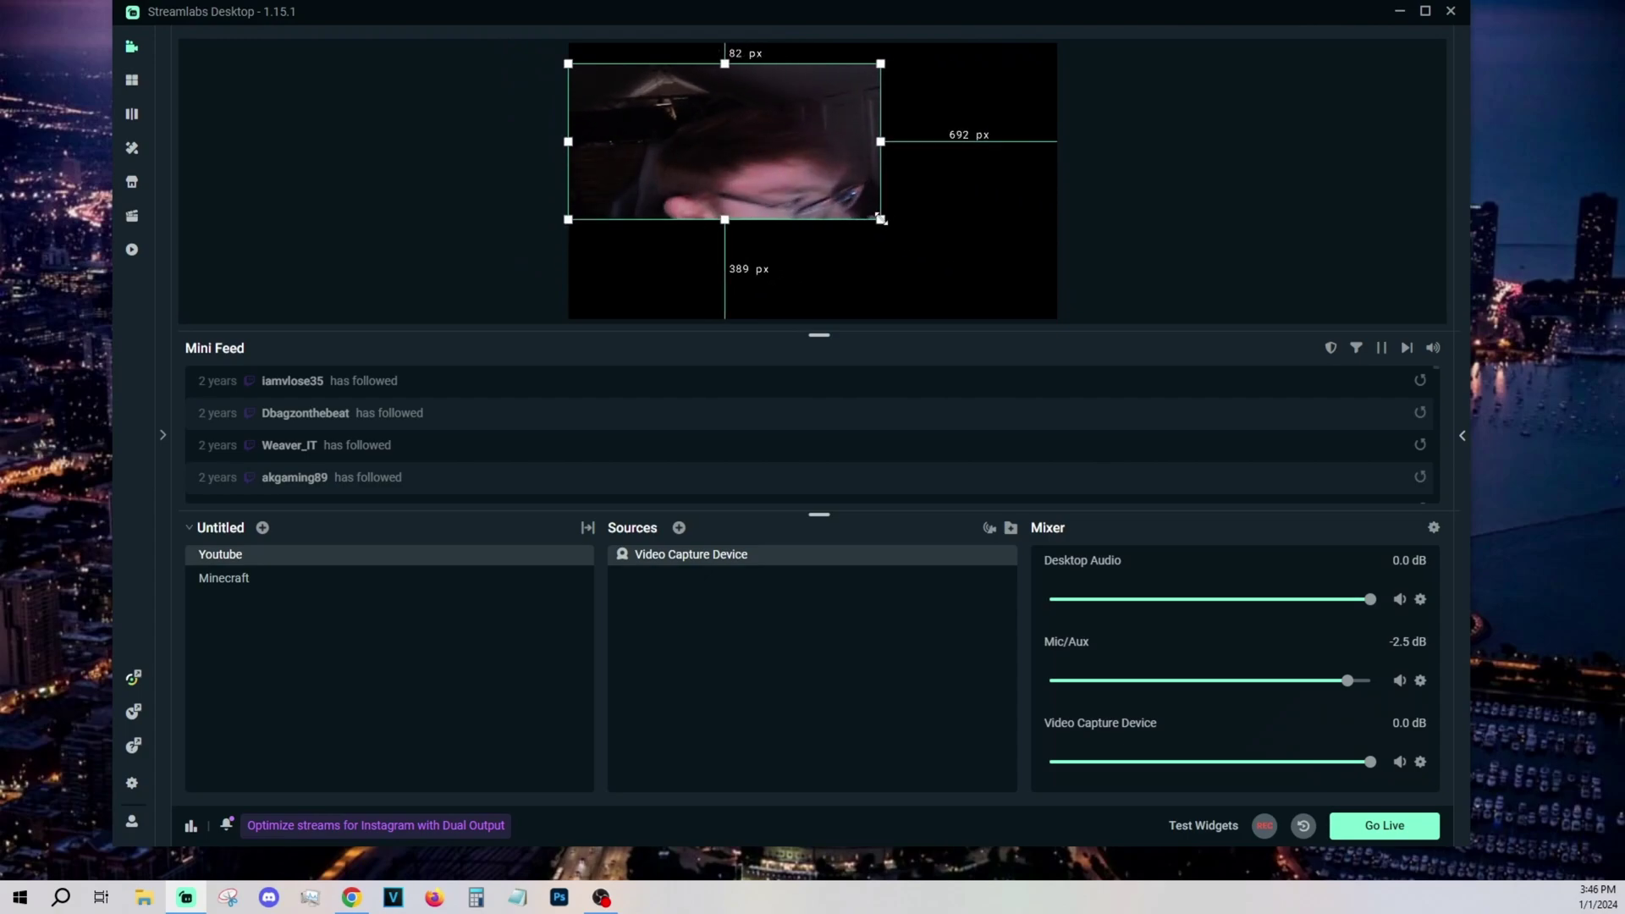
left_click_drag(881, 220, 978, 256)
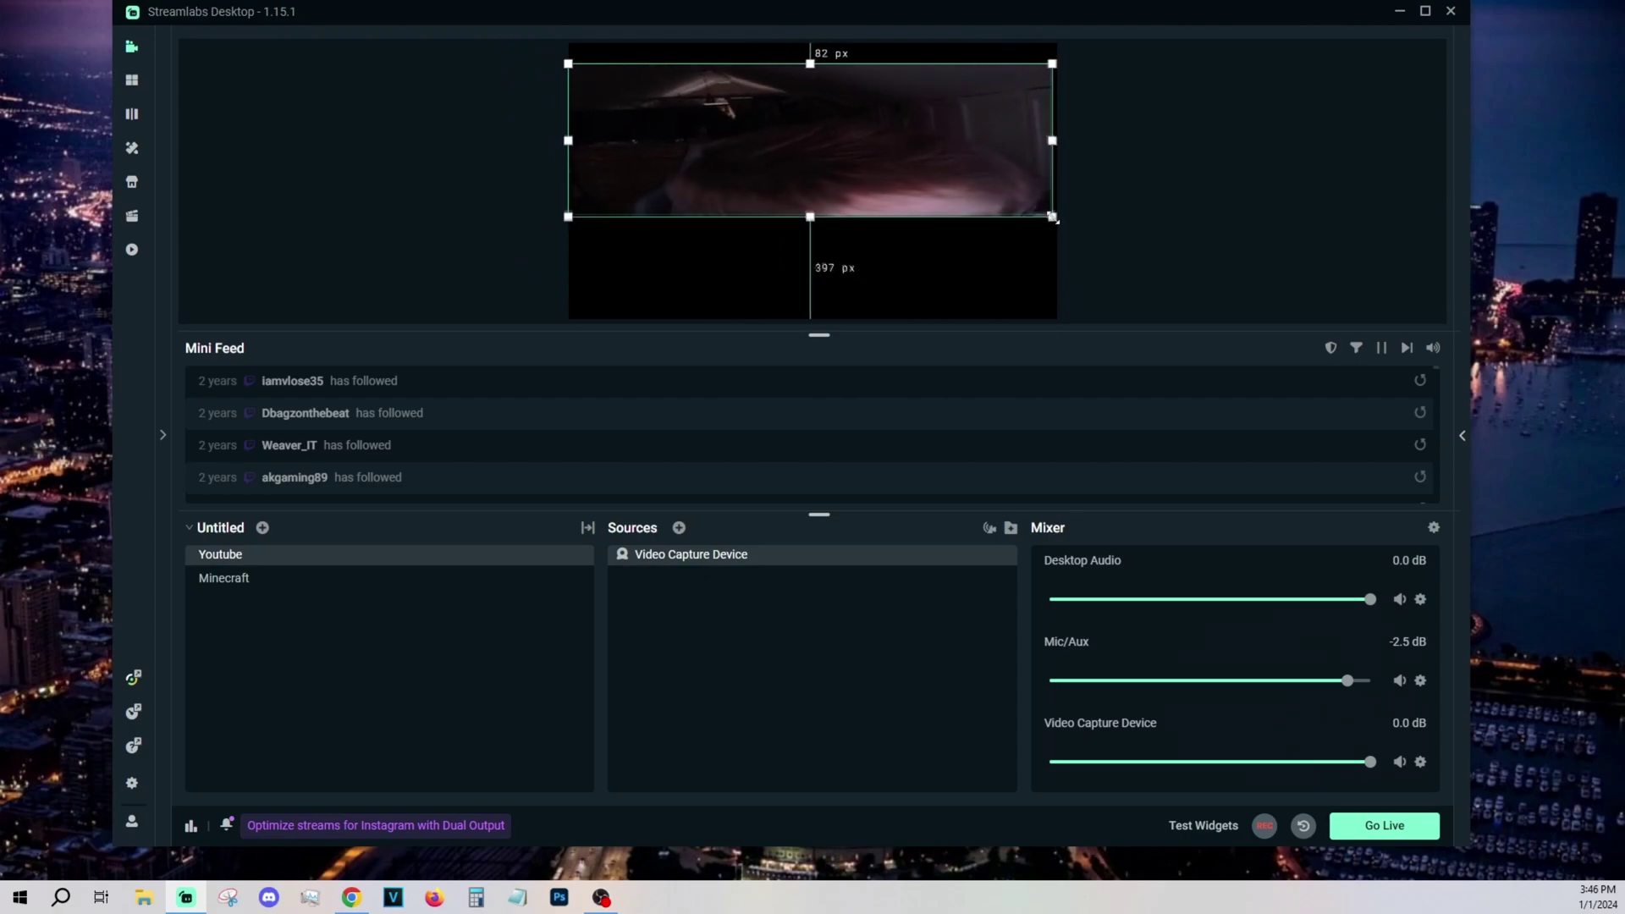
left_click_drag(1054, 218, 1059, 317)
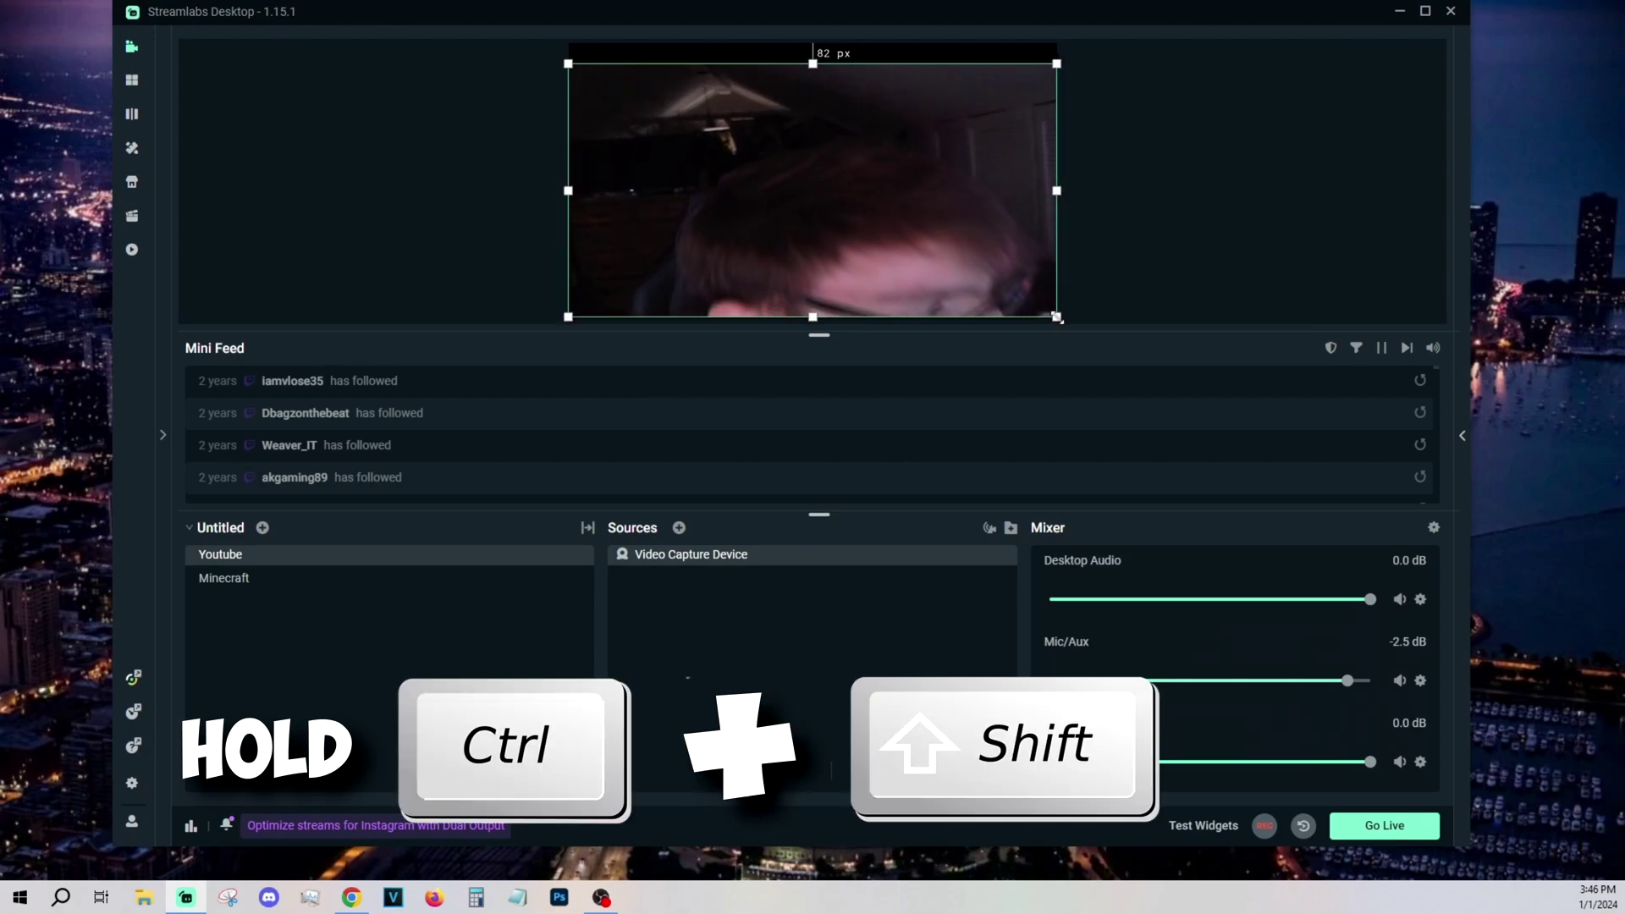
left_click(1052, 58, "ctrl")
left_click(977, 119)
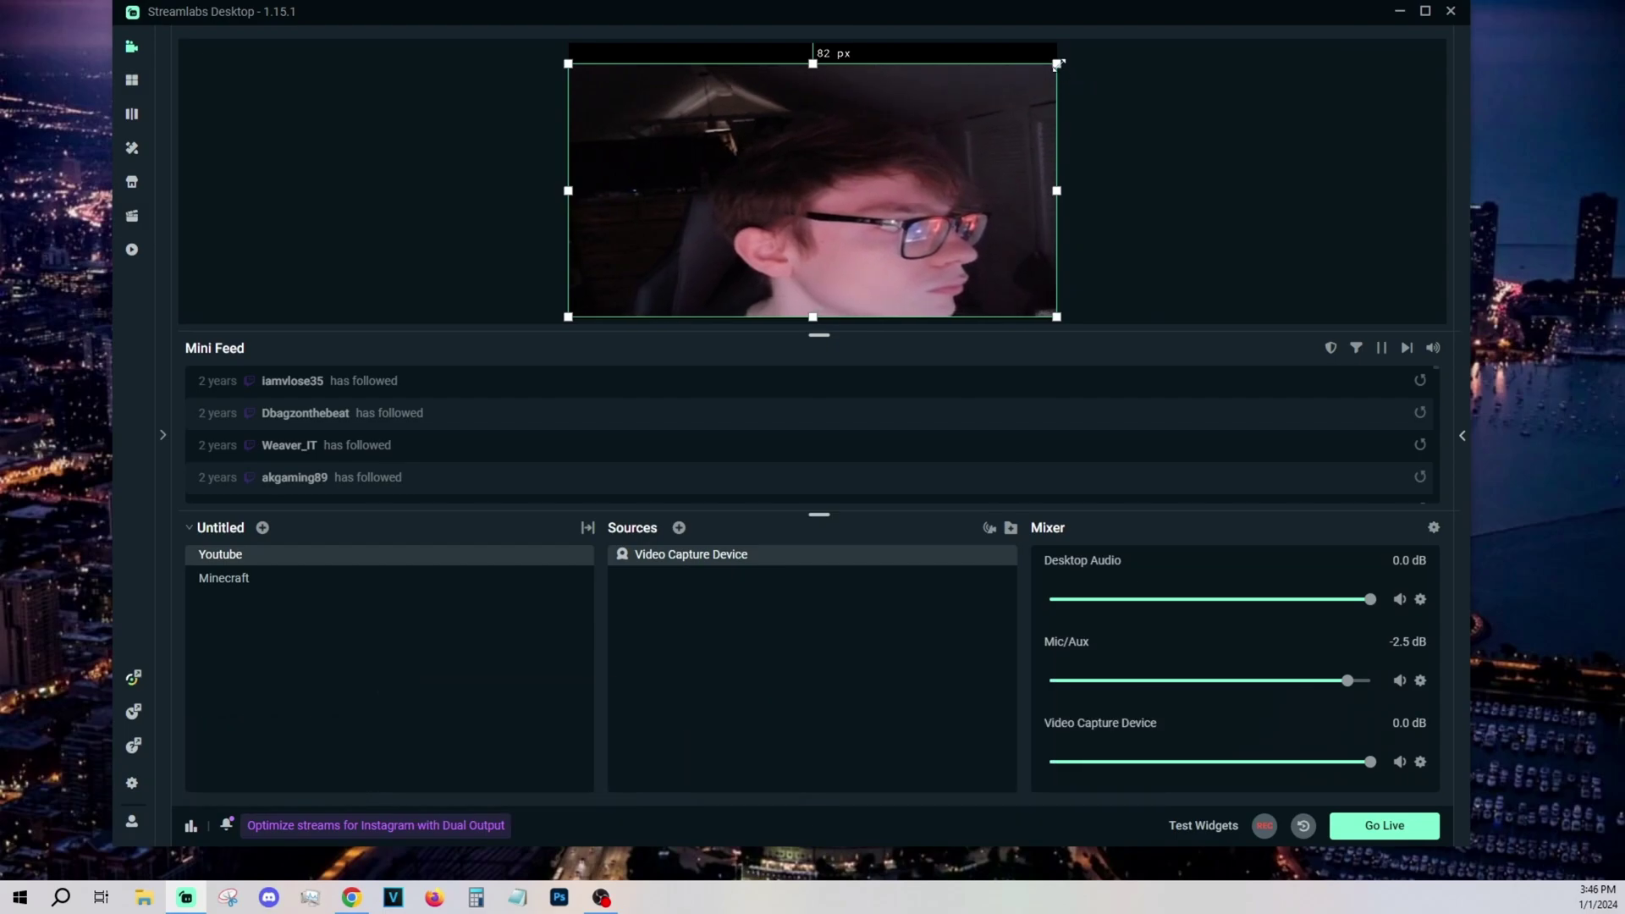
left_click_drag(1058, 58, 1059, 38)
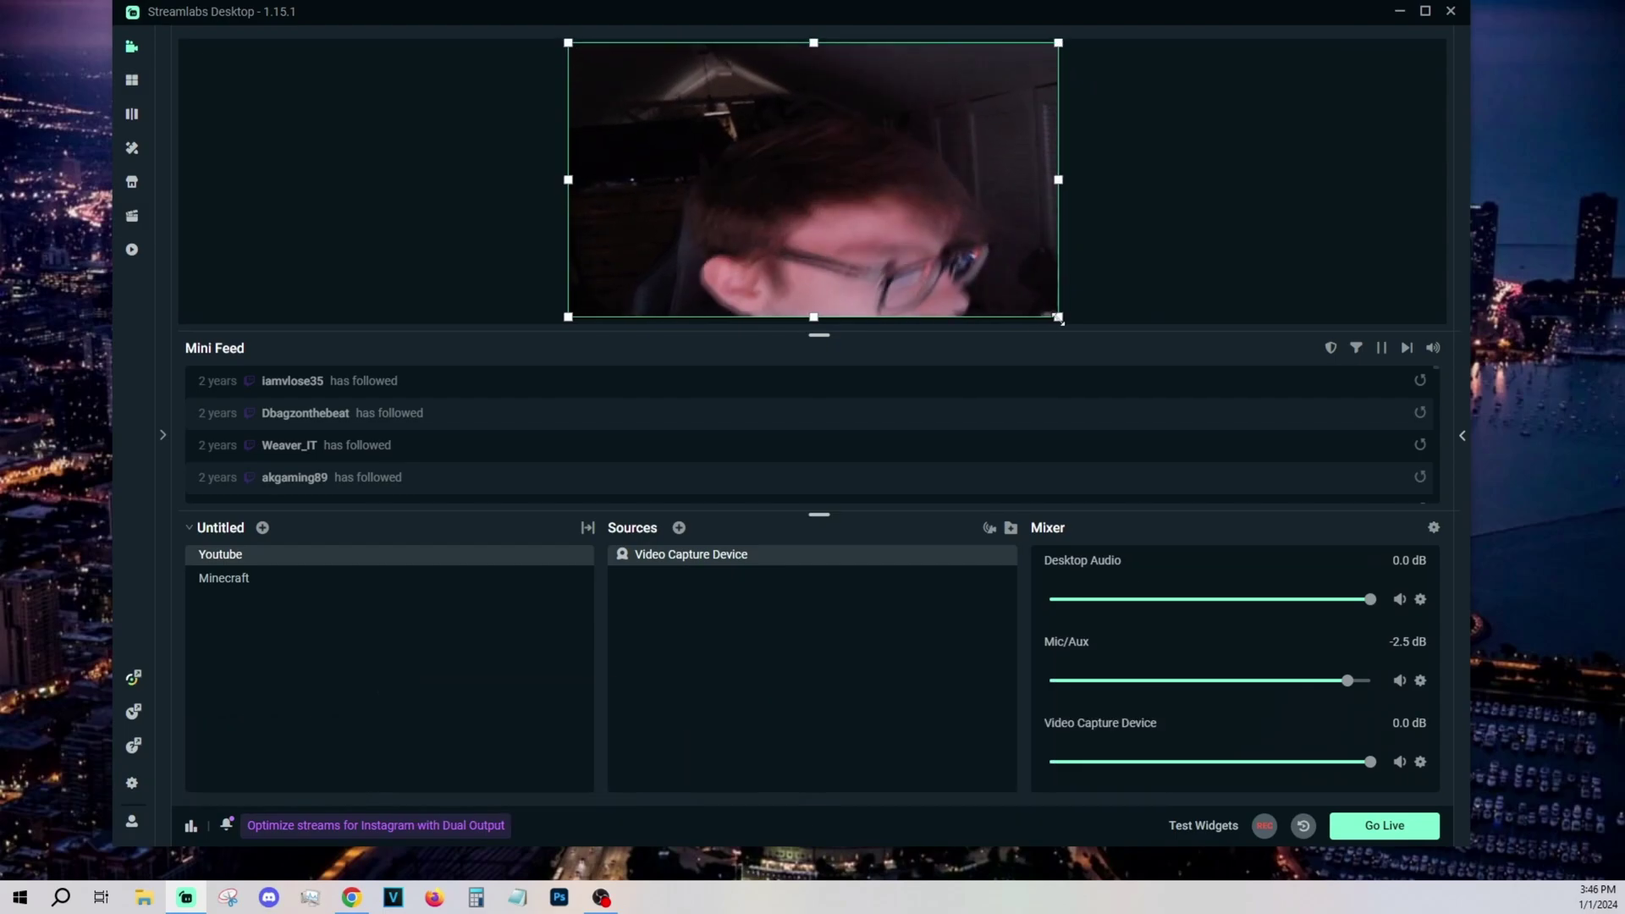
Shrink the webcam into the canvas's upper-left corner, leaving about 1404 px to its right and 735 px below, and keep it selected
left_click_drag(1058, 316, 702, 133)
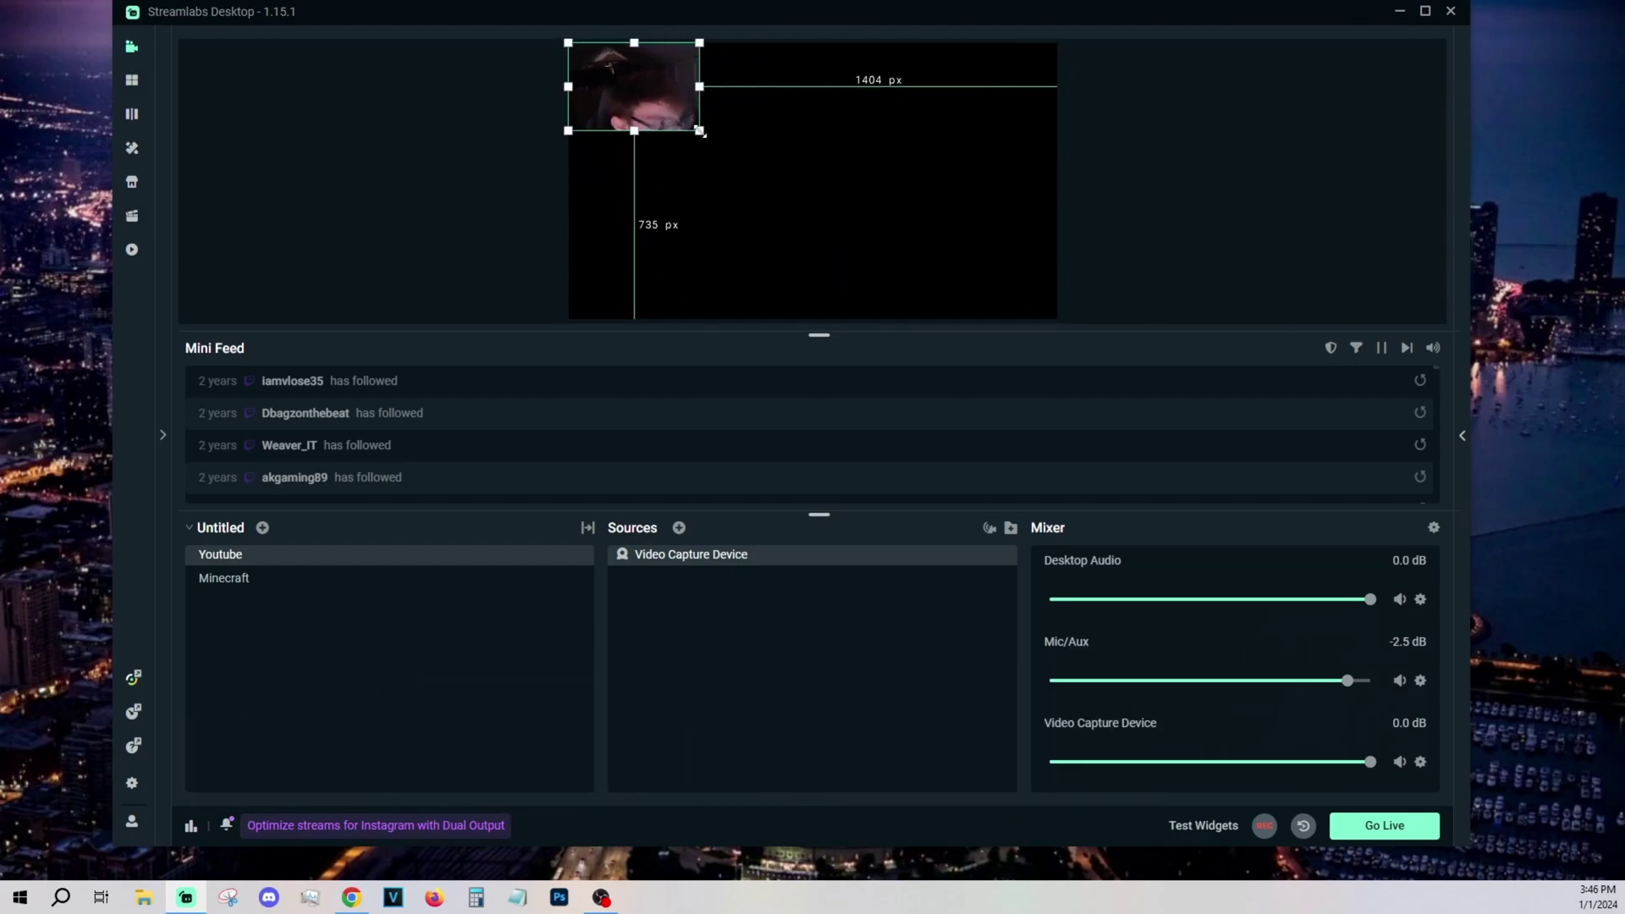
left_click(995, 199)
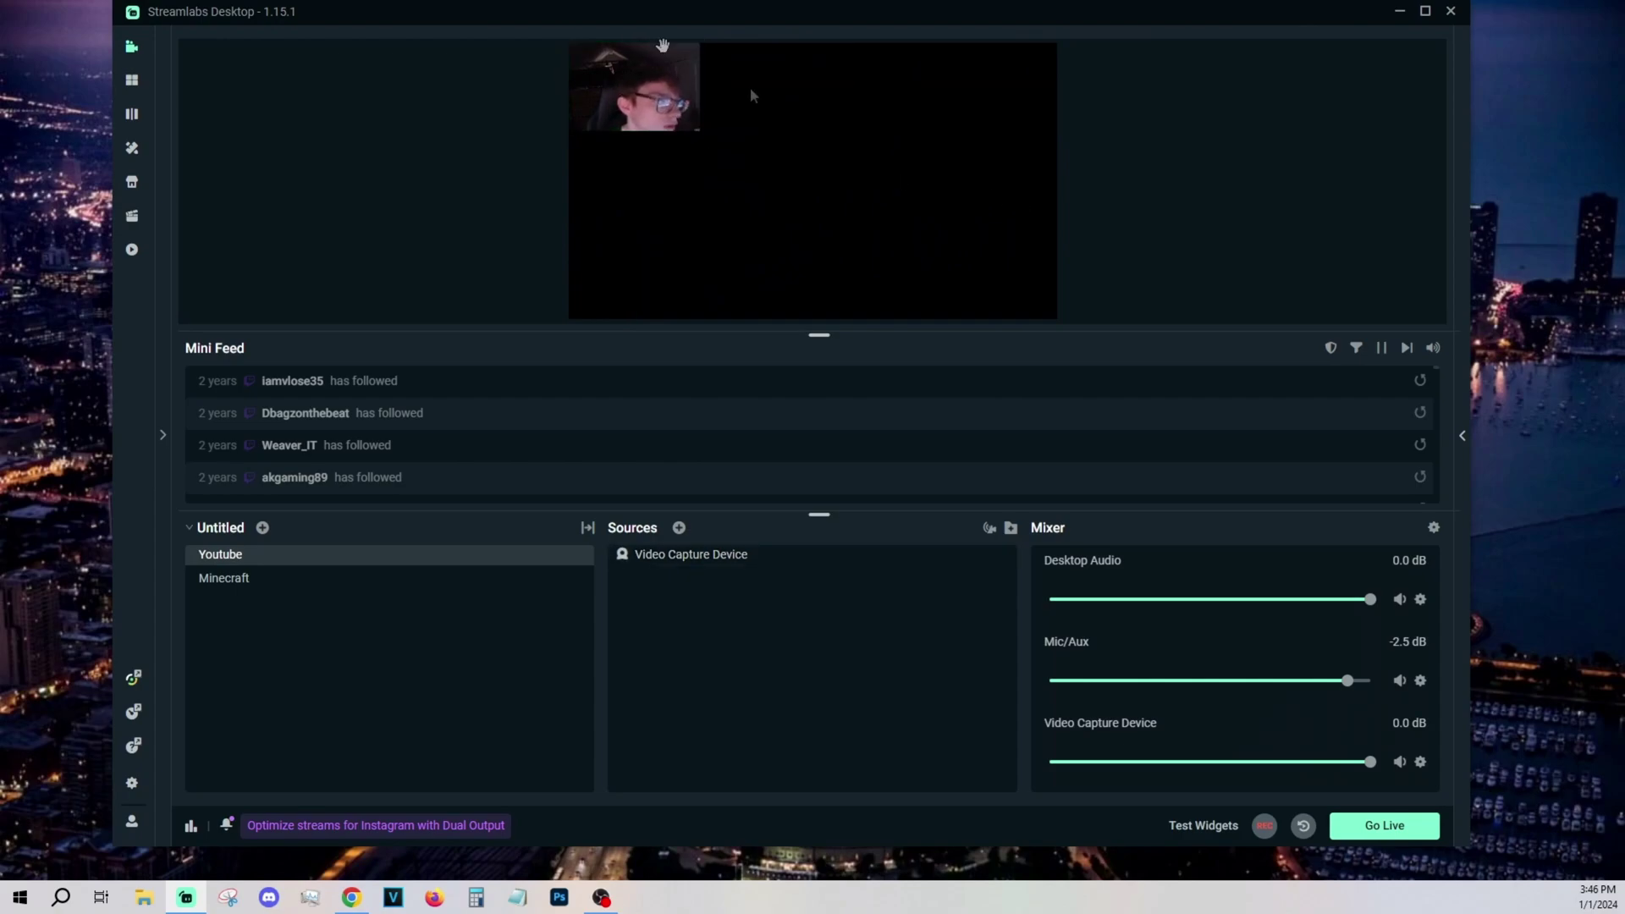
left_click_drag(663, 44, 646, 78)
right_click(707, 605)
left_click(905, 585)
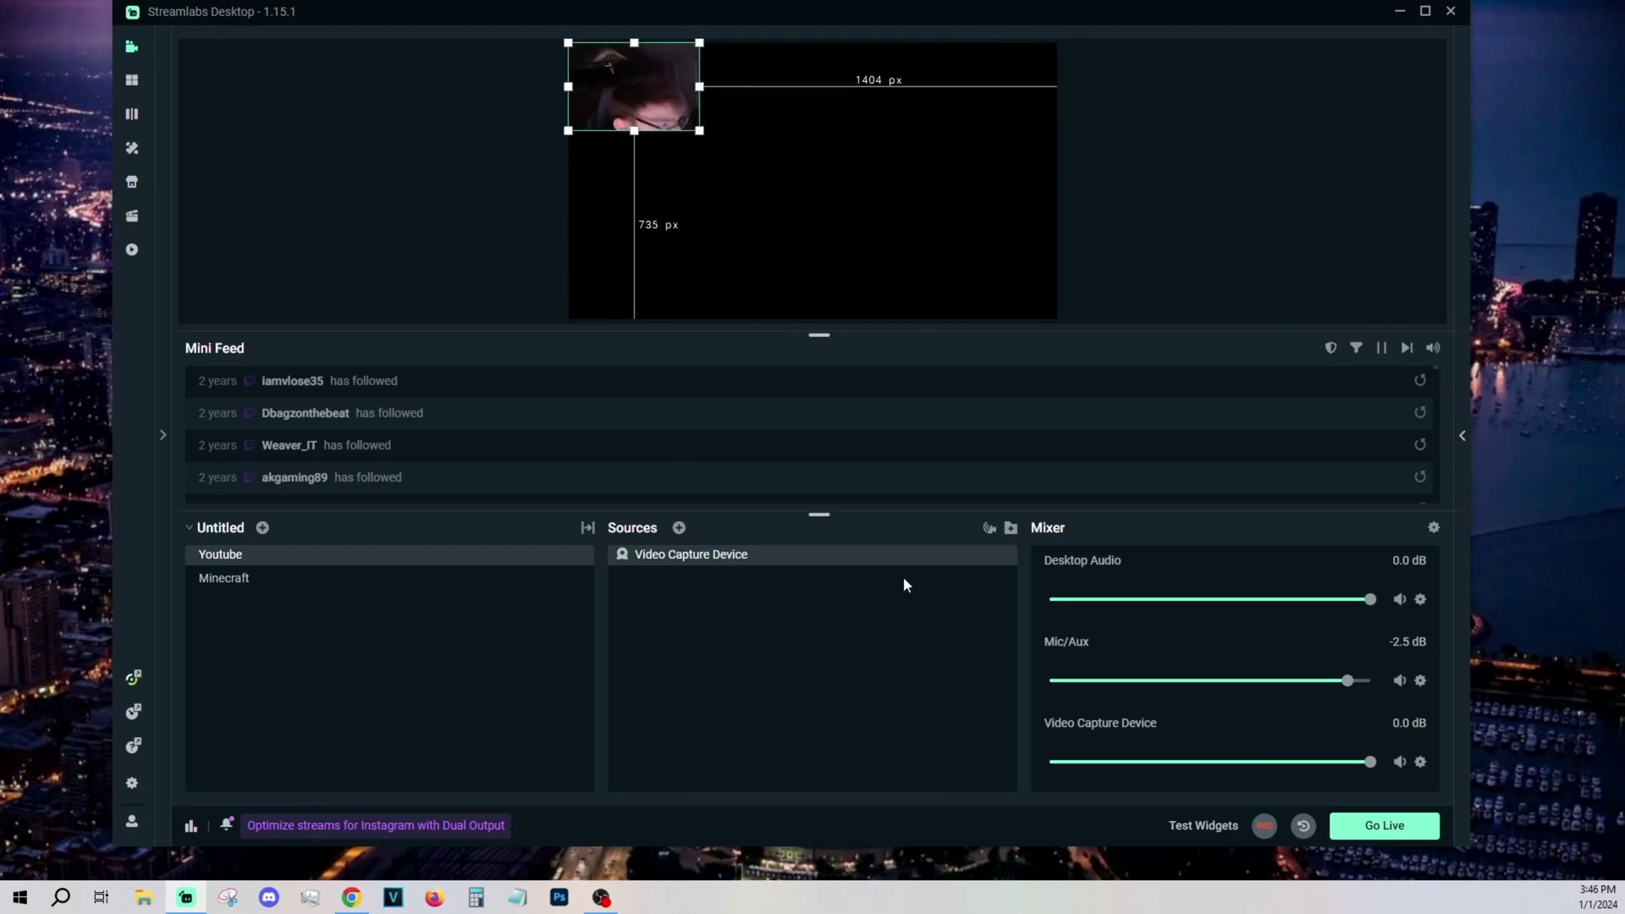
Add a Screen Capture source to the Youtube scene that captures the entire Screen 1
left_click(680, 529)
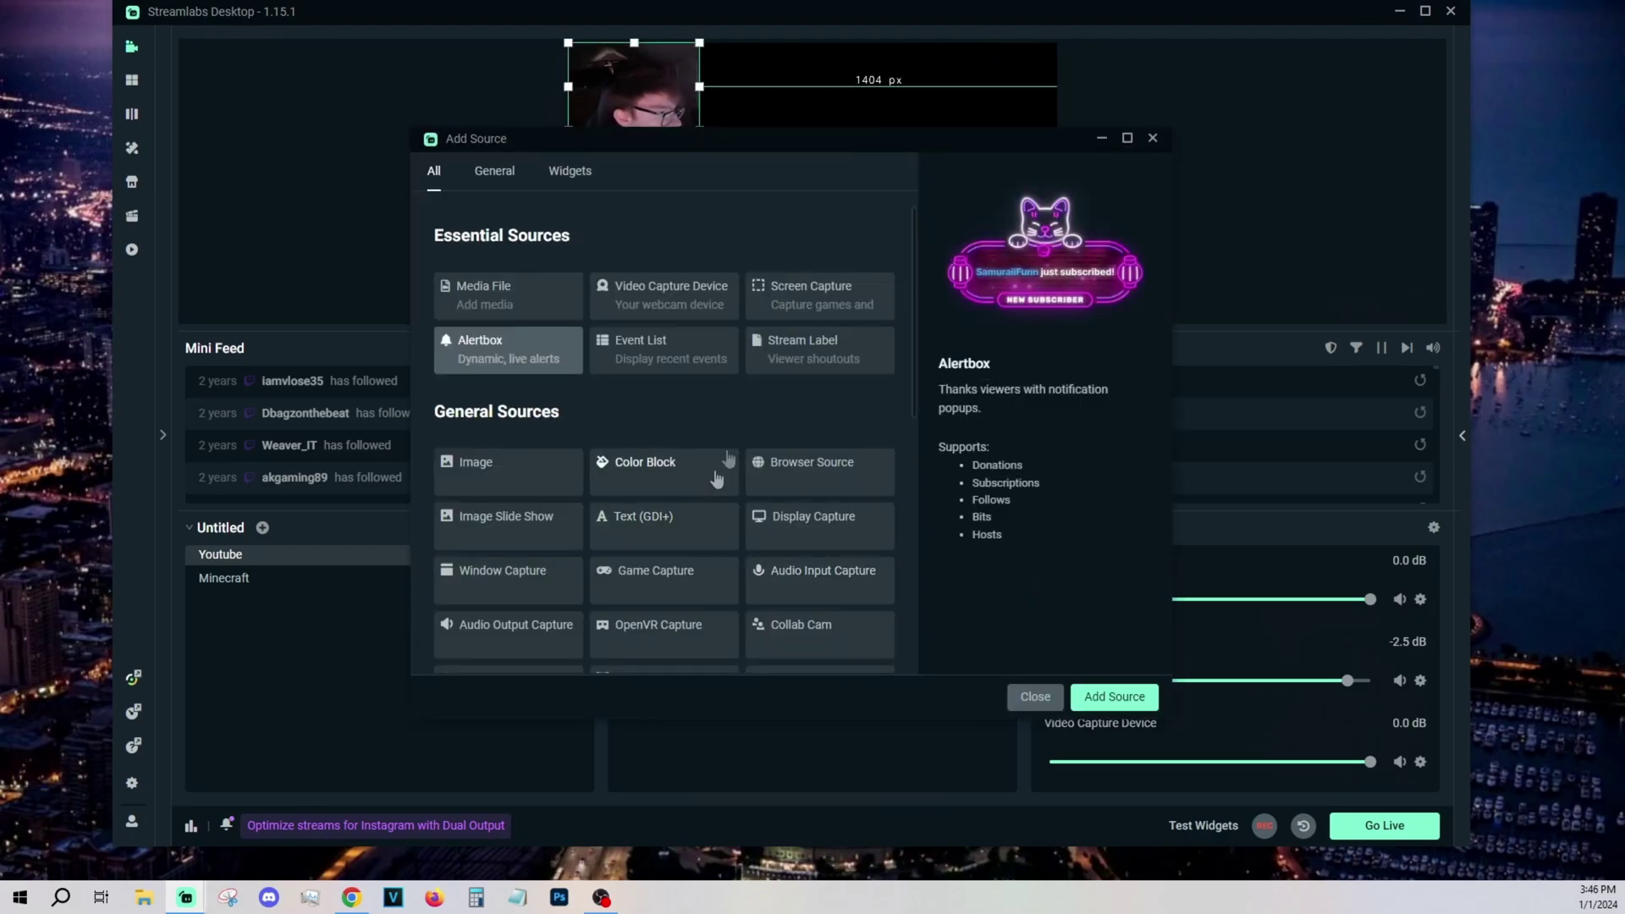
double_click(821, 312)
left_click(1004, 531)
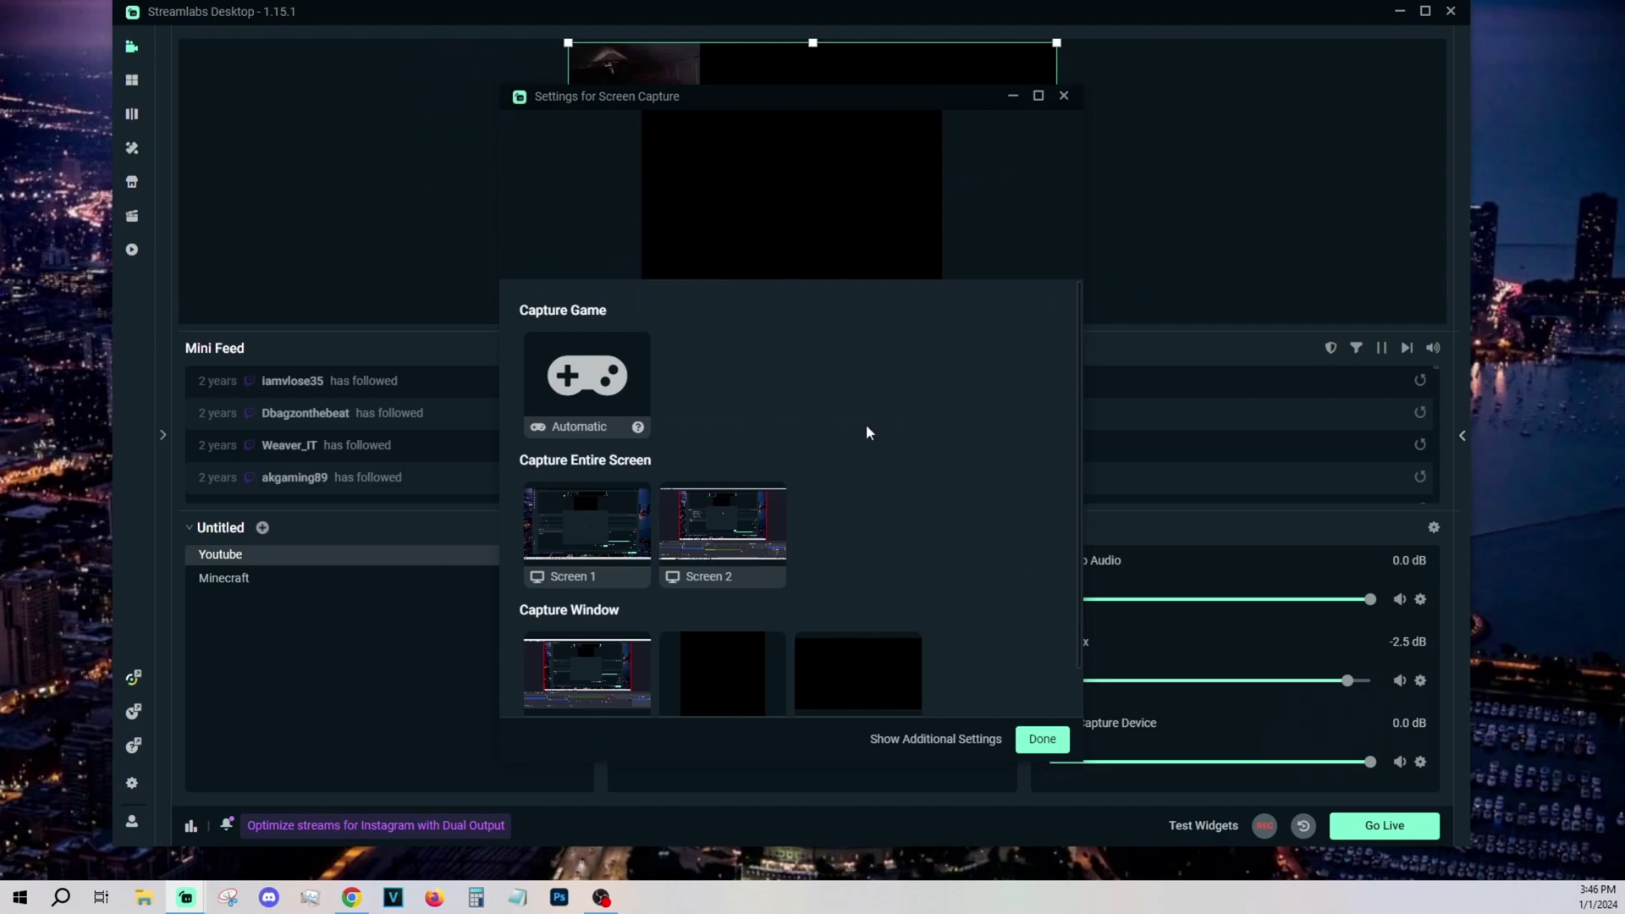
left_click(620, 548)
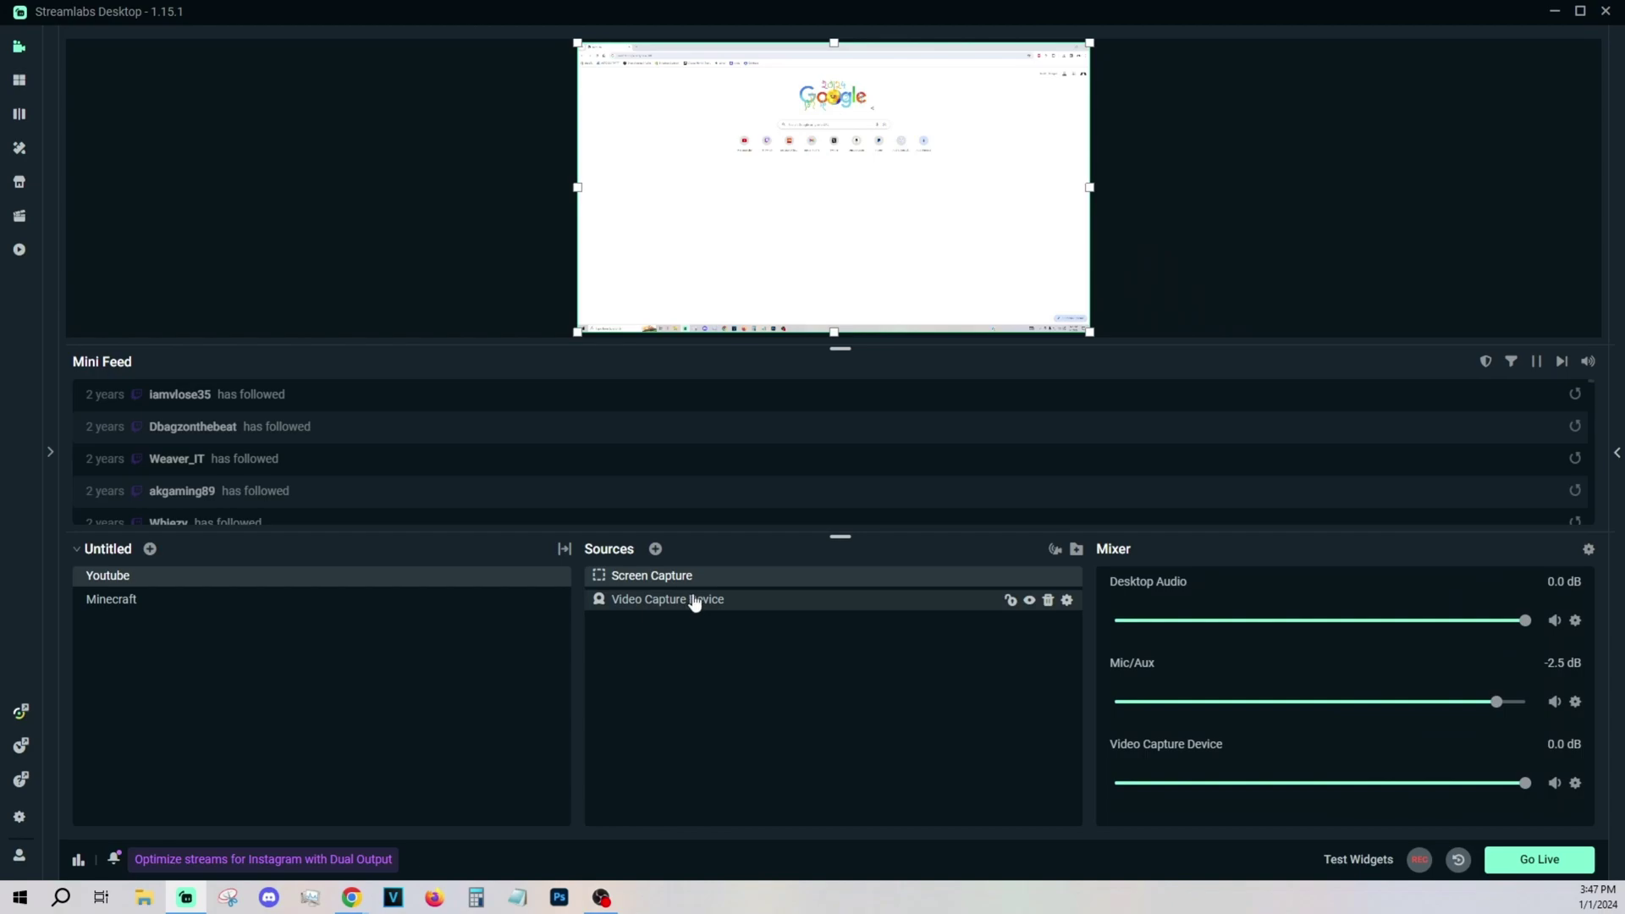
Order the Video Capture Device above Screen Capture and move the webcam to the canvas's lower-right corner
left_click_drag(695, 602, 694, 569)
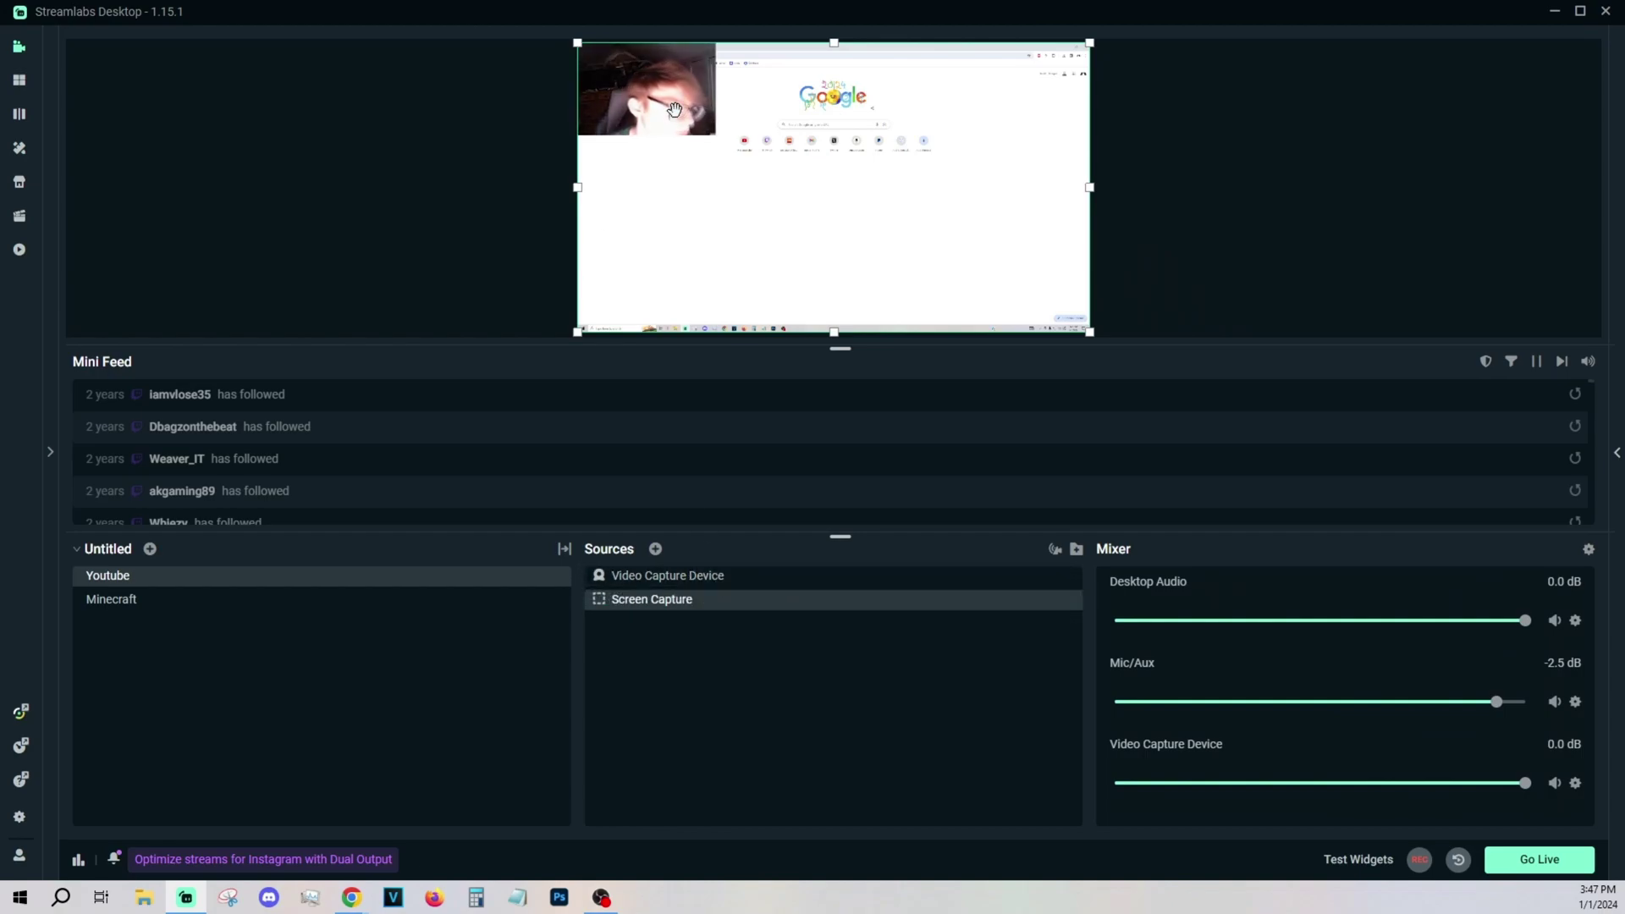
left_click(689, 579)
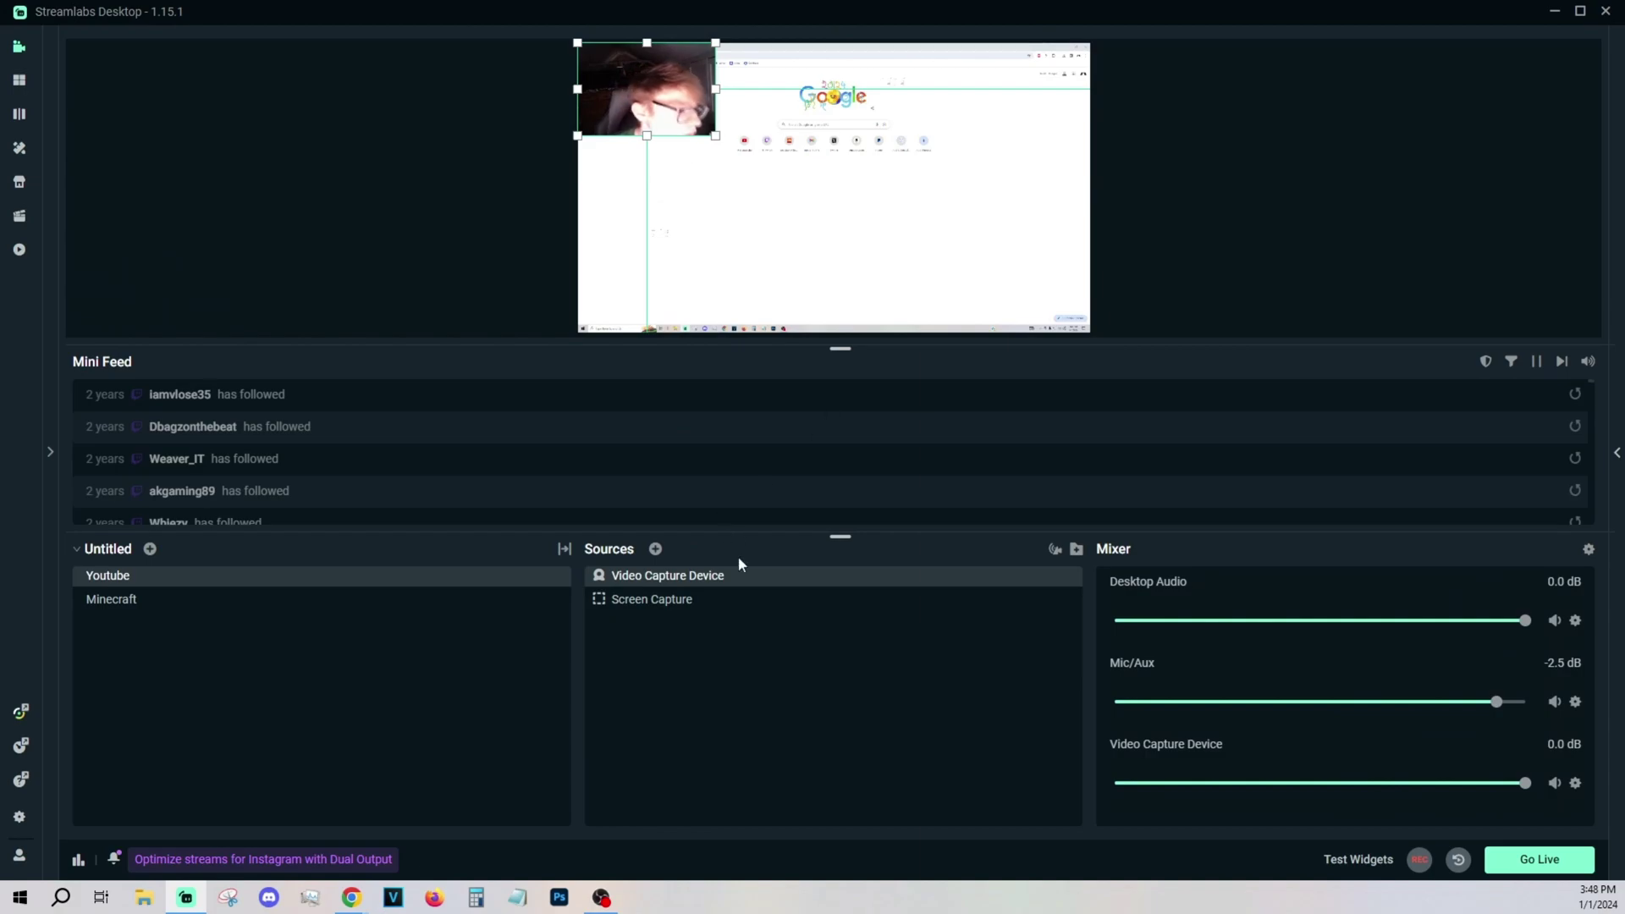
left_click_drag(643, 93, 904, 233)
Crop about 89 px off the top edge of the Screen Capture source
left_click(730, 601)
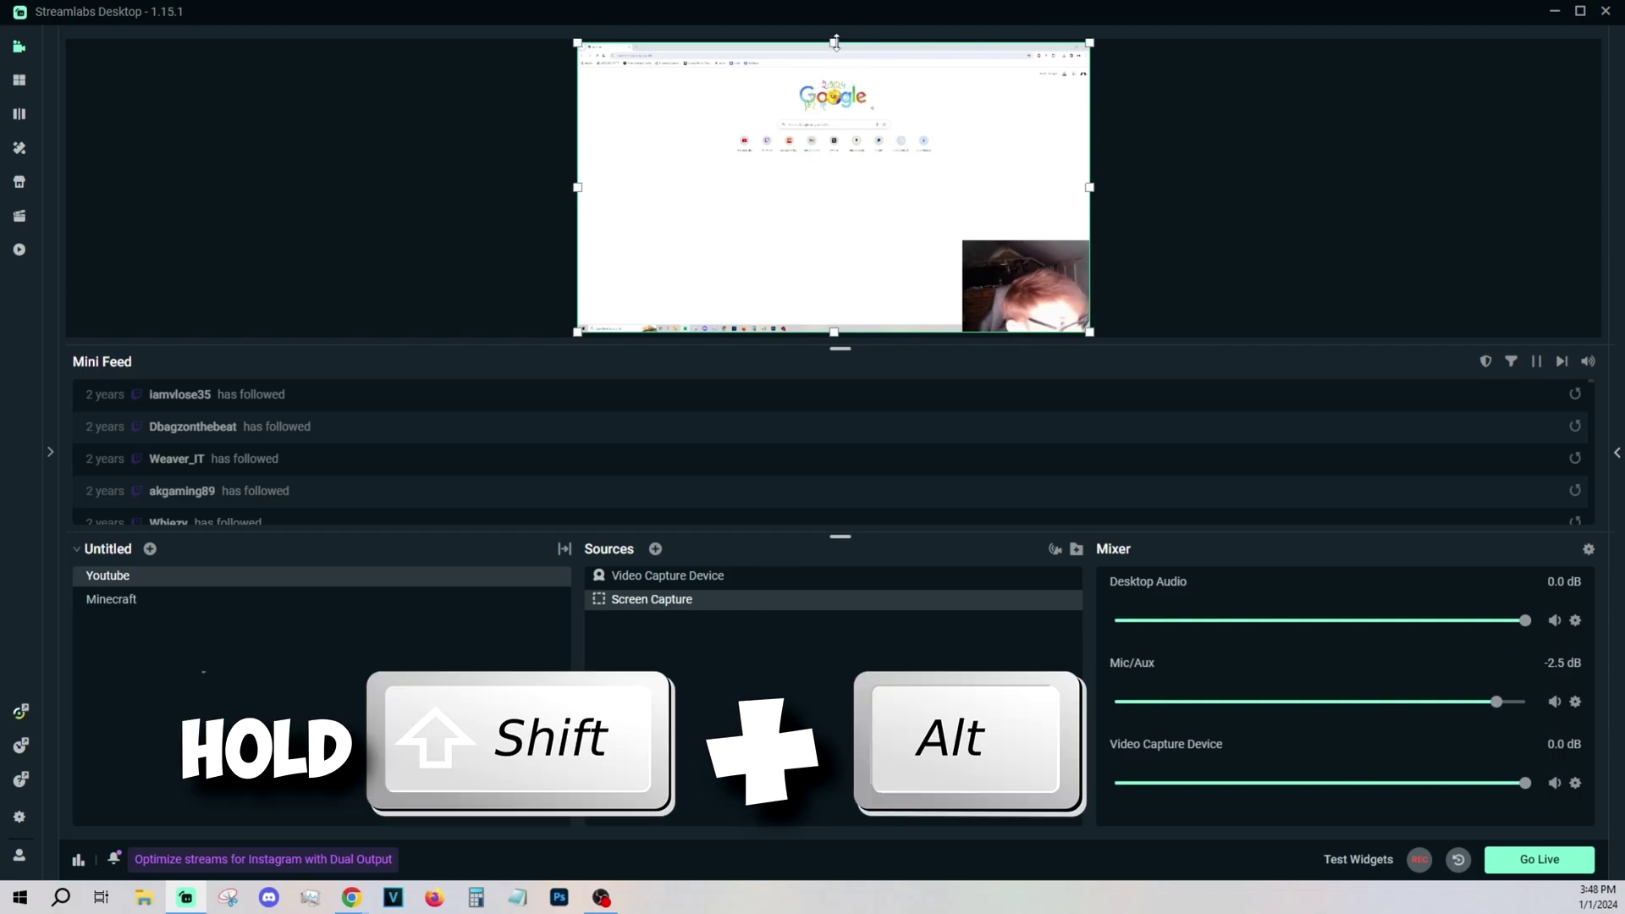
left_click_drag(835, 43, 834, 67)
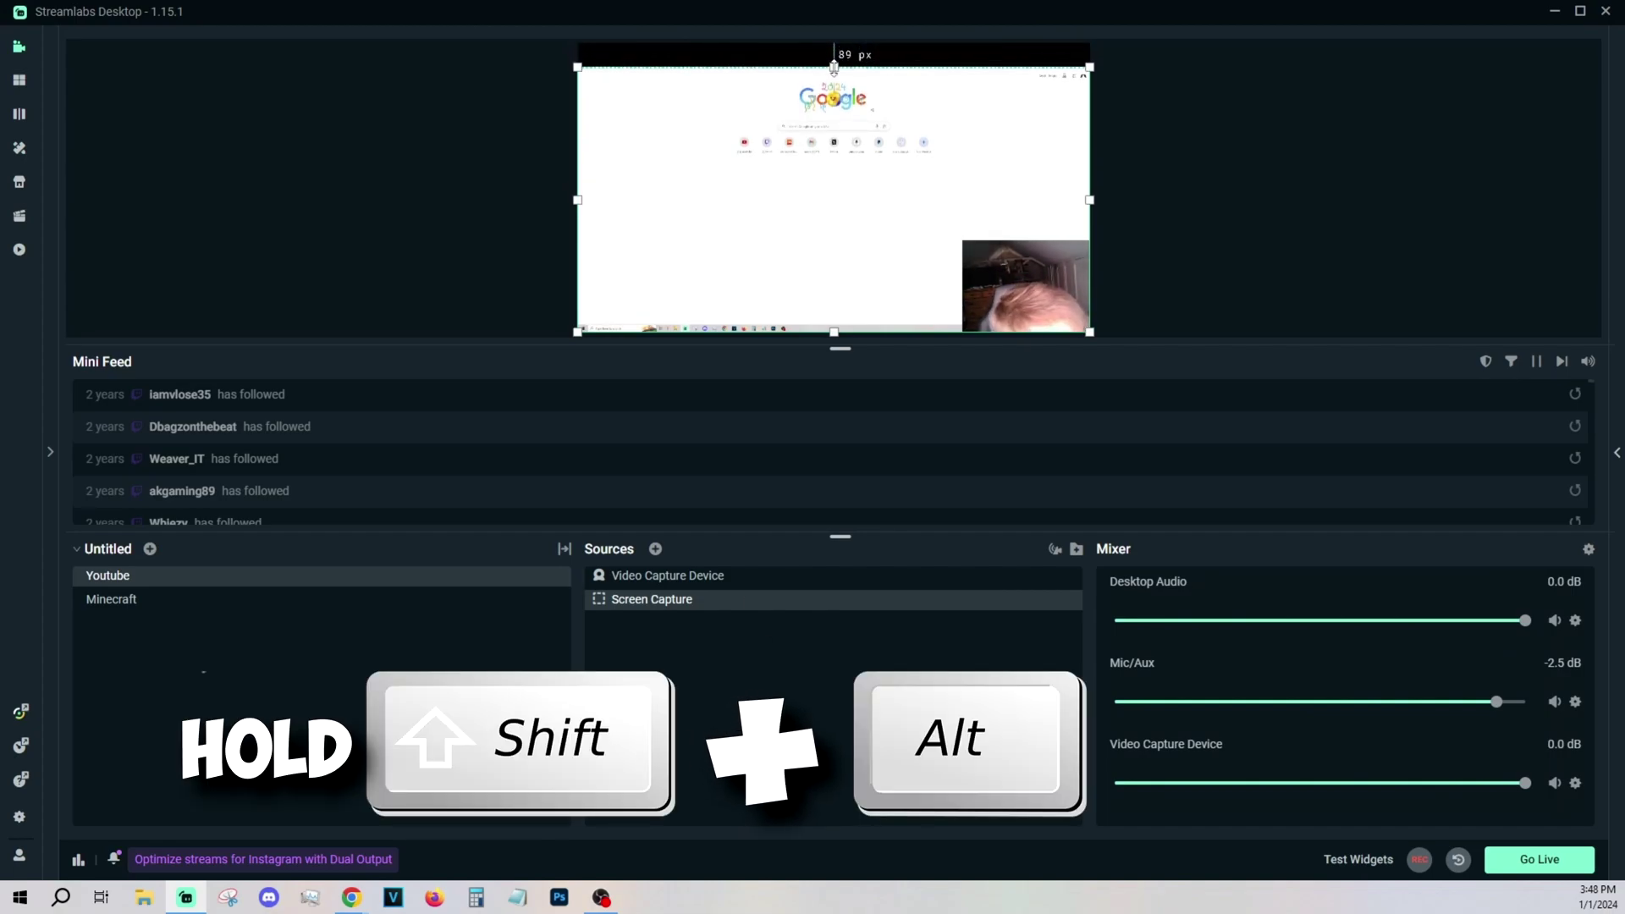
Crop about 93 px off Screen Capture's top edge and the taskbar off its bottom edge, stretching the source to fill the canvas
left_click_drag(833, 67, 834, 69)
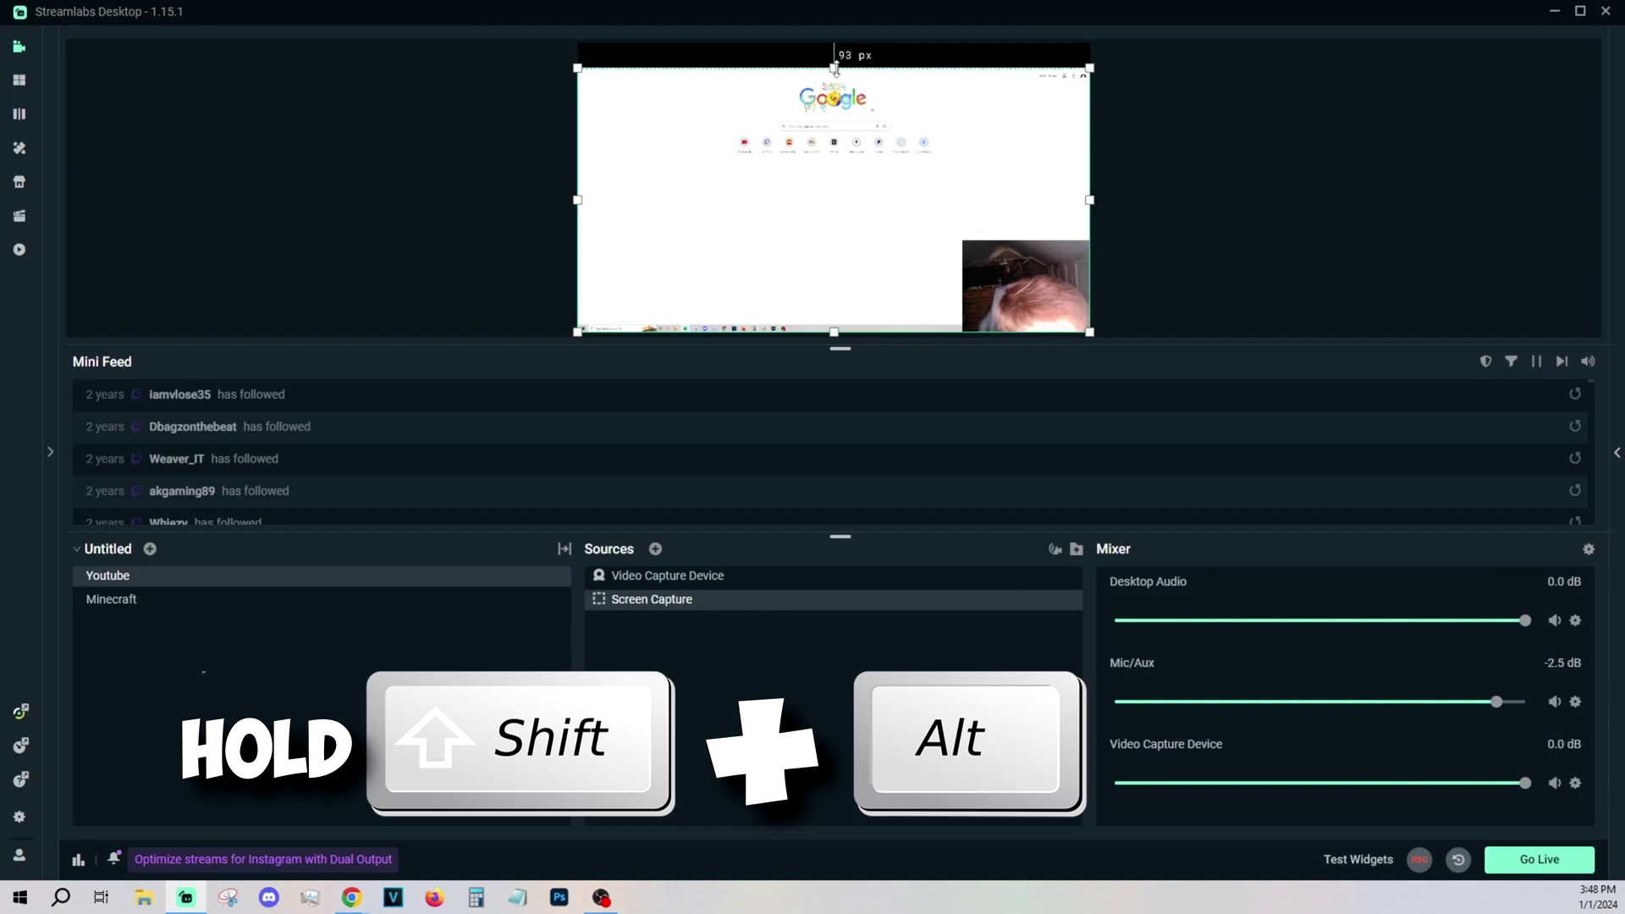
left_click_drag(835, 69, 835, 42)
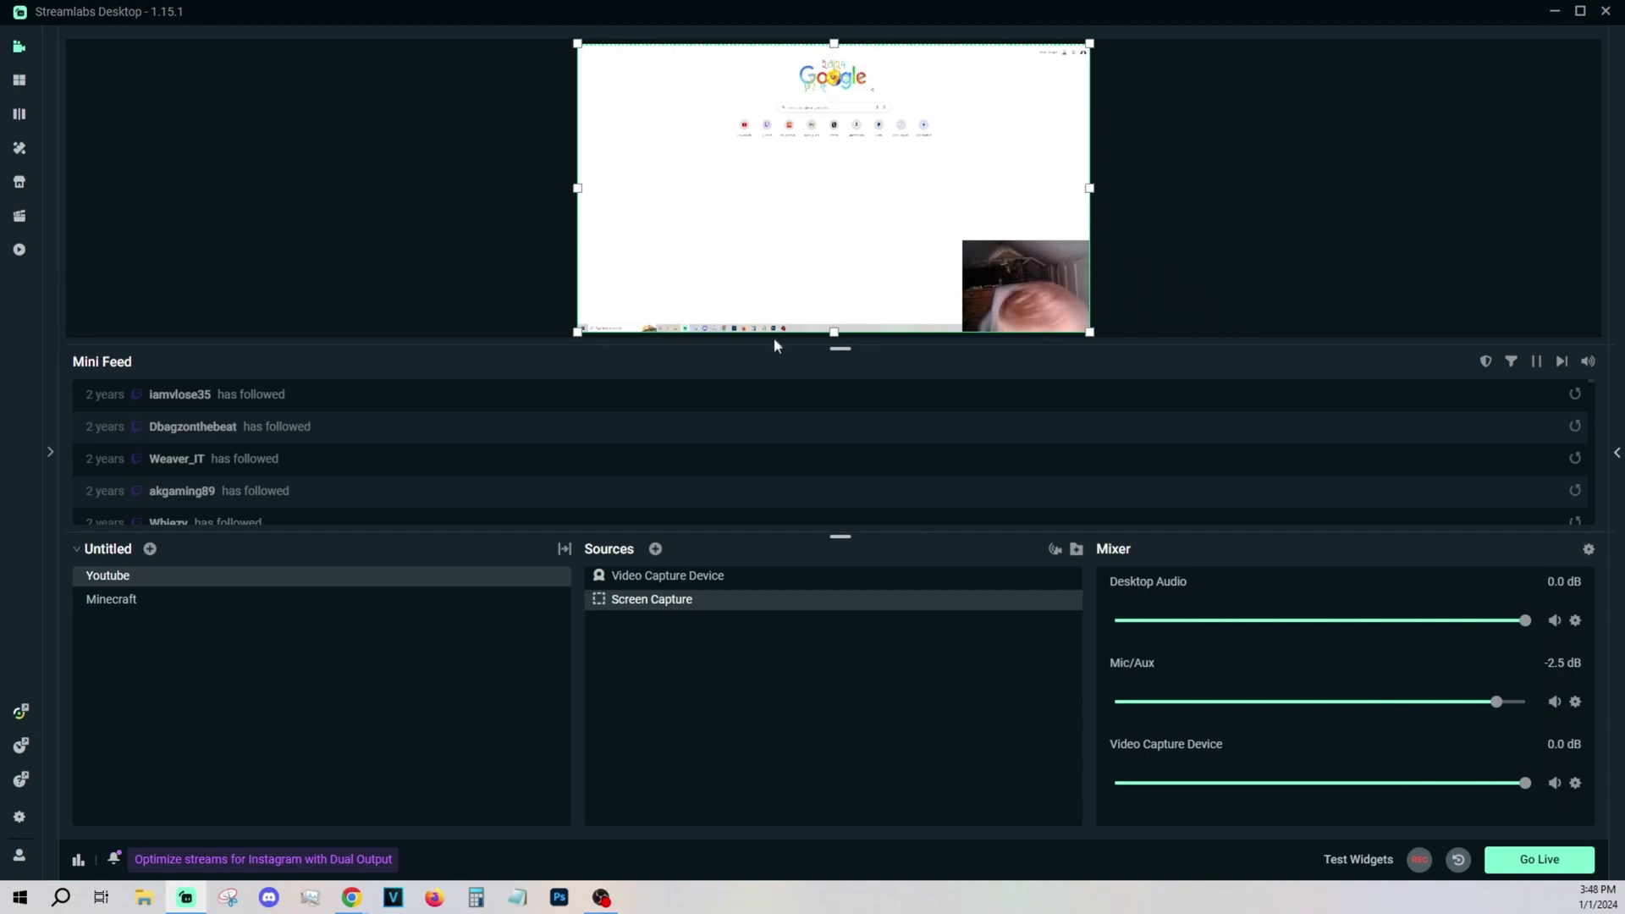
left_click_drag(833, 332, 835, 332)
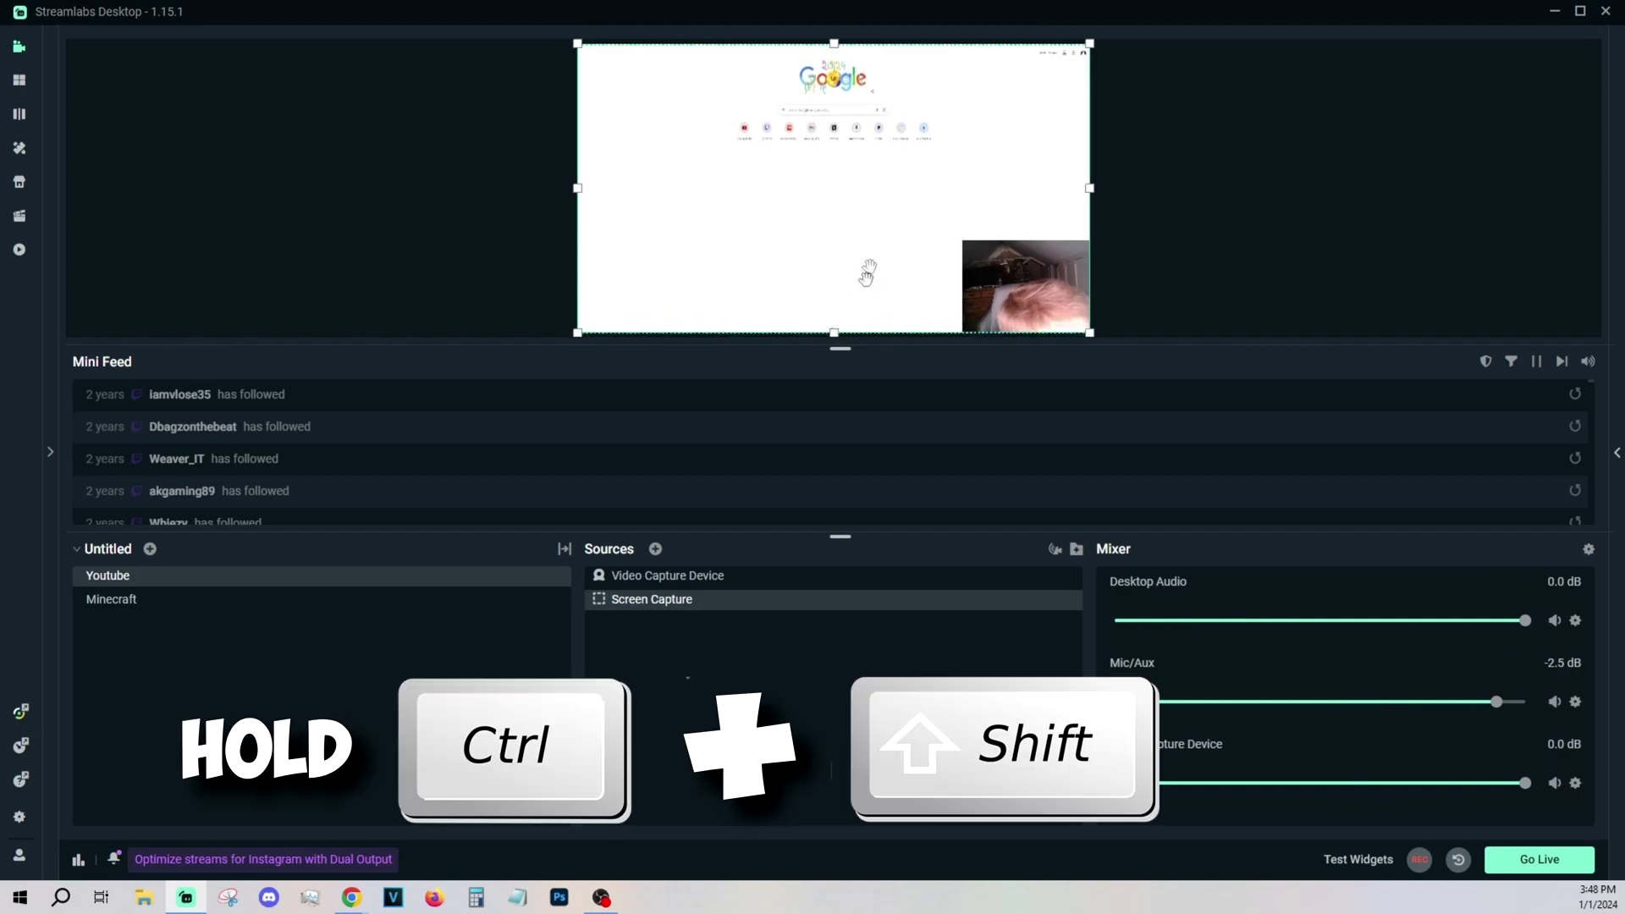
Open YouTube in the captured browser and move the webcam up along the canvas's right edge to about mid-height
scroll(833, 93, "down", 1)
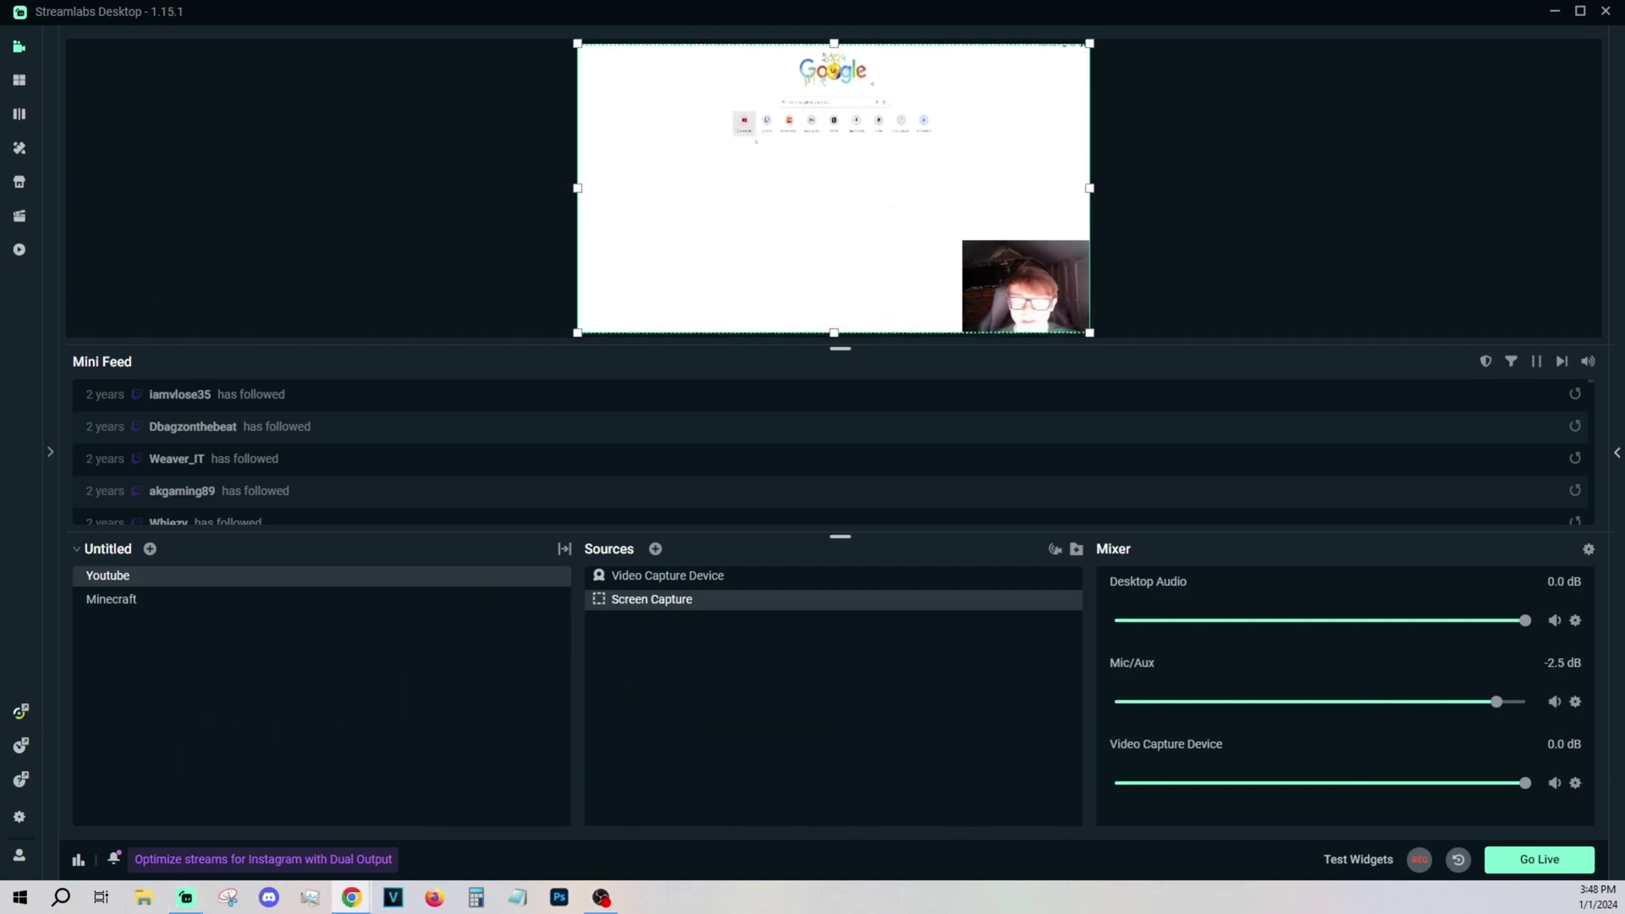
left_click(744, 123)
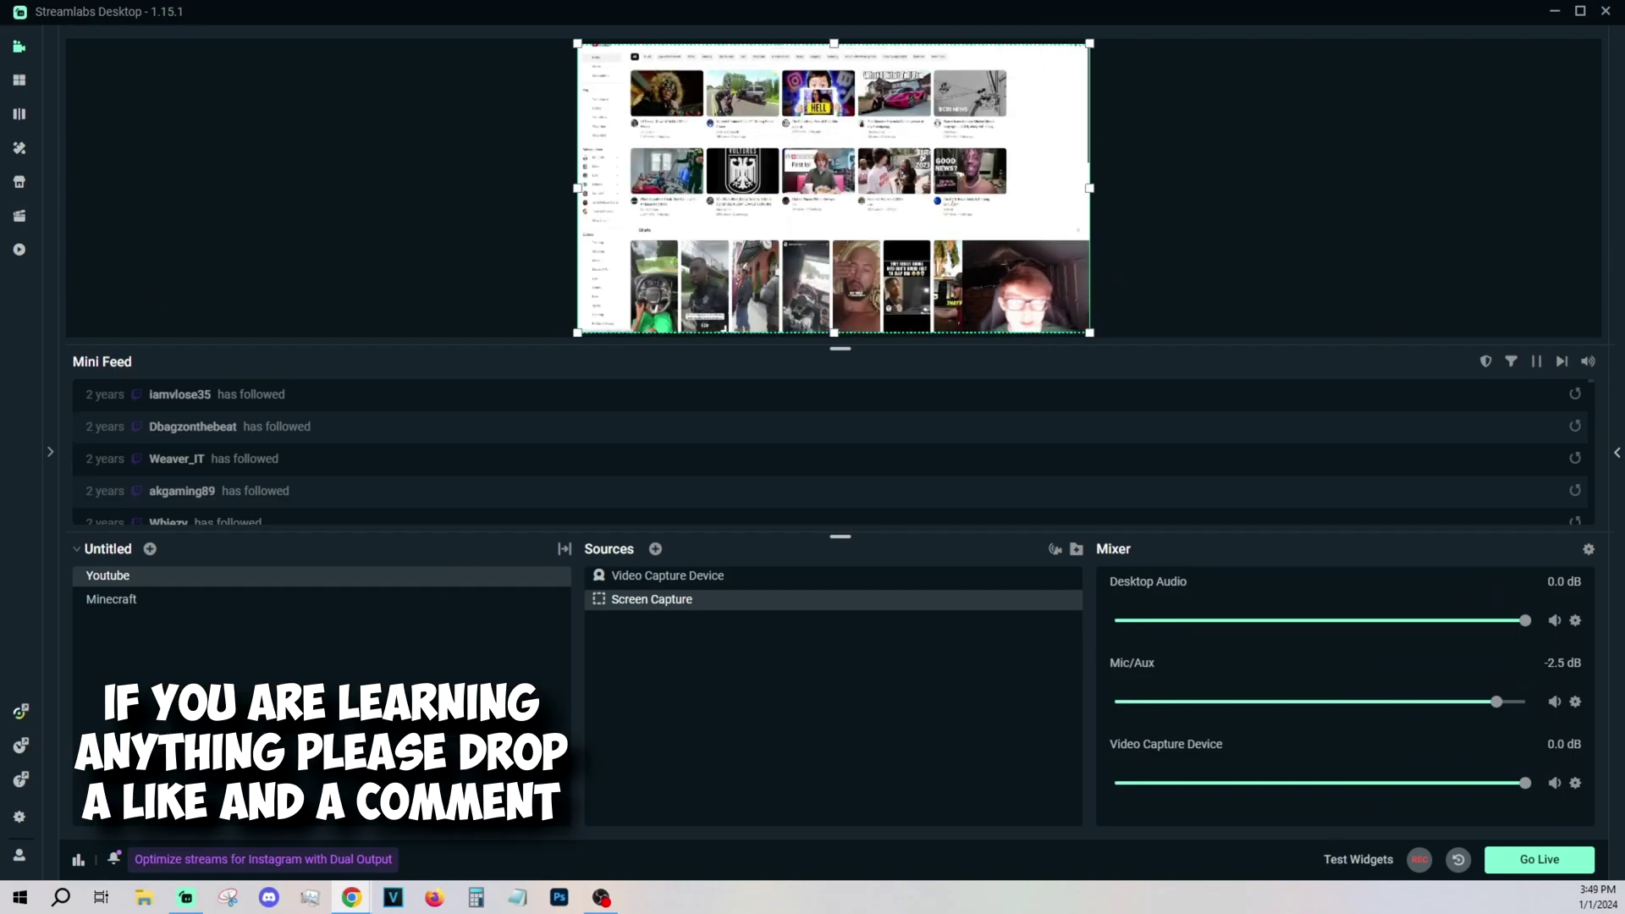
left_click(1052, 305)
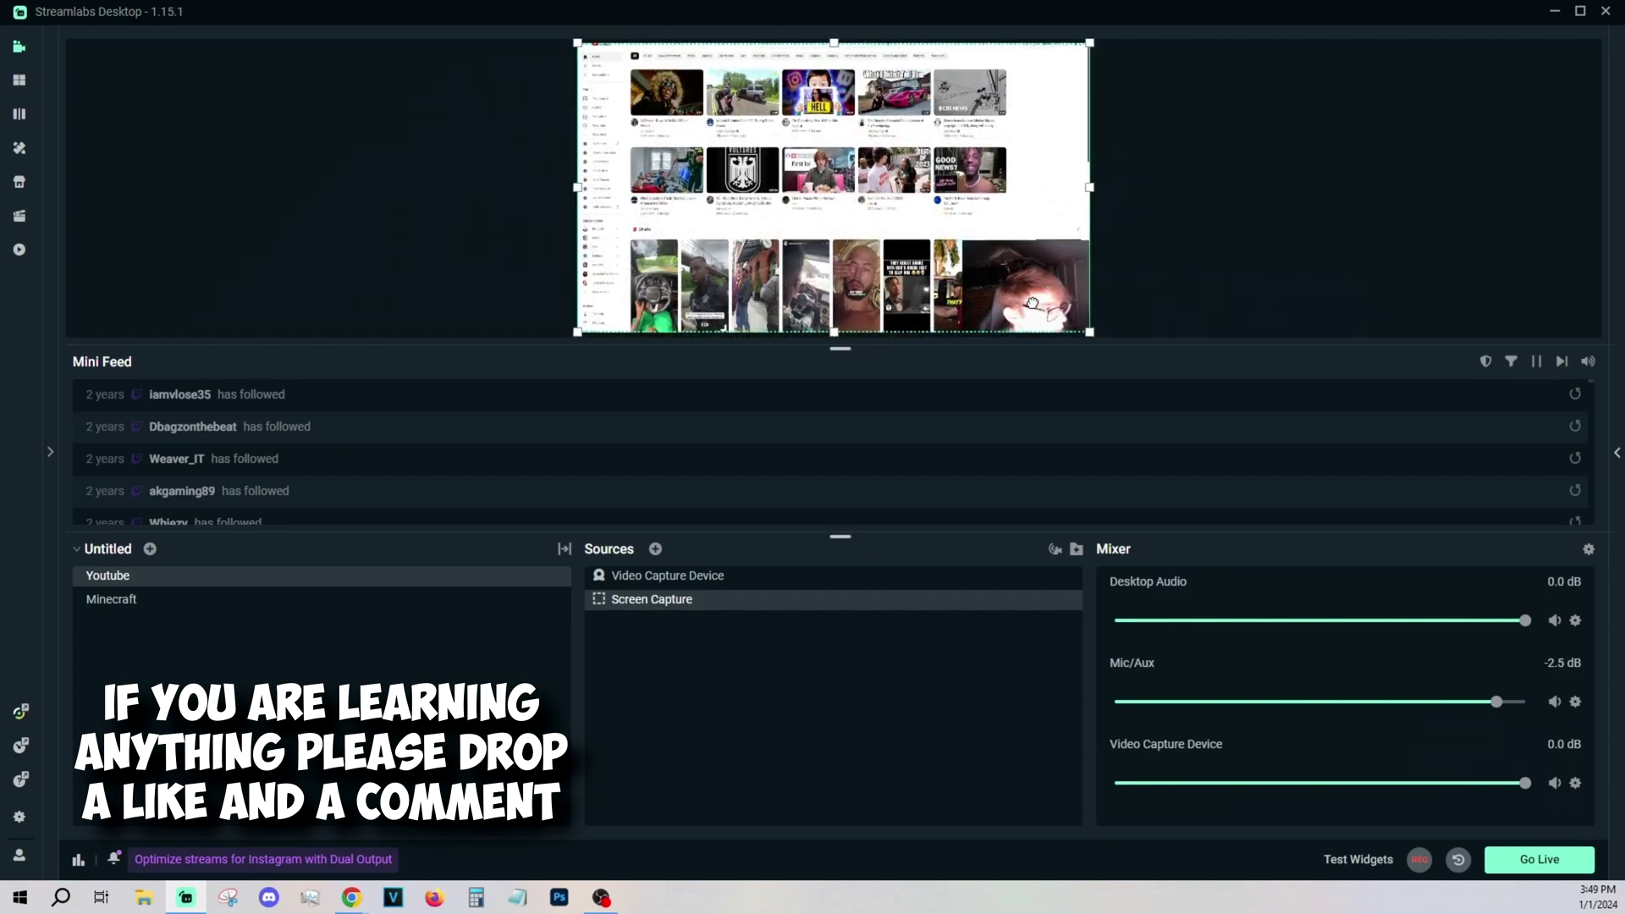
left_click_drag(1038, 292, 1067, 150)
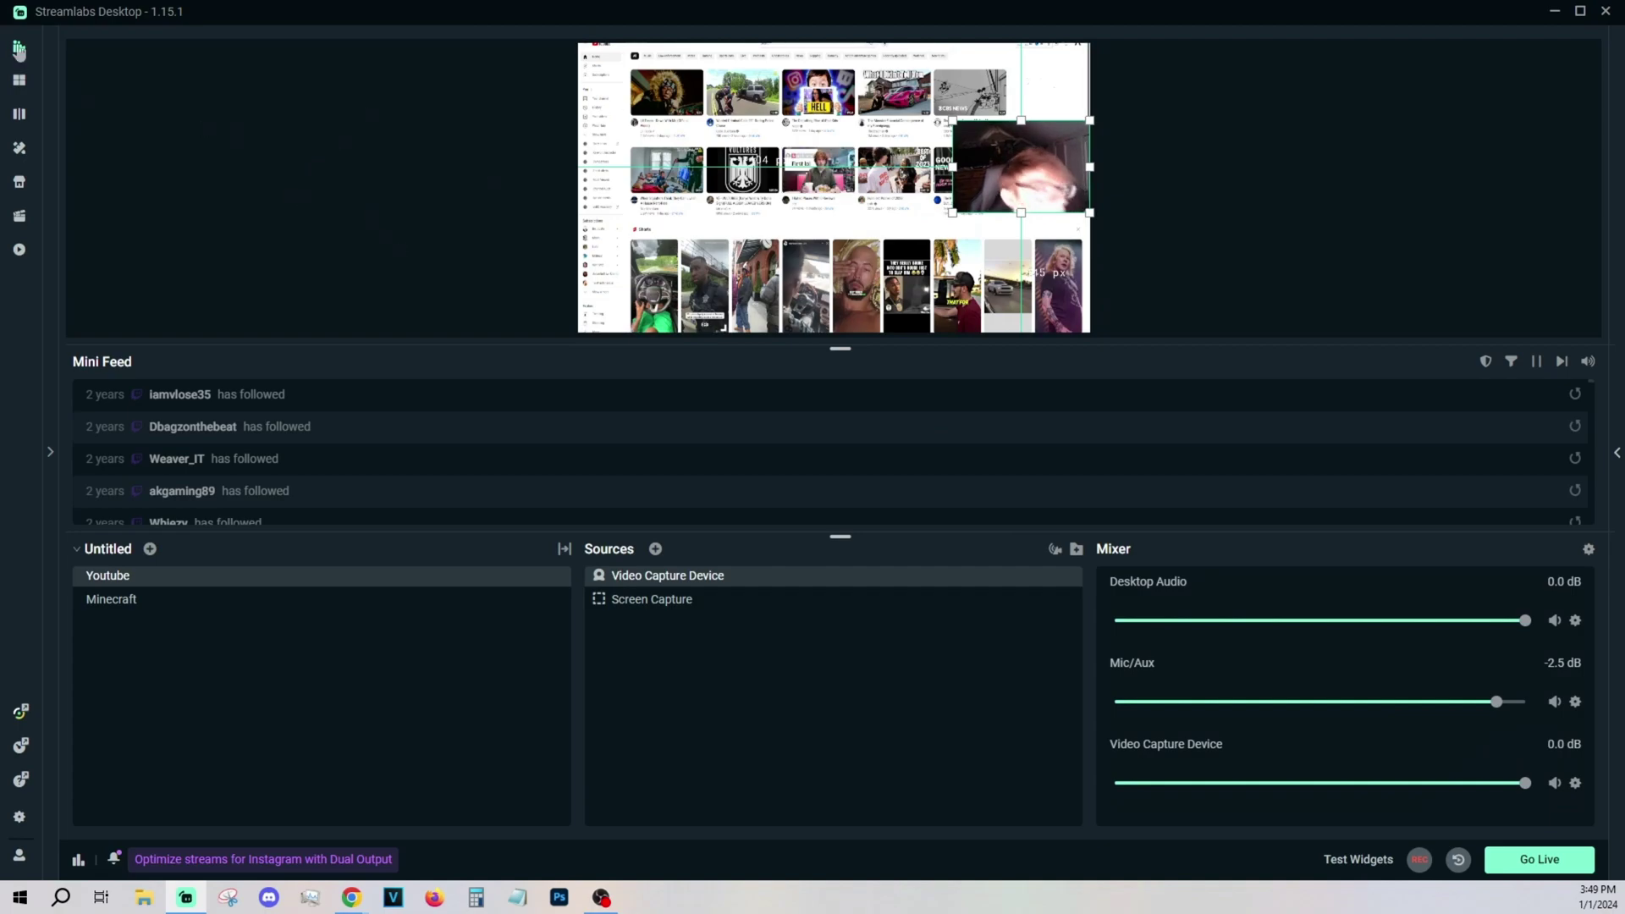
Add an Alertbox source with its default name and settings and place it in the canvas's left half, about 309 px above the bottom
right_click(744, 699)
left_click(707, 645)
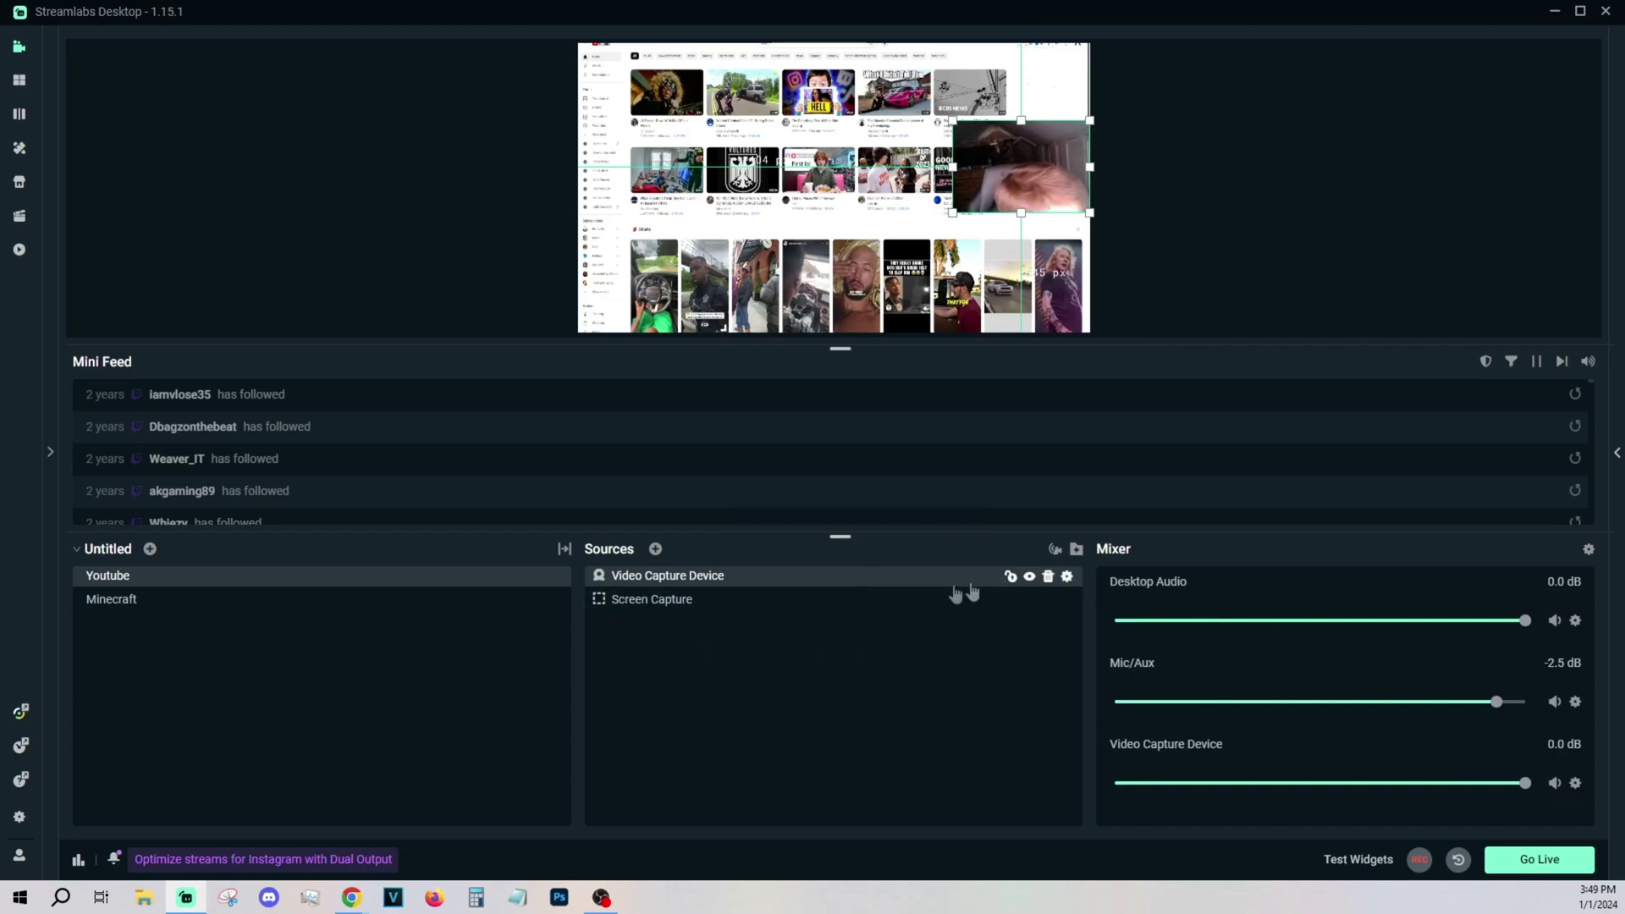
left_click(656, 549)
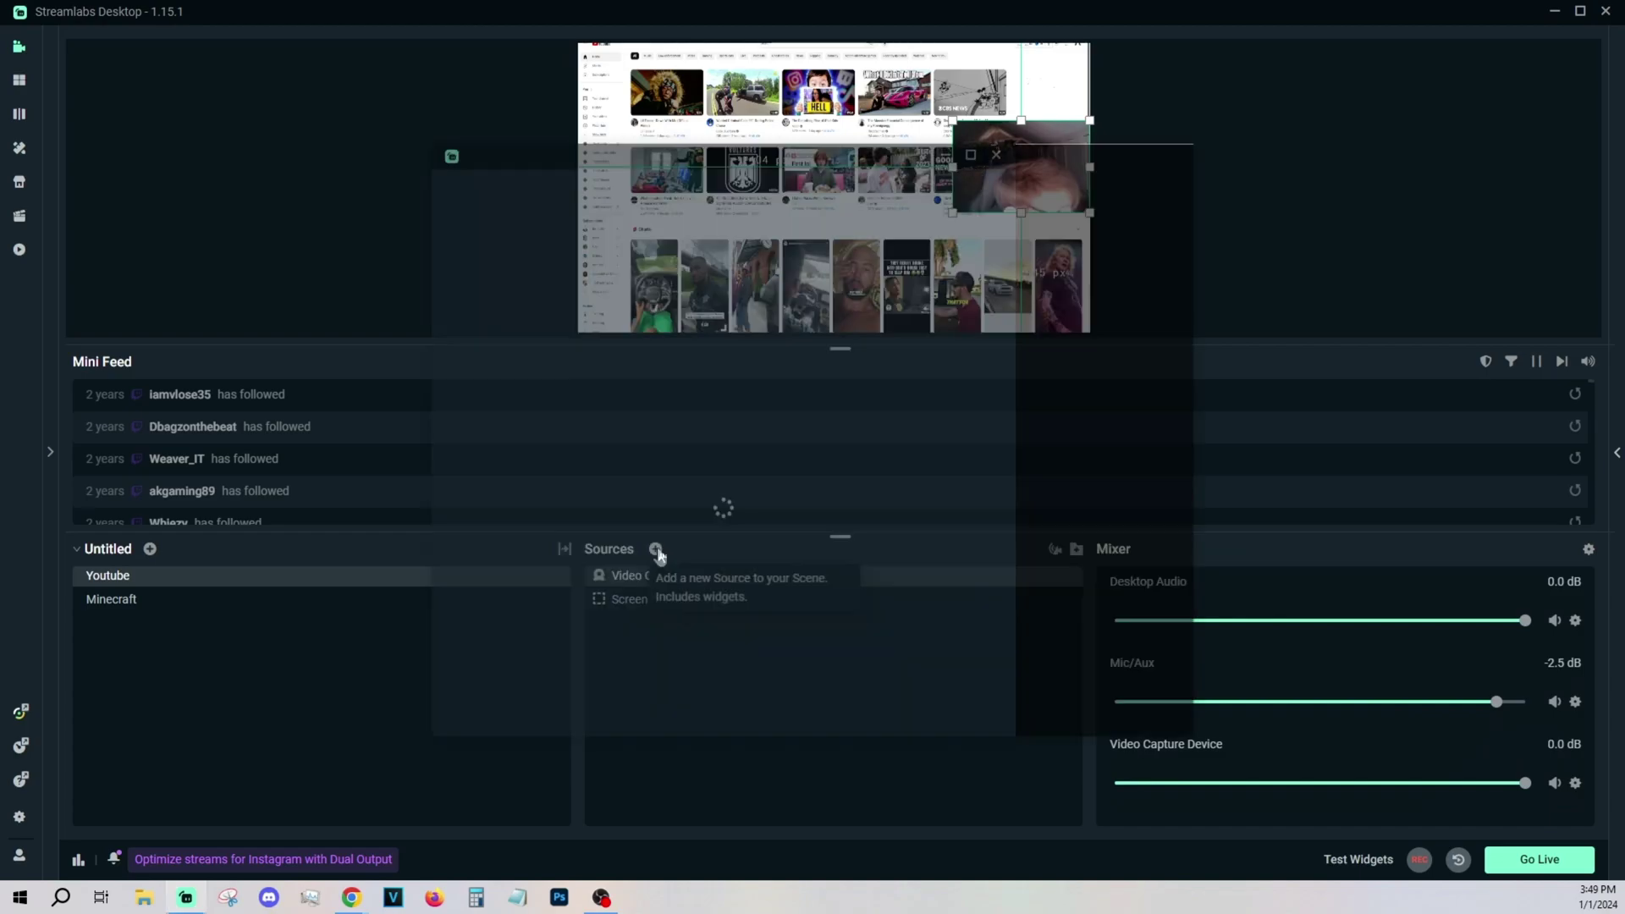
double_click(540, 371)
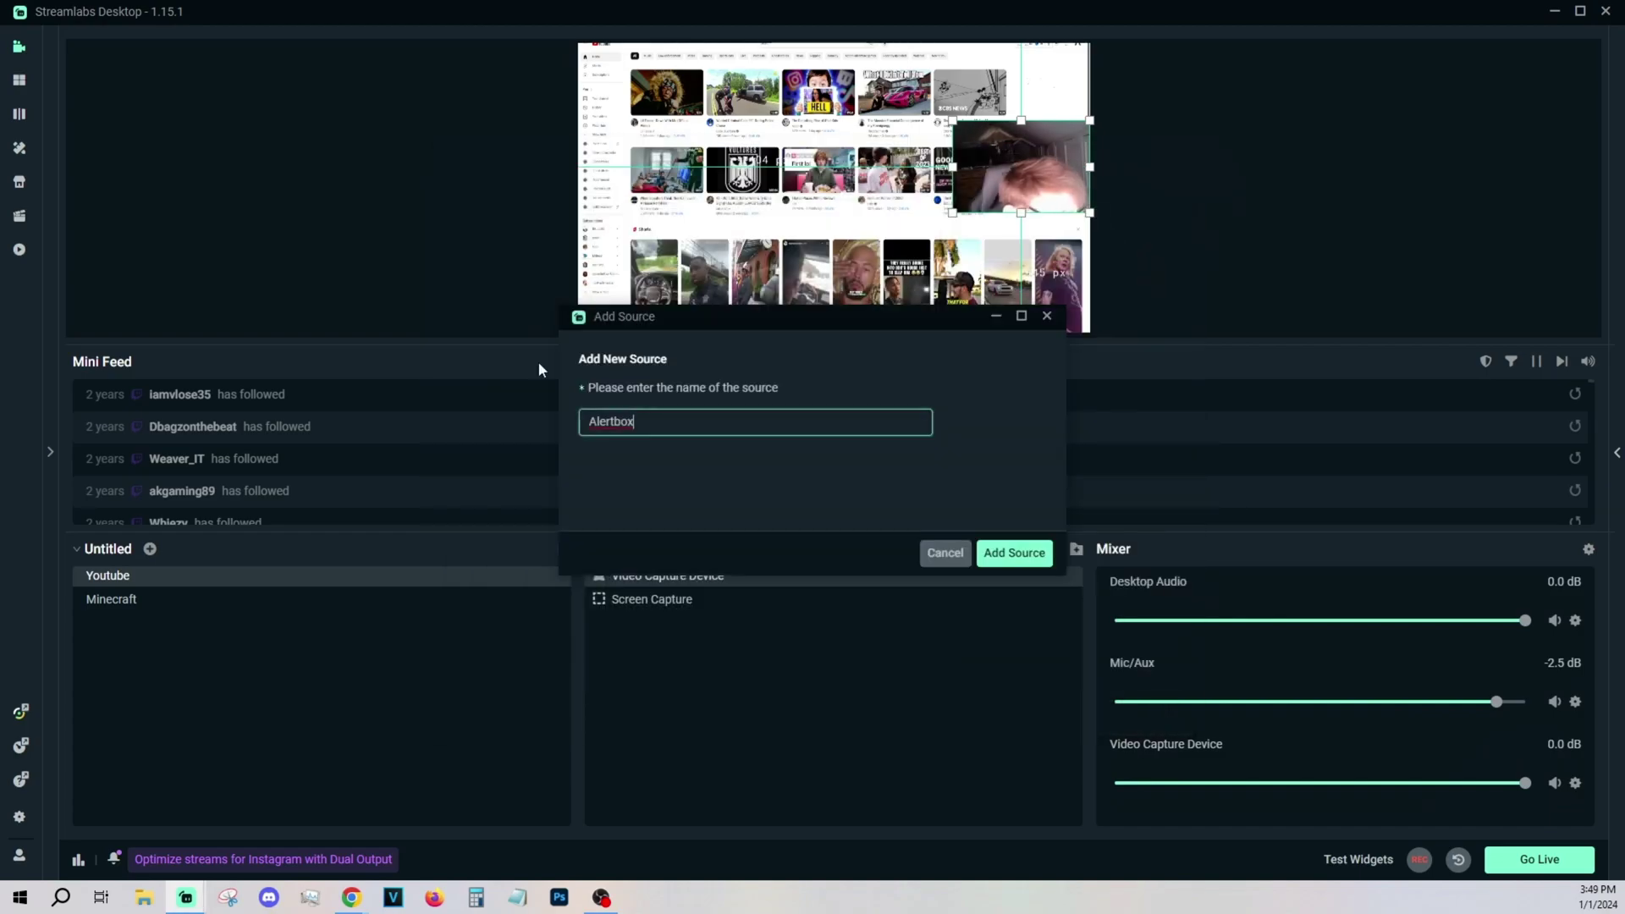
left_click(1004, 552)
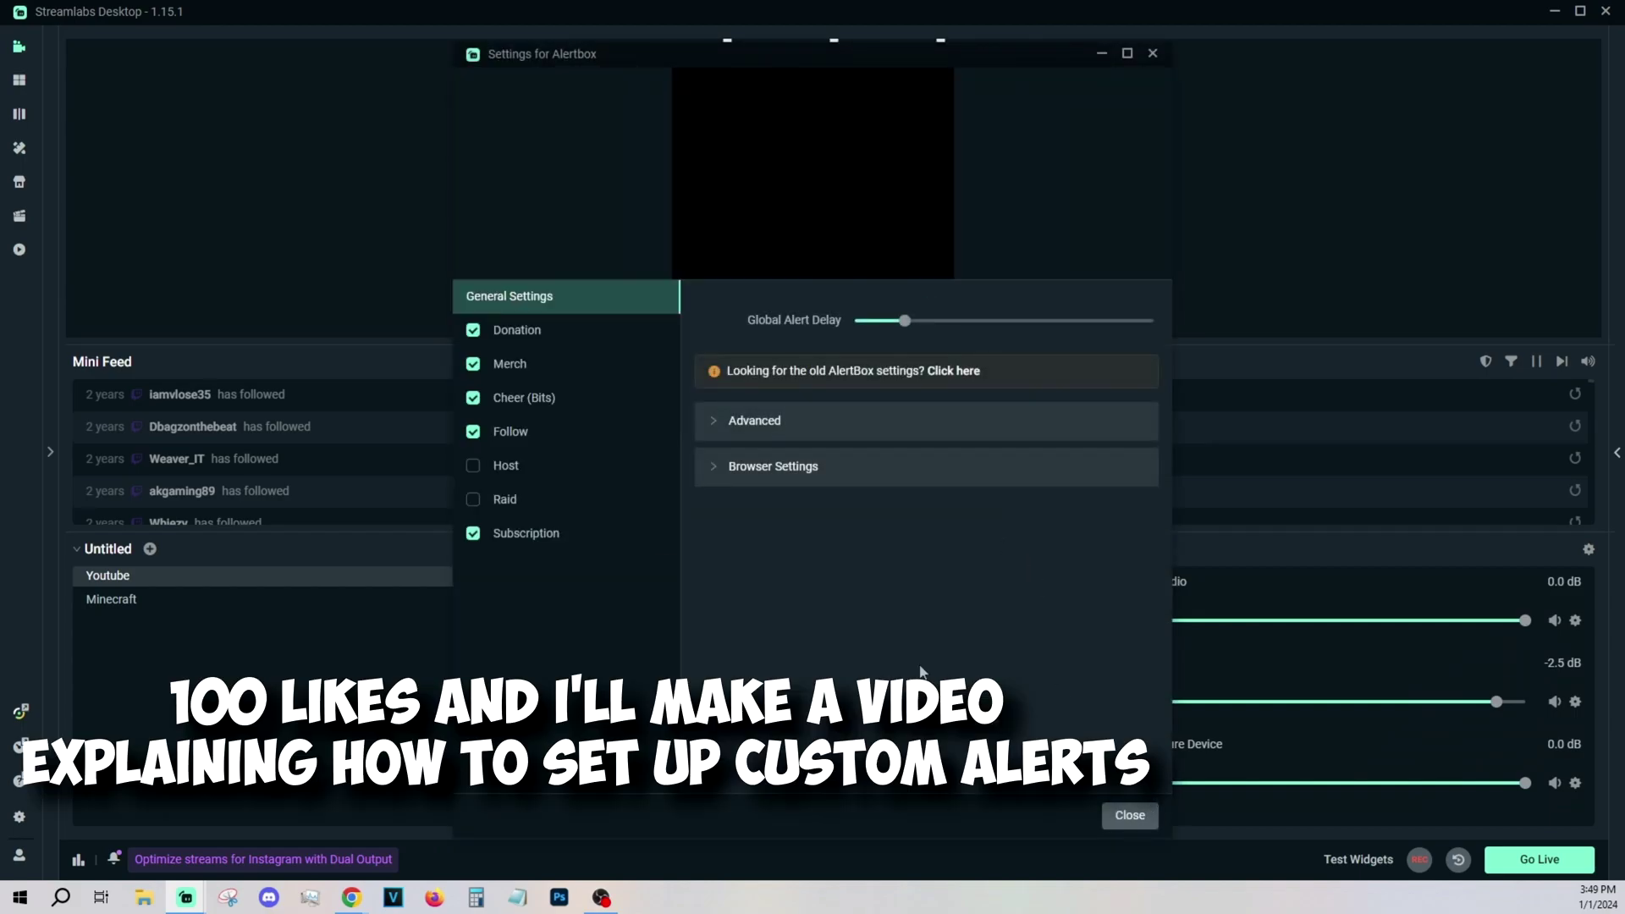
left_click(1130, 815)
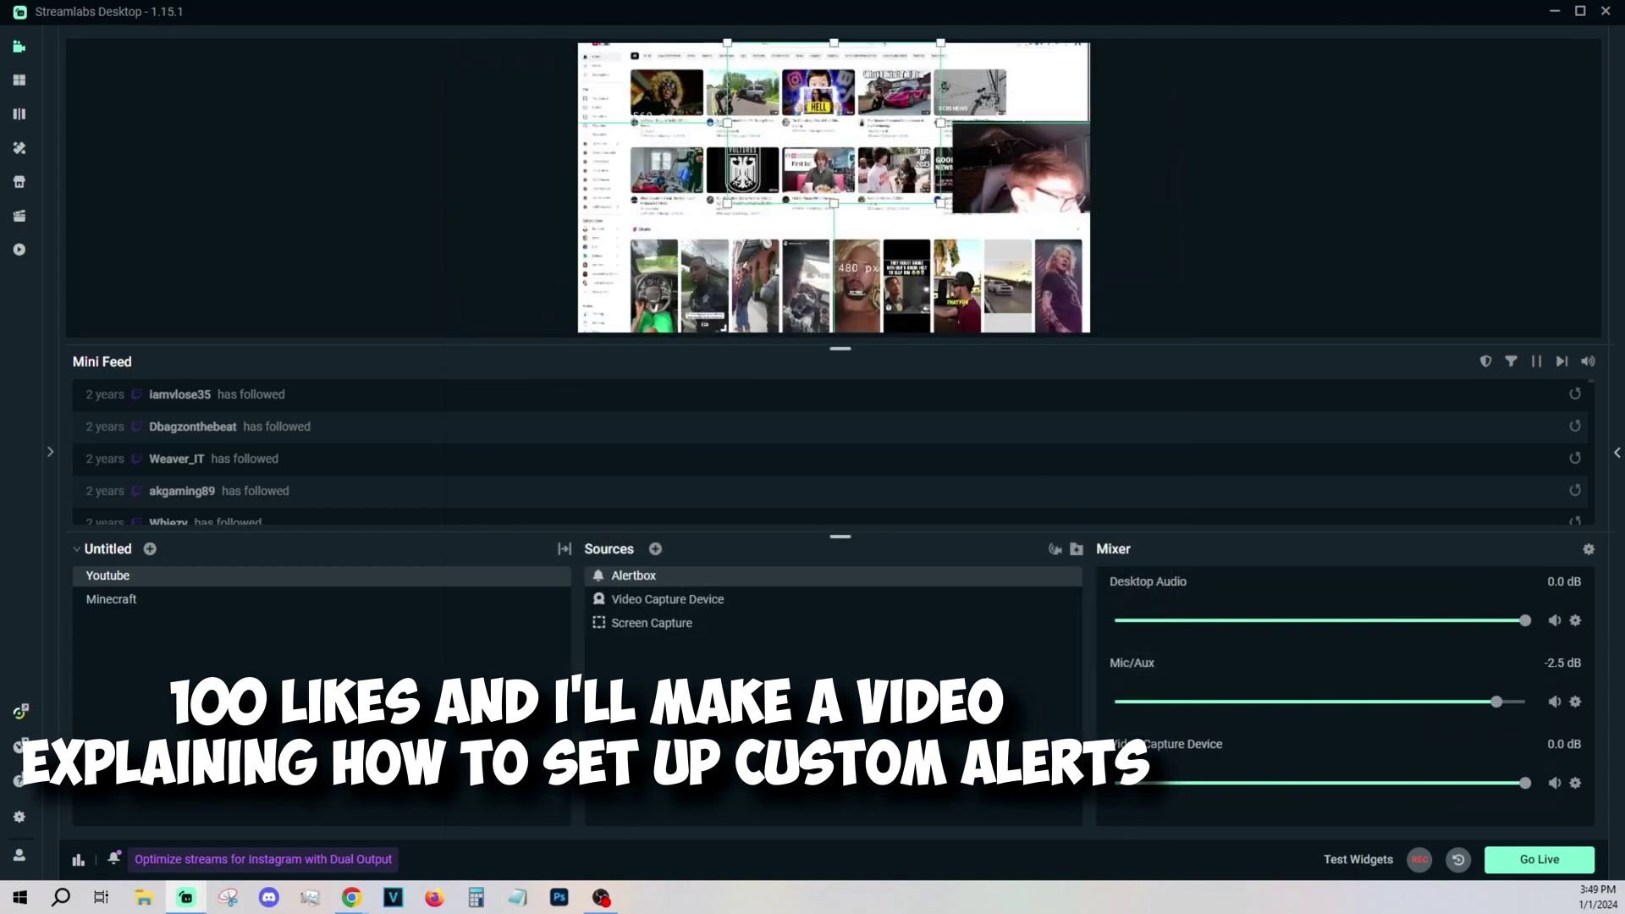
left_click_drag(875, 167, 745, 212)
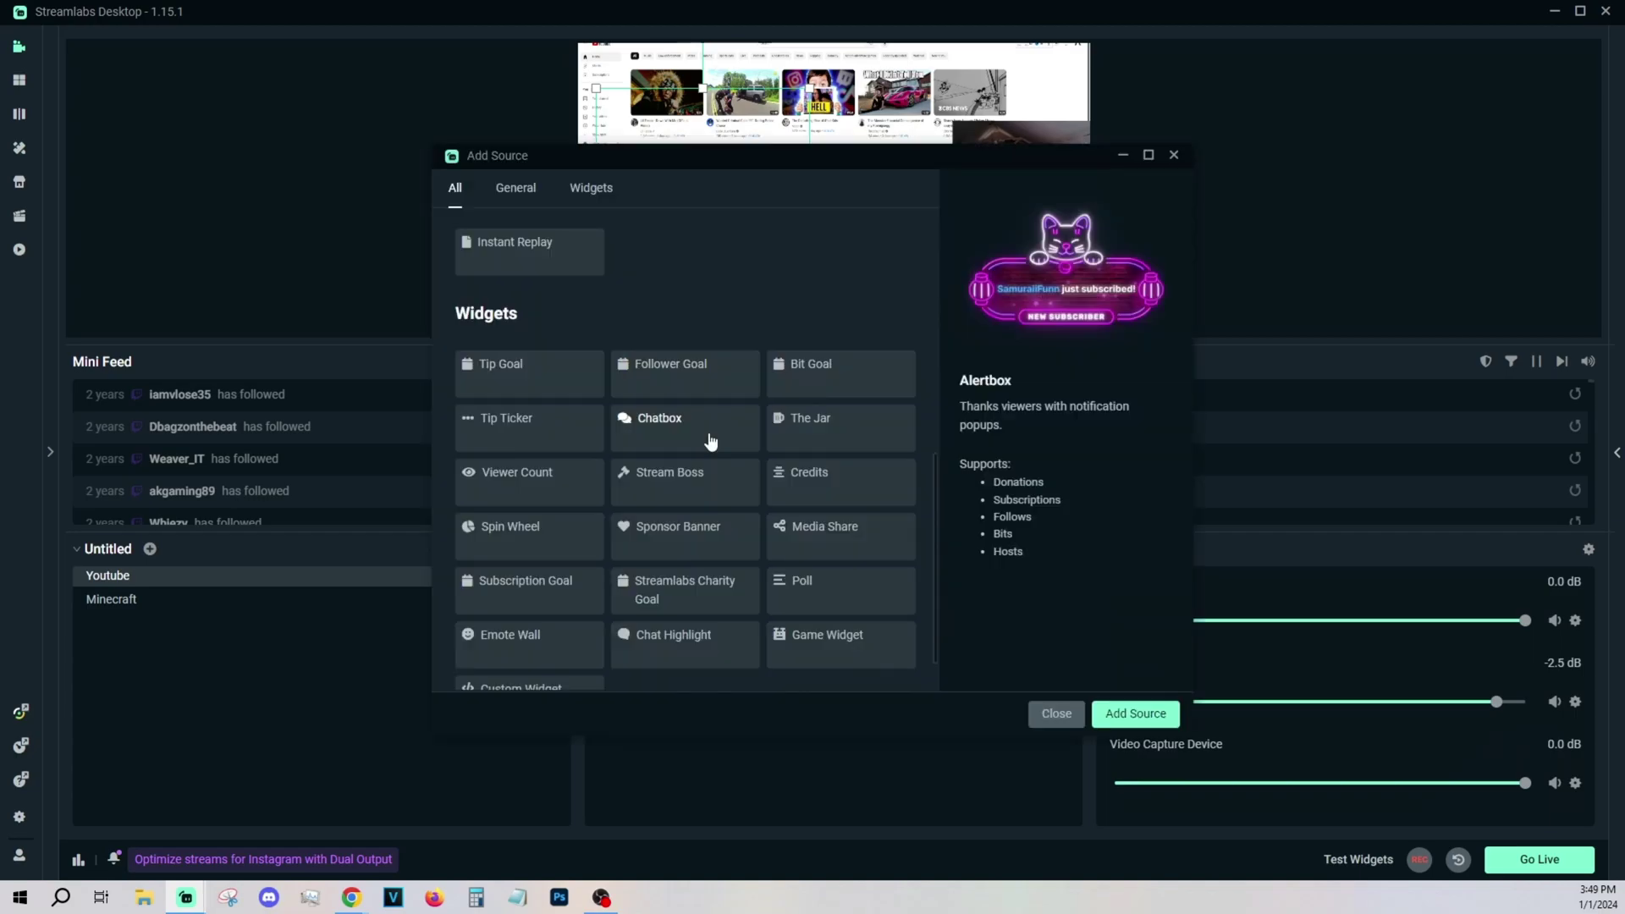
Add a Chatbox source and shrink it into the canvas's lower-right corner, directly below the webcam
double_click(710, 441)
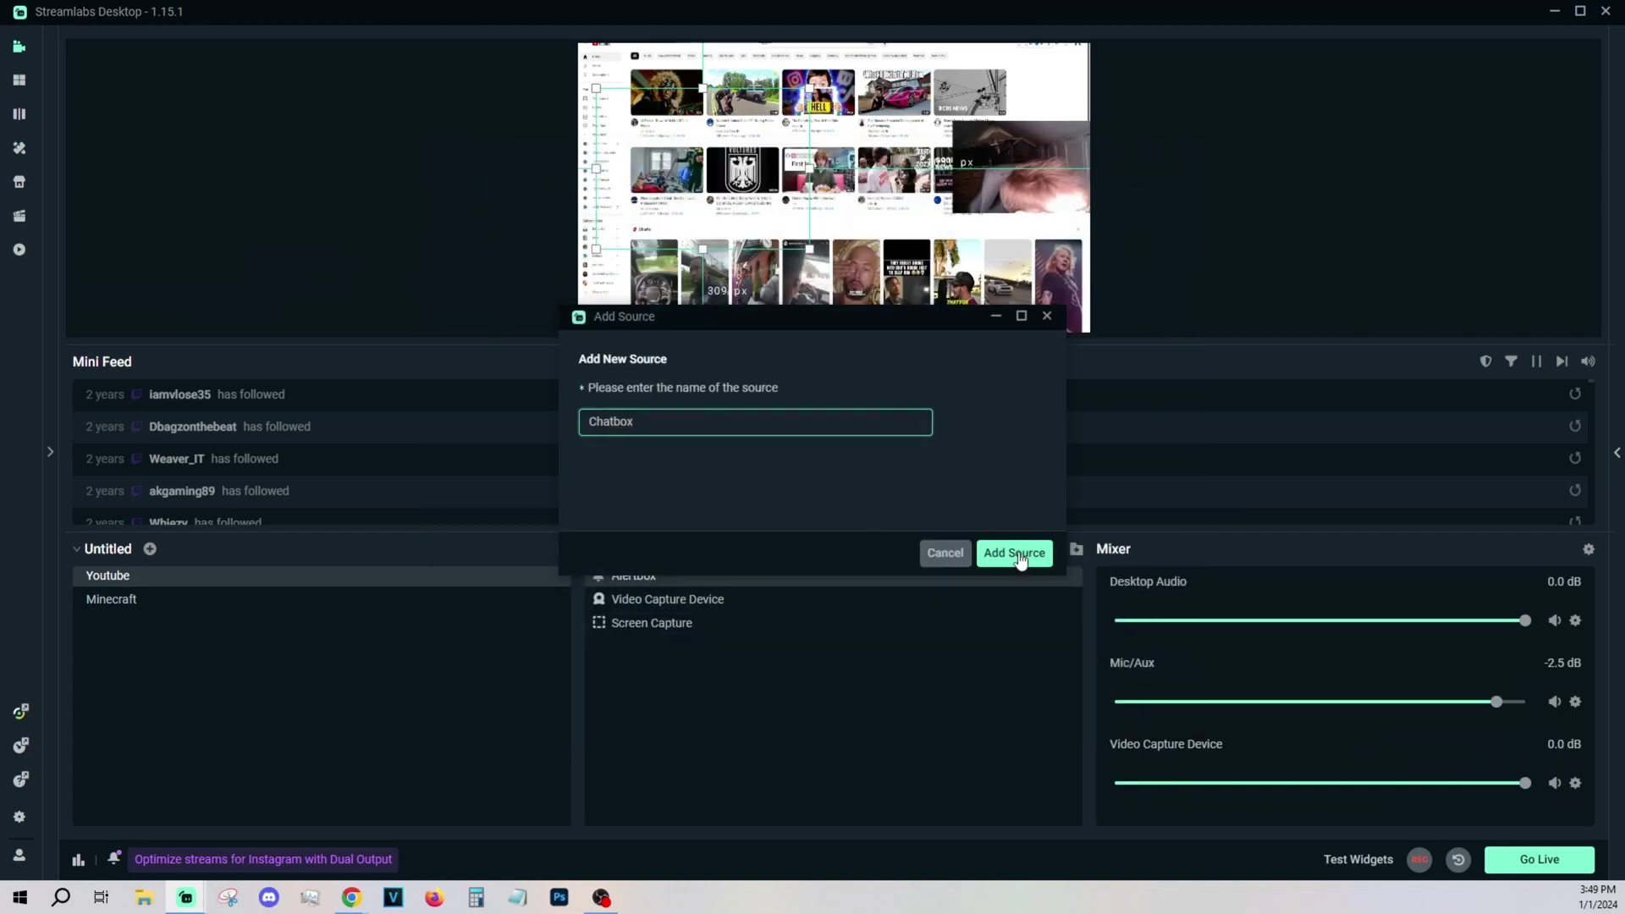
left_click(1012, 551)
left_click(1153, 155)
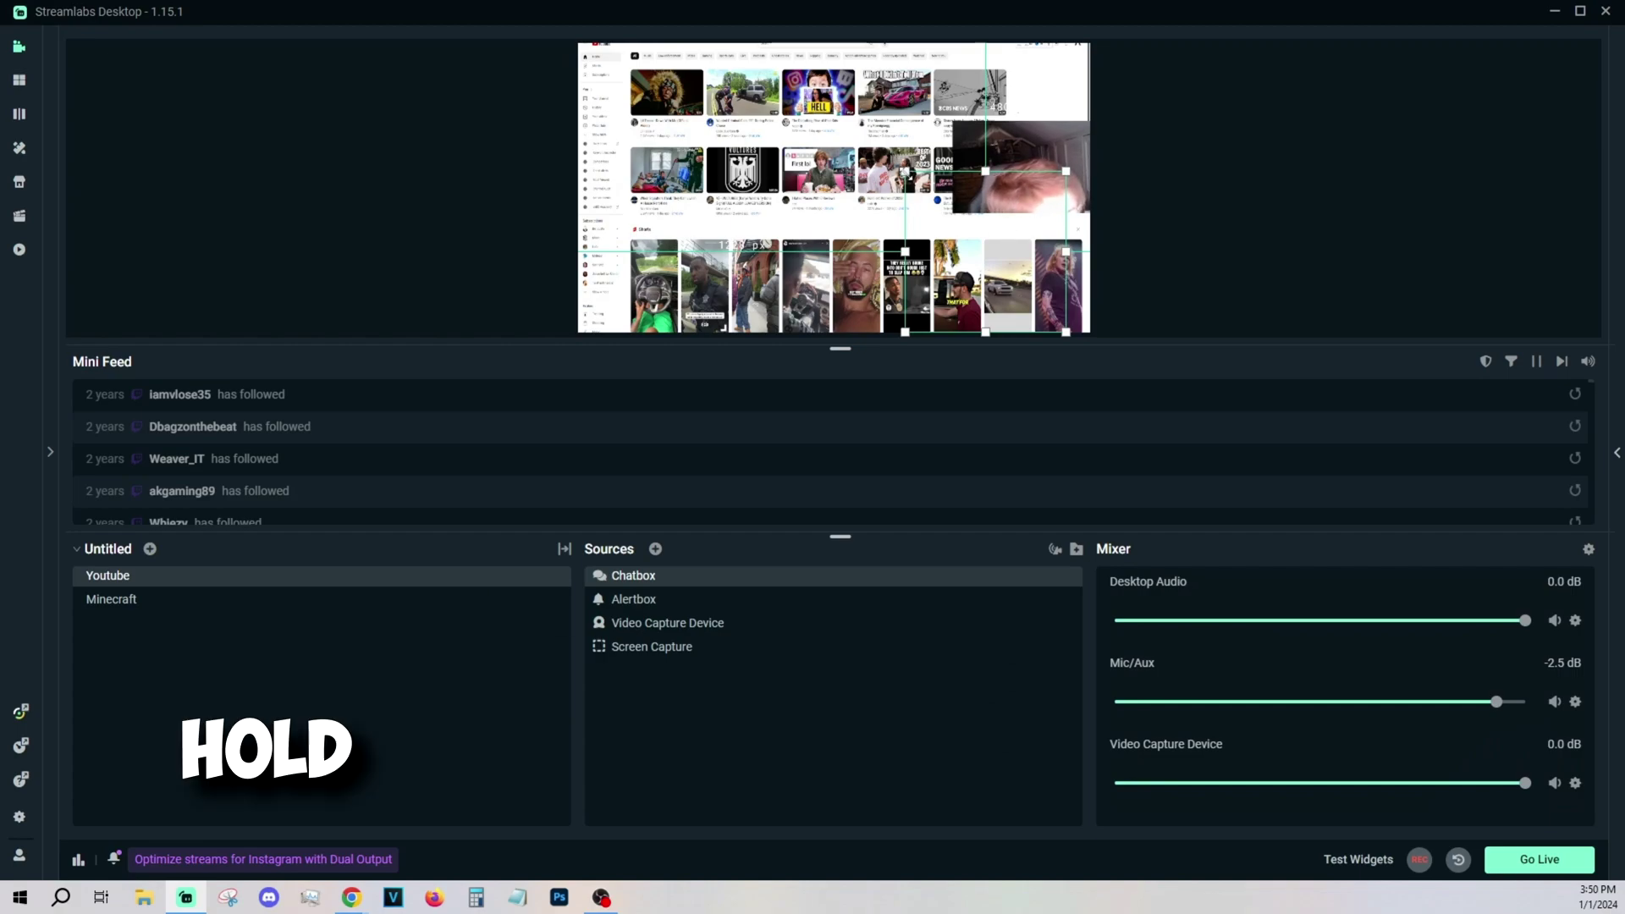
left_click_drag(915, 180, 1041, 250)
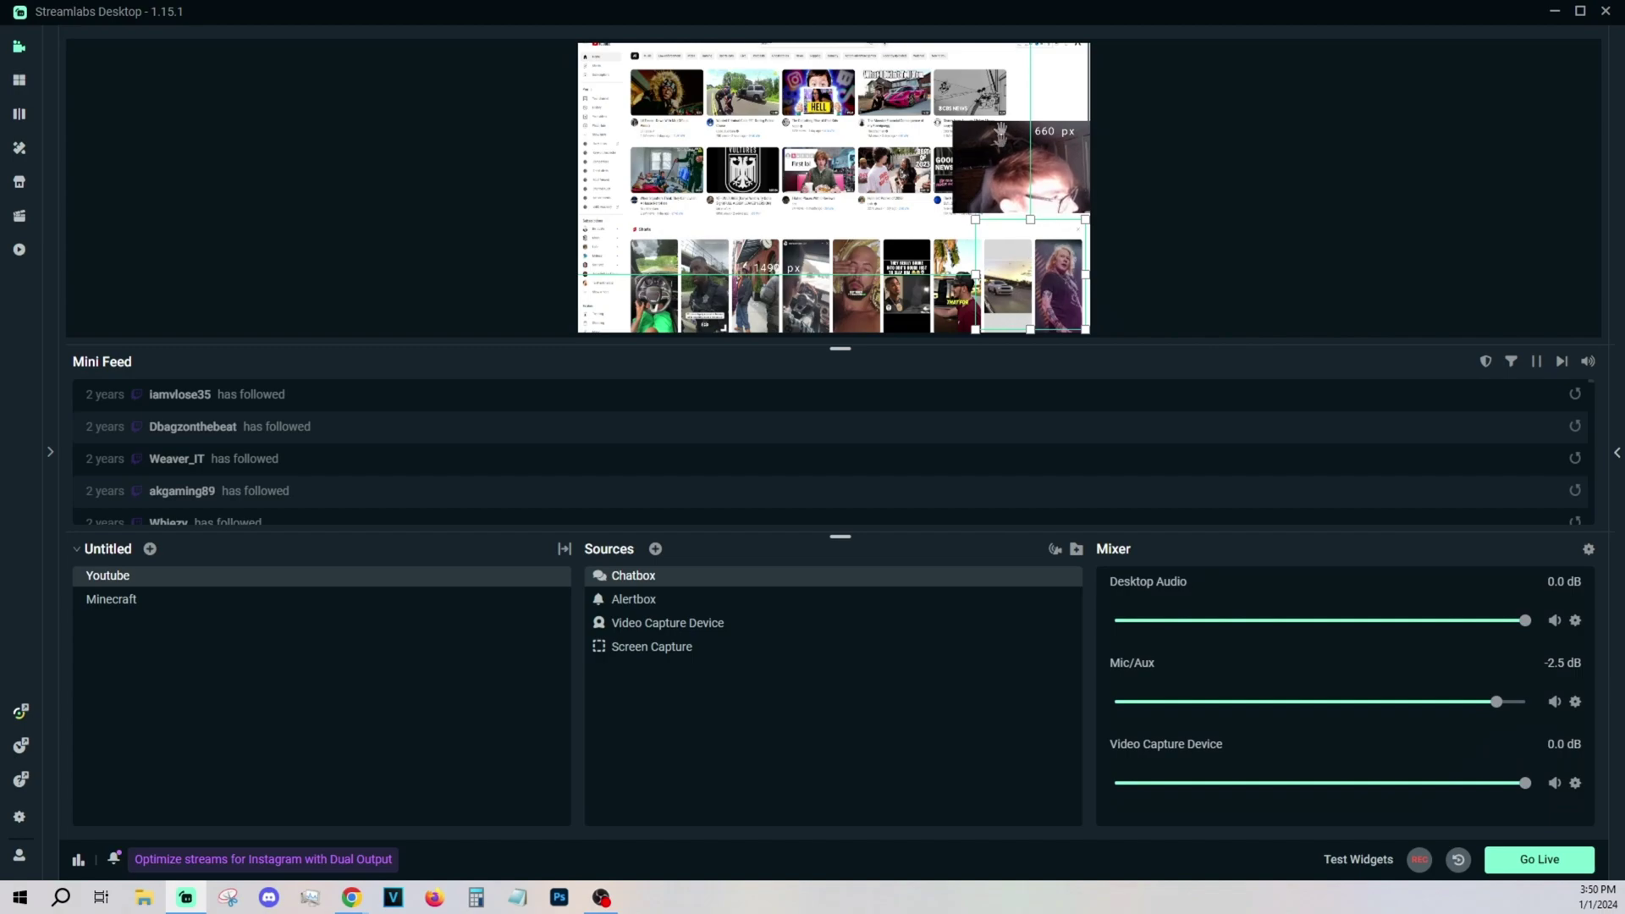
left_click(1045, 169)
left_click(1176, 151)
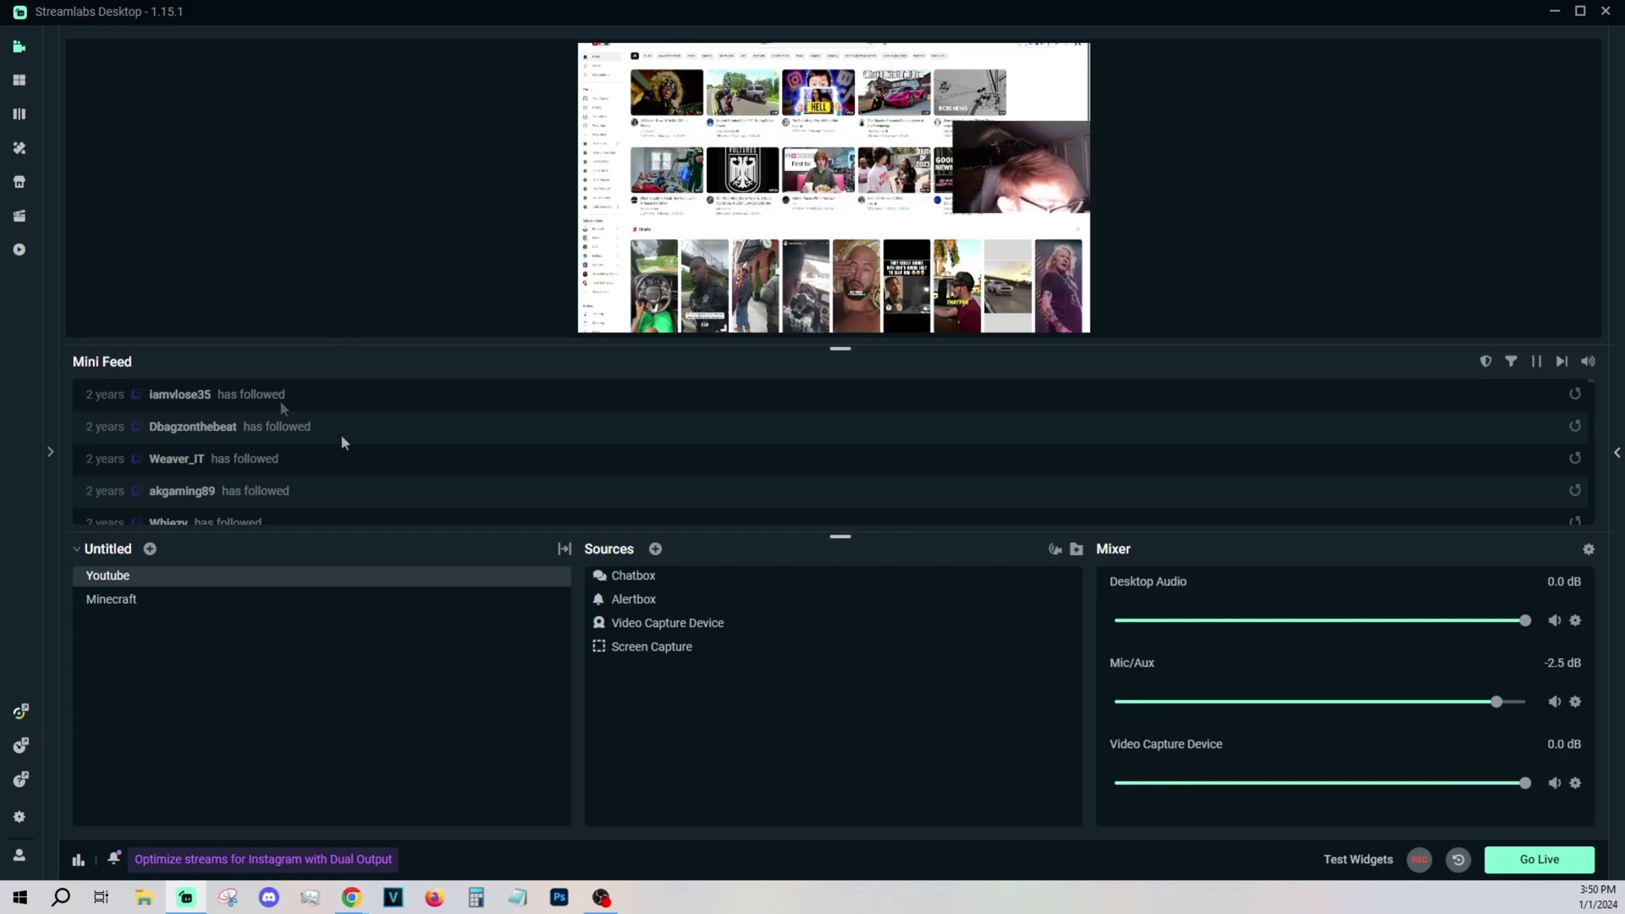
Start an Image source and, in Chrome, open the FreePNGImg flower border from a Google Images search for border png
left_click(656, 549)
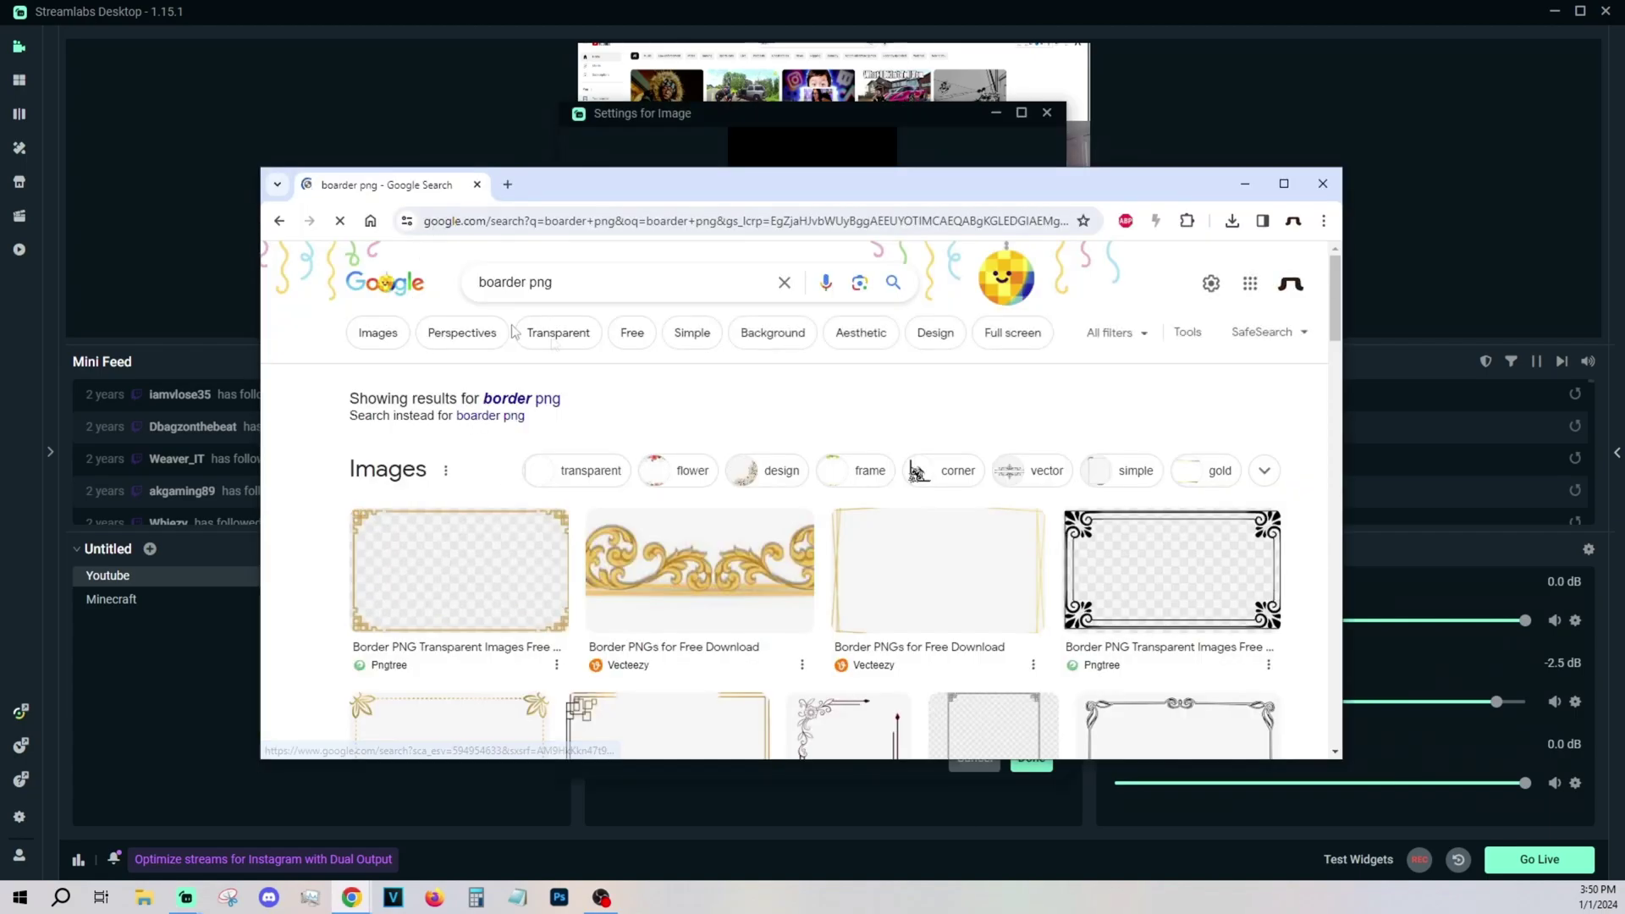
left_click(377, 333)
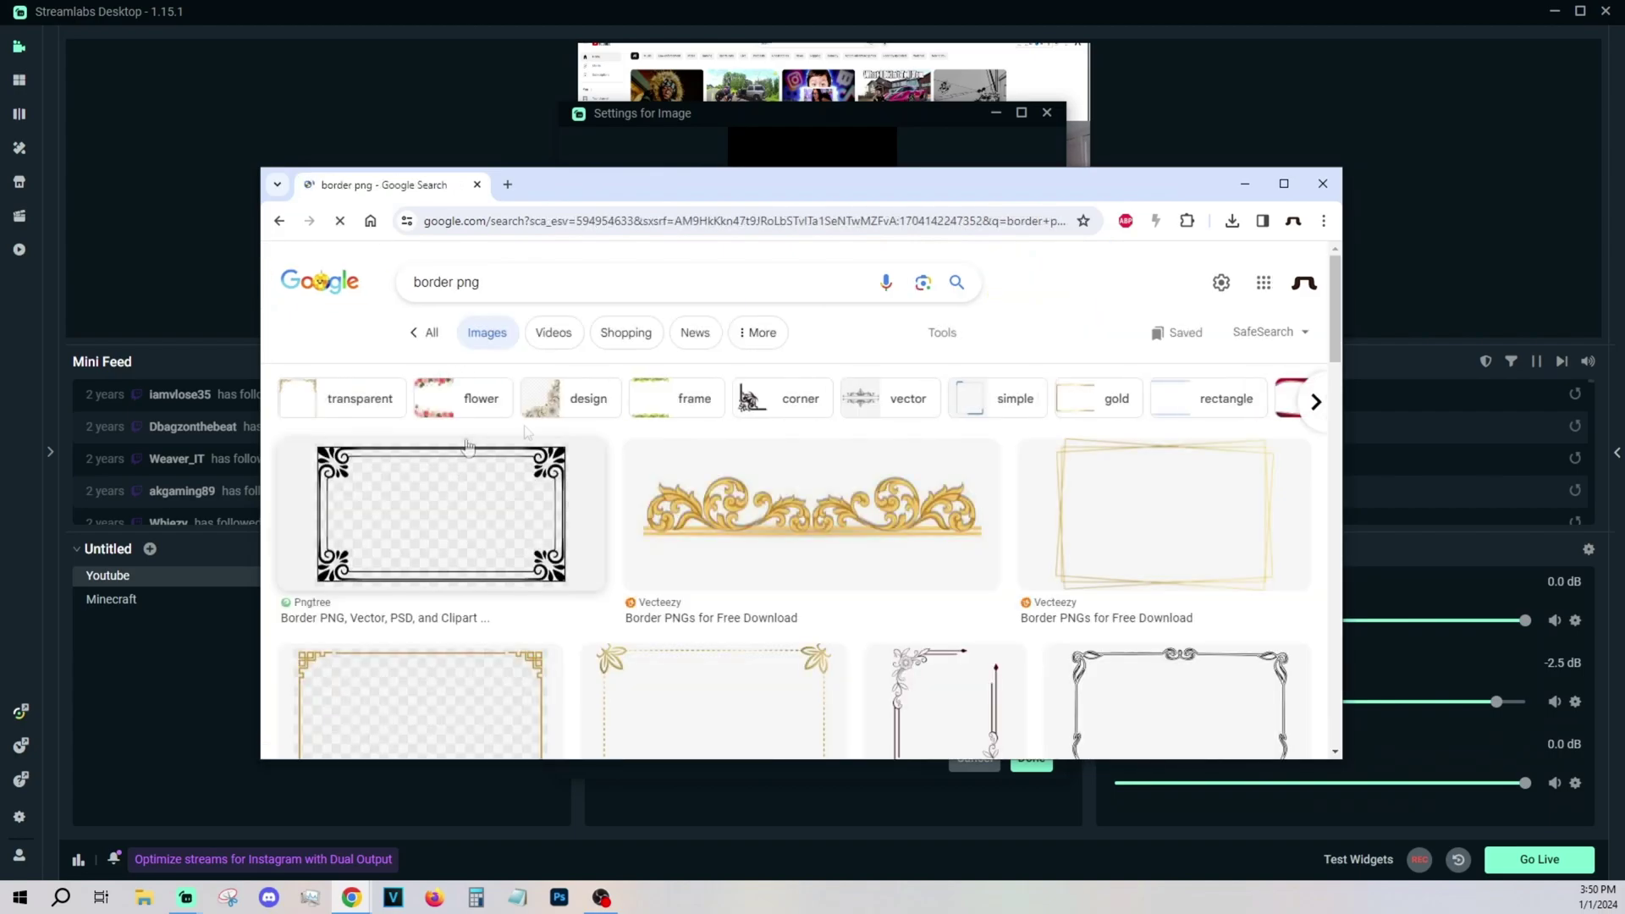
scroll(468, 446, "down", 3)
scroll(469, 446, "up", 2)
scroll(726, 556, "down", 2)
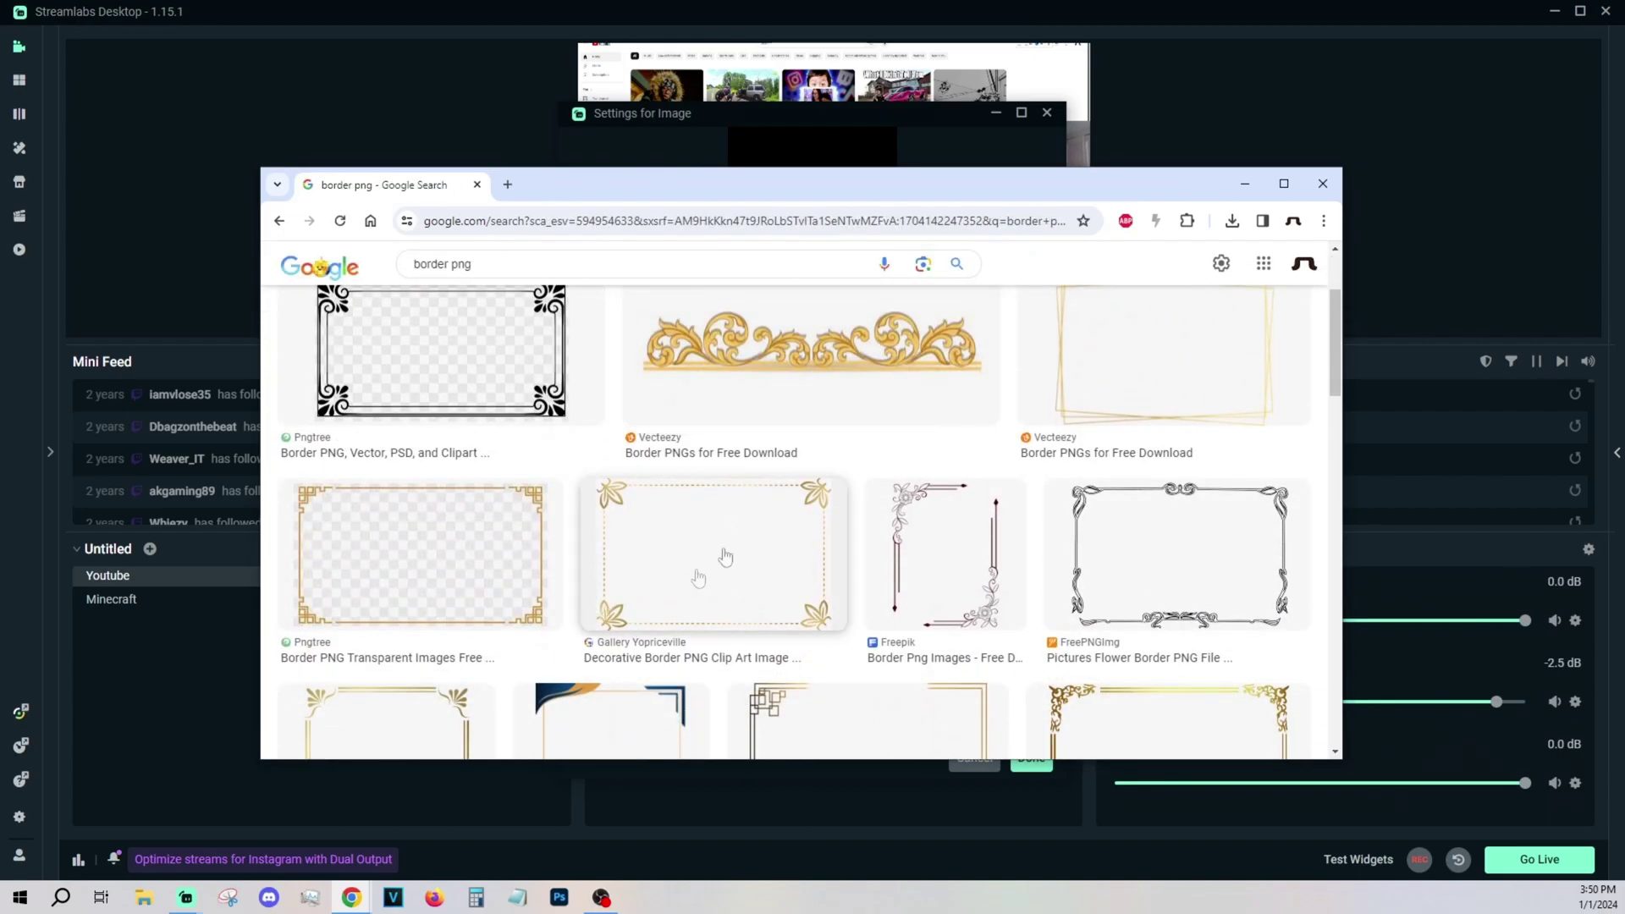
scroll(804, 590, "down", 1)
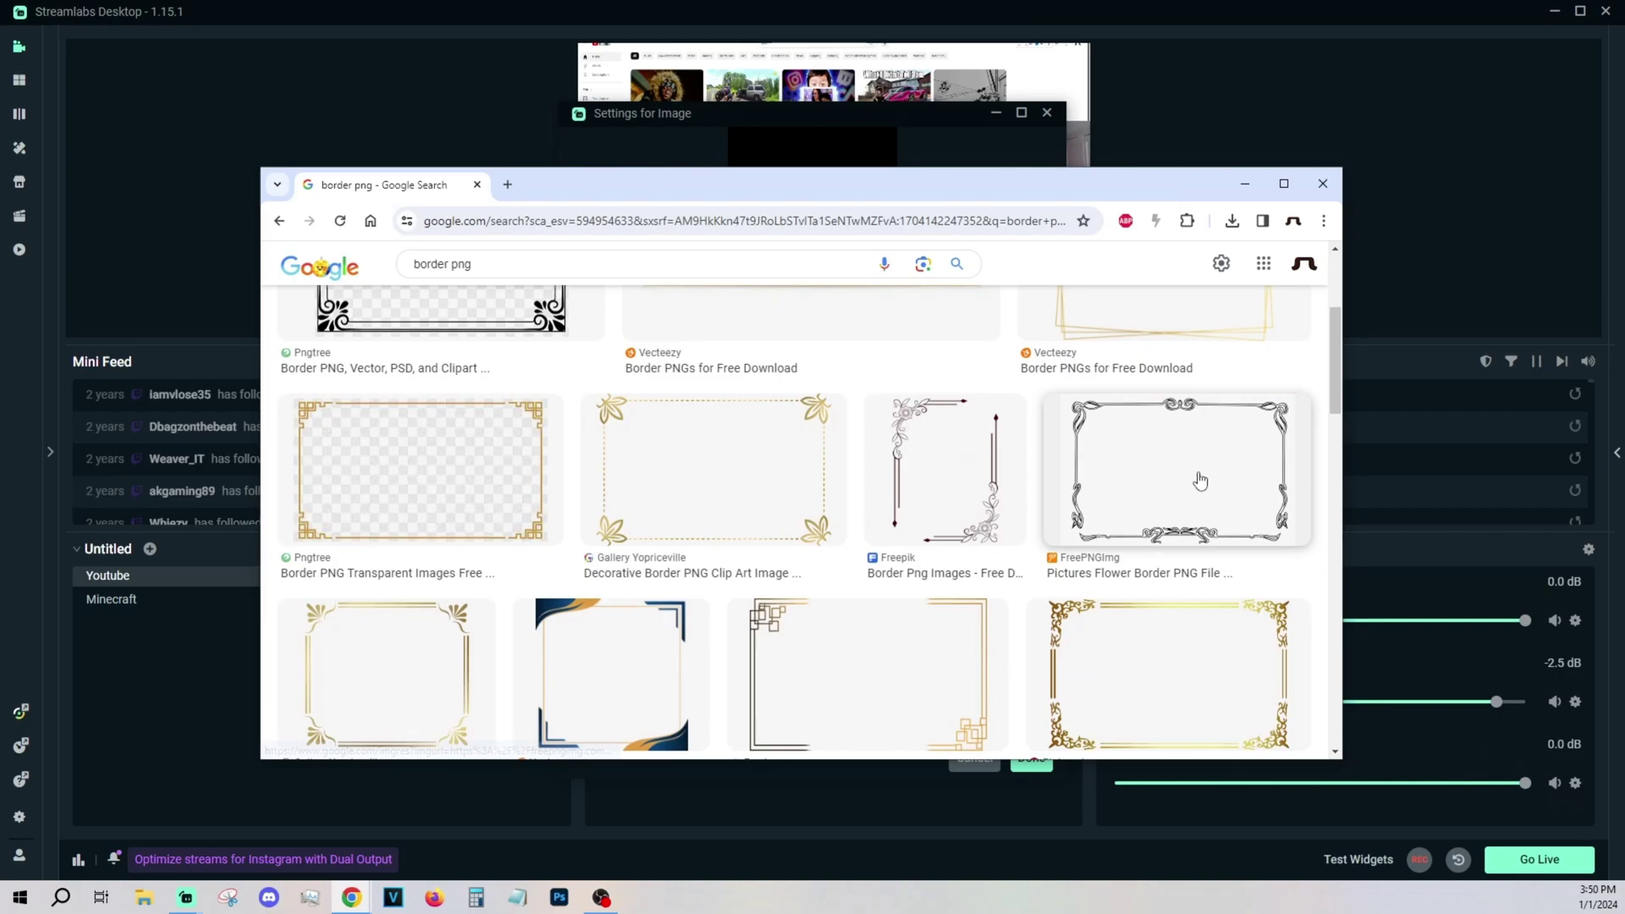
left_click(1197, 476)
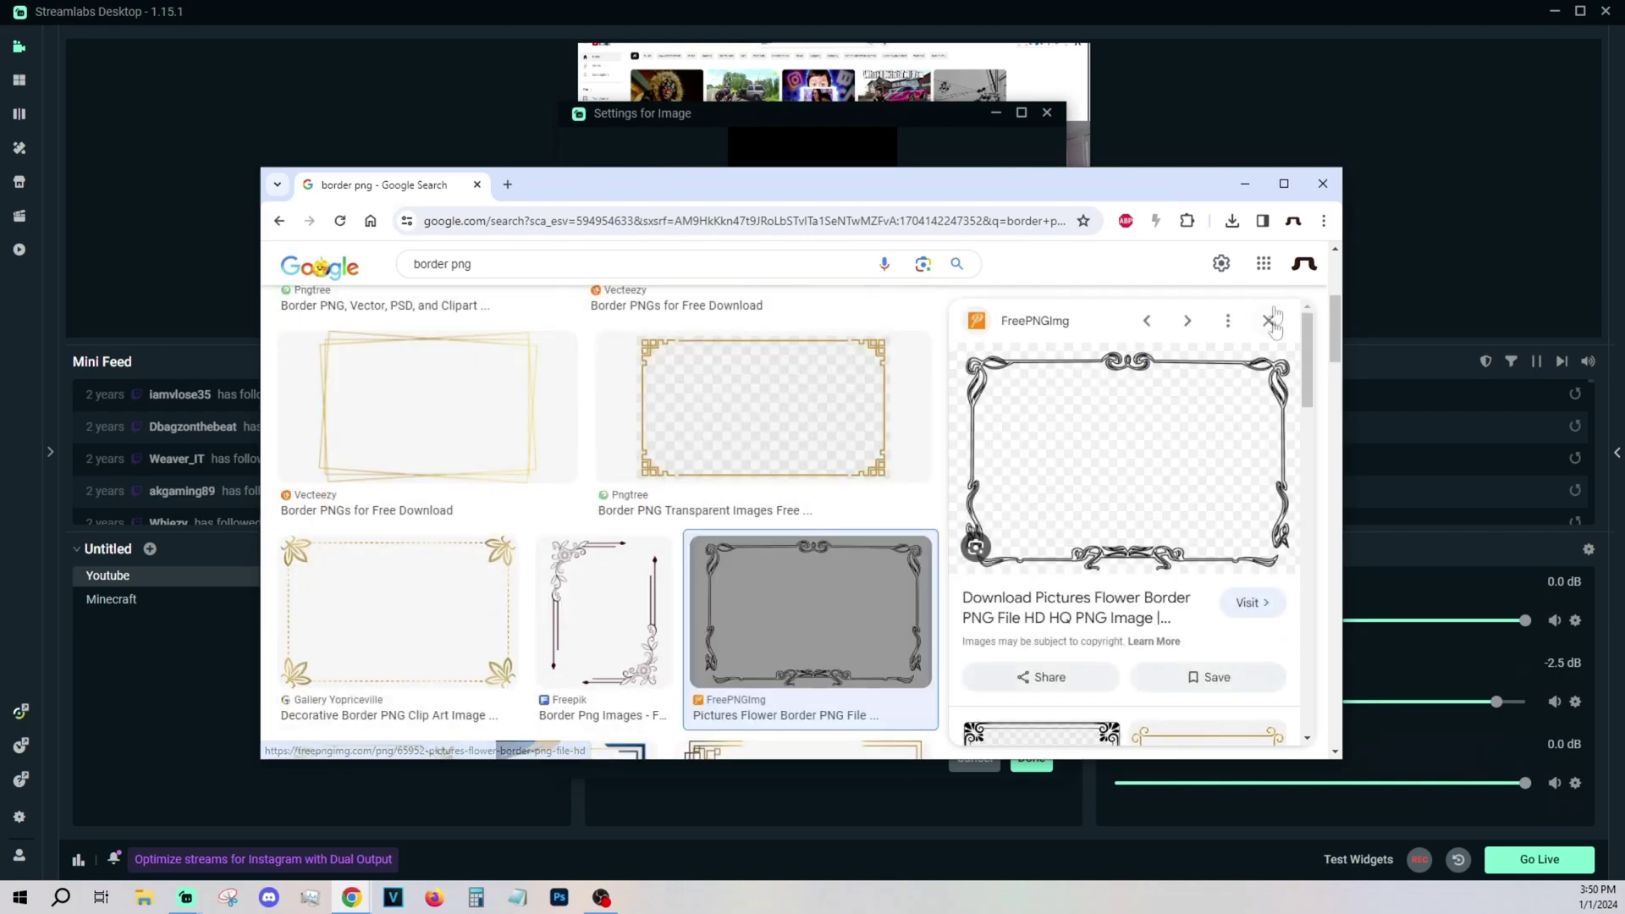
Save the flower border picture as a PNG named "box test" in the pictures folder
right_click(1082, 448)
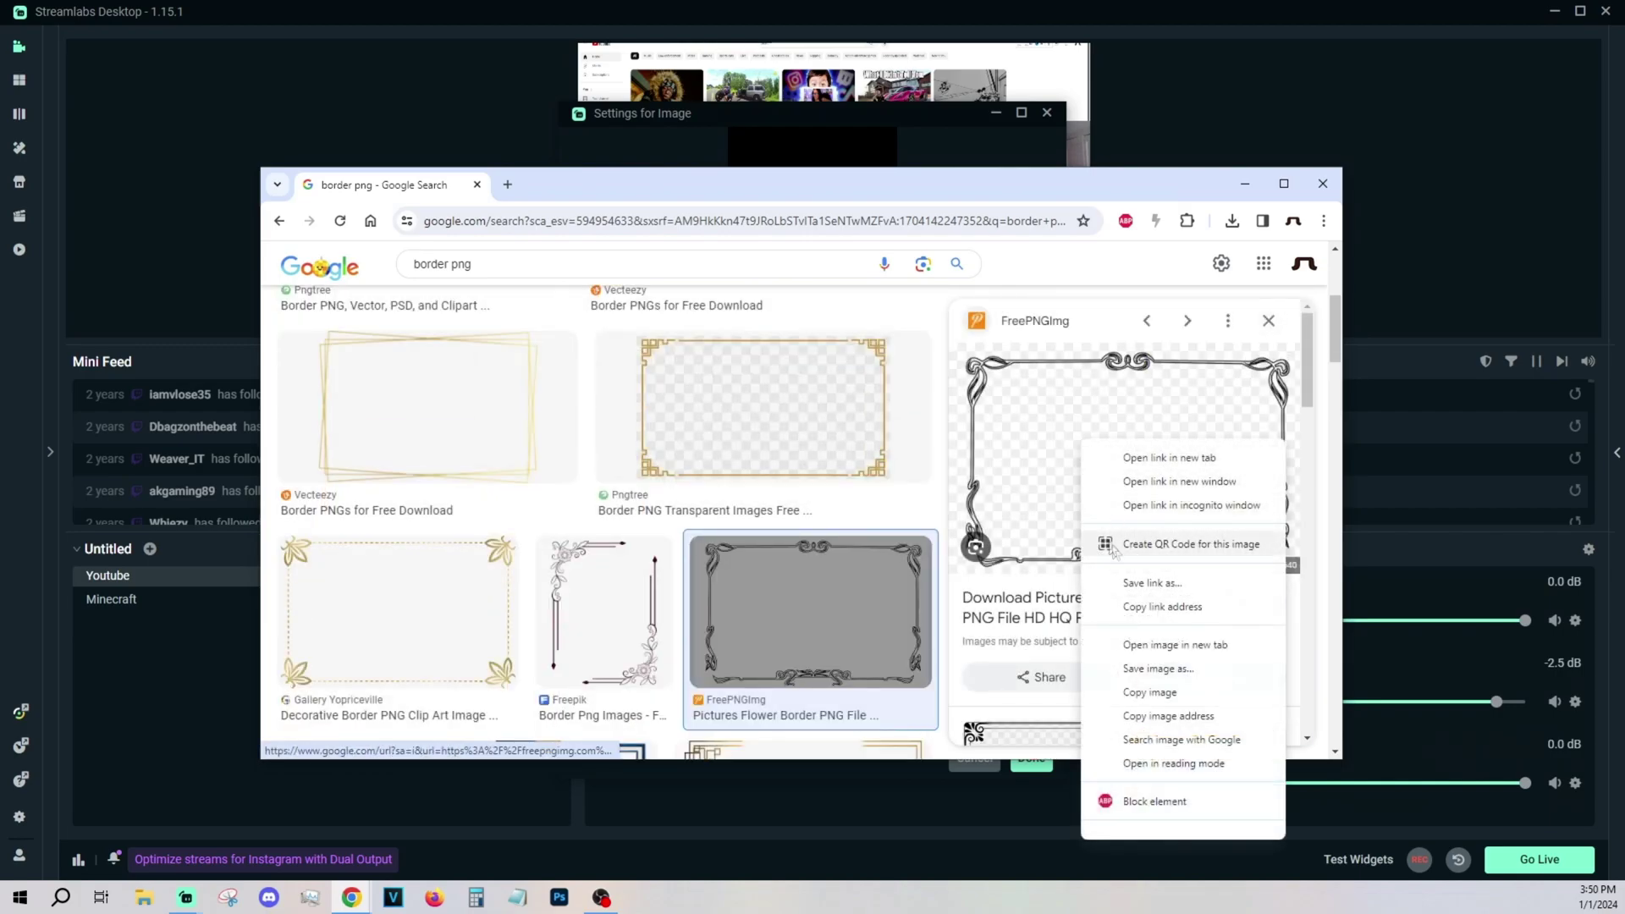
left_click(1147, 674)
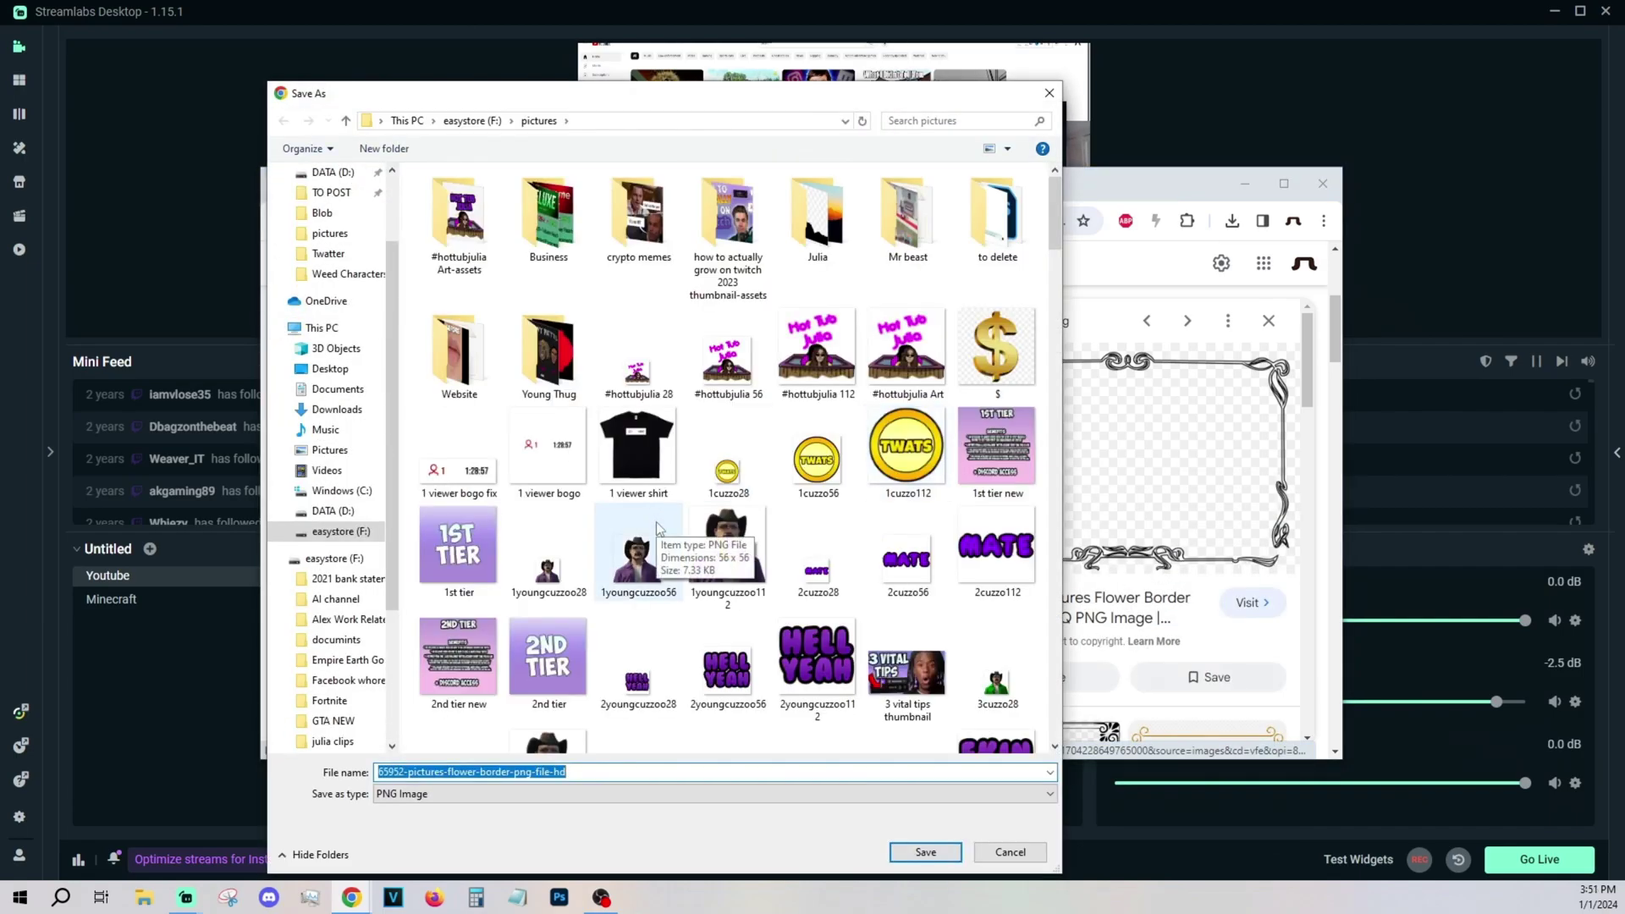
type("box ")
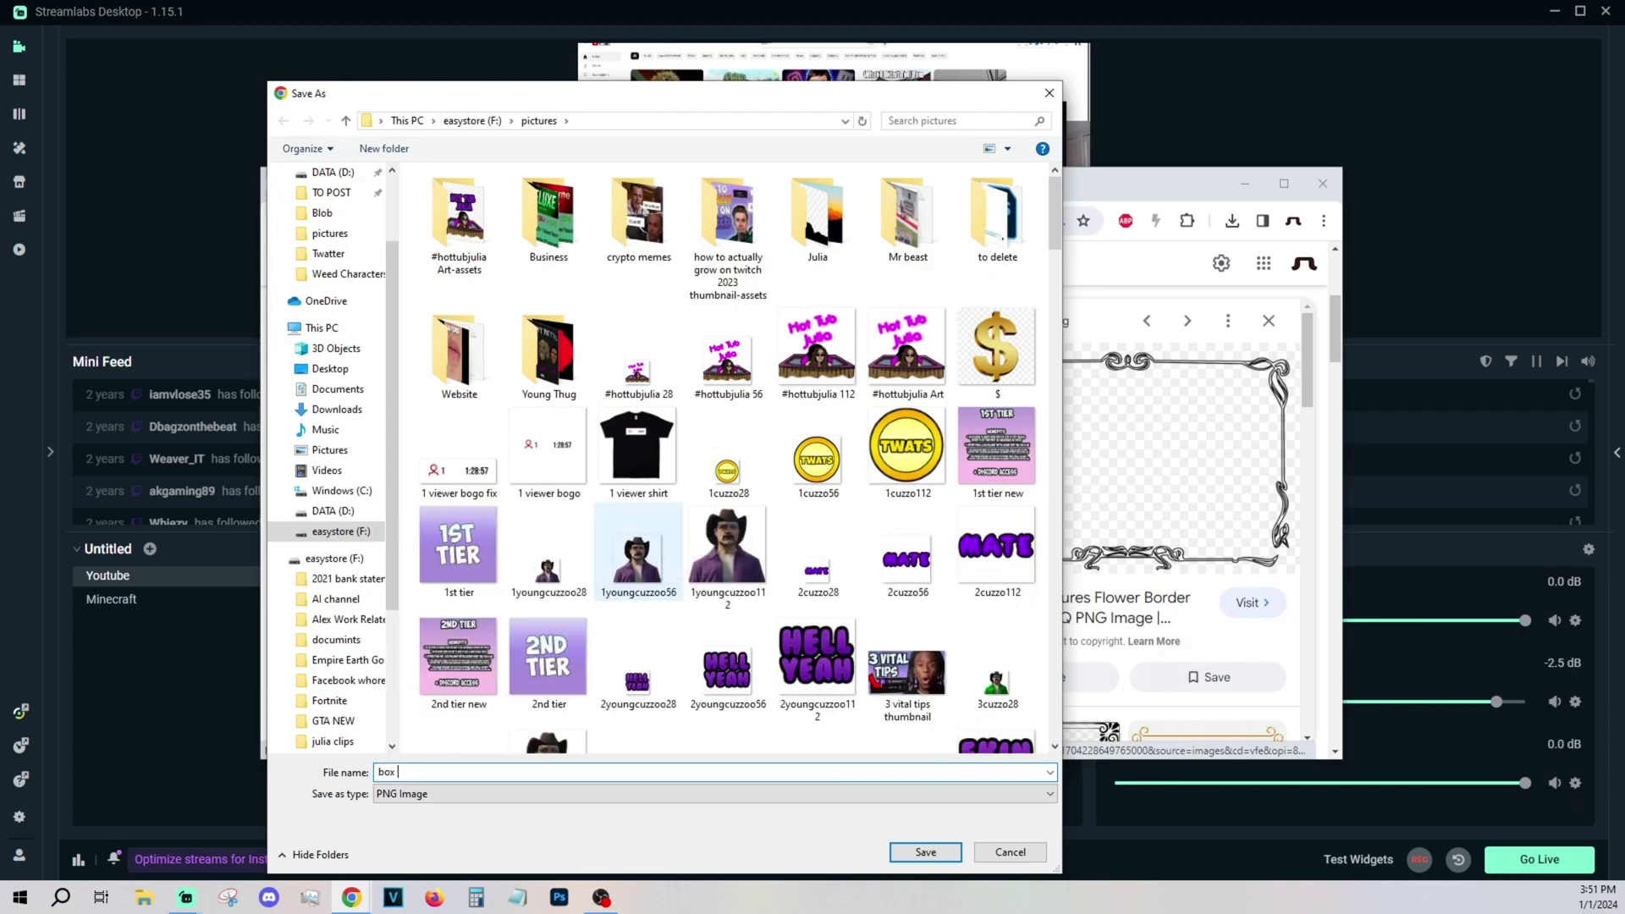
type("test")
key("Return")
Return to Streamlabs Desktop and load box test.png as the Image source's file
left_click(383, 323)
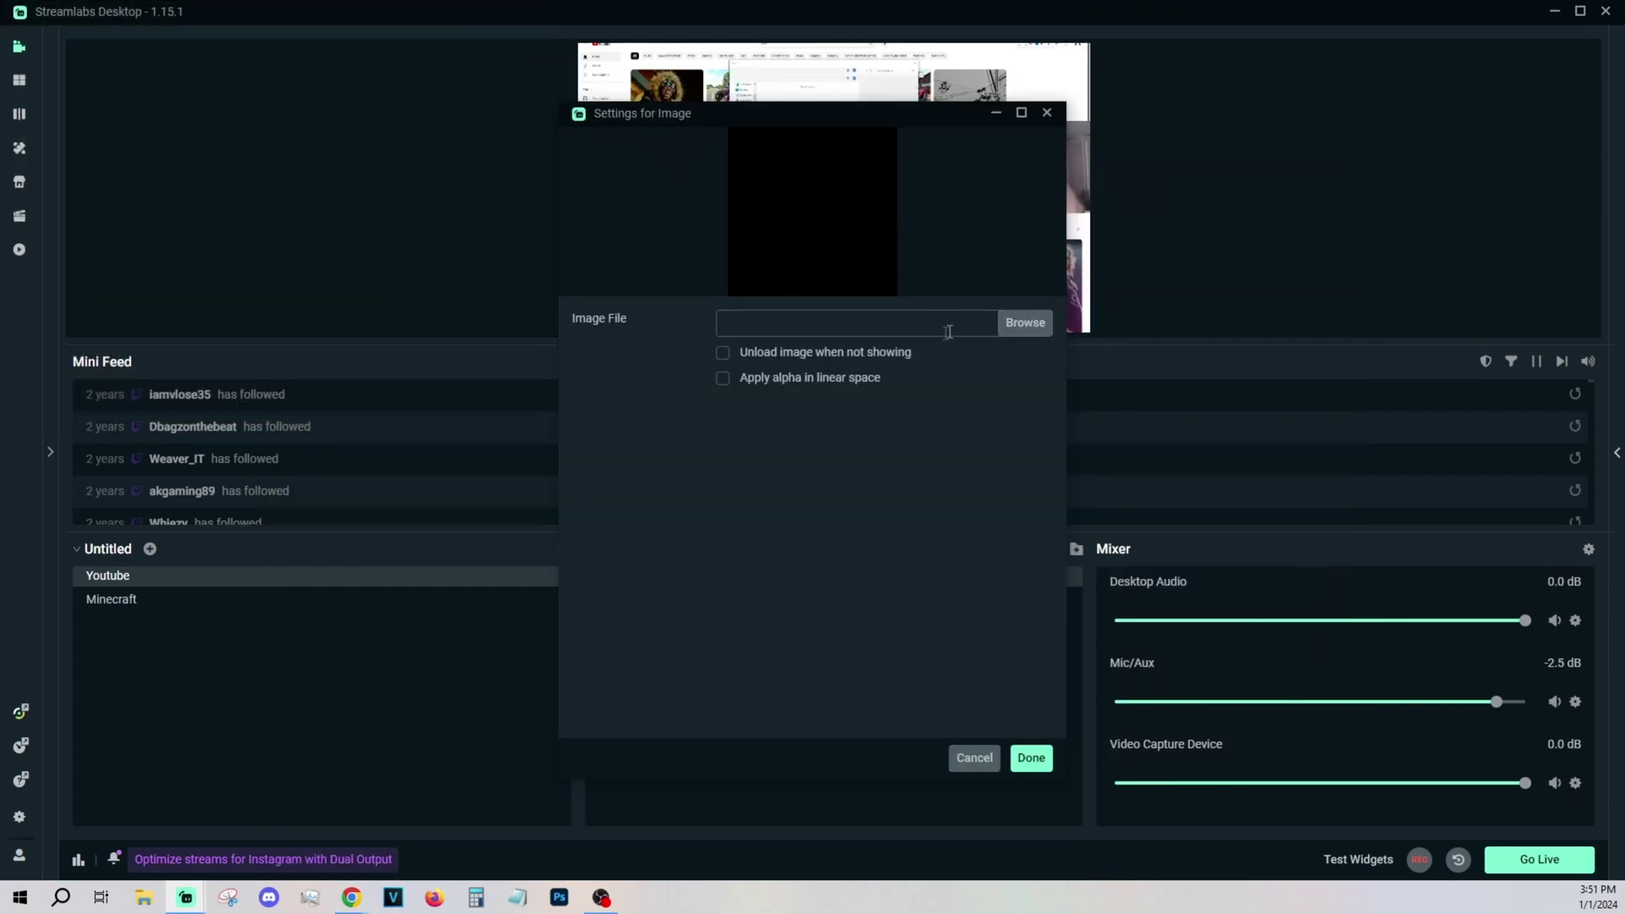
left_click(1025, 323)
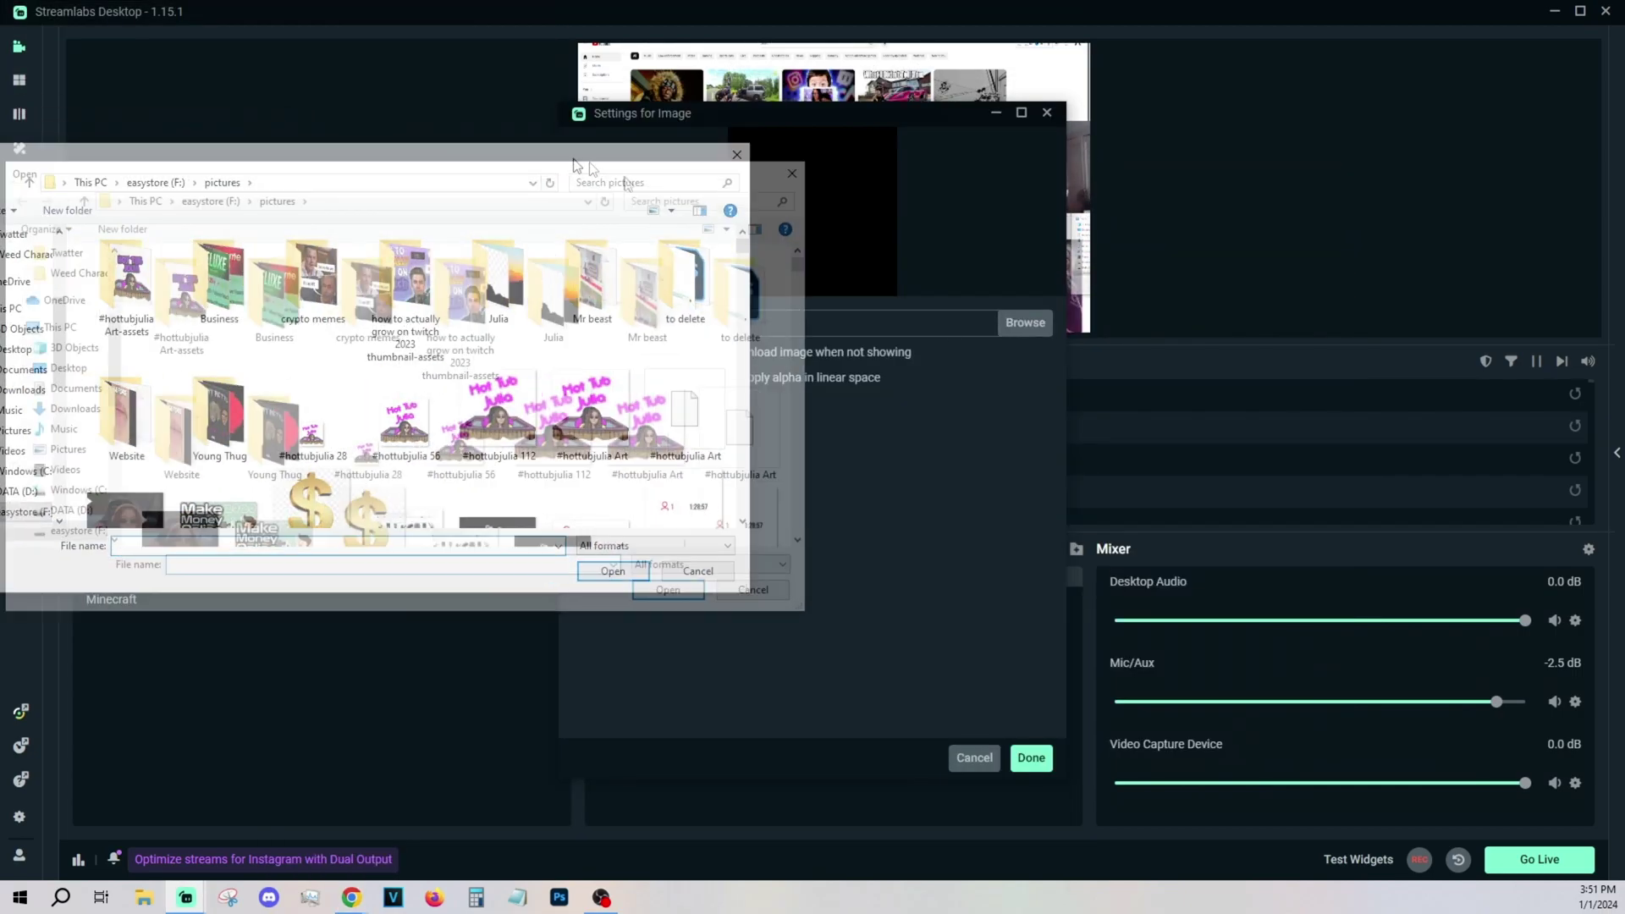
type("boz")
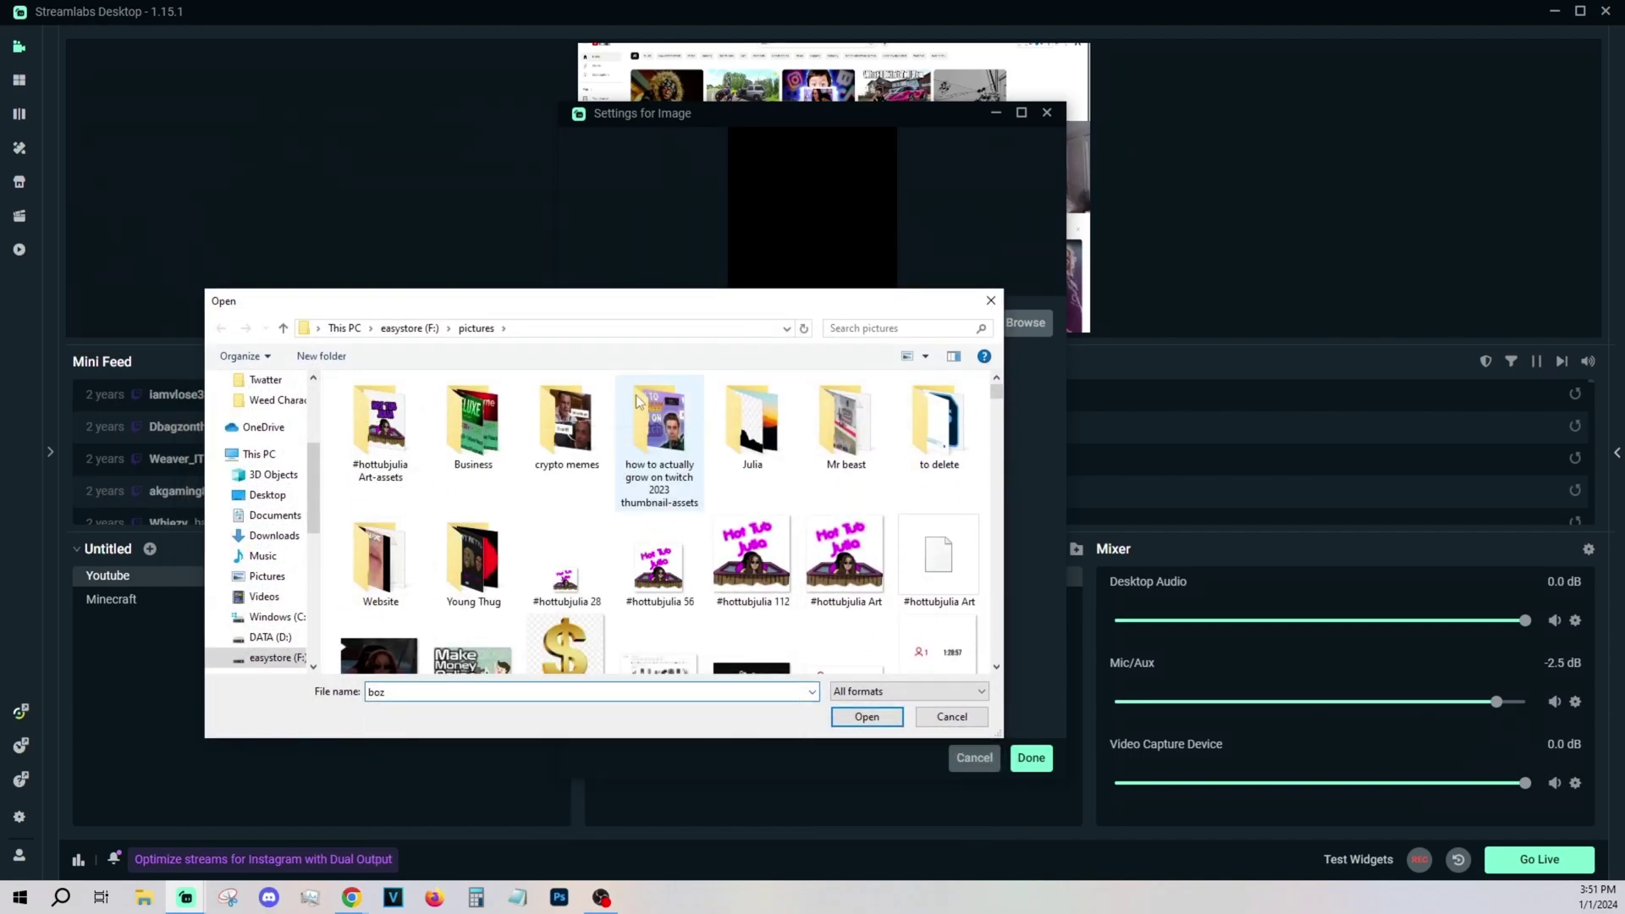
key("BackSpace")
key("BackSpace")
type("x")
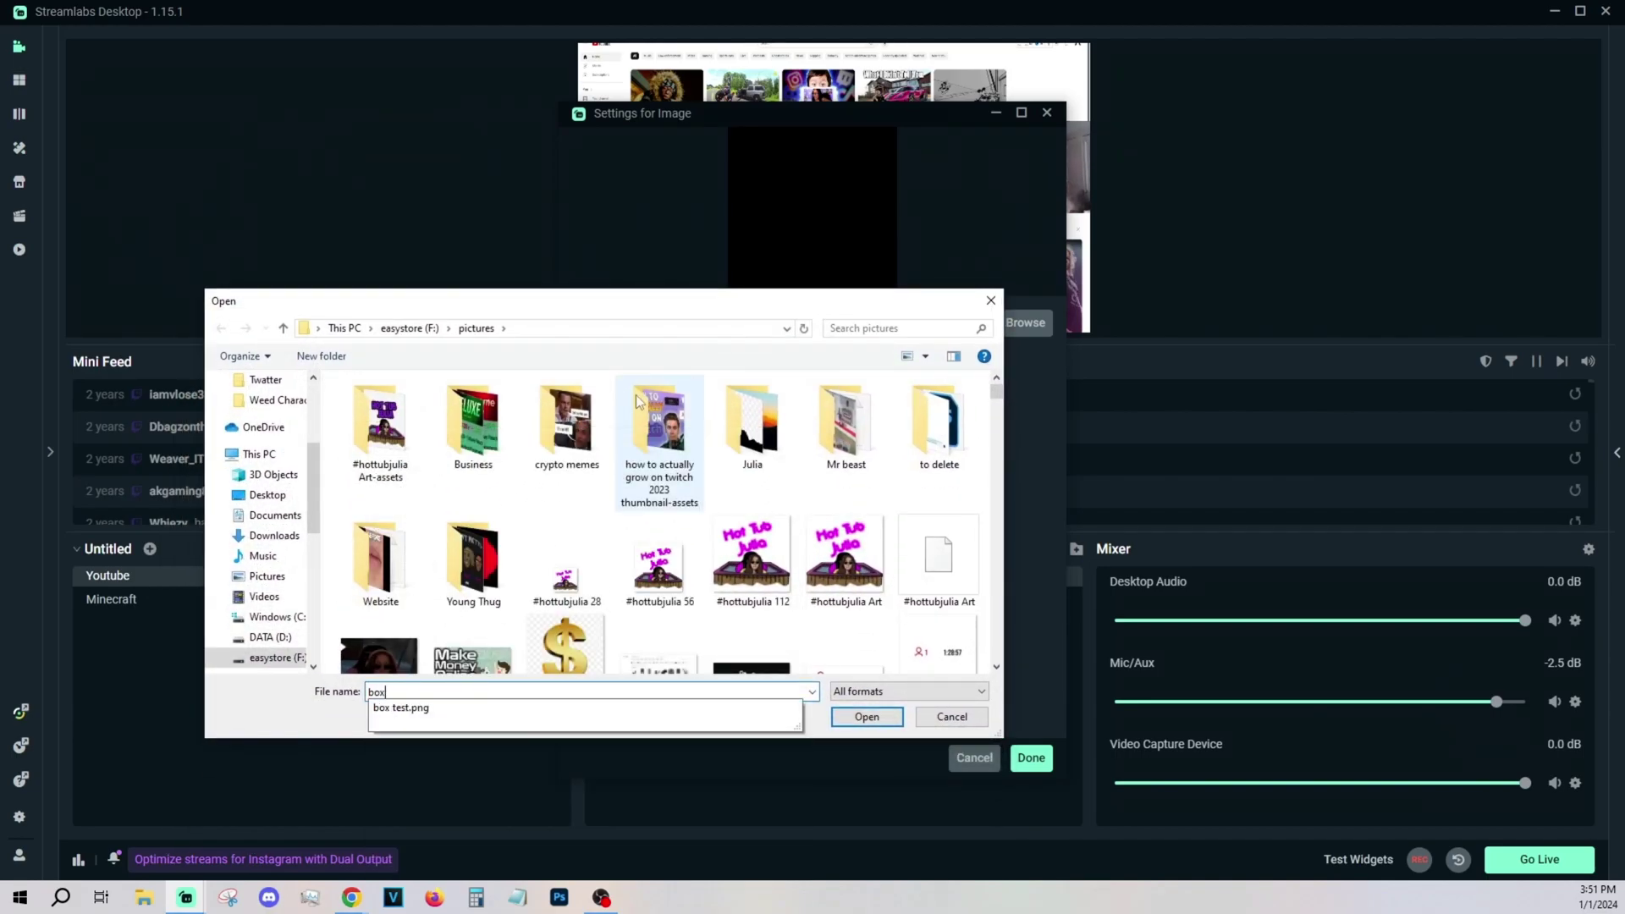
left_click(726, 707)
left_click(867, 716)
left_click(1033, 758)
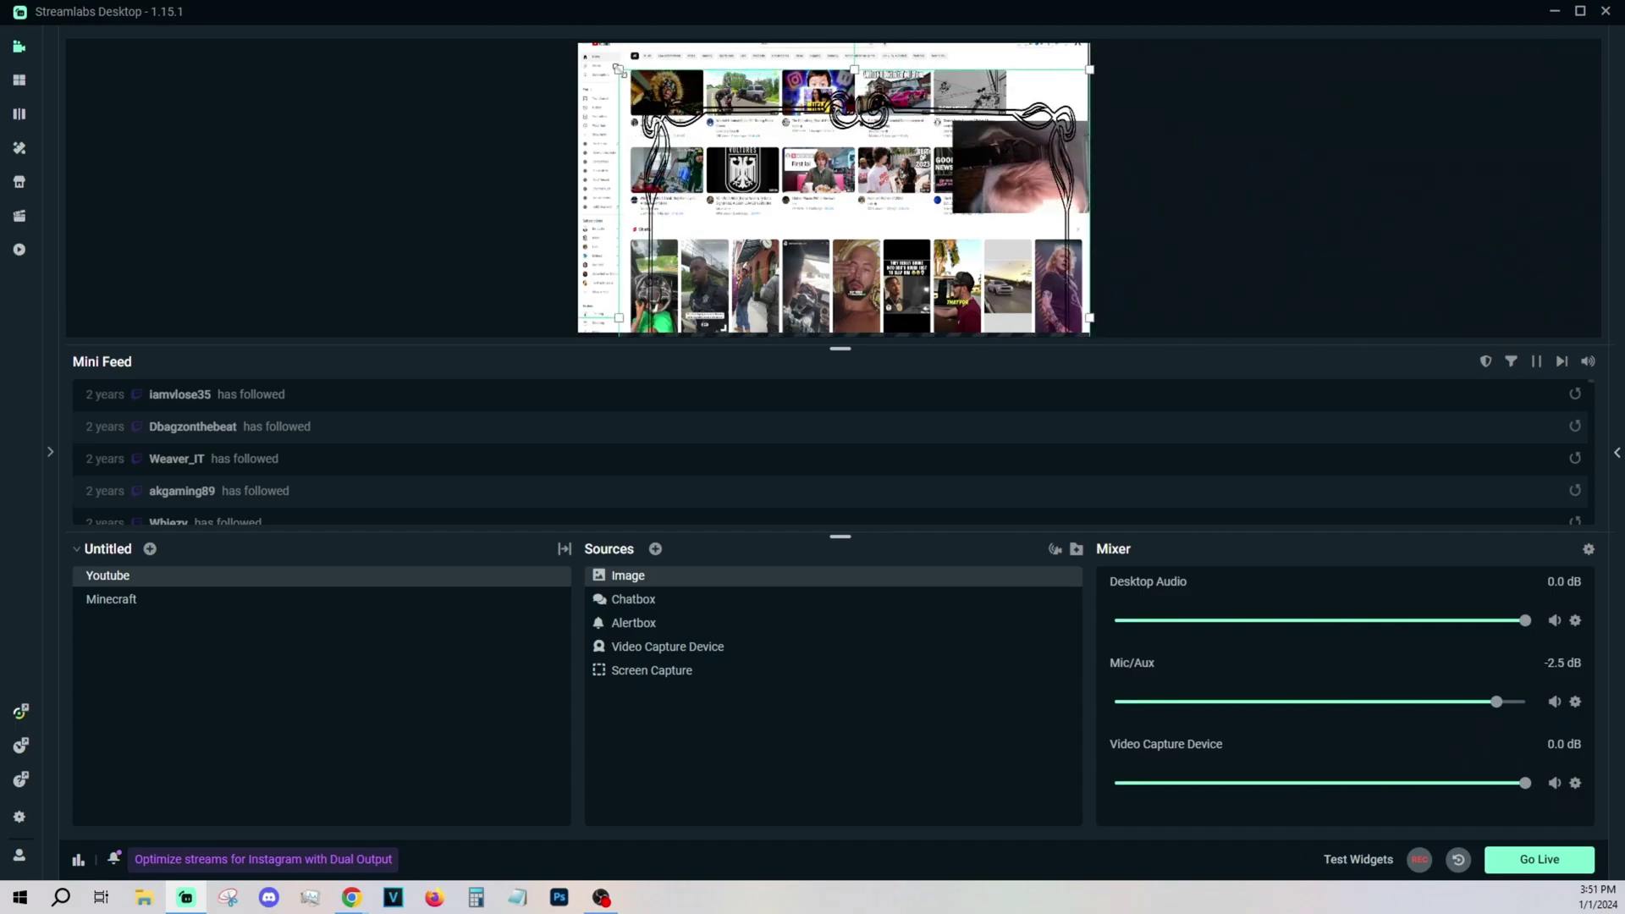
Shrink the border image onto the webcam and reduce its height slightly so that it frames the webcam closely
left_click_drag(632, 79, 1019, 144)
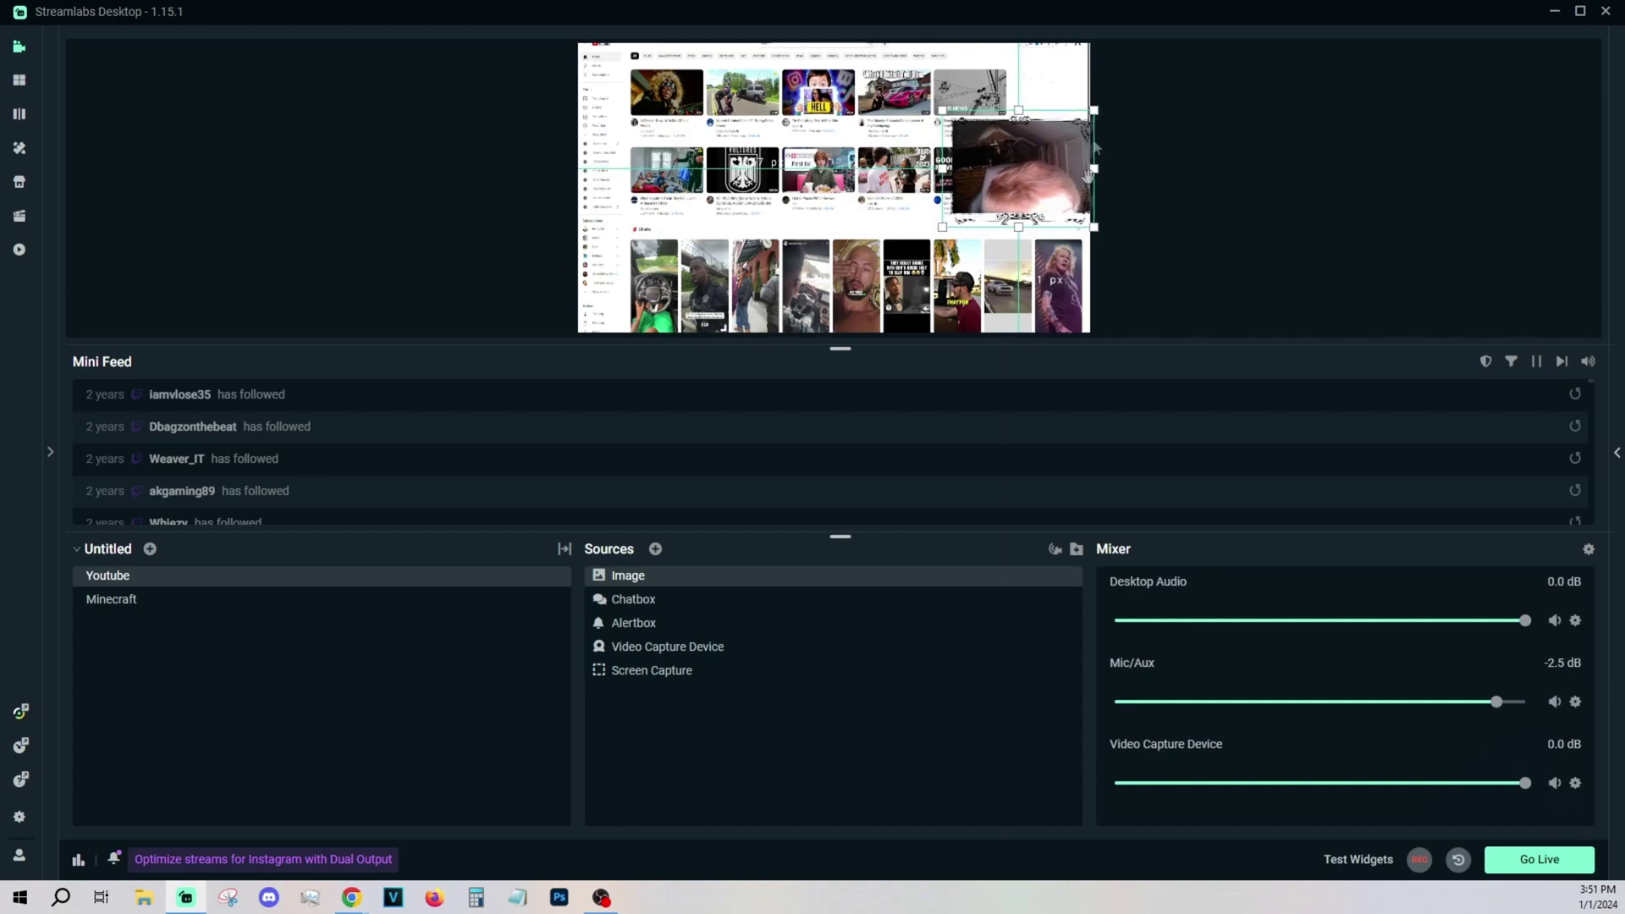
left_click(1097, 237)
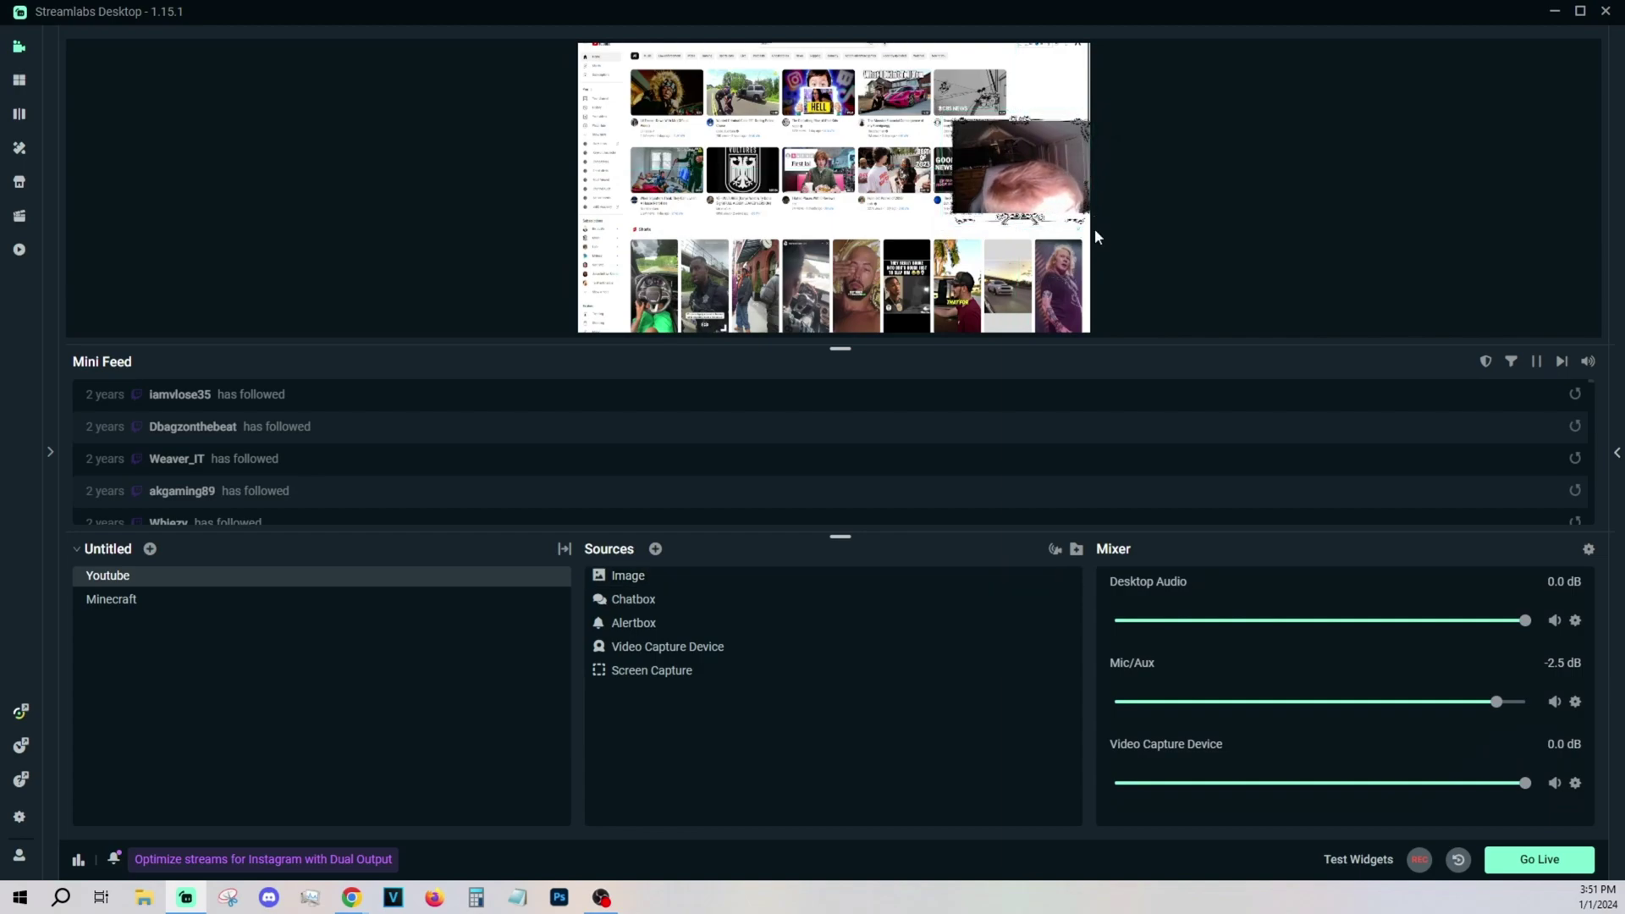
left_click(1062, 184)
left_click_drag(942, 227, 945, 220)
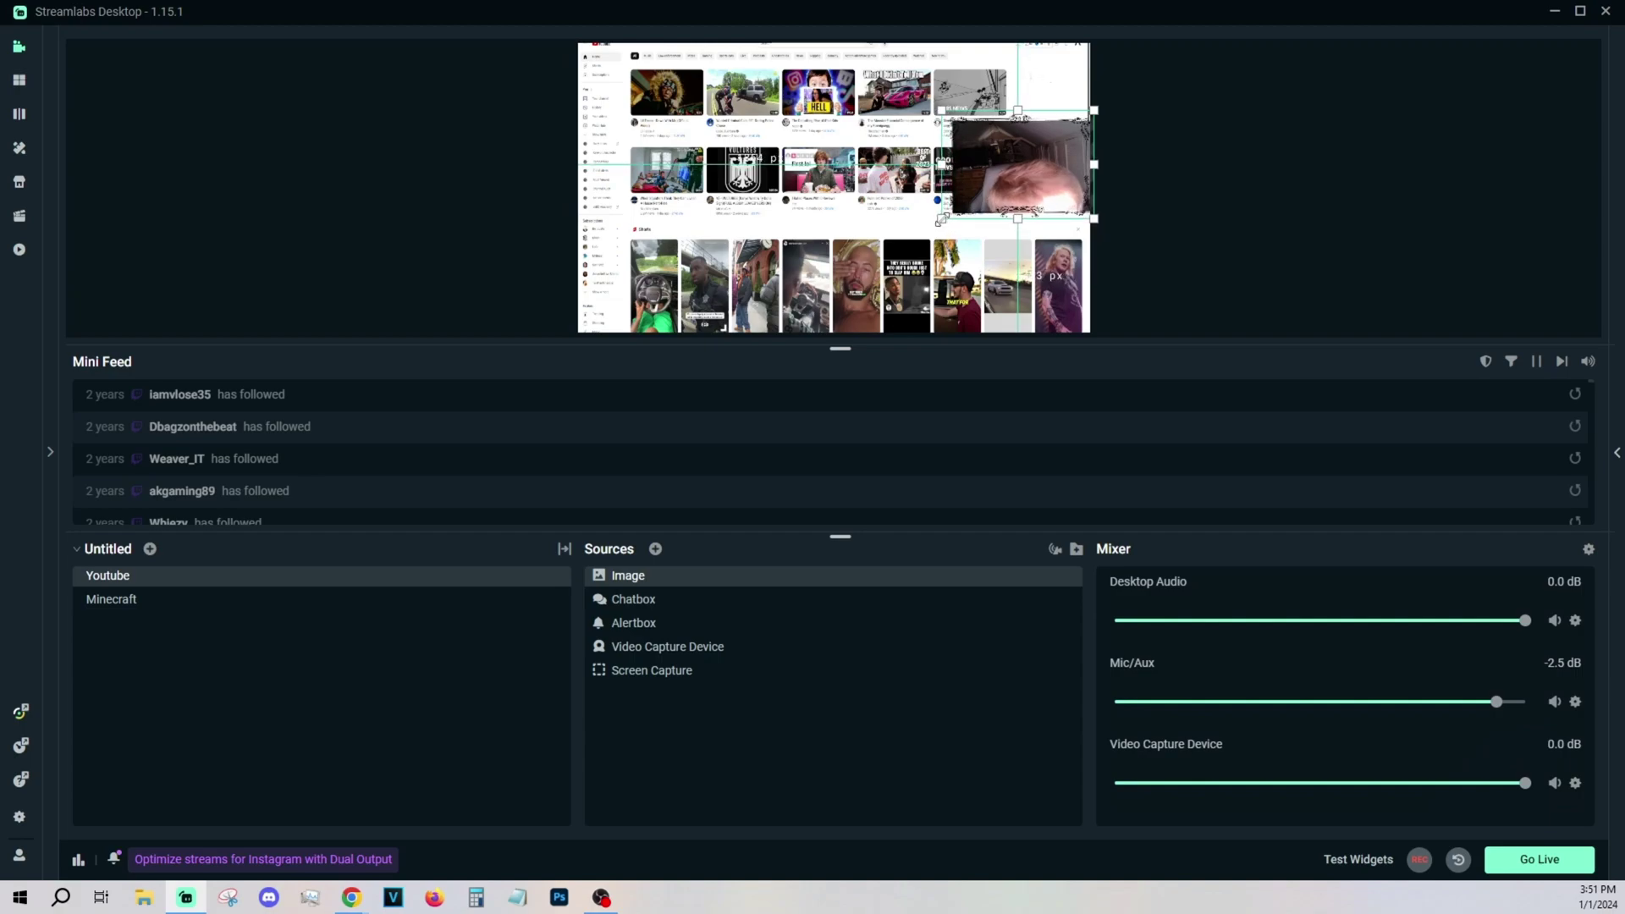
left_click(1132, 226)
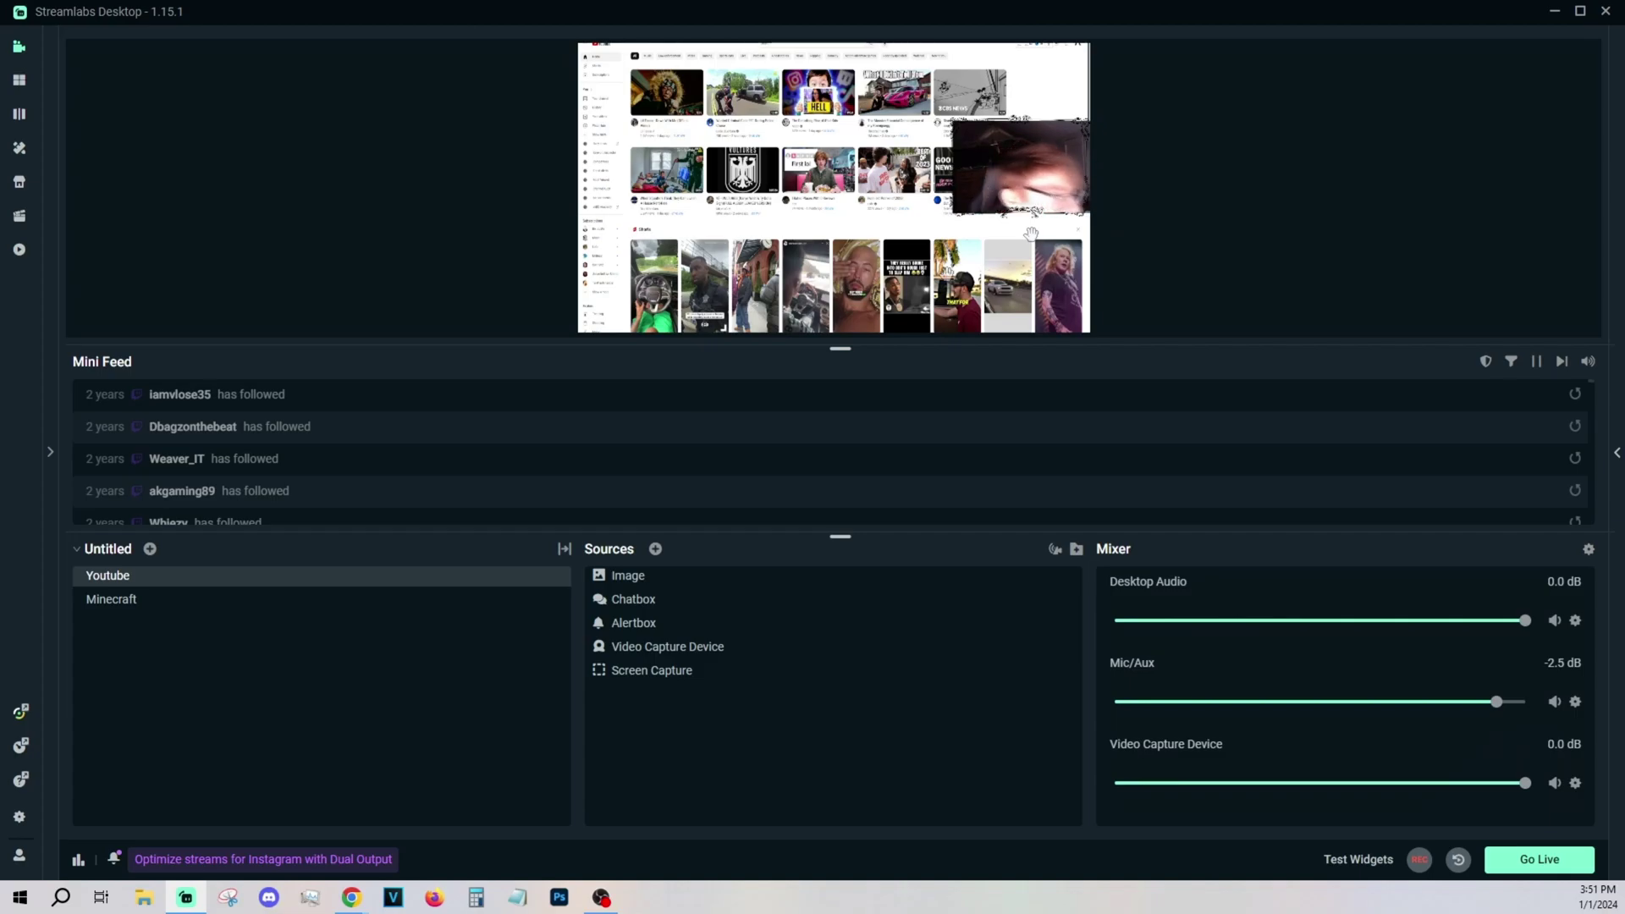
Look through the general sources and widgets that can be added as a new source, then close the list
left_click(630, 576)
left_click(656, 549)
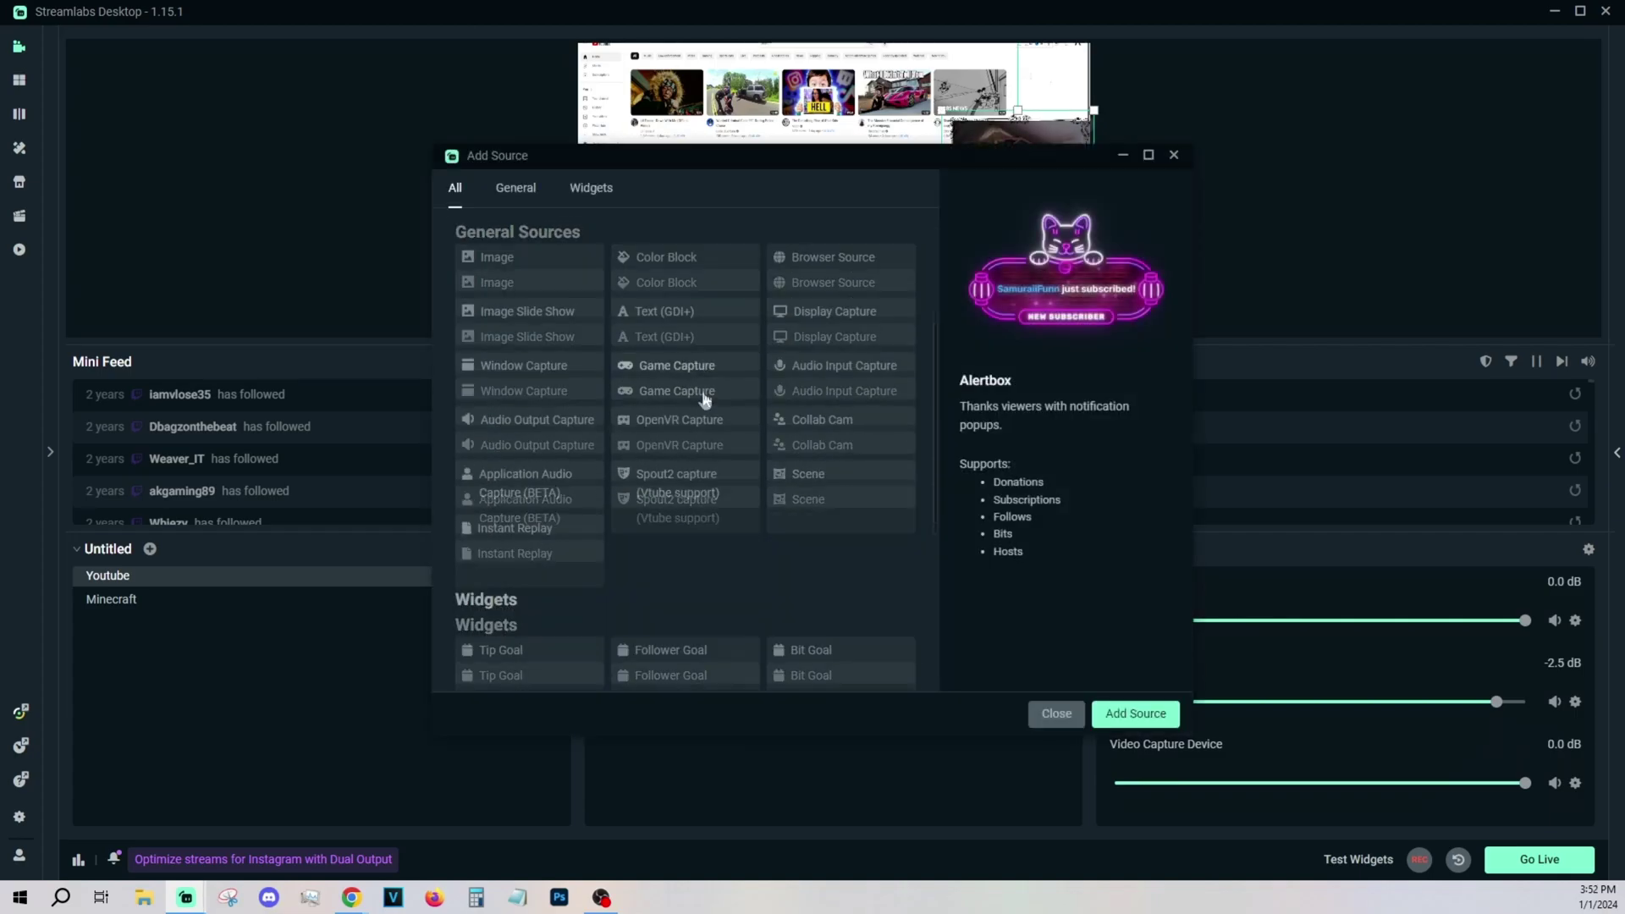
scroll(703, 406, "down", 4)
scroll(697, 421, "up", 4)
scroll(678, 457, "down", 5)
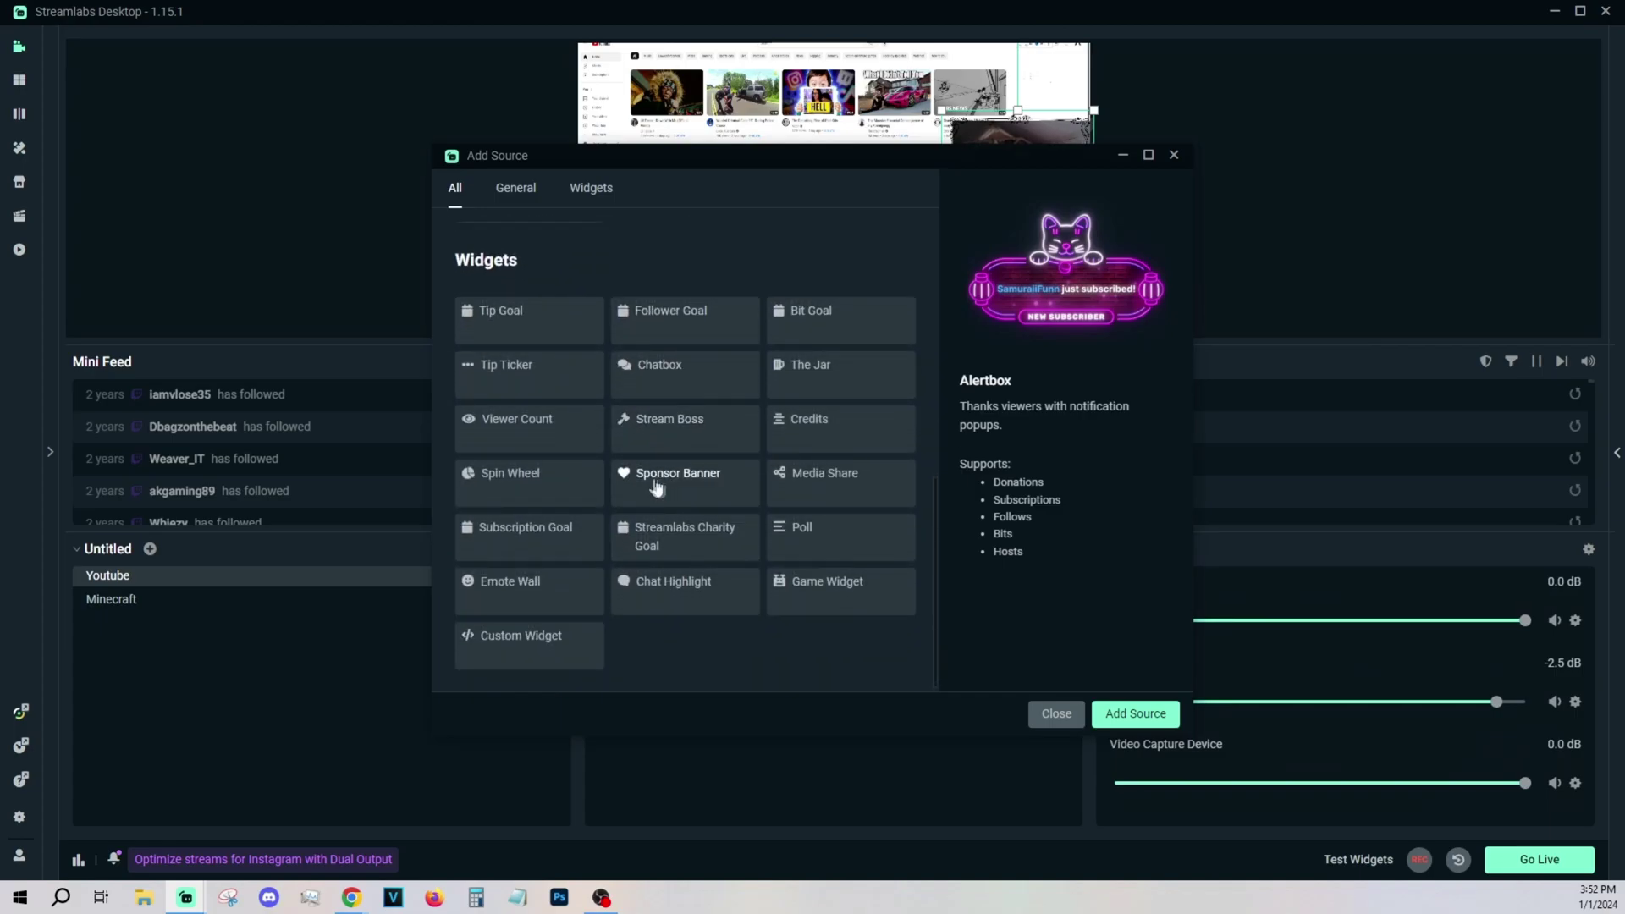
scroll(680, 409, "up", 3)
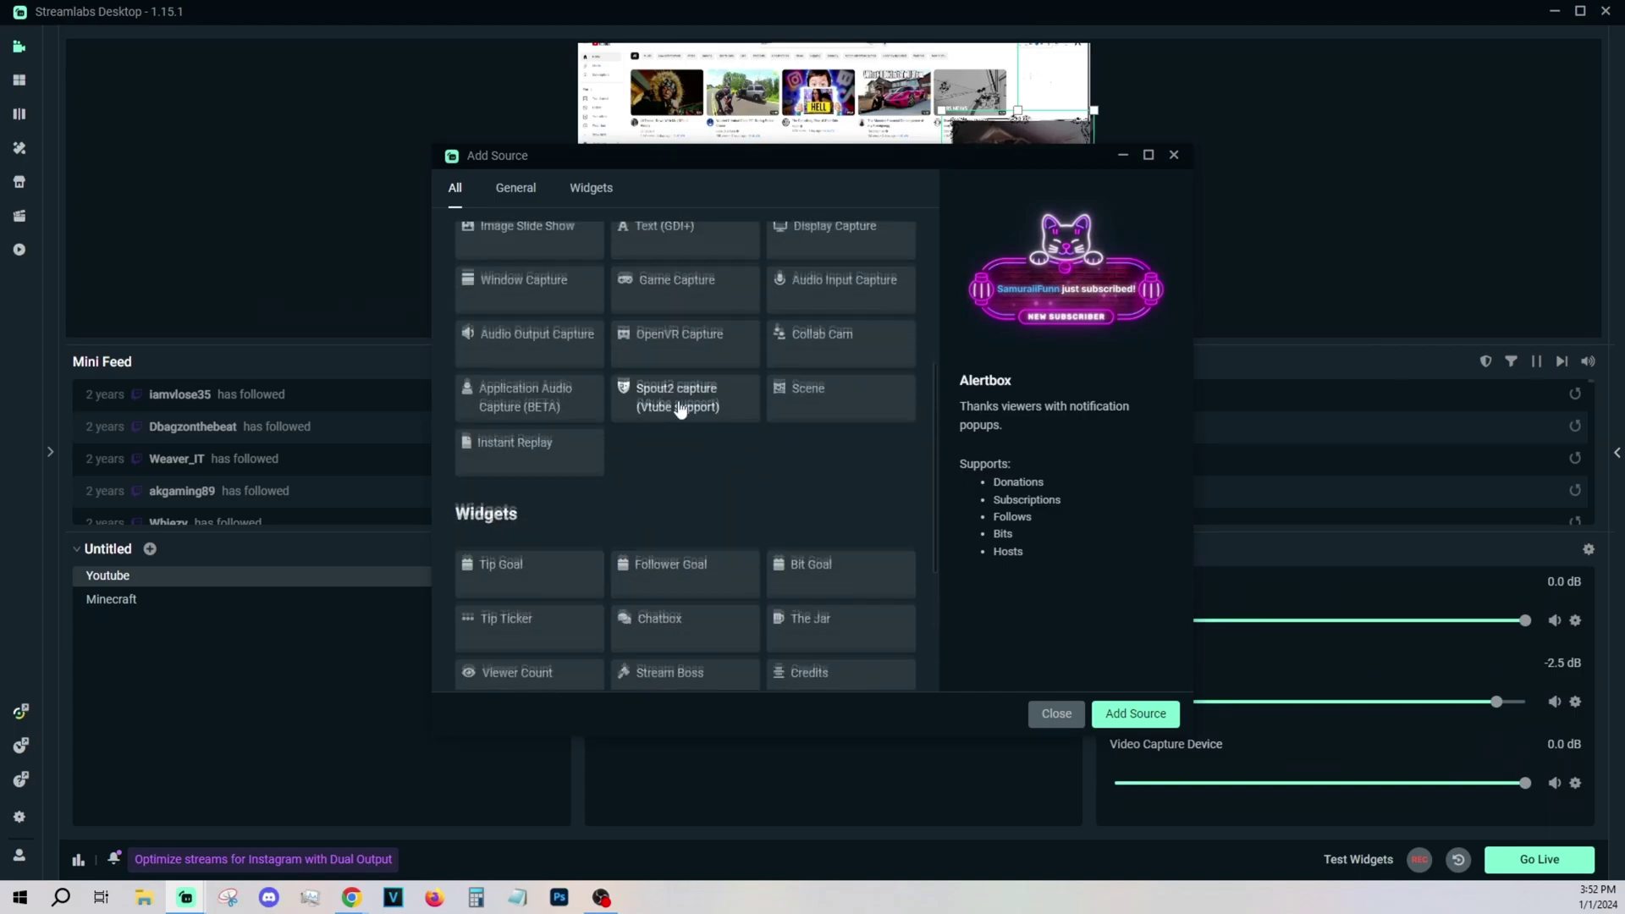
scroll(680, 409, "up", 4)
left_click(1174, 156)
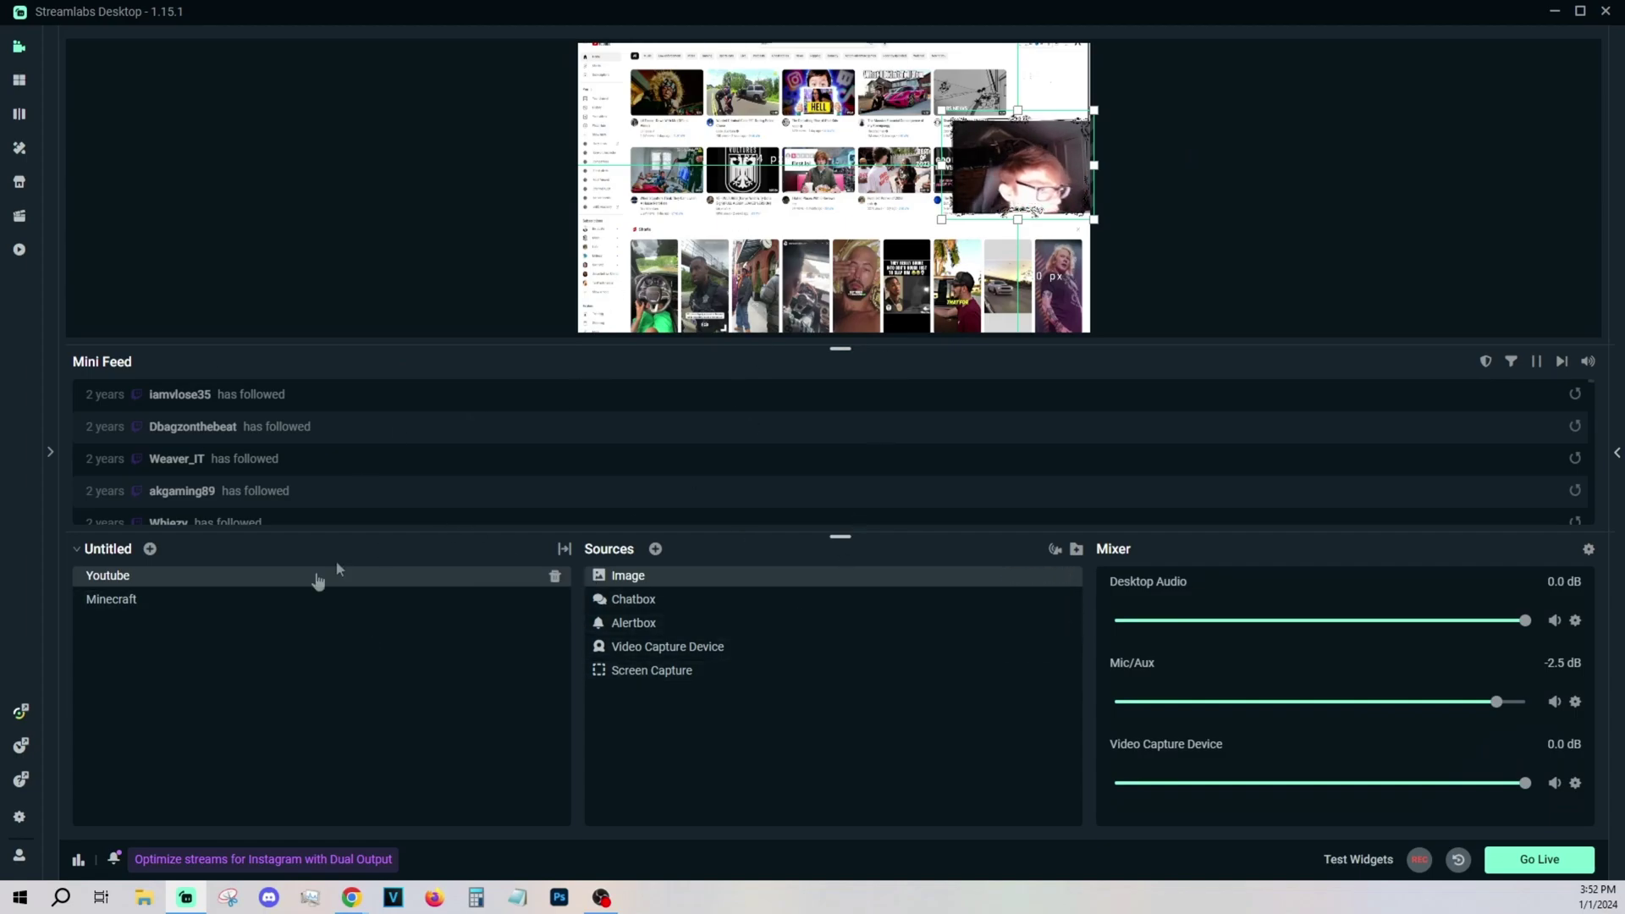
Switch back and forth between the Minecraft and Youtube scenes, finishing on the Minecraft scene
left_click(320, 601)
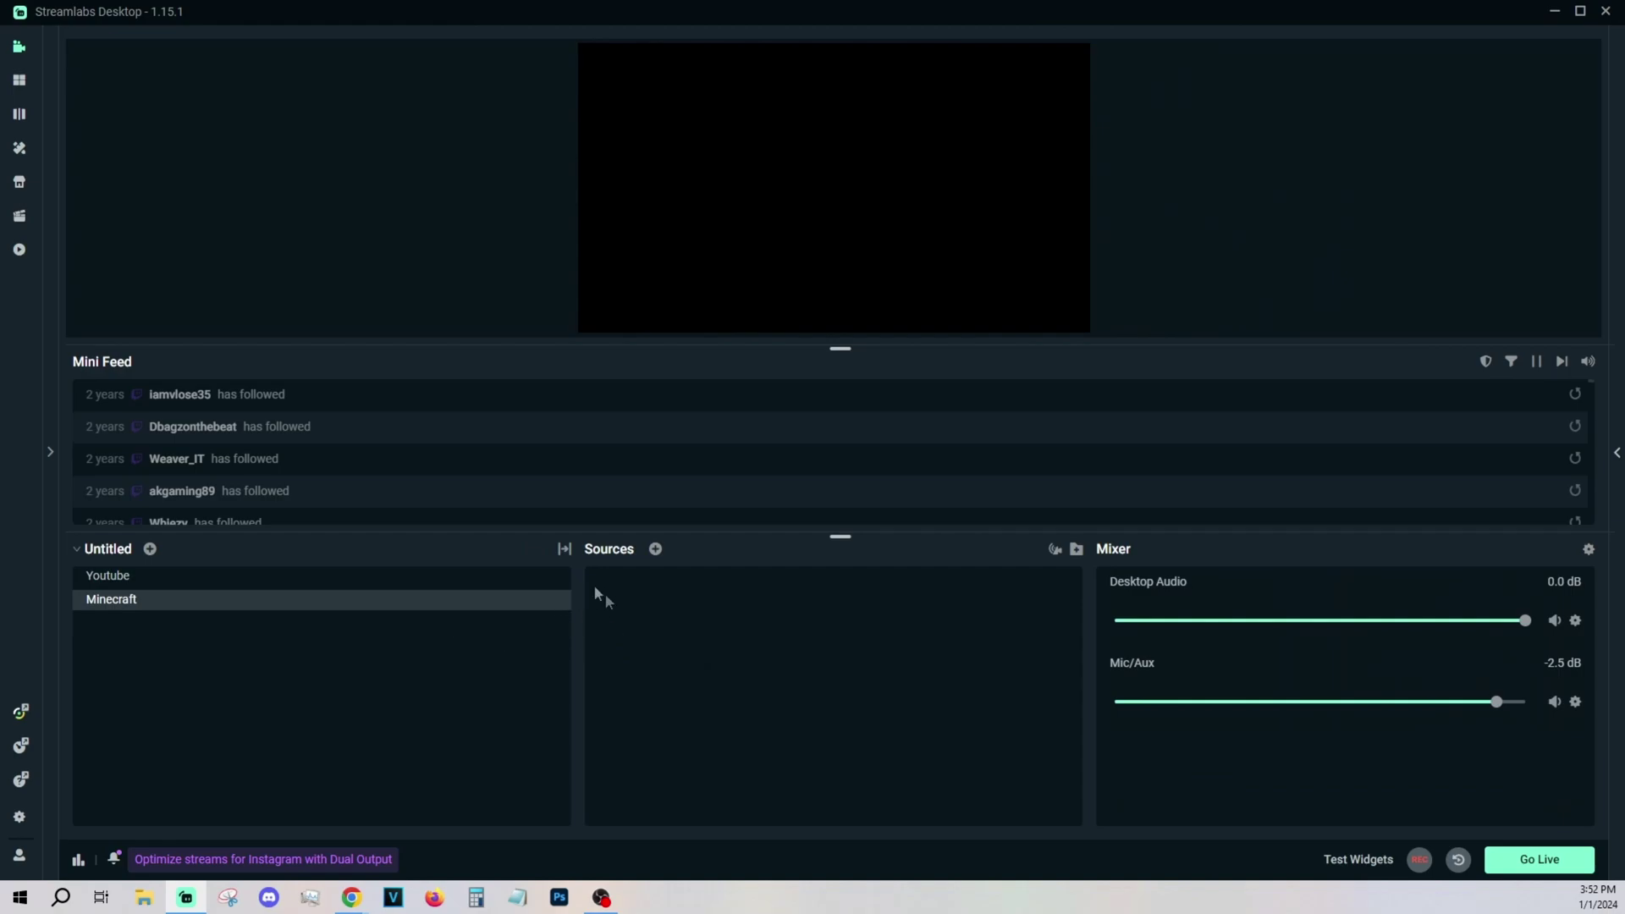
left_click(474, 576)
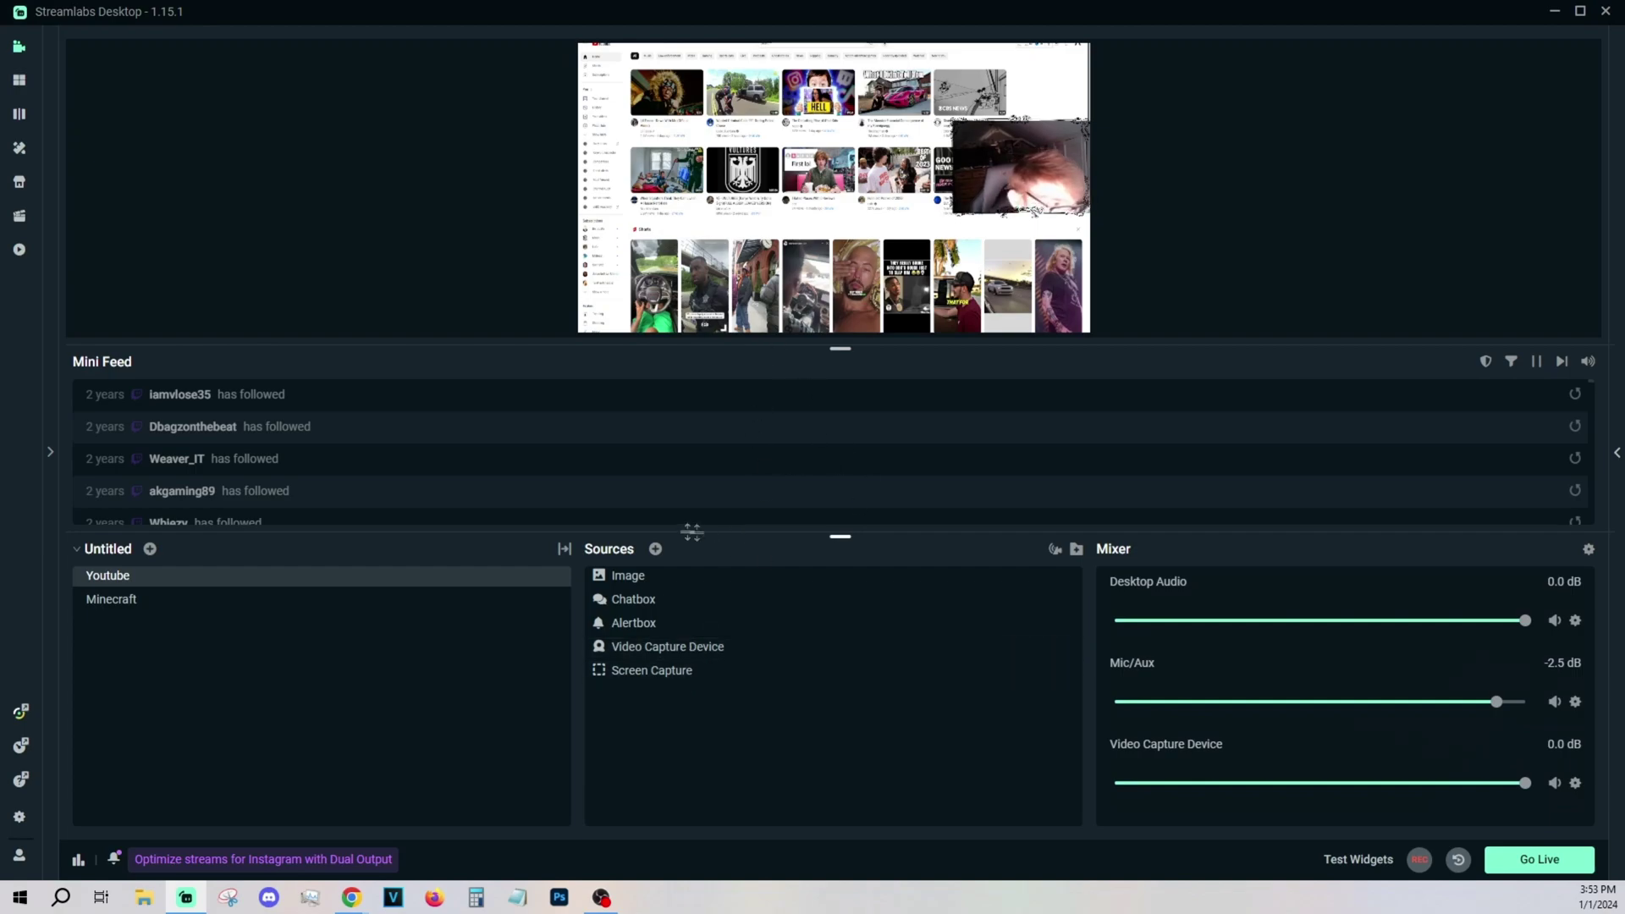
key("Down")
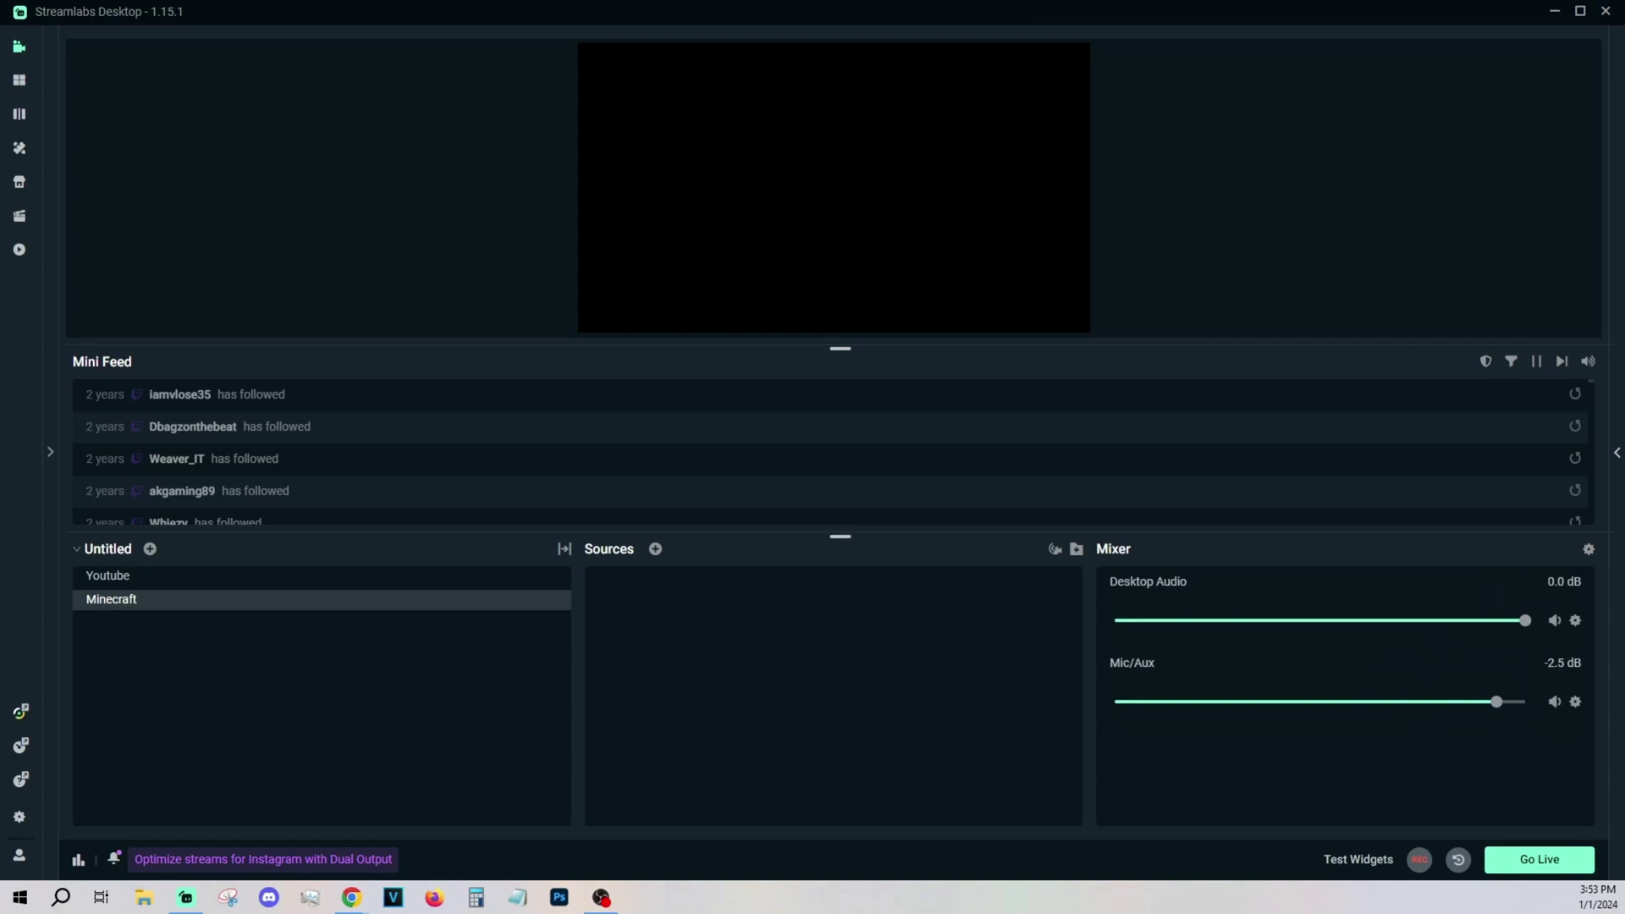
Add a Game Capture source to the Minecraft scene, set to capture the specific window [javaw.exe]: Minecraft 1.20.2
right_click(672, 628)
left_click(656, 549)
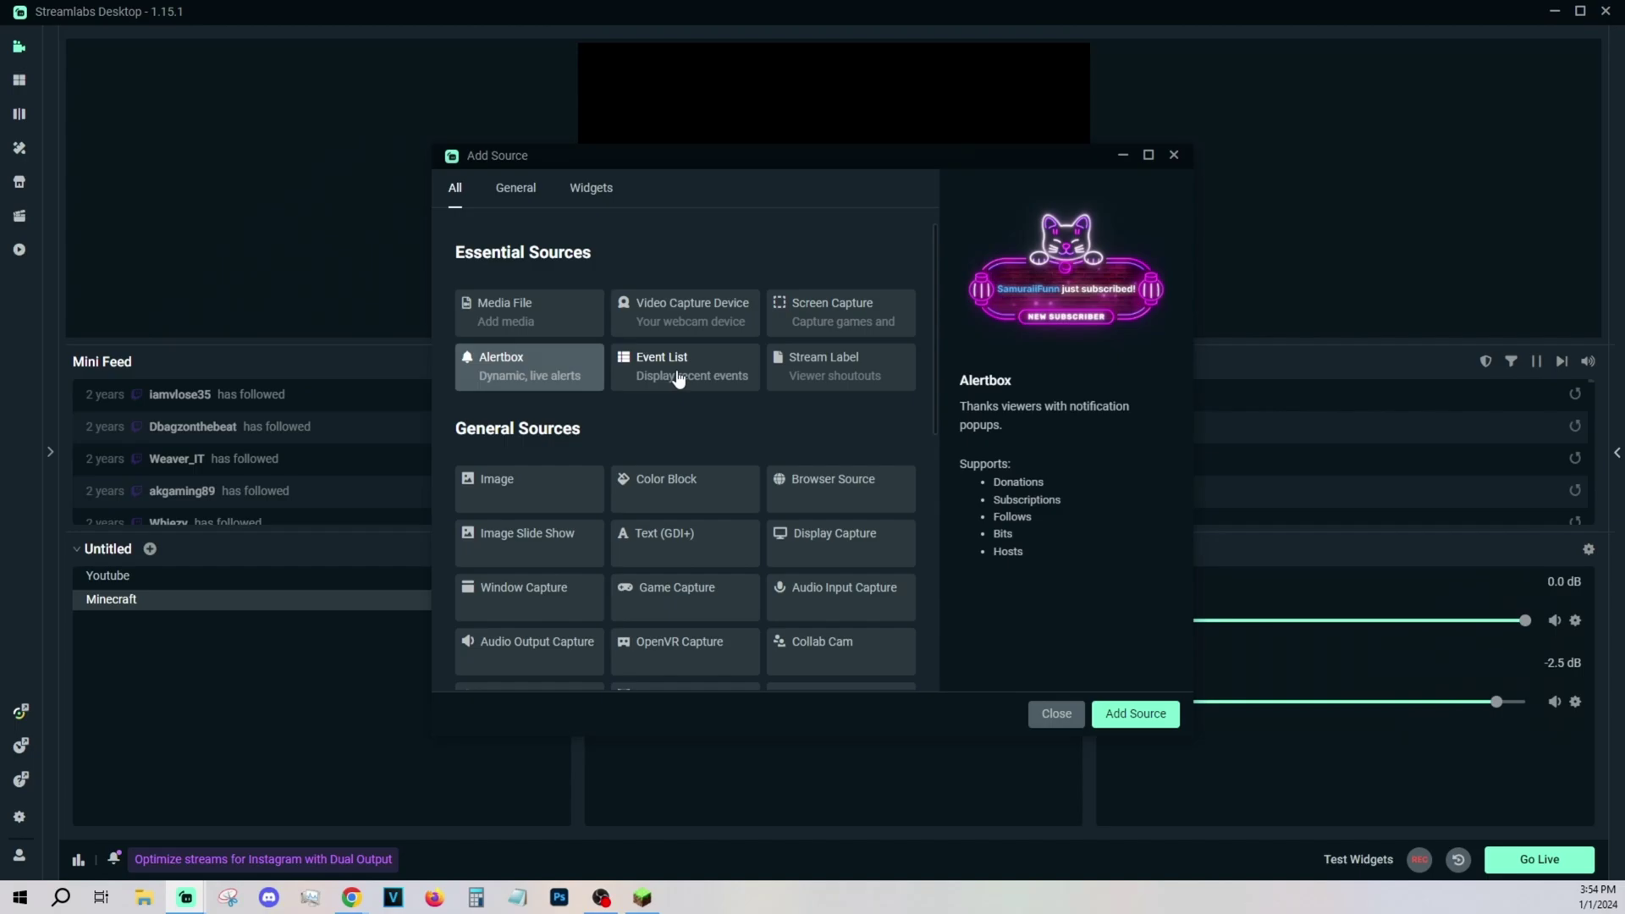
double_click(677, 597)
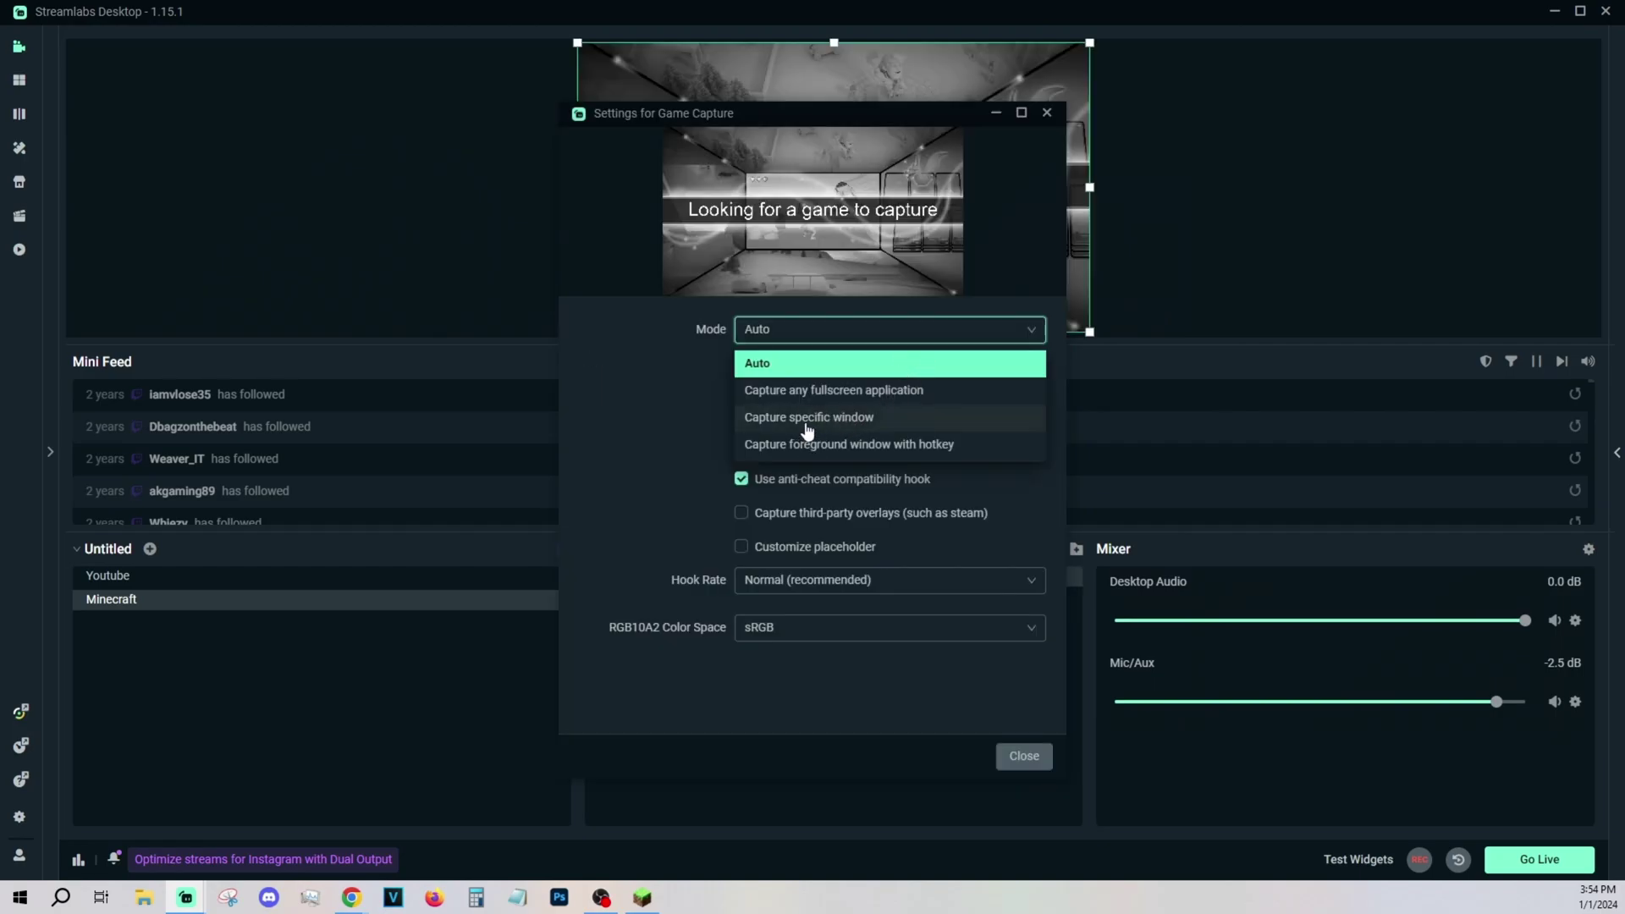
left_click(806, 429)
left_click(846, 377)
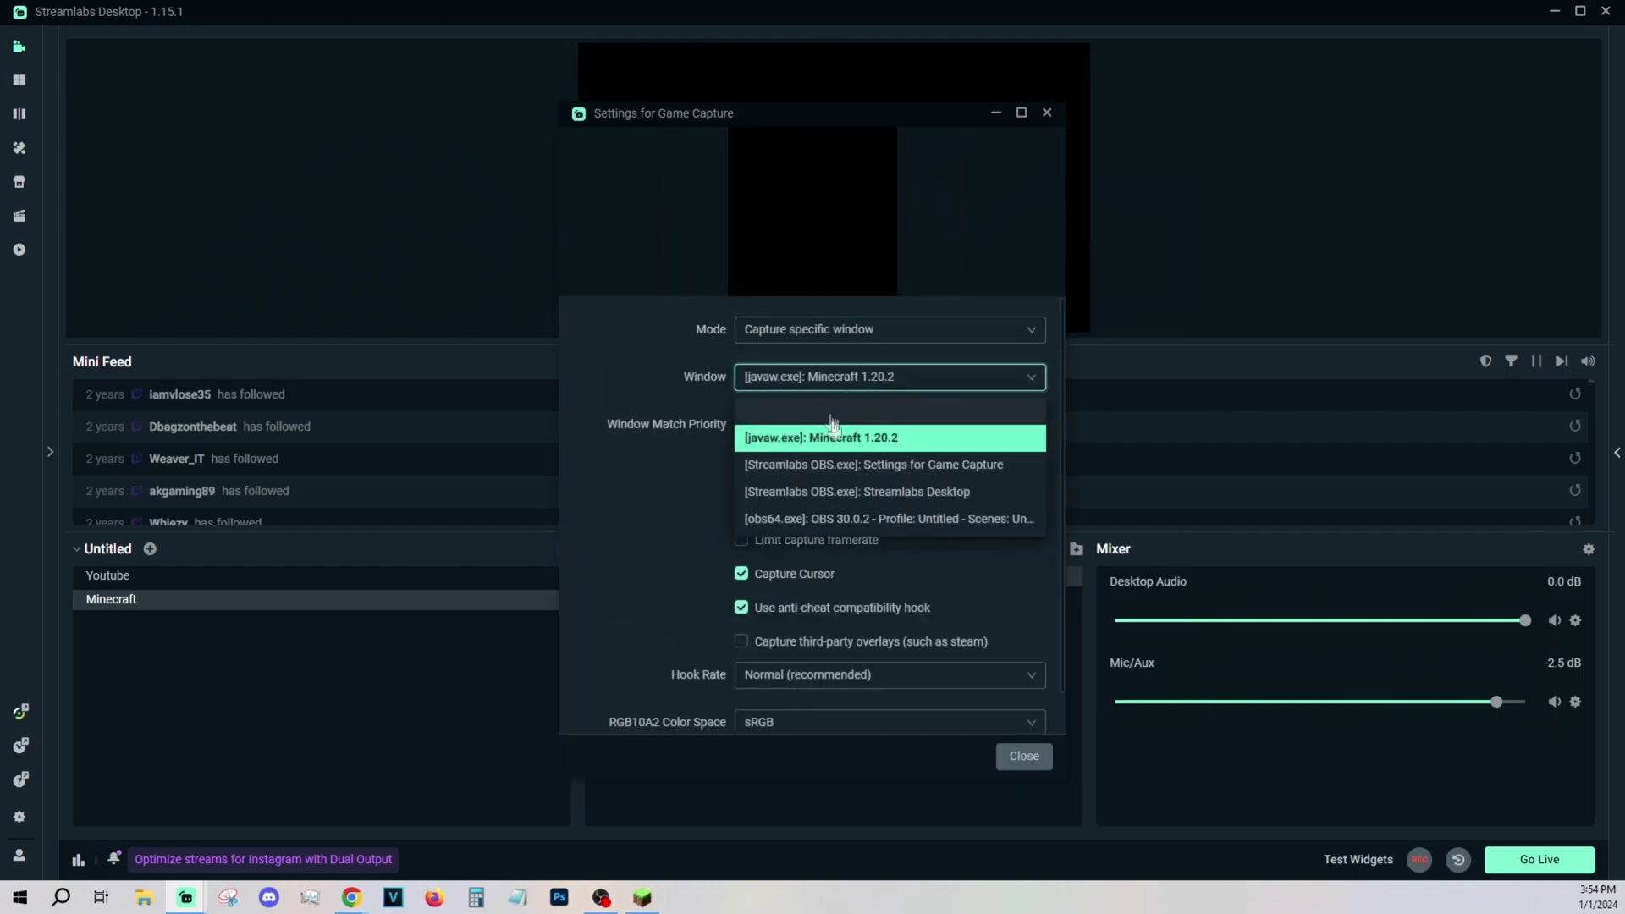
left_click(813, 437)
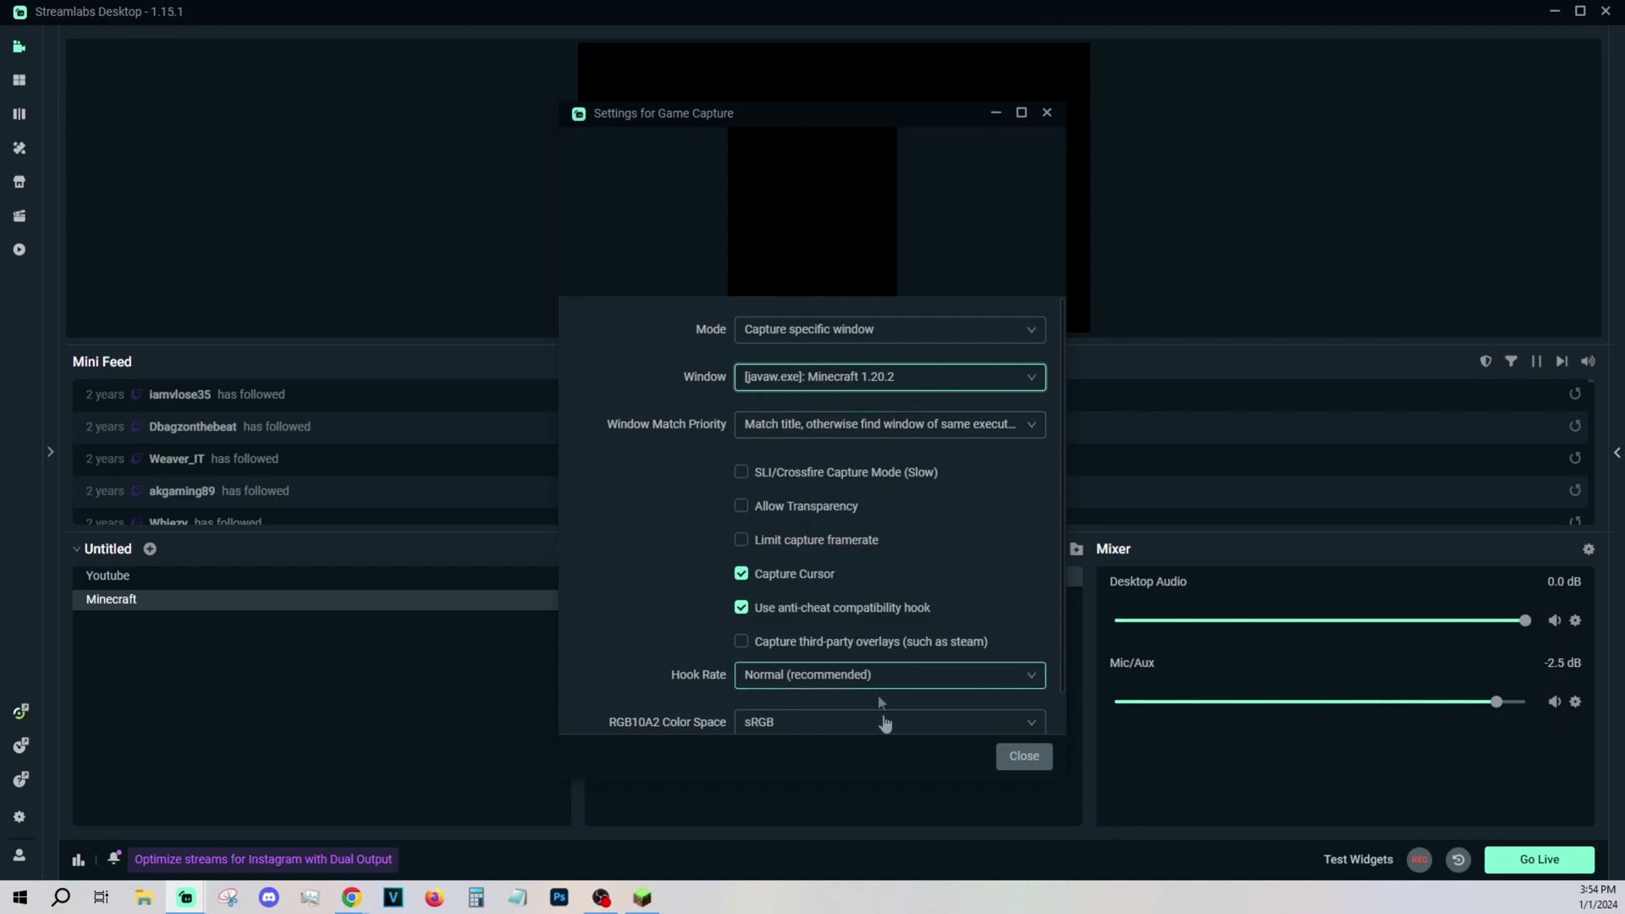
left_click(1025, 756)
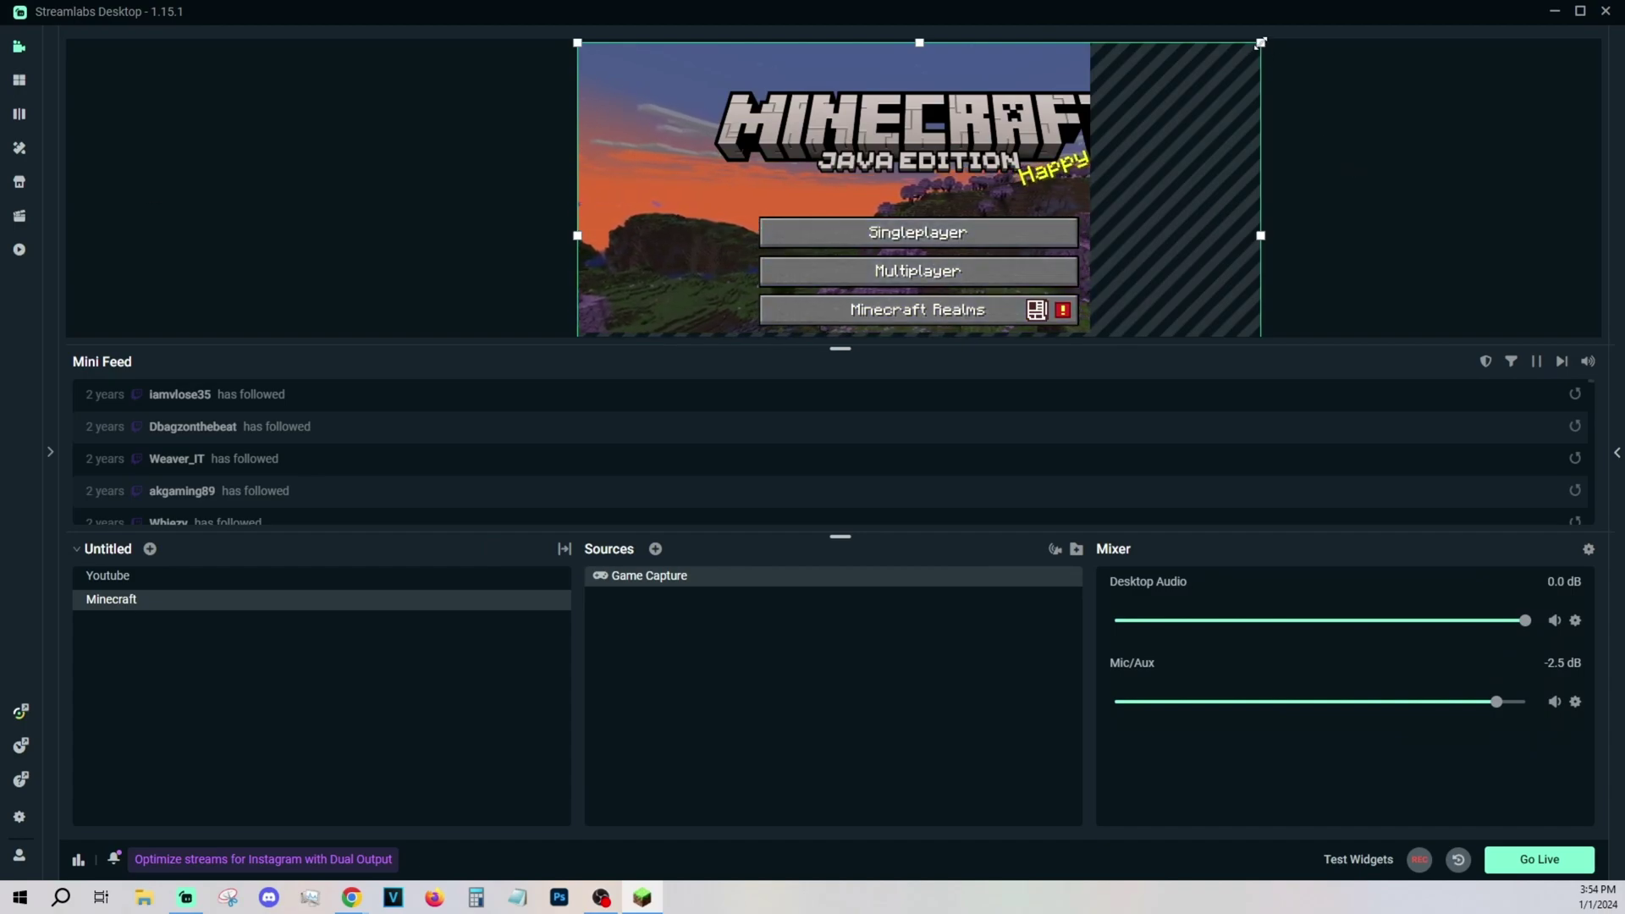
Scale and move the Minecraft game capture so that it fills the whole canvas
left_click_drag(1261, 42, 1050, 216)
left_click_drag(926, 282, 928, 109)
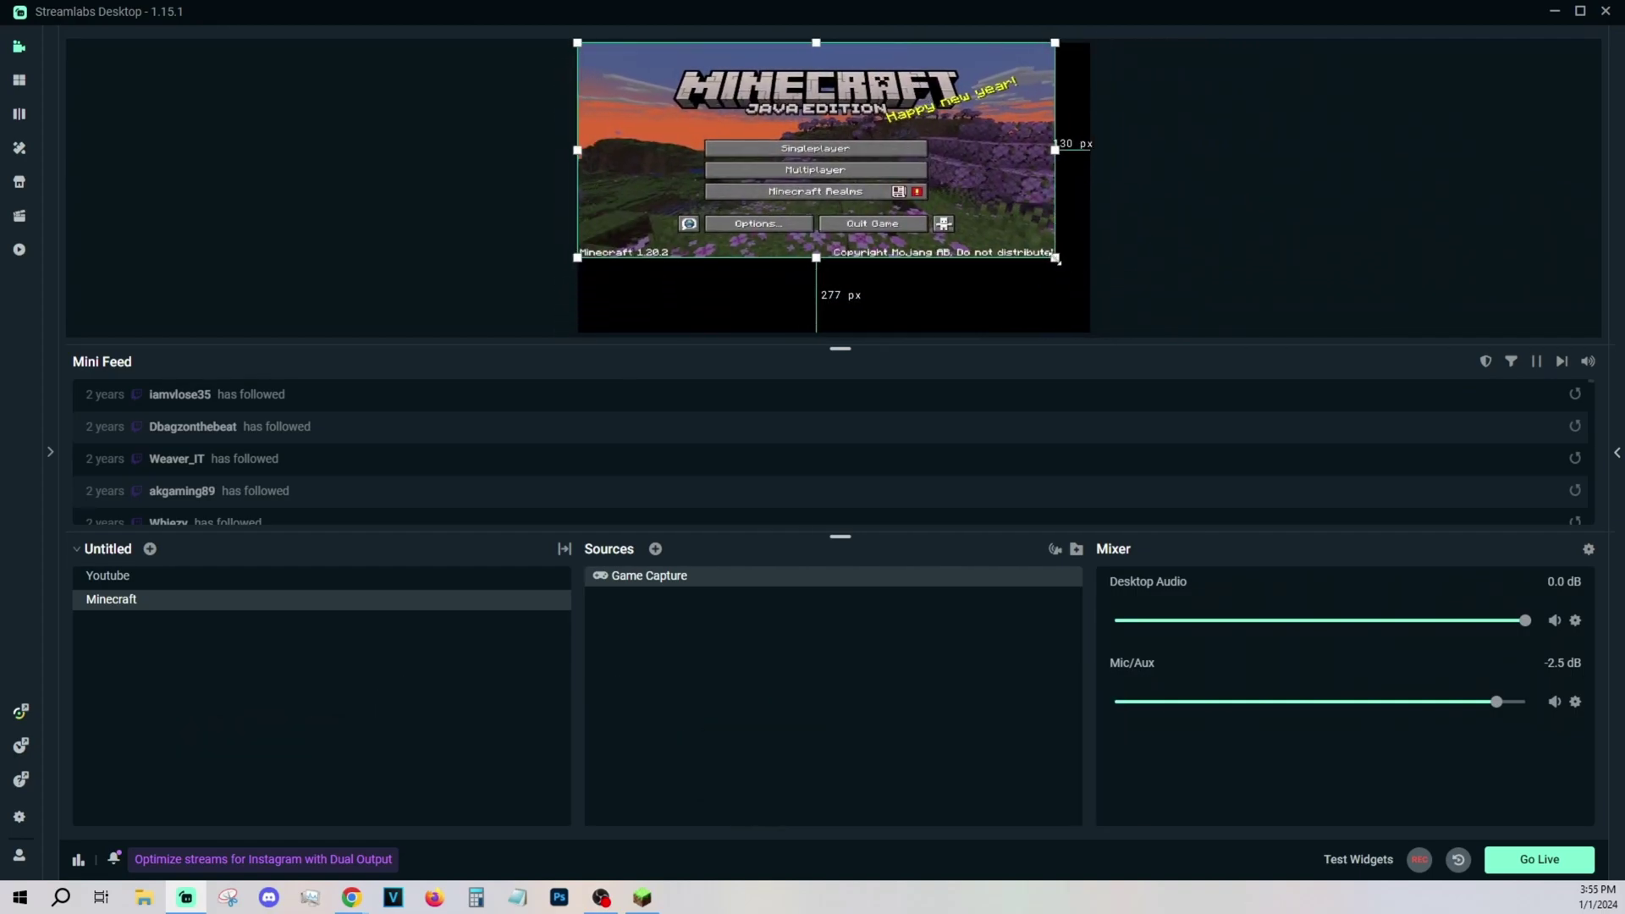
left_click_drag(1057, 259, 1093, 338)
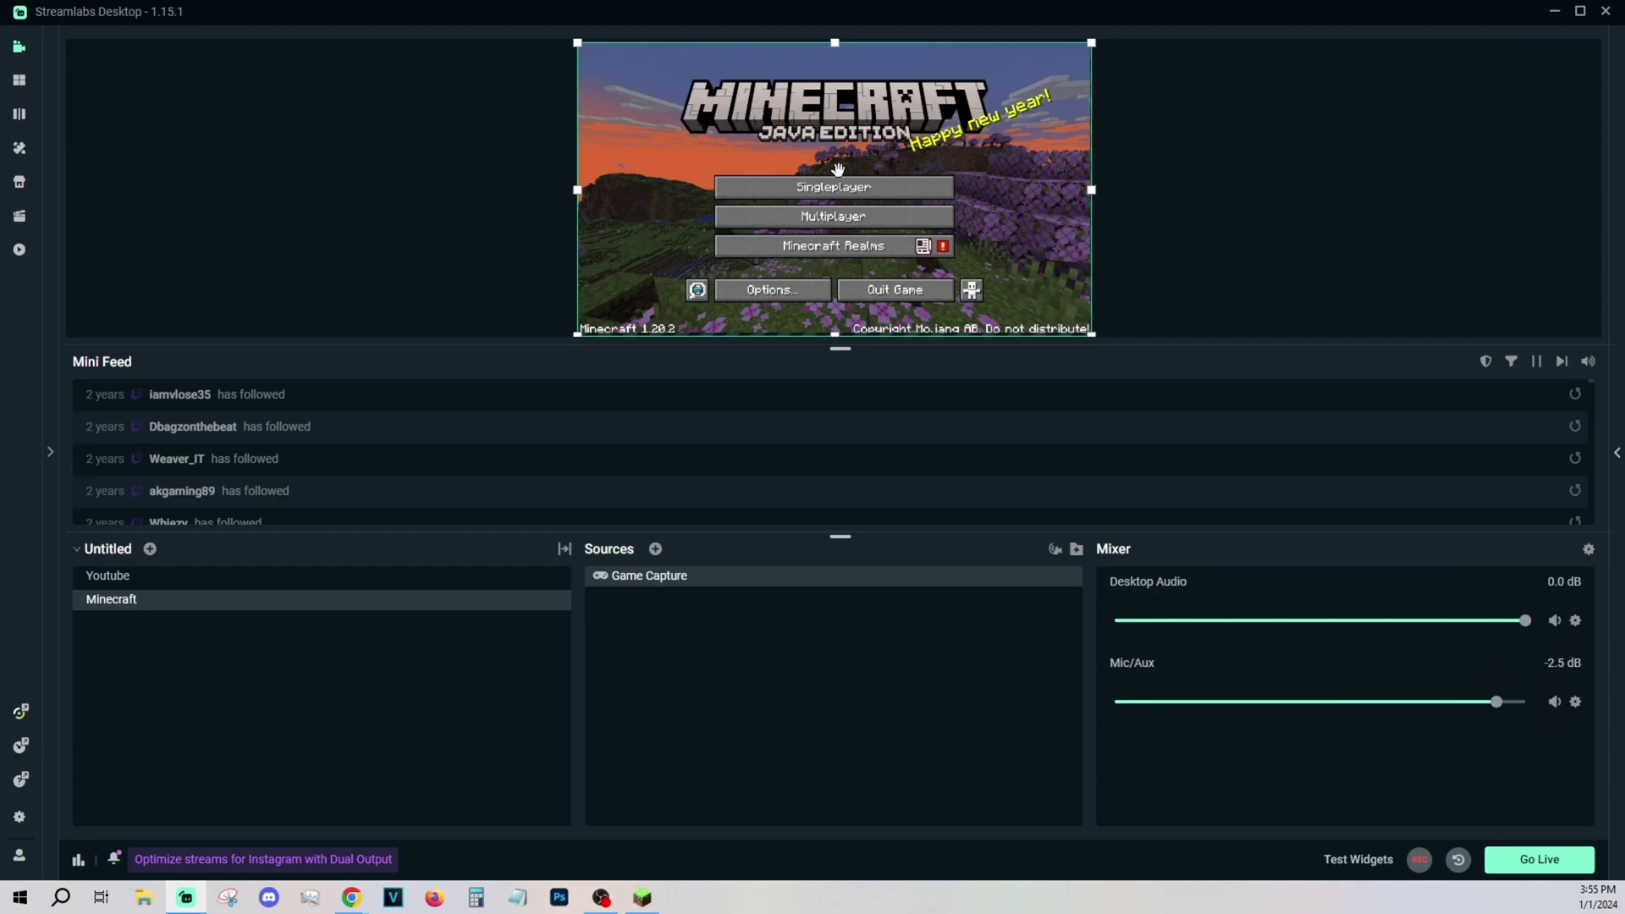
Add the existing Video Capture Device to the Minecraft scene and flip the webcam image horizontally
left_click(655, 549)
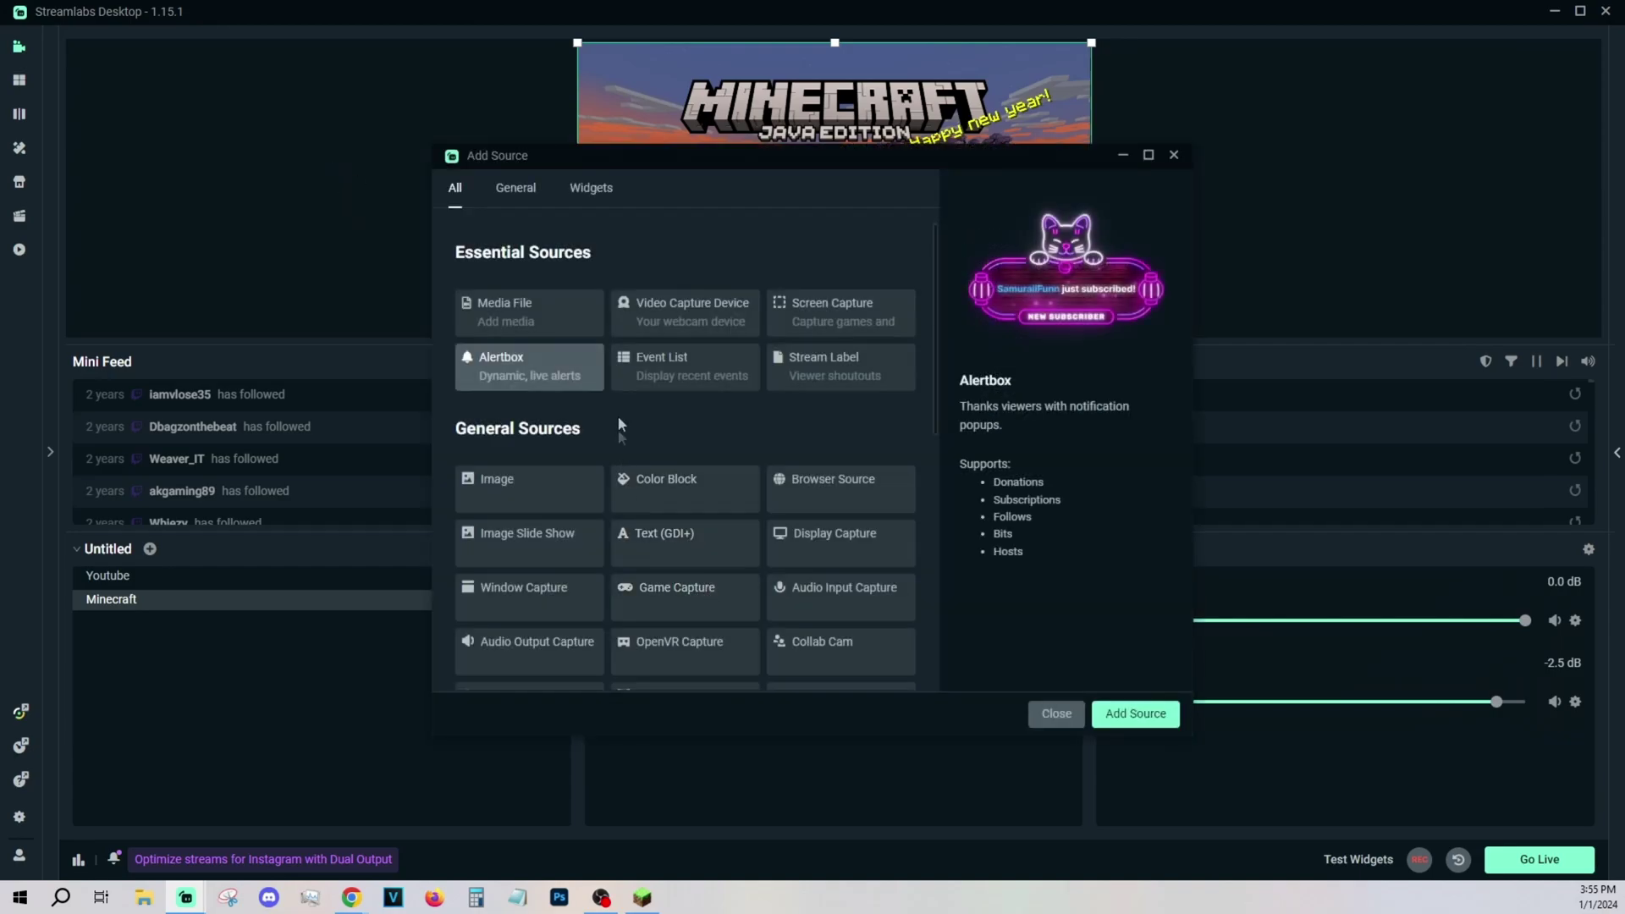
double_click(681, 319)
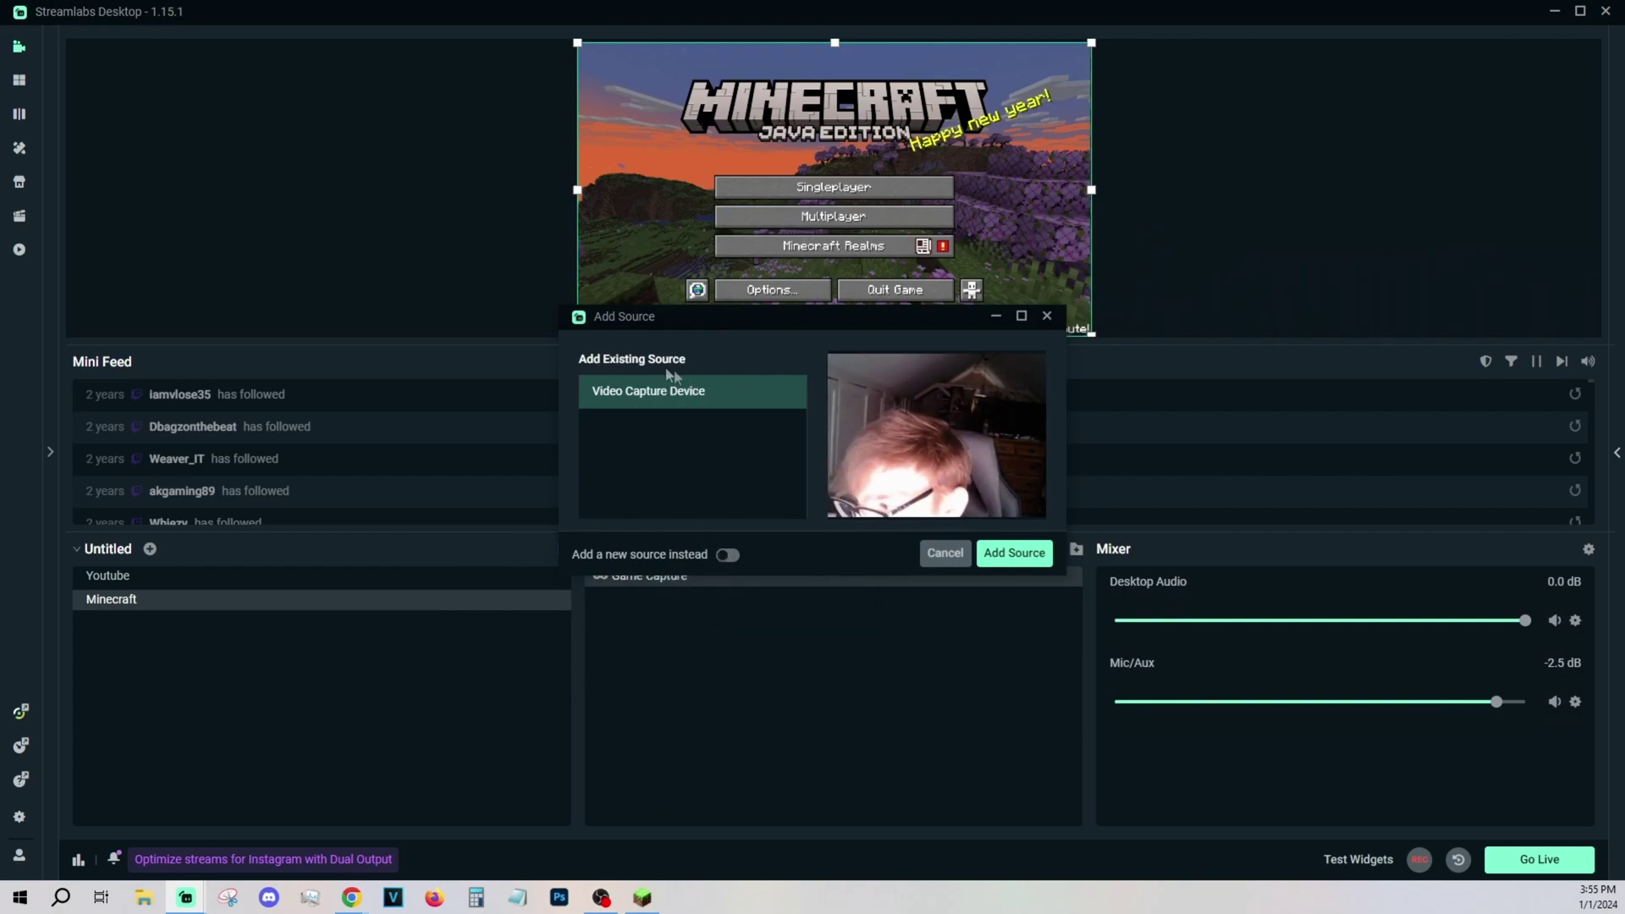
left_click(1015, 553)
right_click(654, 128)
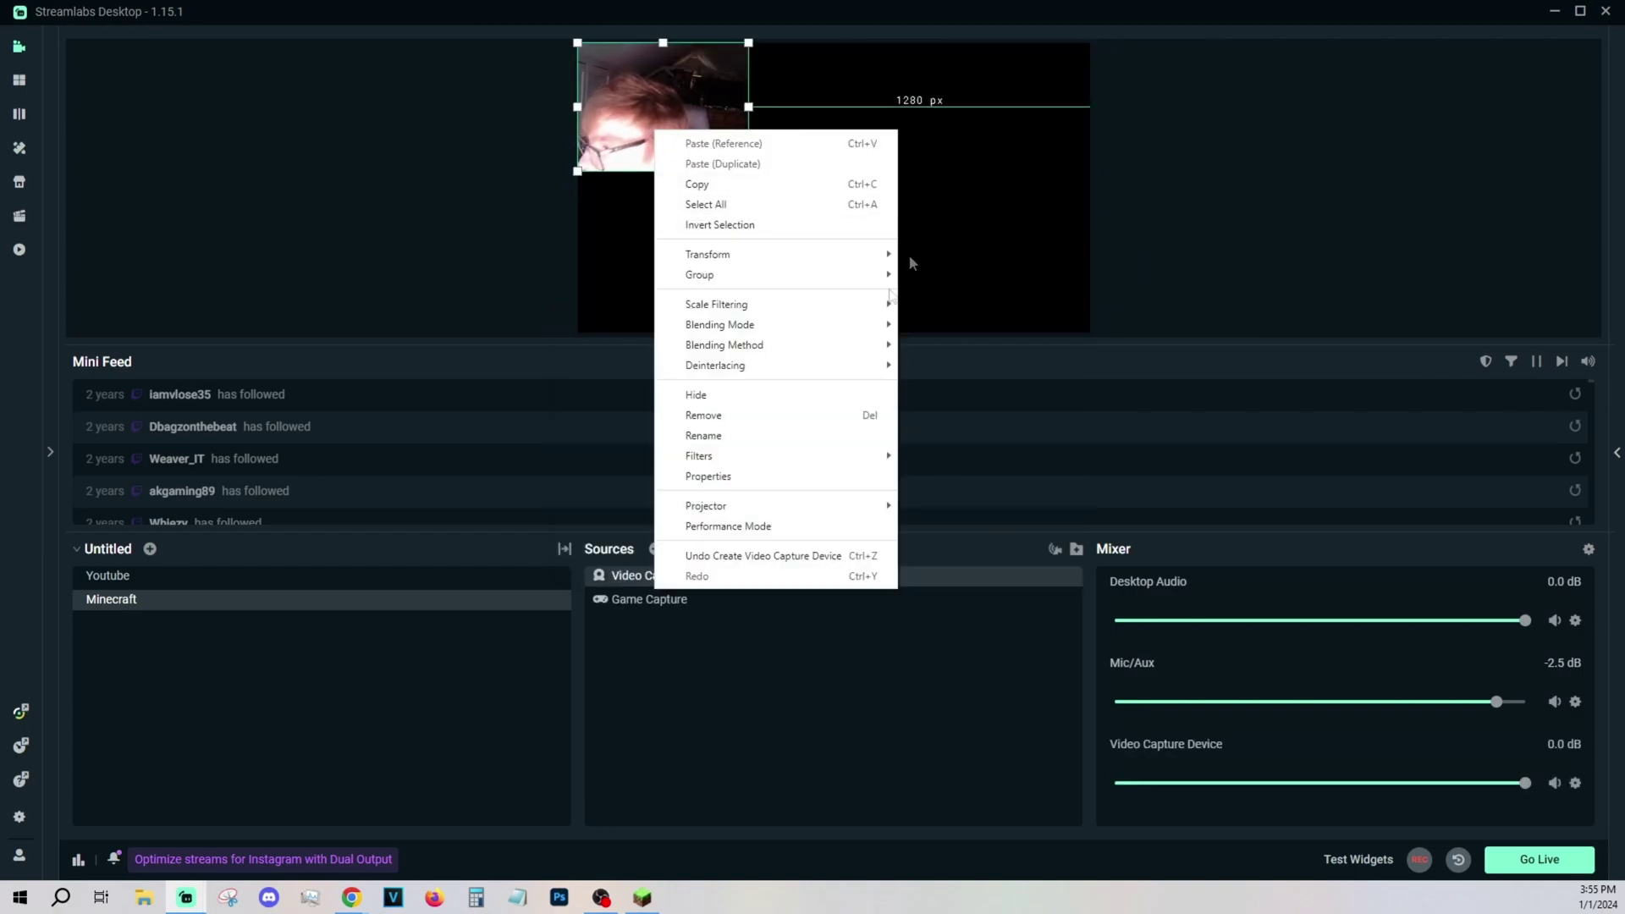
mouse_move(773, 254)
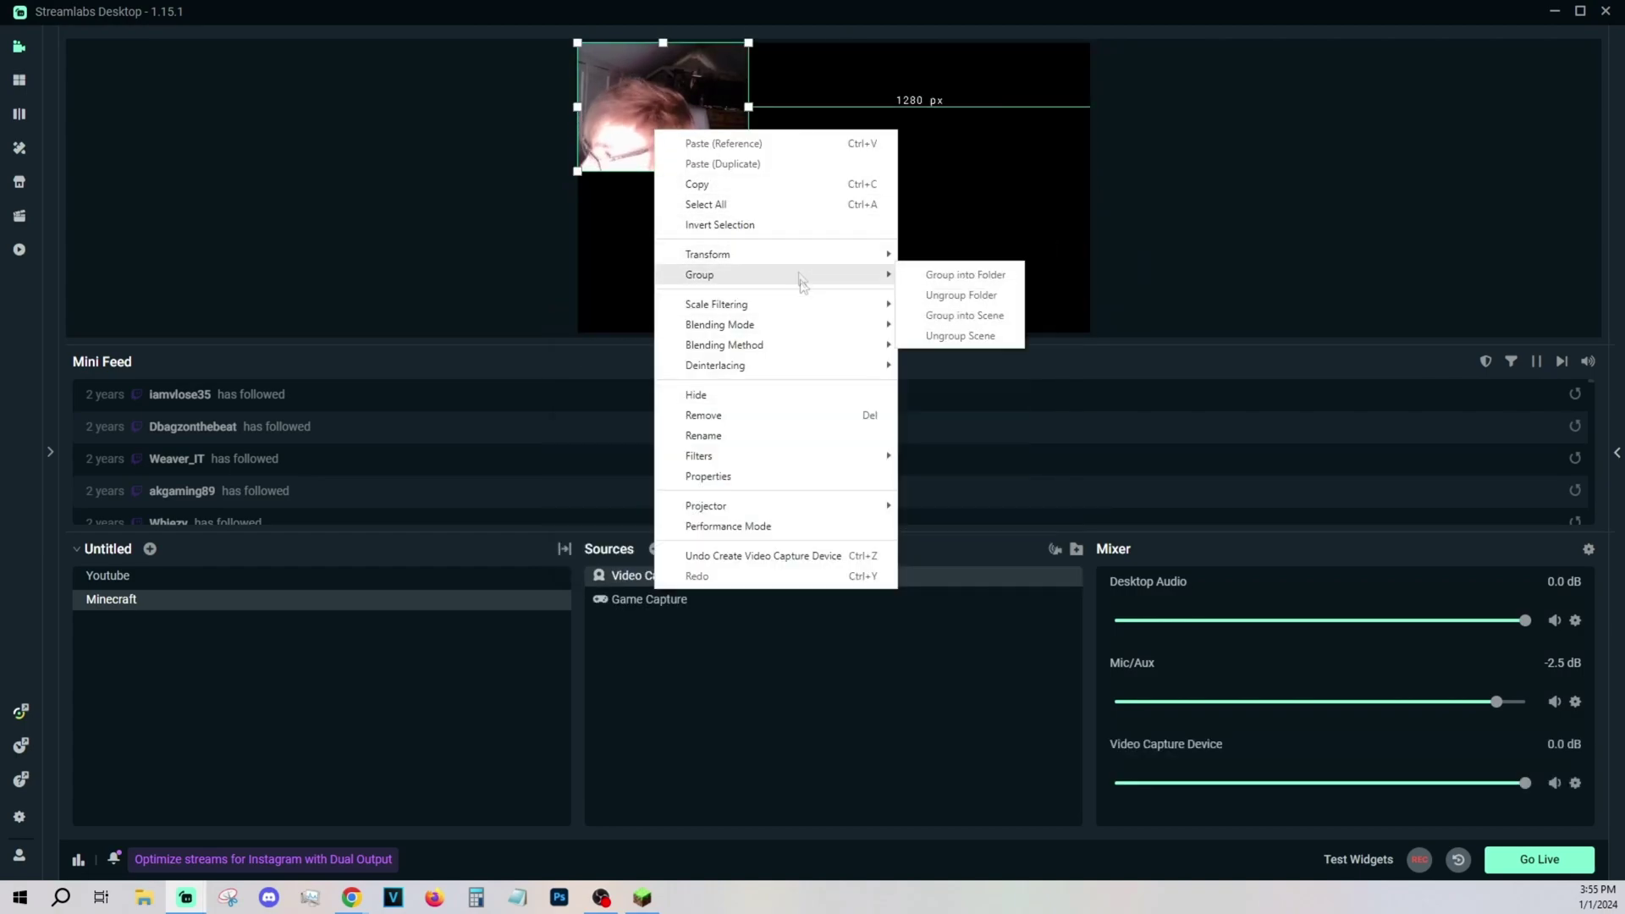
left_click(957, 445)
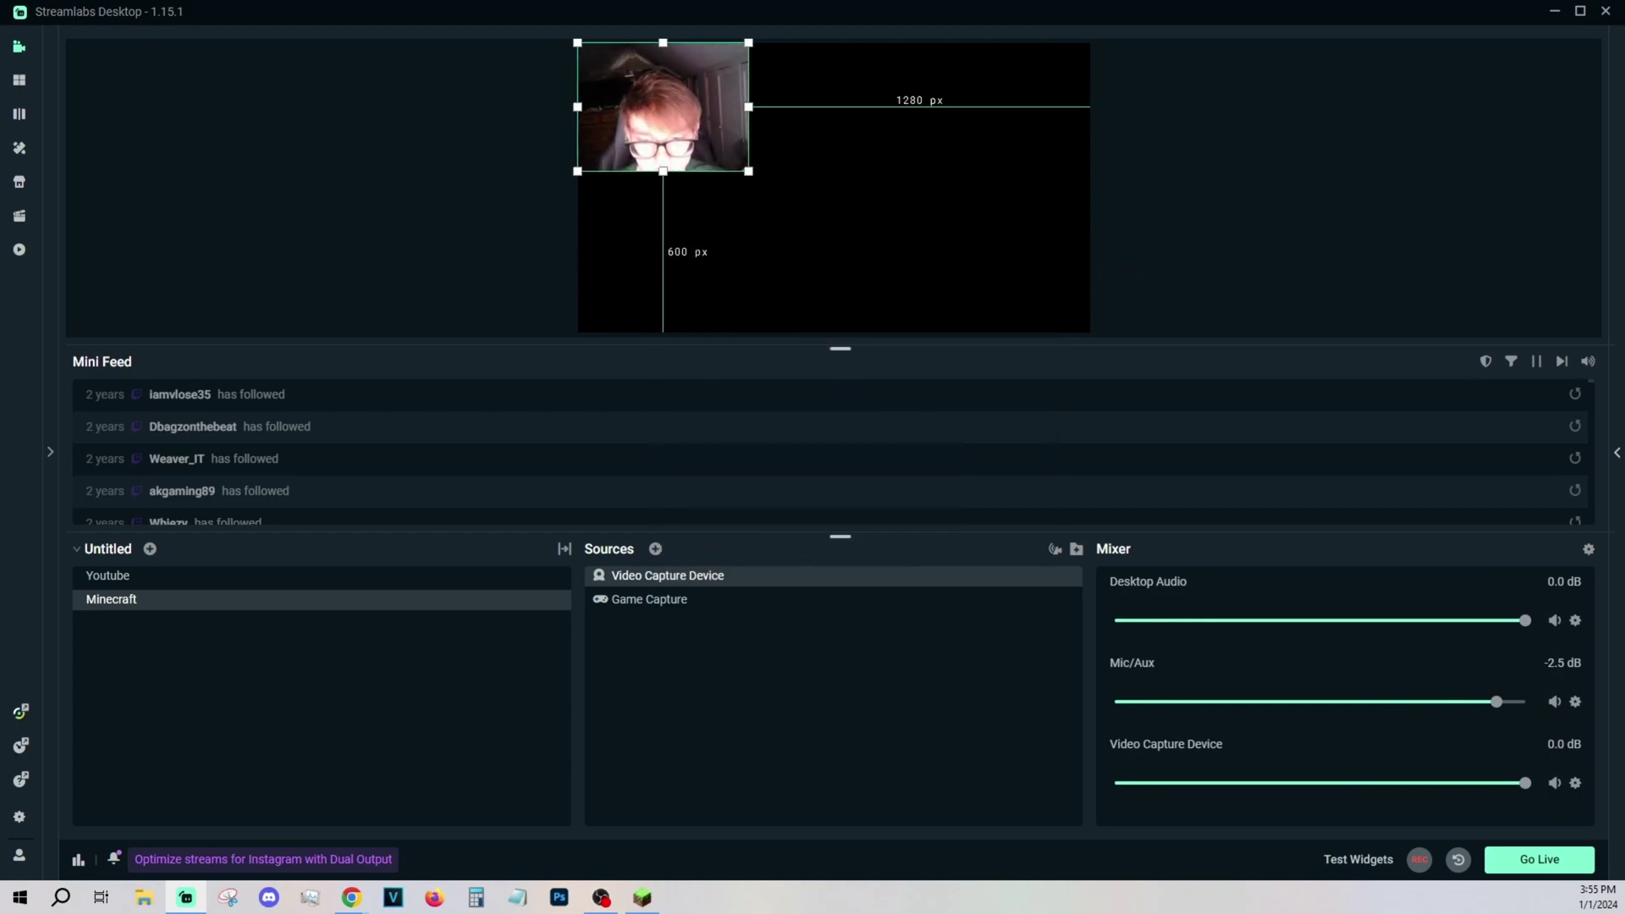
left_click(668, 601)
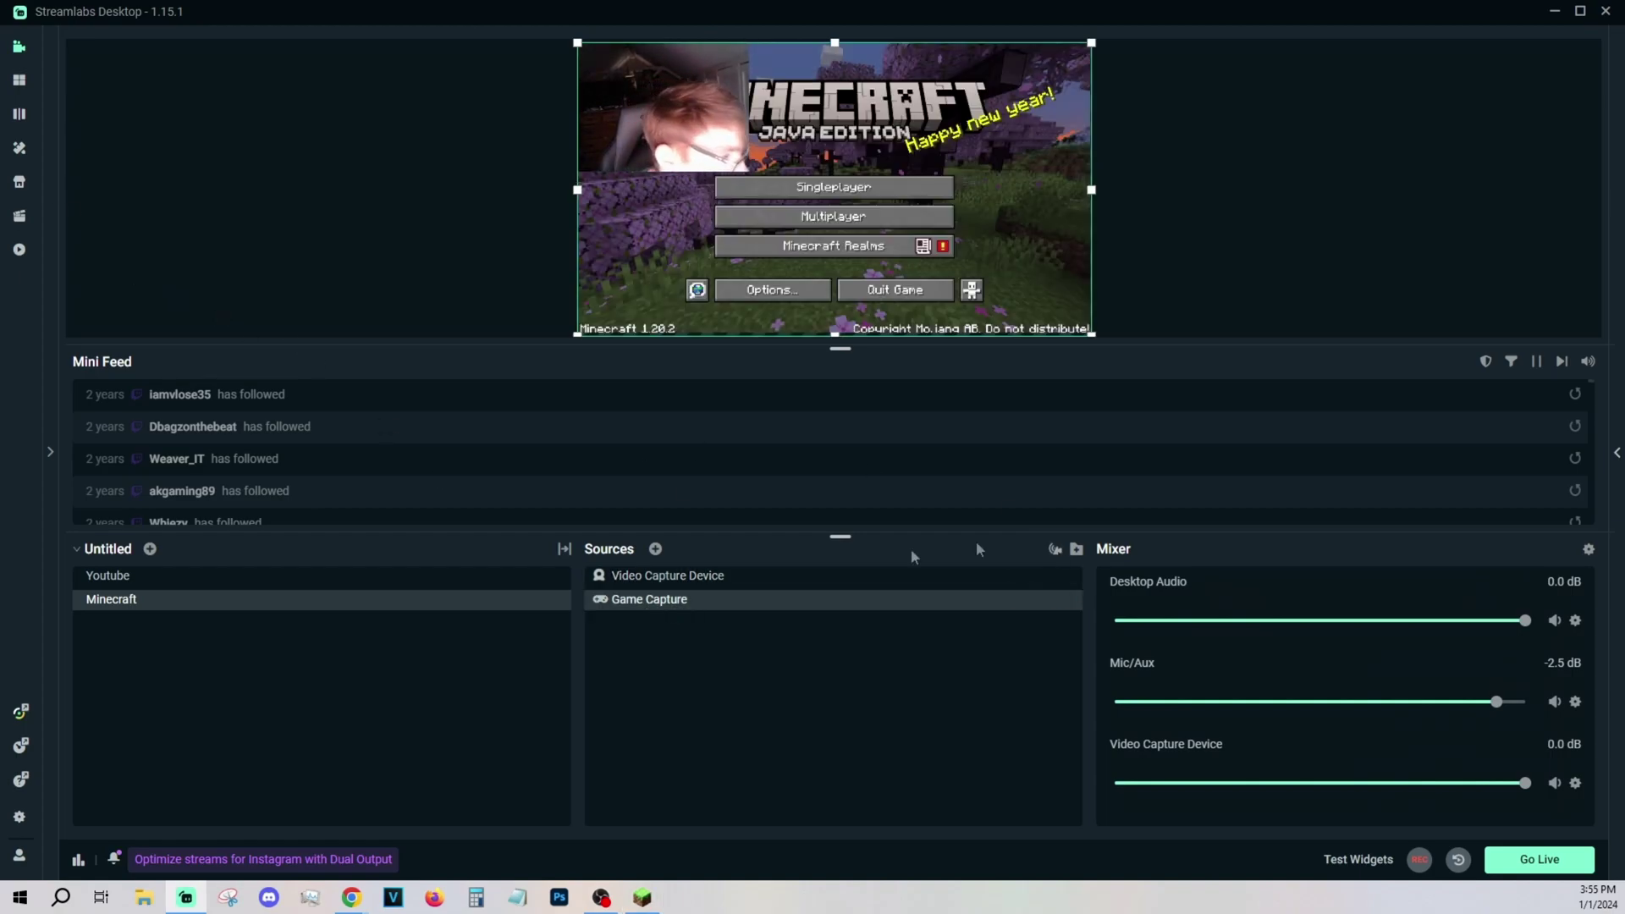
Add a Chatbox to the Minecraft scene and shrink it to fit beneath the webcam
left_click(655, 549)
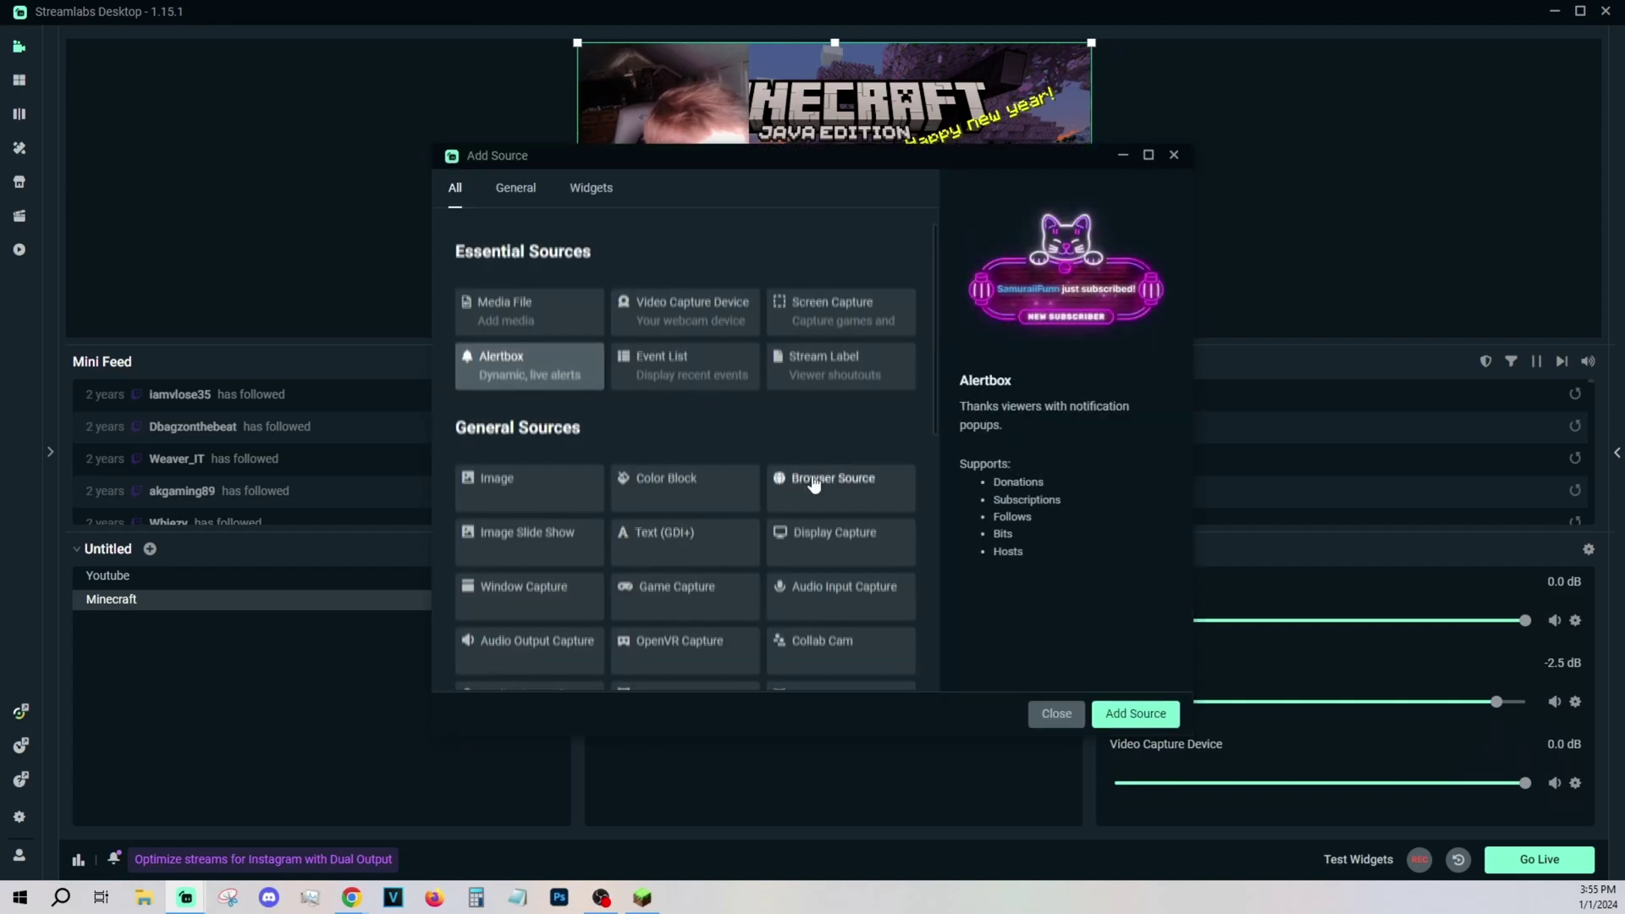
scroll(817, 516, "down", 1)
scroll(671, 379, "up", 1)
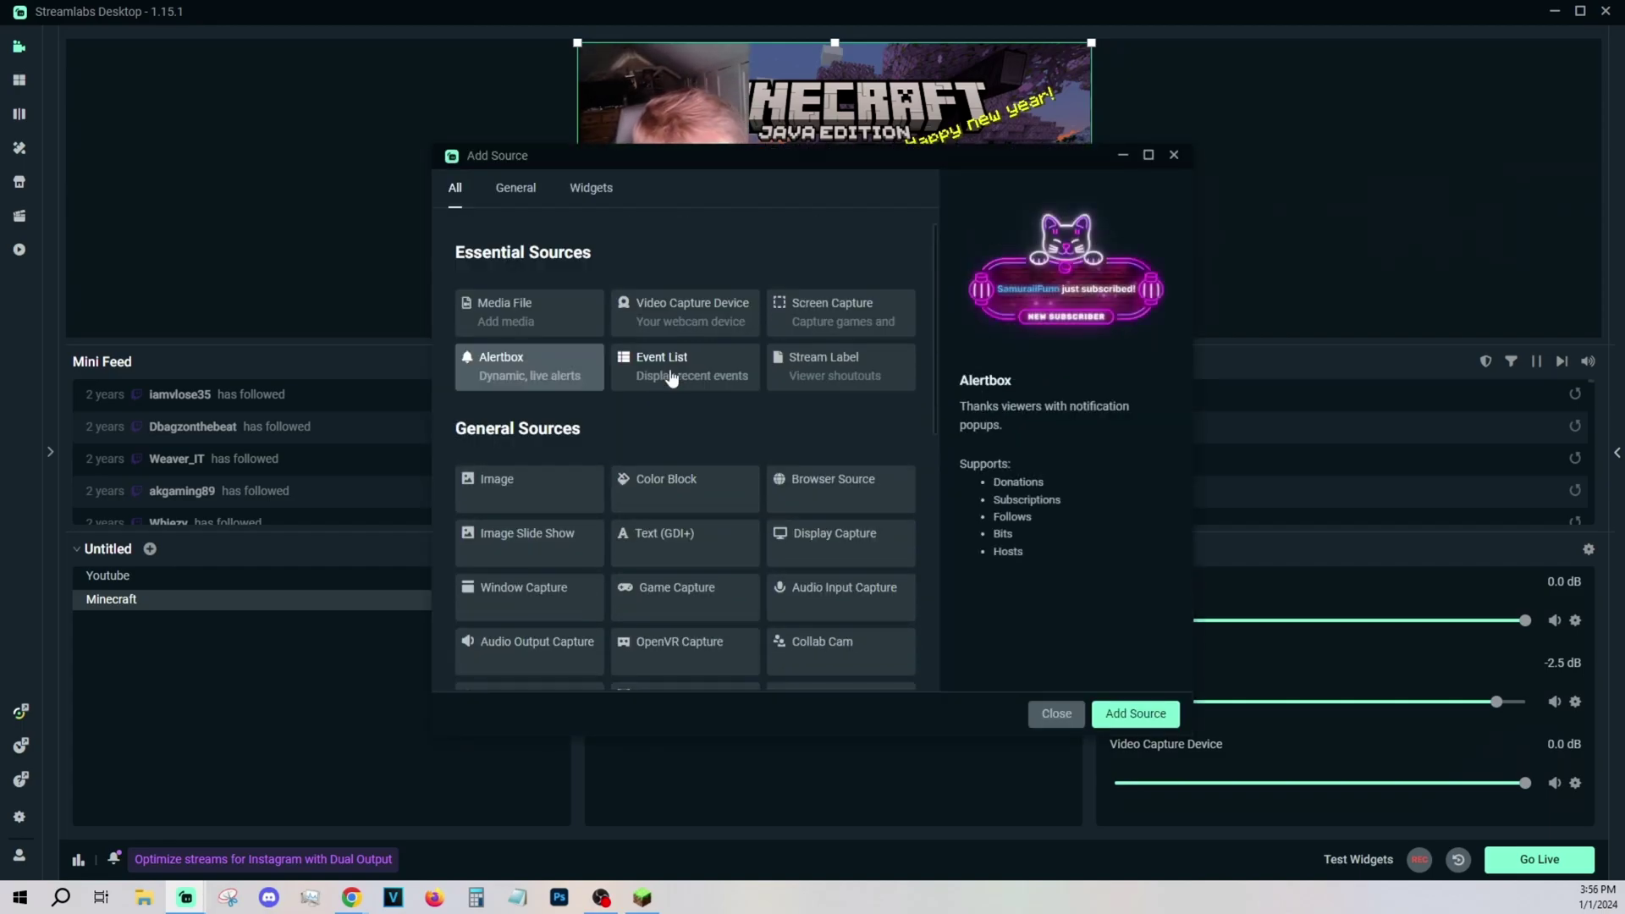
scroll(671, 379, "down", 1)
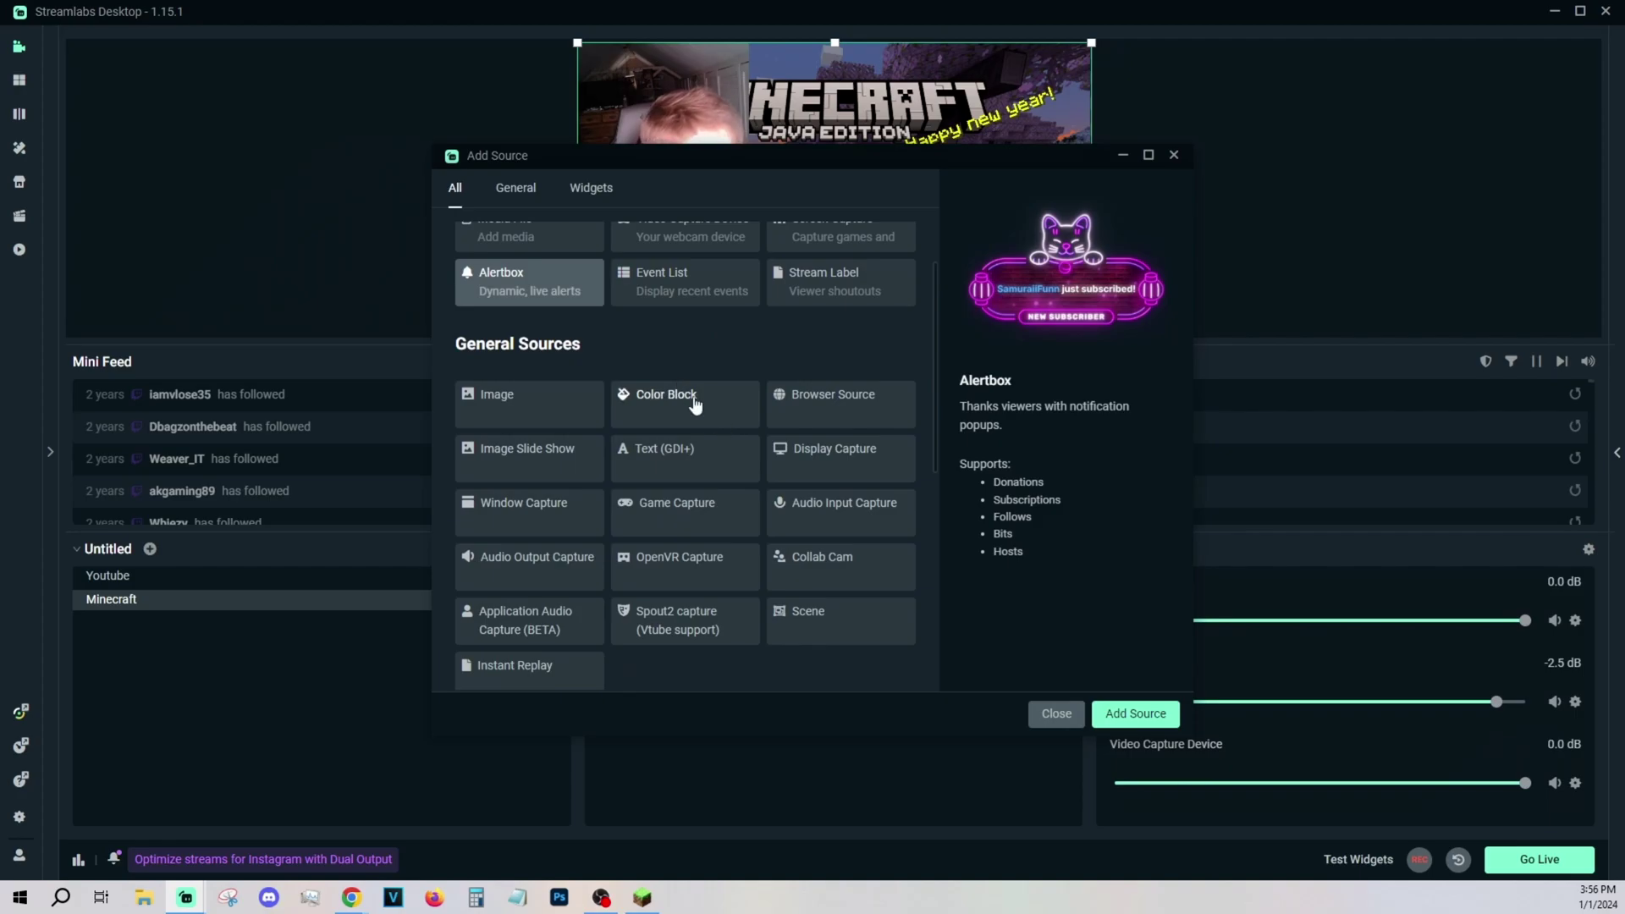
scroll(694, 405, "down", 4)
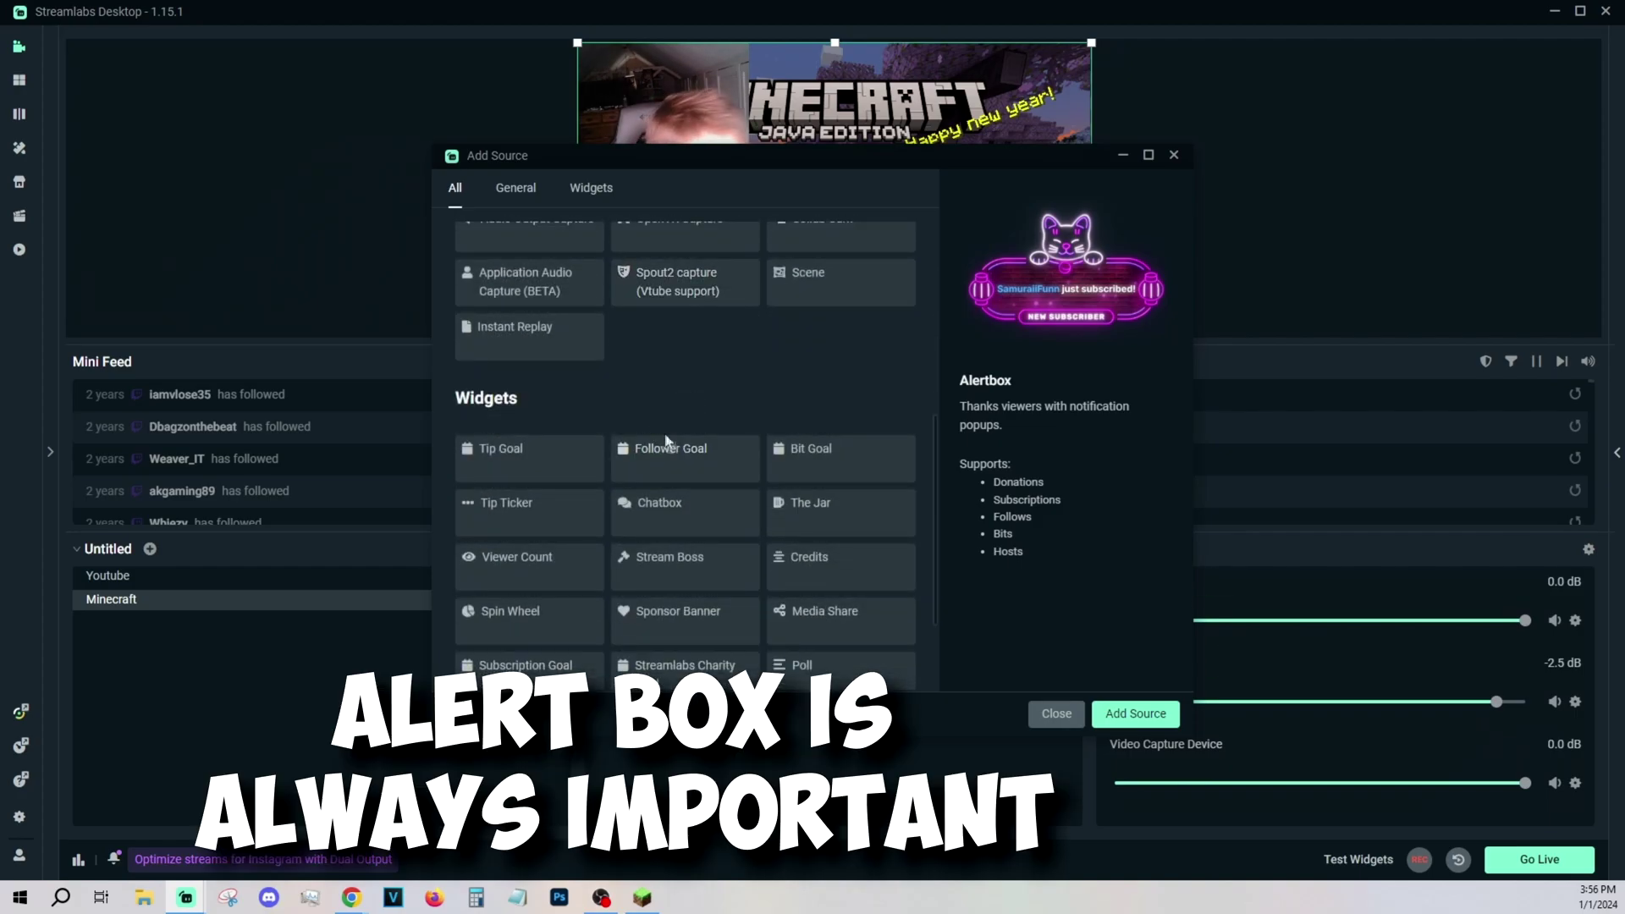
scroll(648, 428, "down", 1)
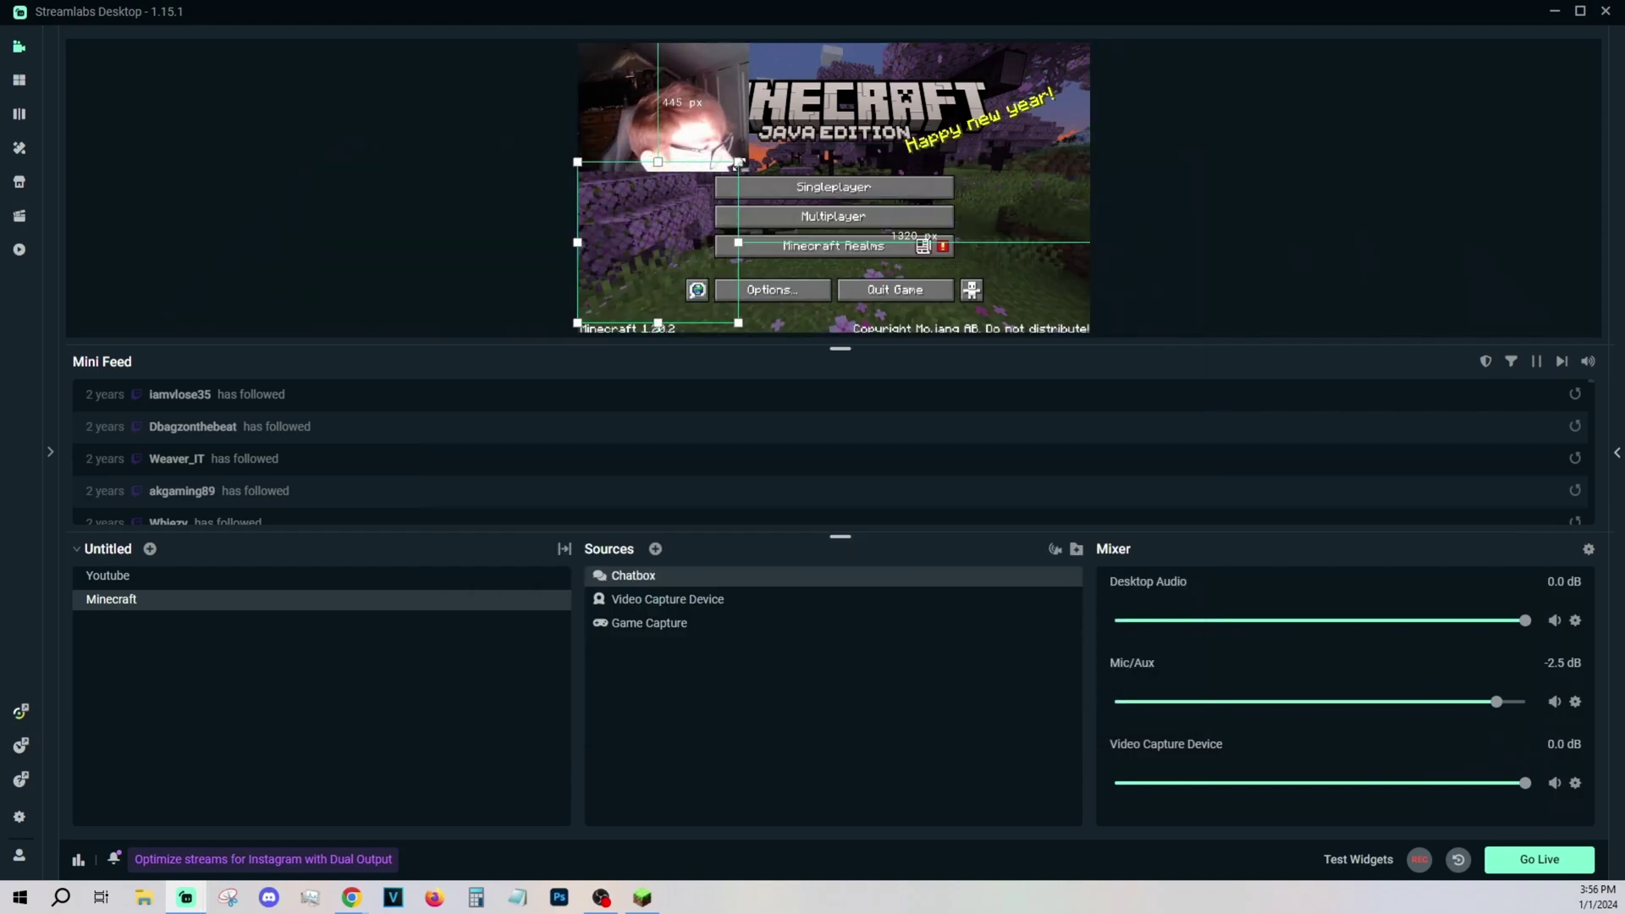
left_click_drag(739, 162, 710, 179)
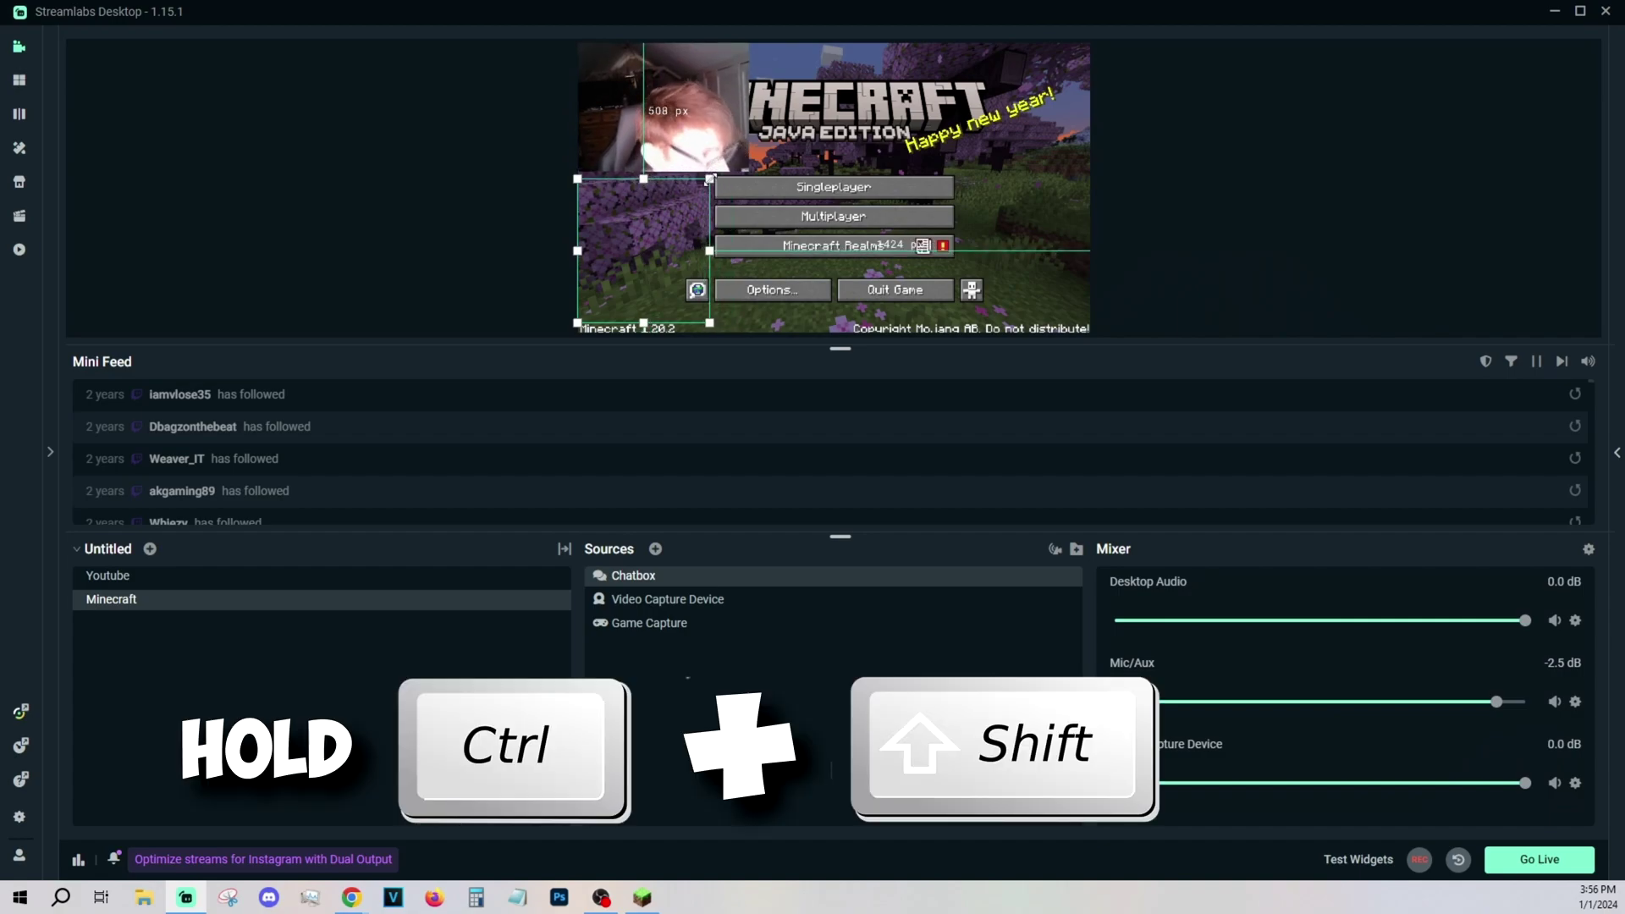
Crop the right, left and top edges of the Minecraft scene's webcam and keep it in the canvas's upper-left corner
left_click(747, 137)
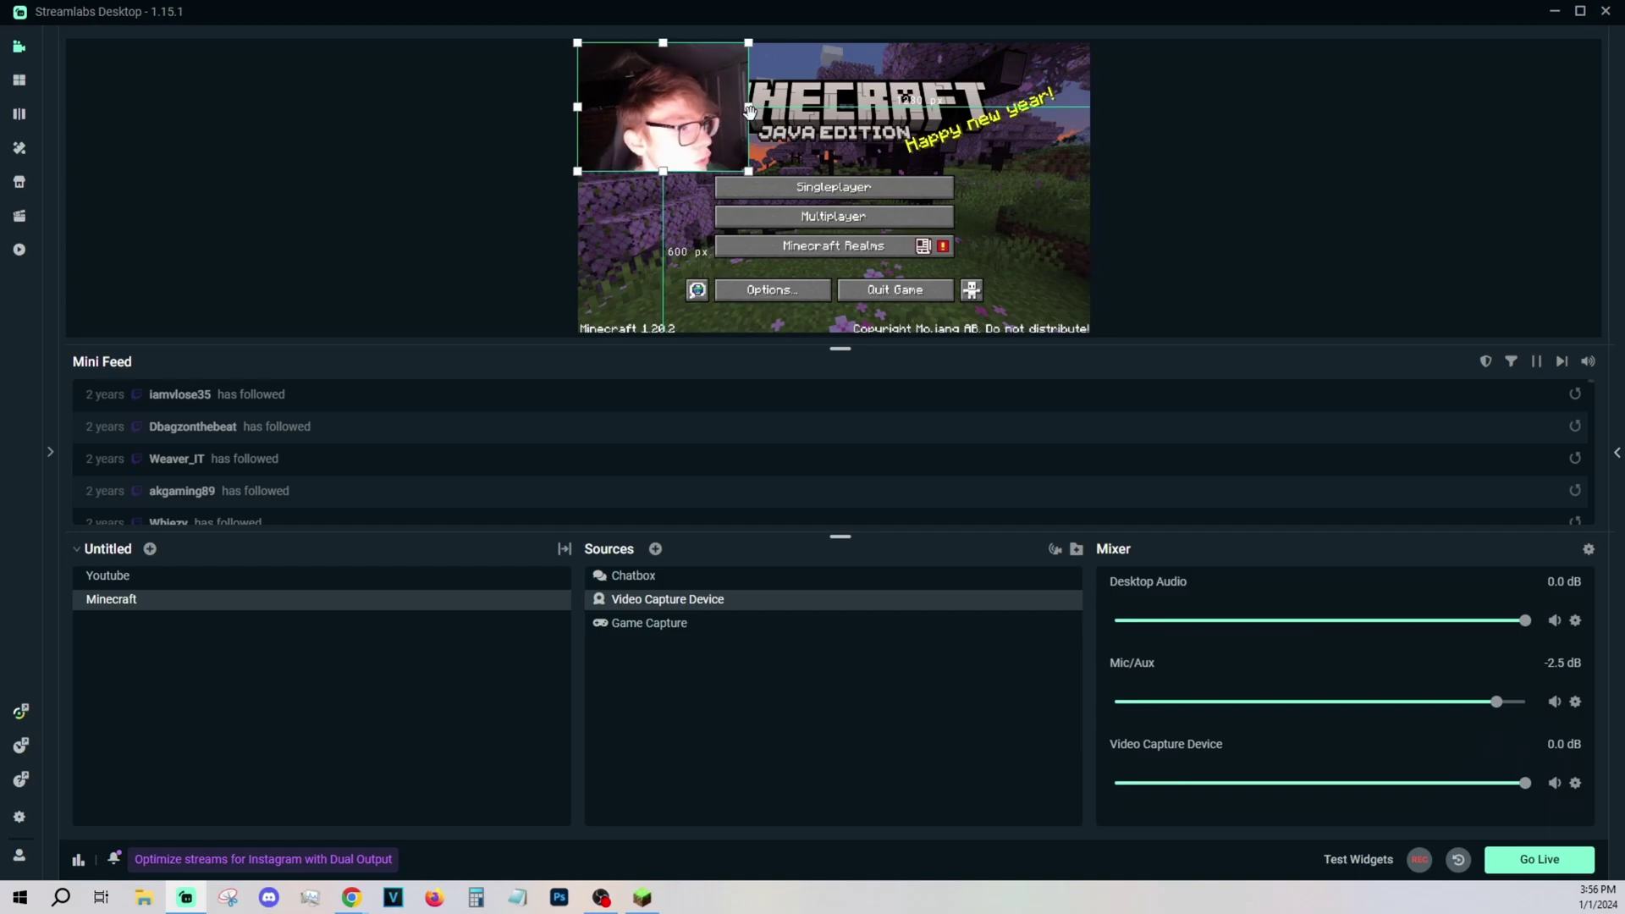
key("F1")
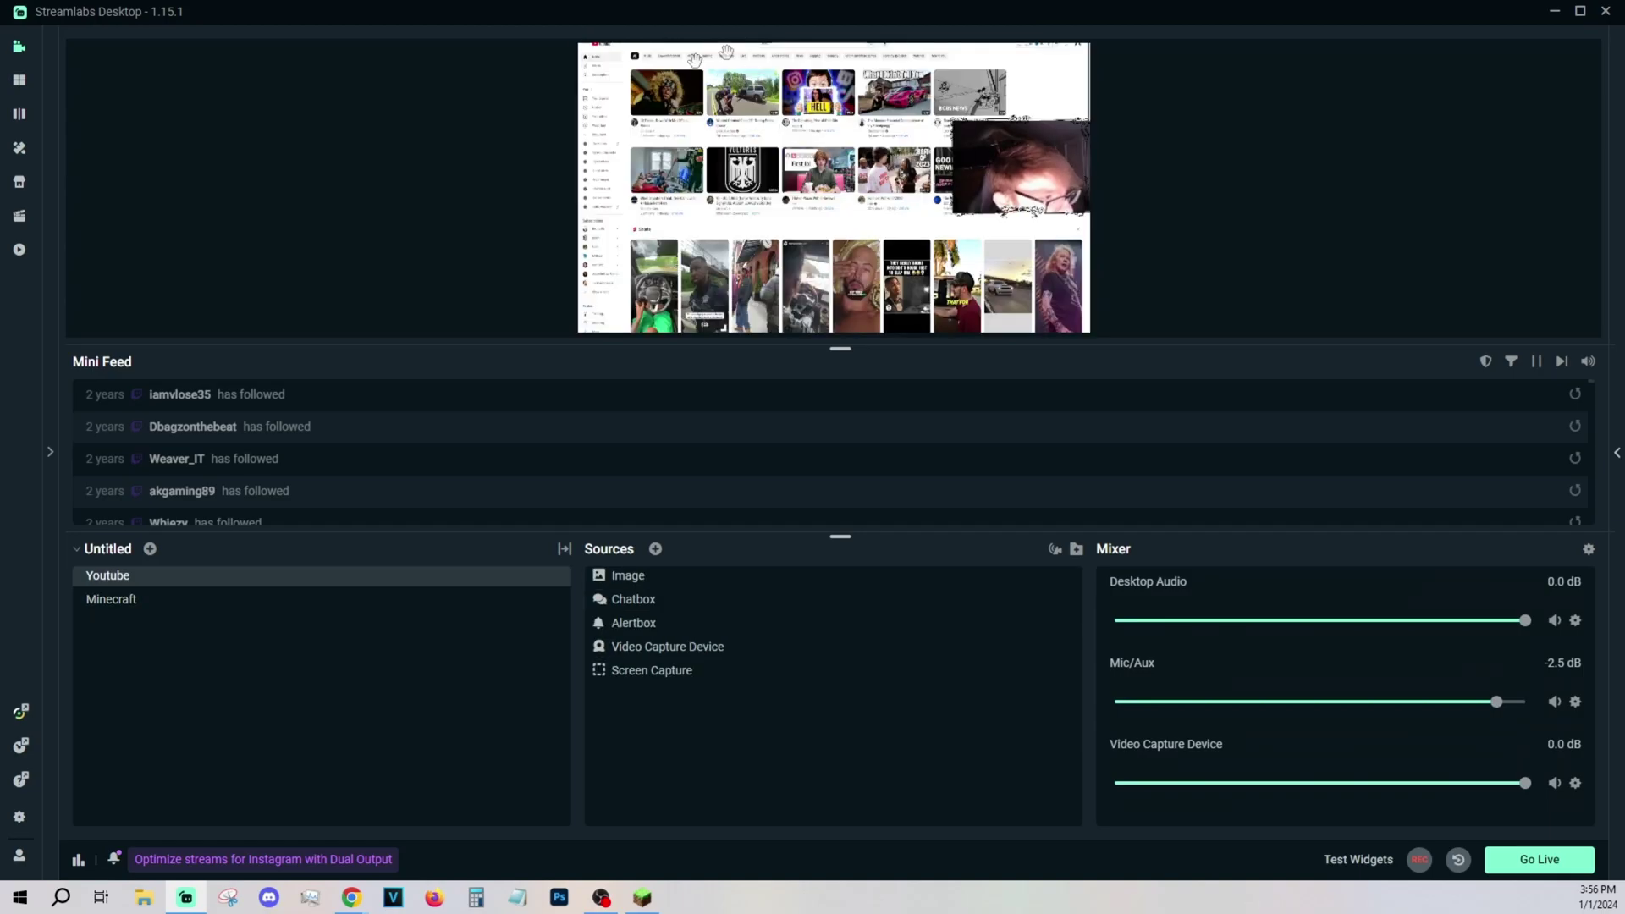
left_click(225, 600)
left_click(638, 136)
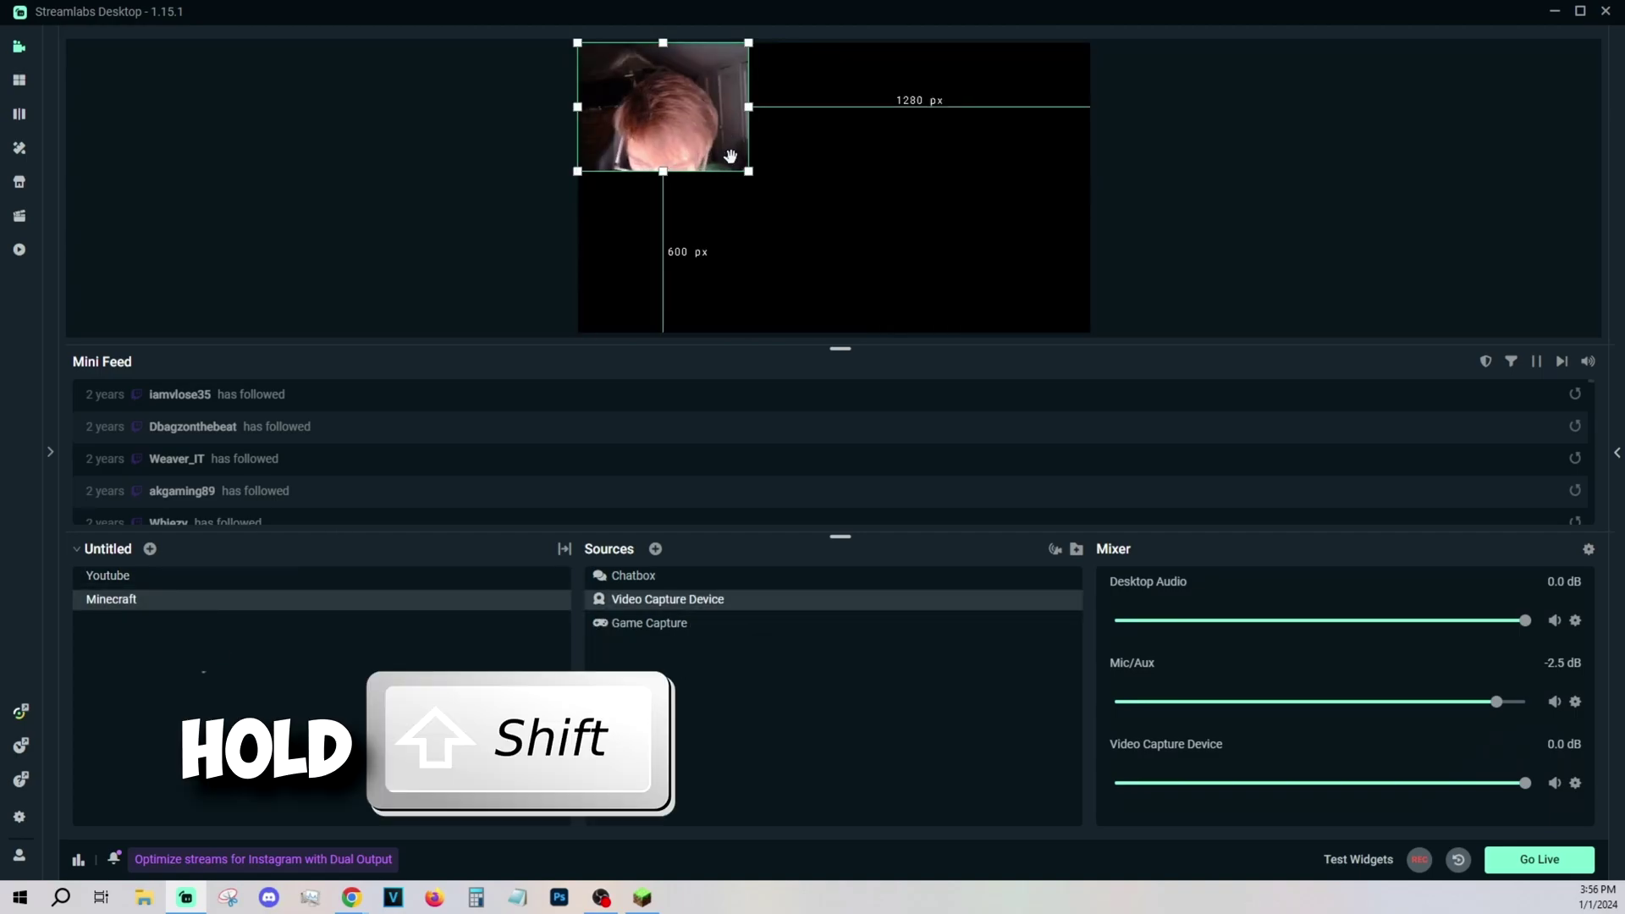
left_click_drag(747, 106, 726, 113)
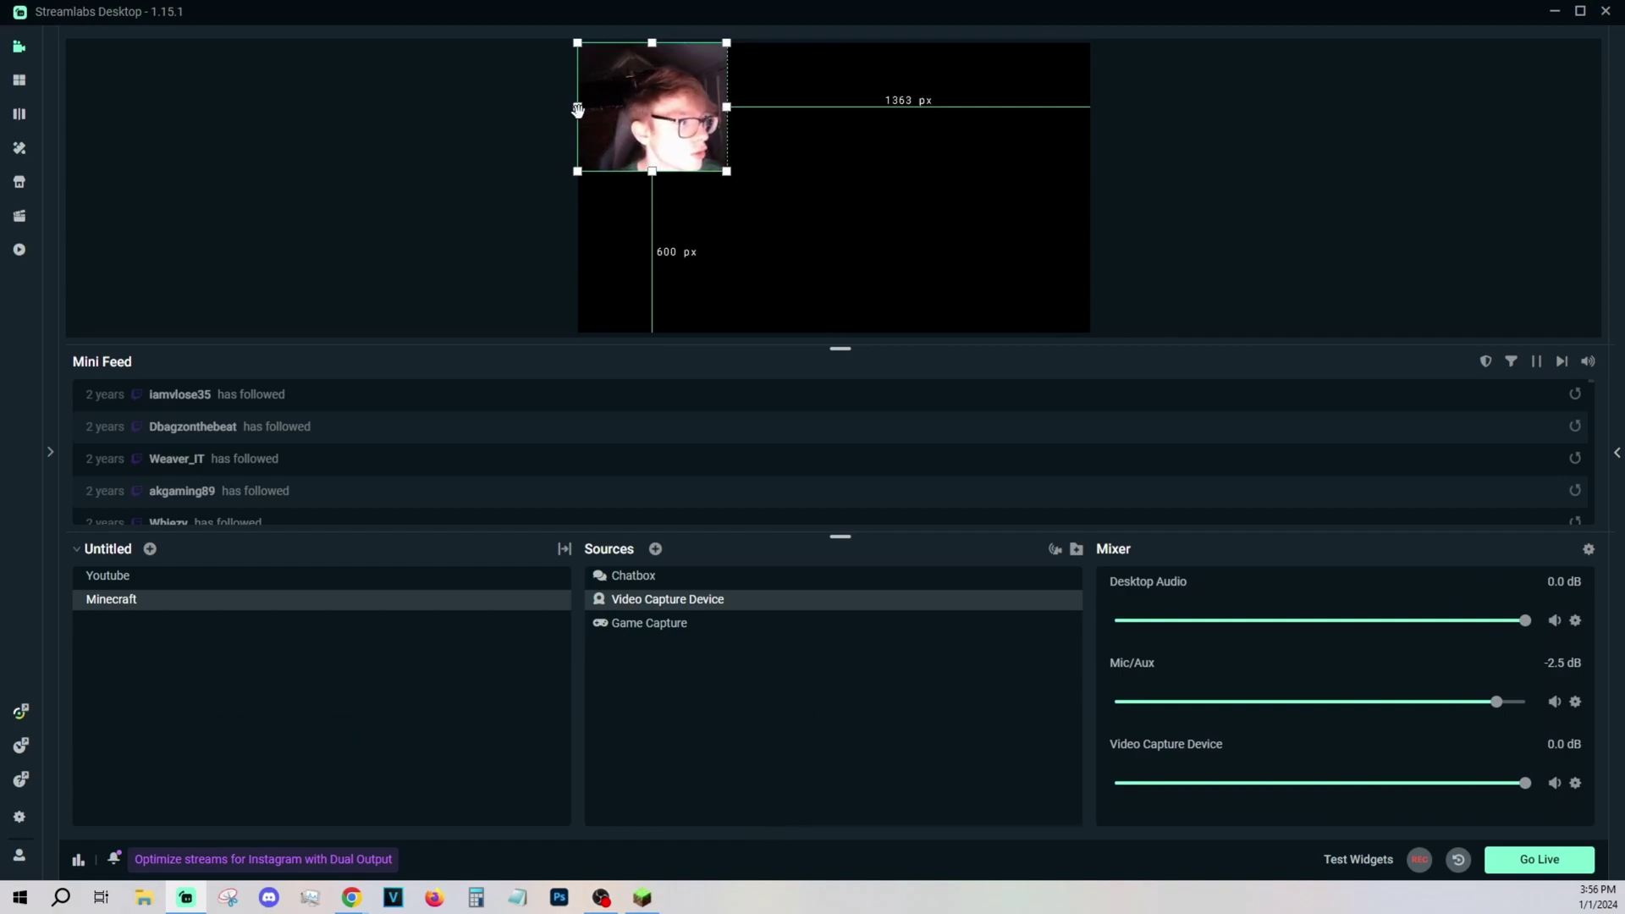
left_click_drag(578, 108, 592, 107)
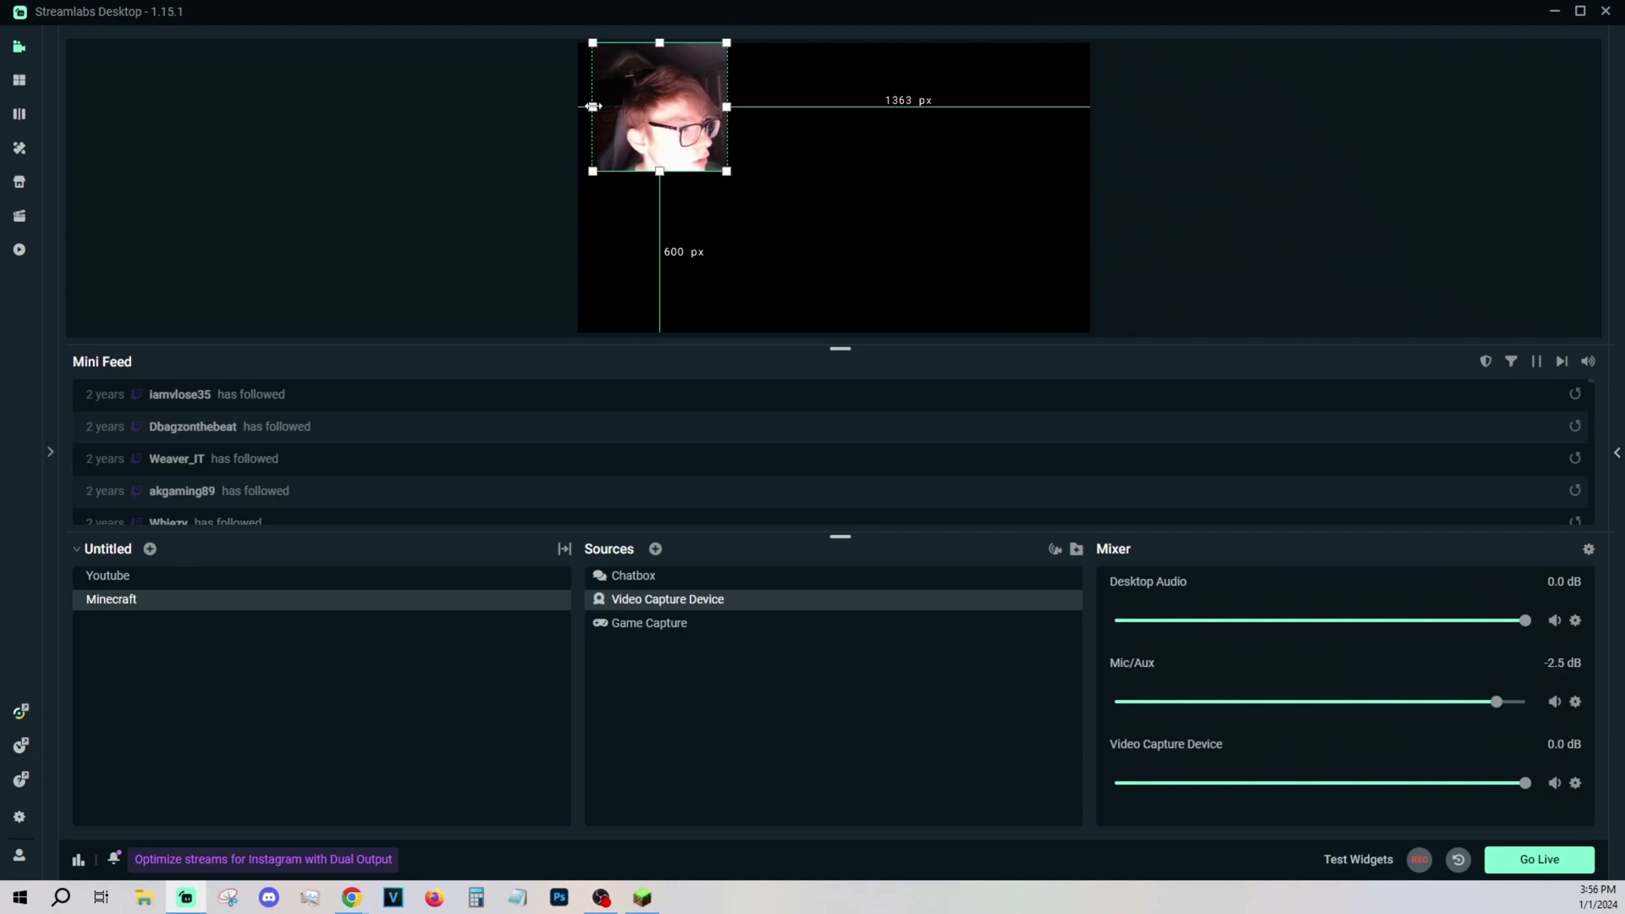
left_click_drag(660, 42, 613, 94)
left_click(843, 190)
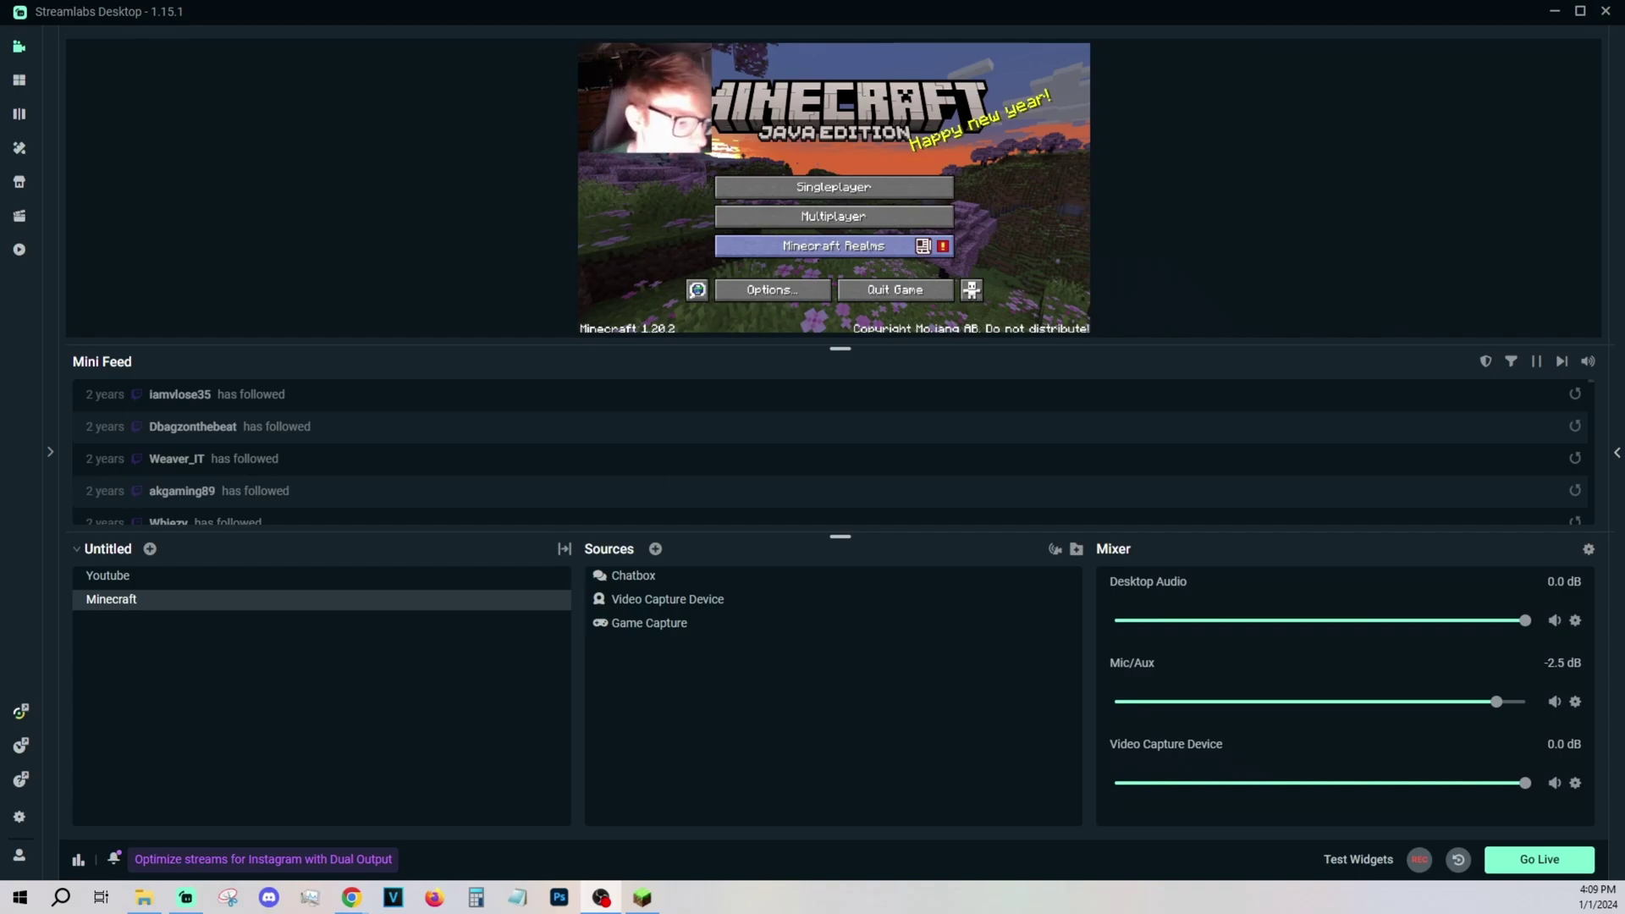
Open the settings and review the general options and the Twitch connection among the stream destinations
left_click(16, 810)
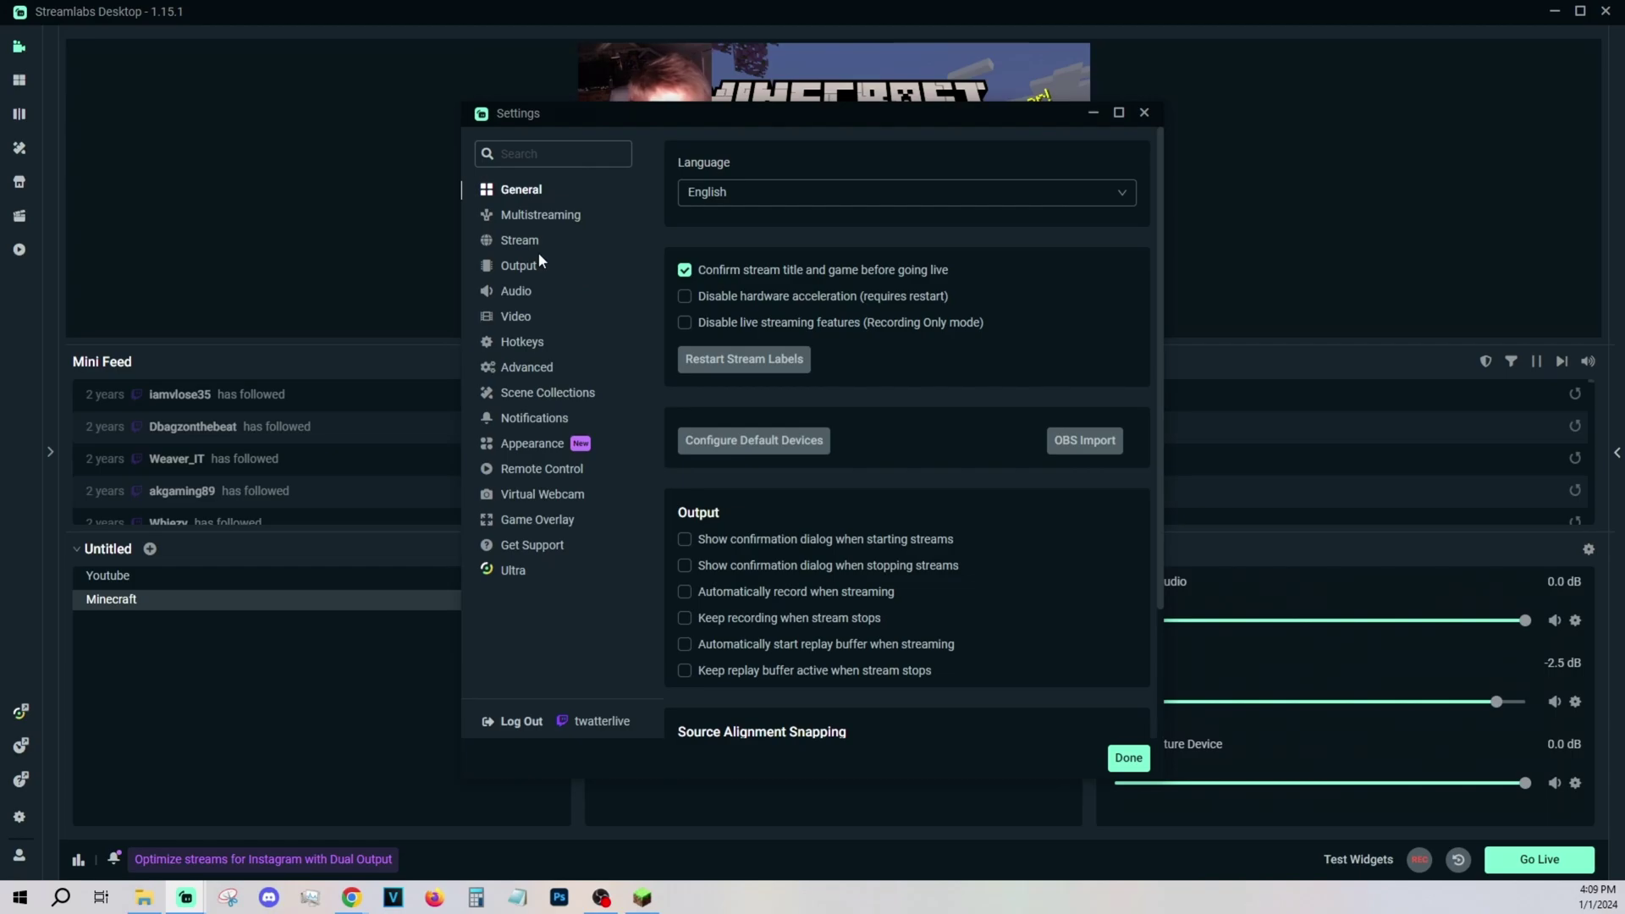
scroll(789, 298, "down", 2)
scroll(788, 298, "up", 2)
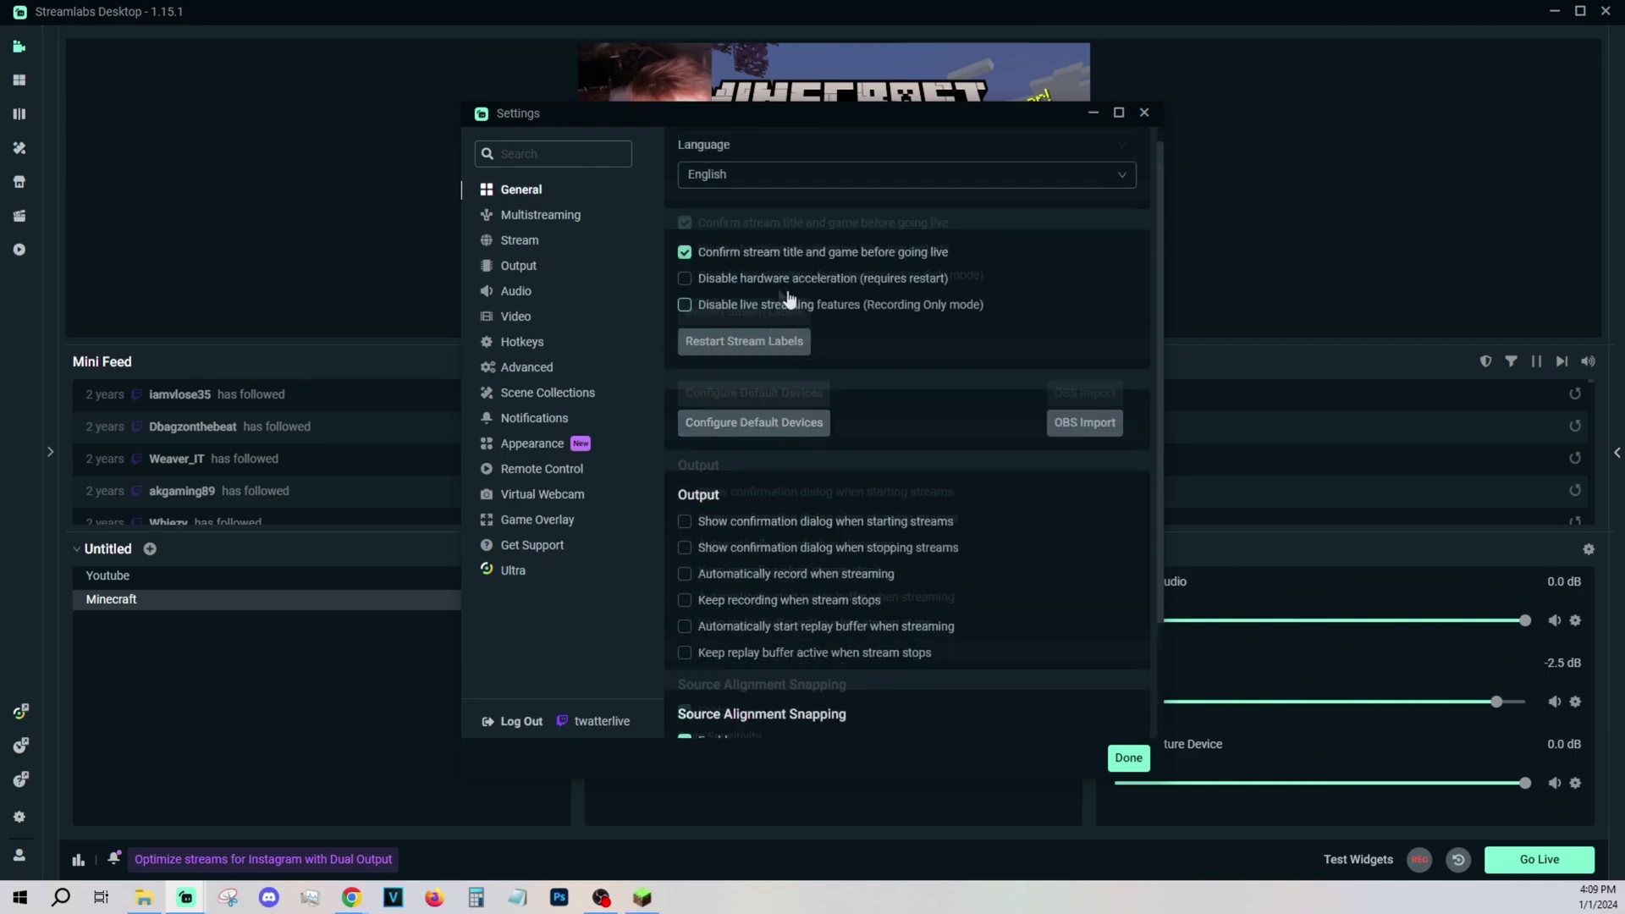
scroll(790, 220, "down", 2)
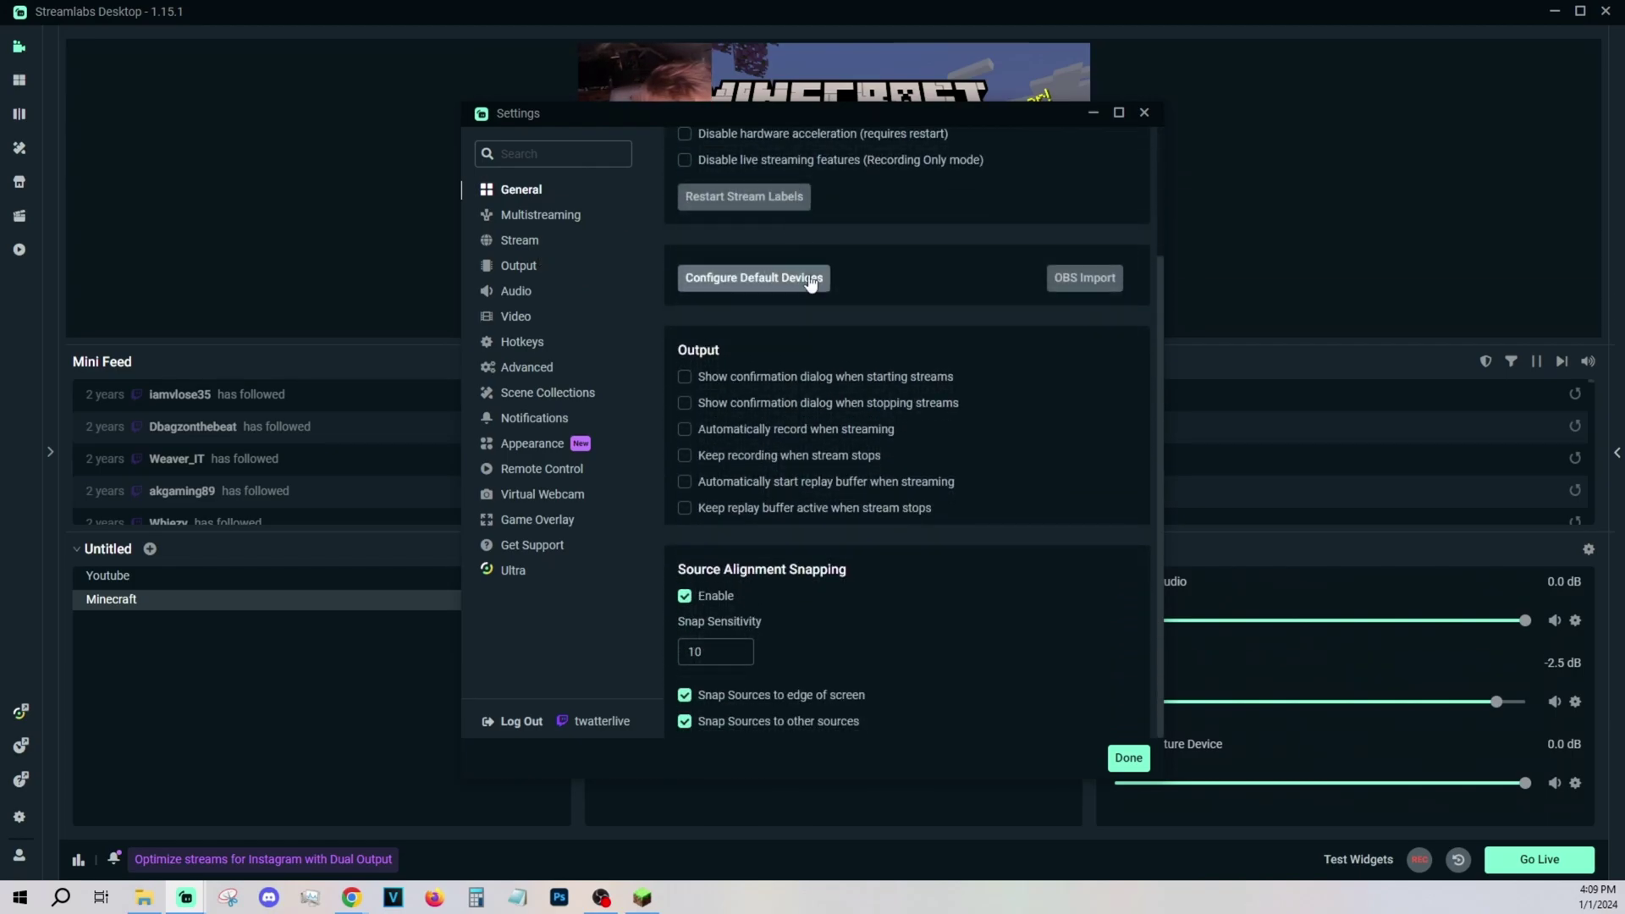
scroll(693, 530, "up", 3)
left_click(552, 242)
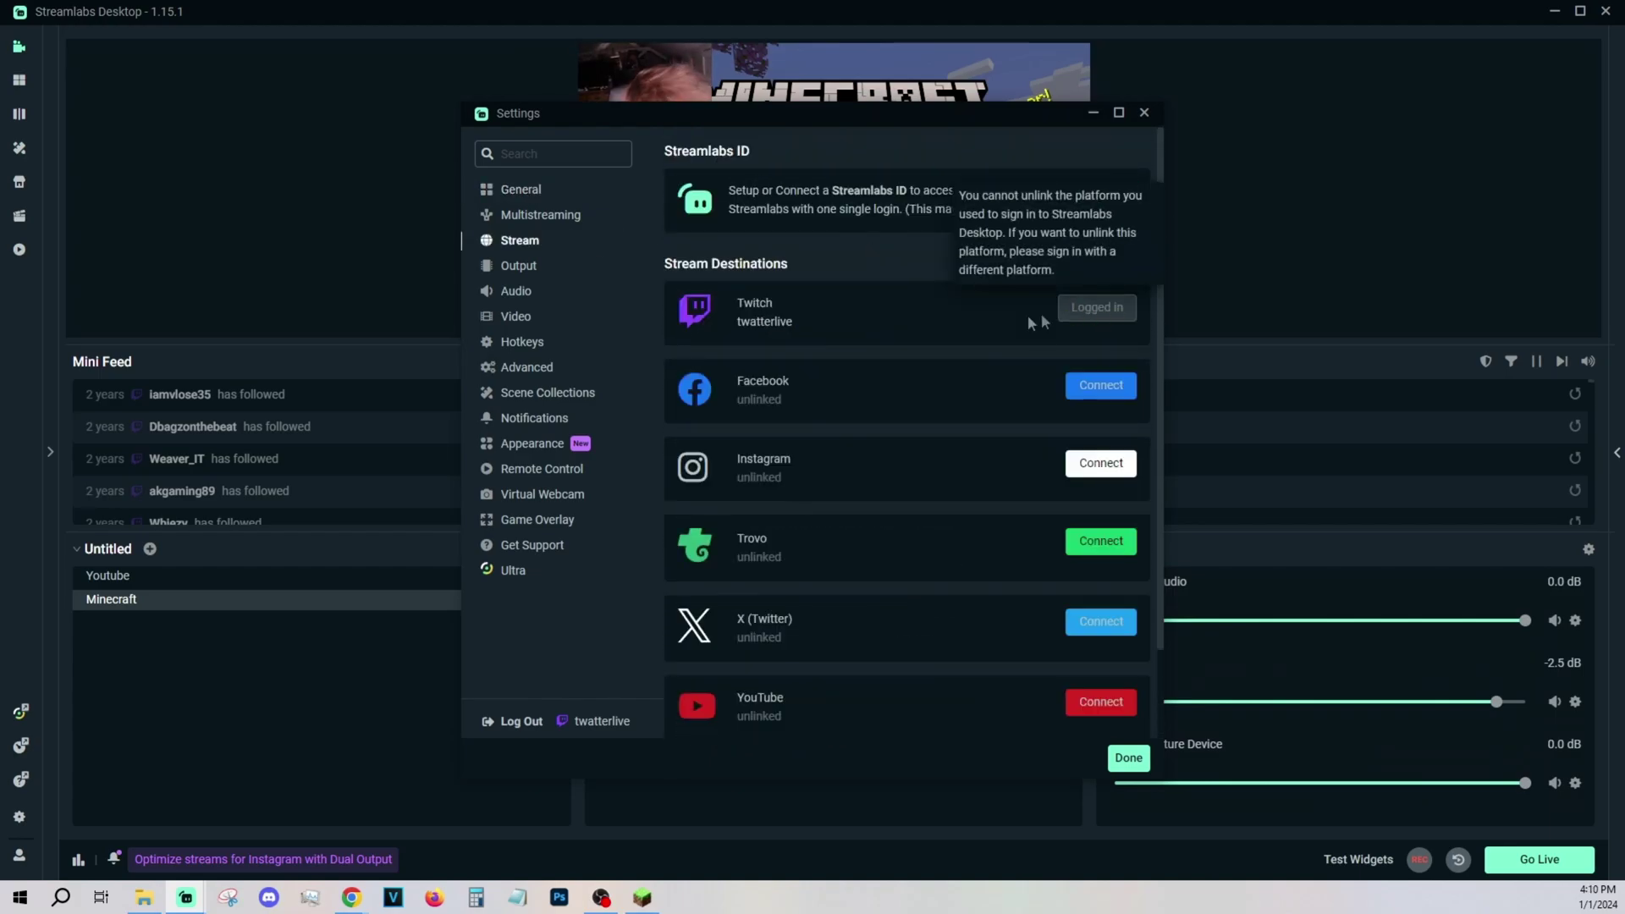
mouse_move(1093, 307)
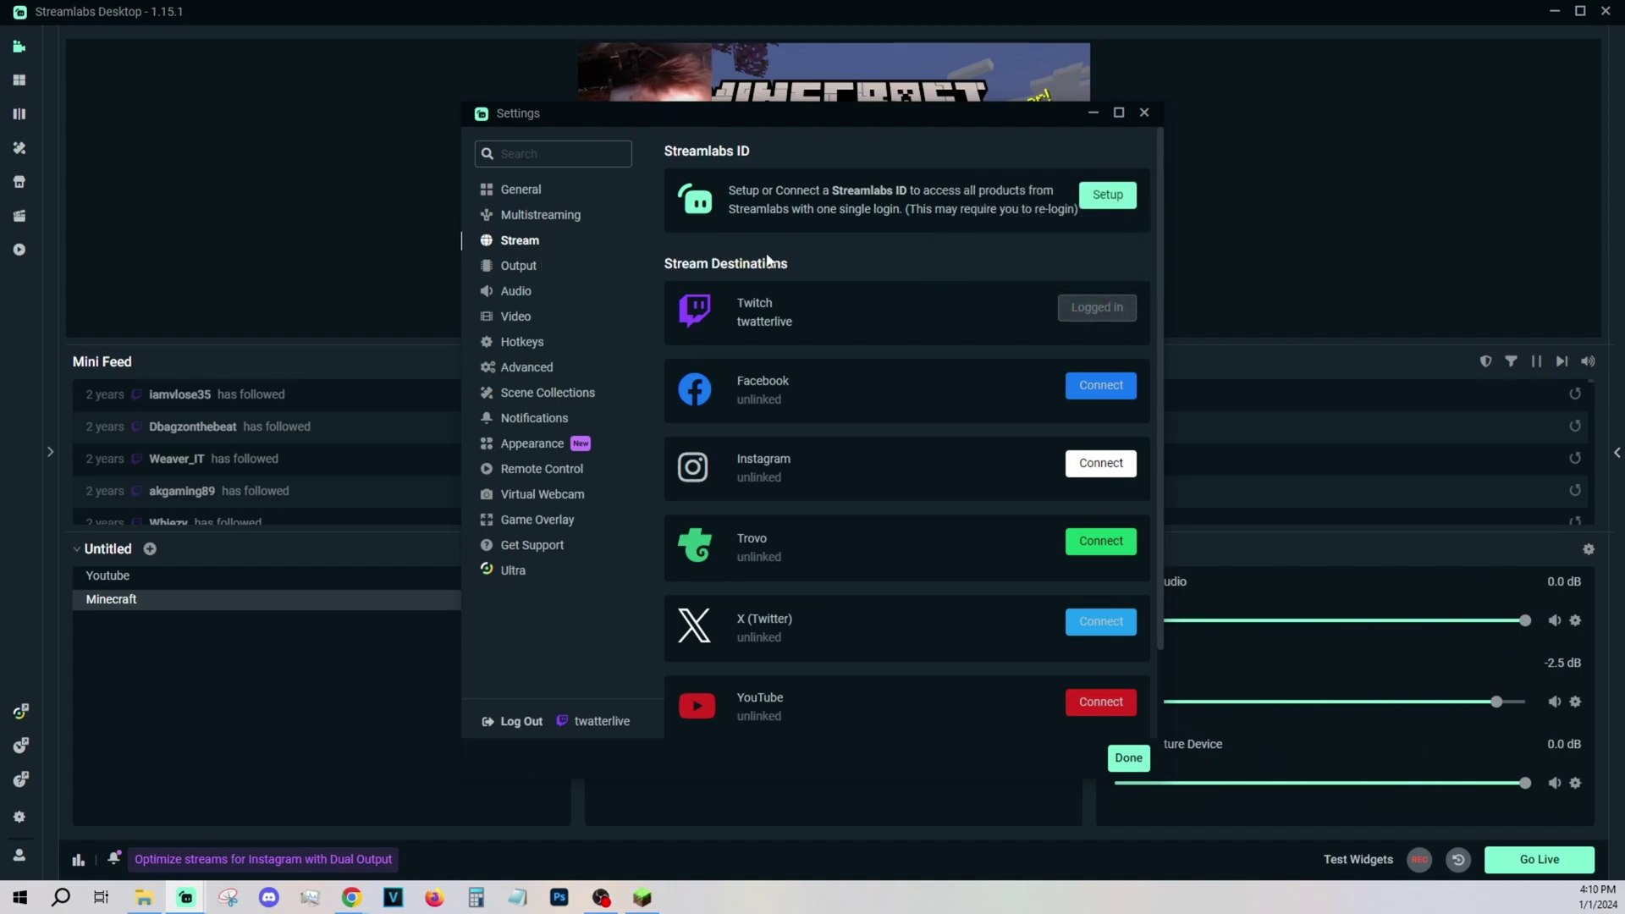
Review the output settings for streaming bitrate, encoder, recording path and format, and replay buffer
left_click(539, 275)
scroll(795, 262, "down", 1)
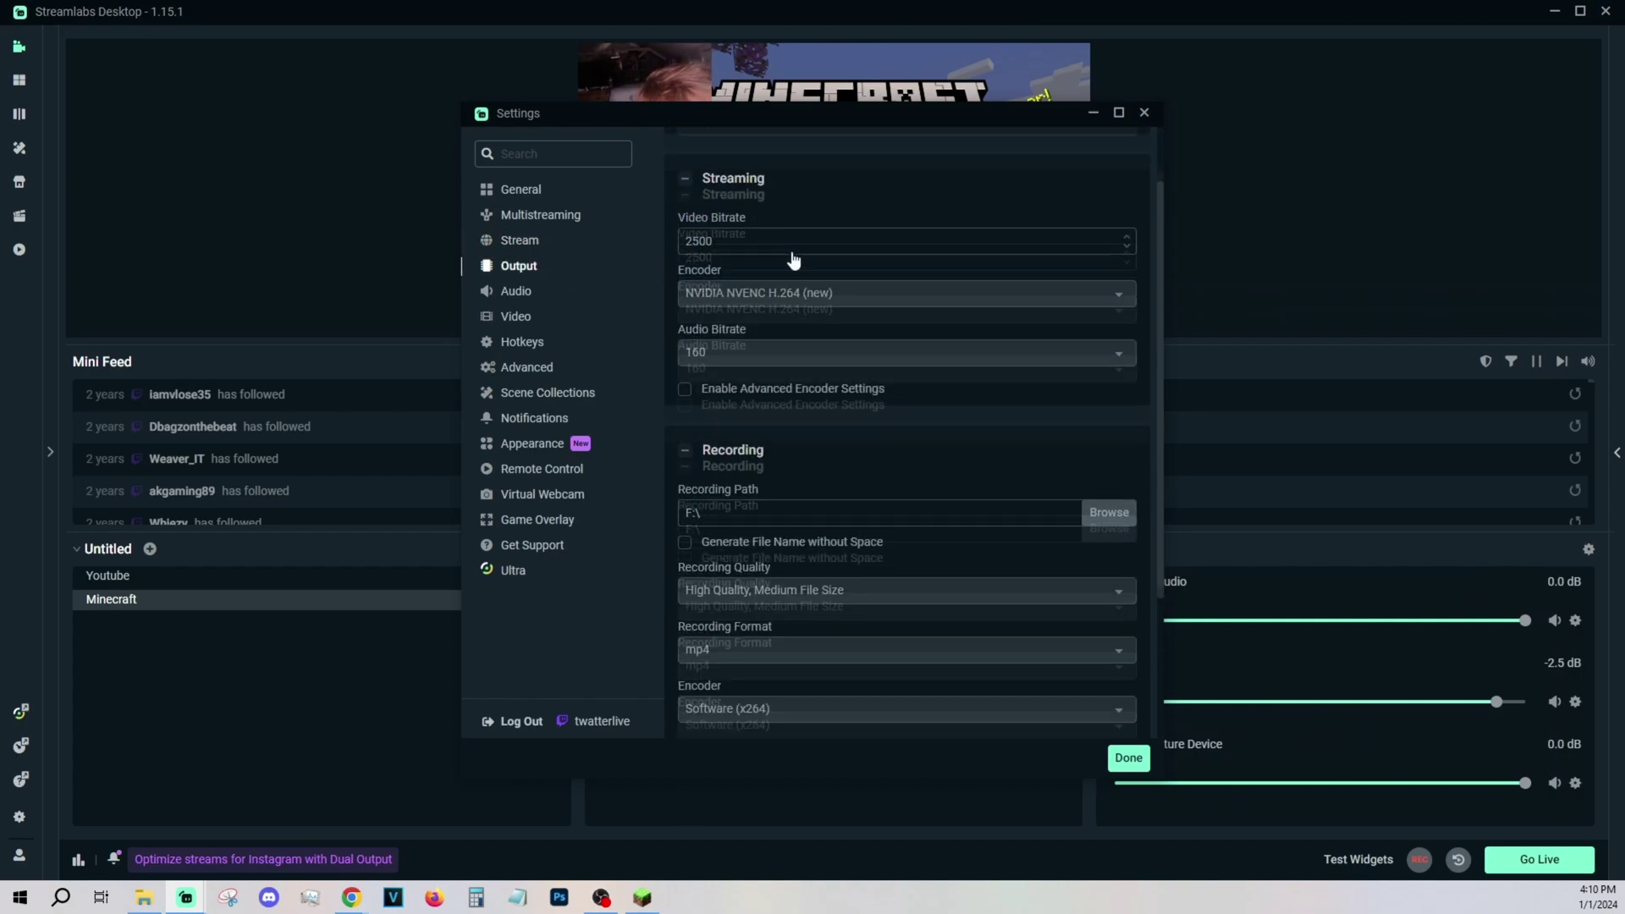
scroll(762, 296, "up", 1)
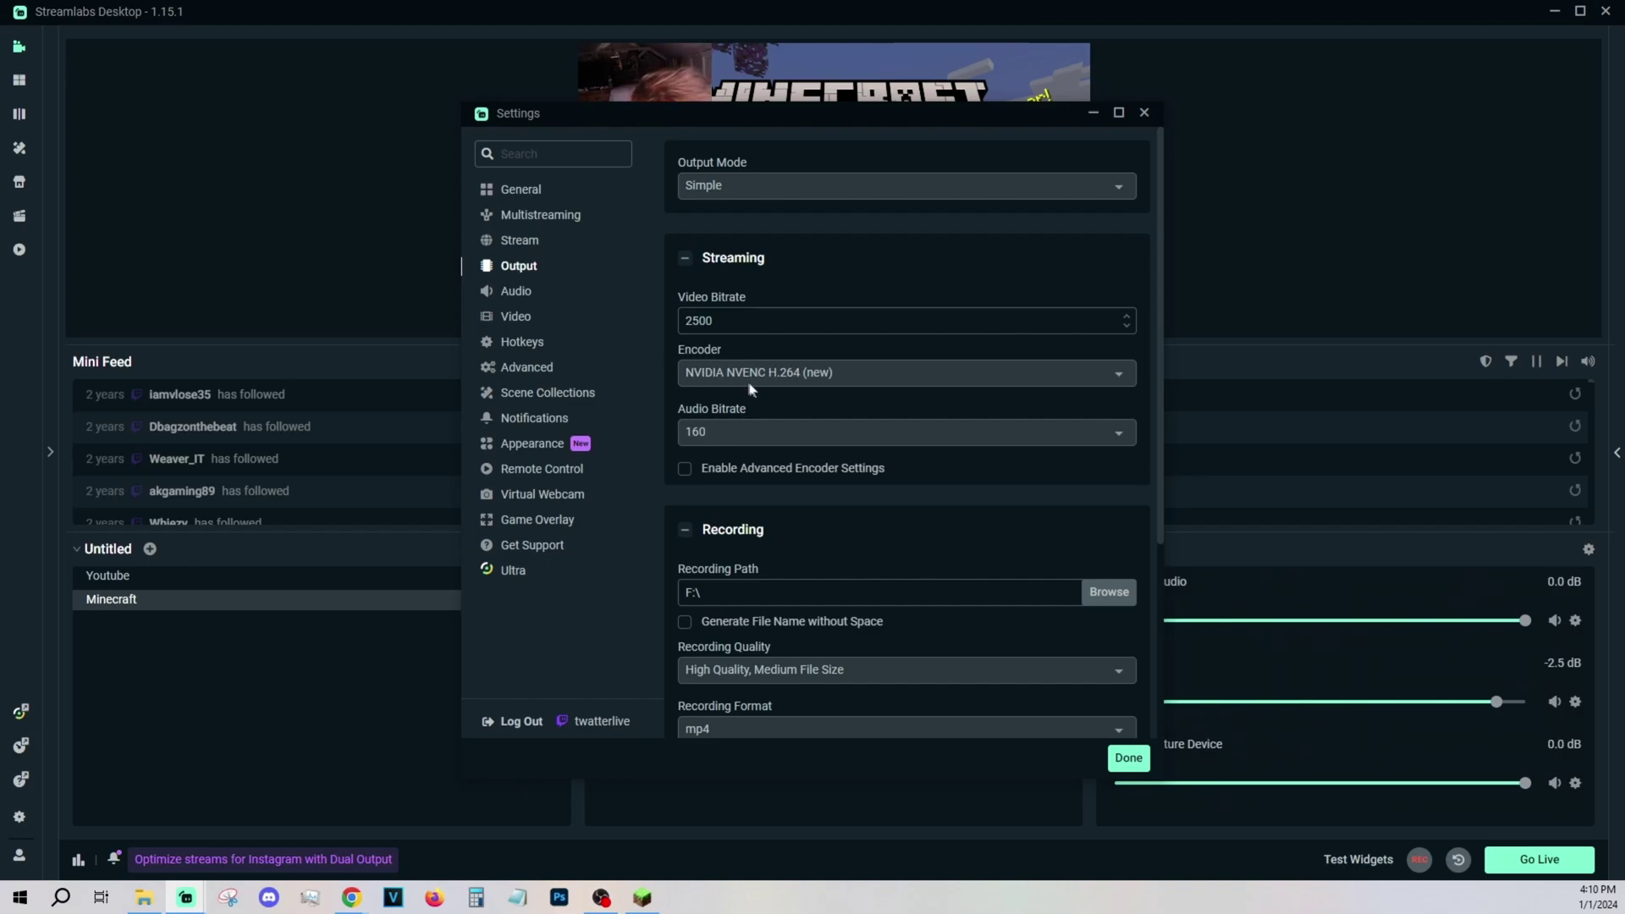
scroll(751, 390, "down", 2)
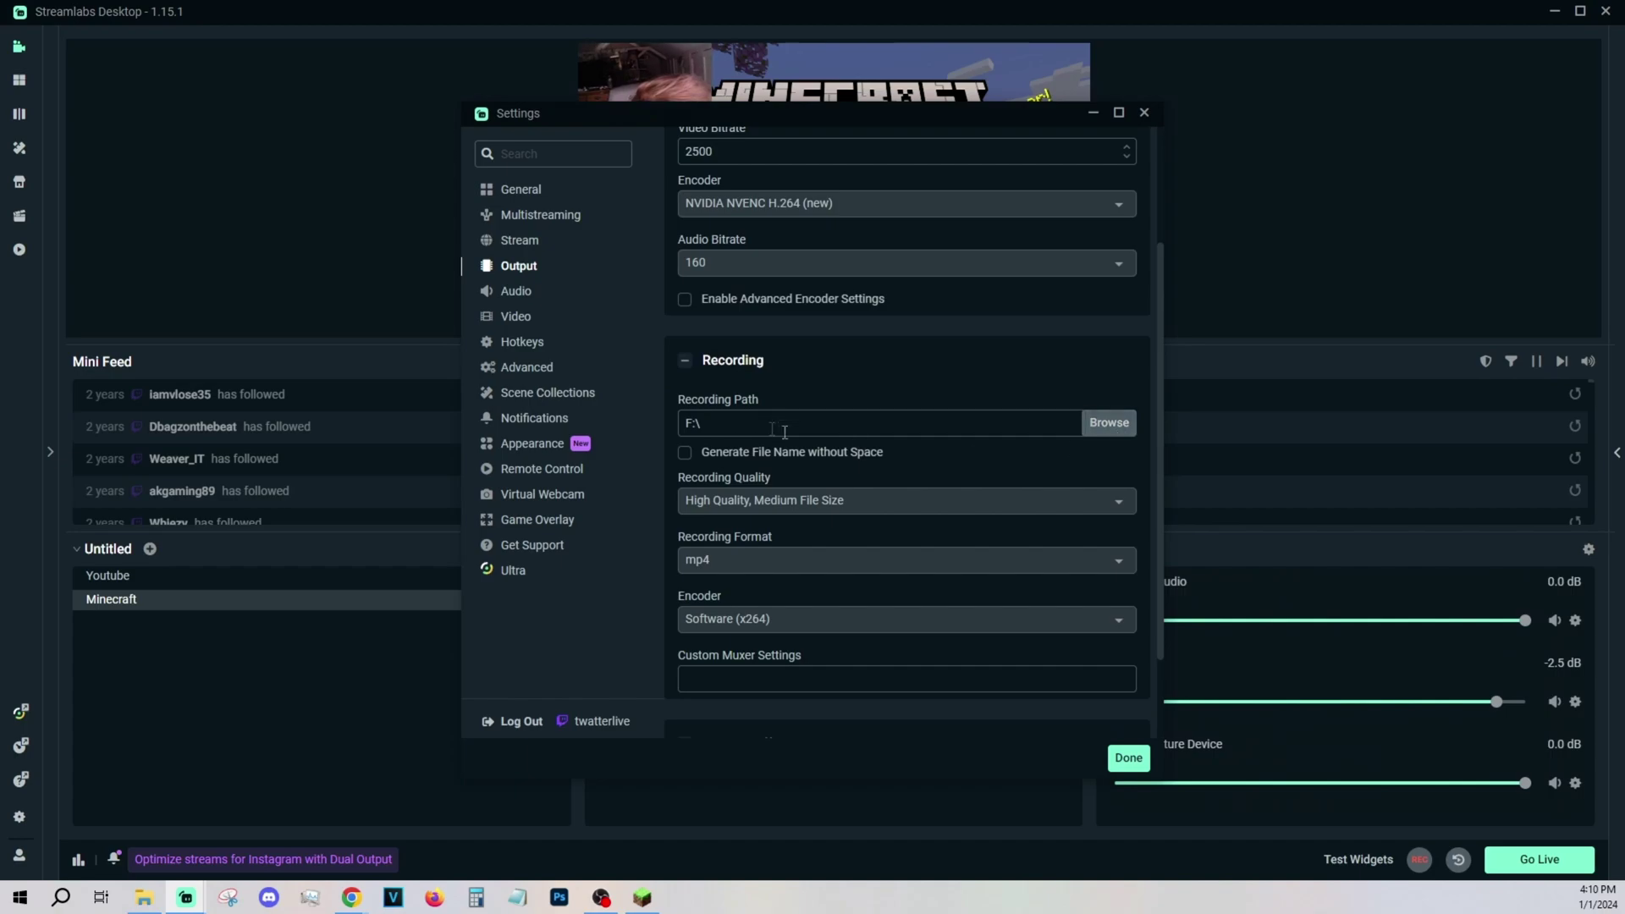
scroll(745, 392, "down", 1)
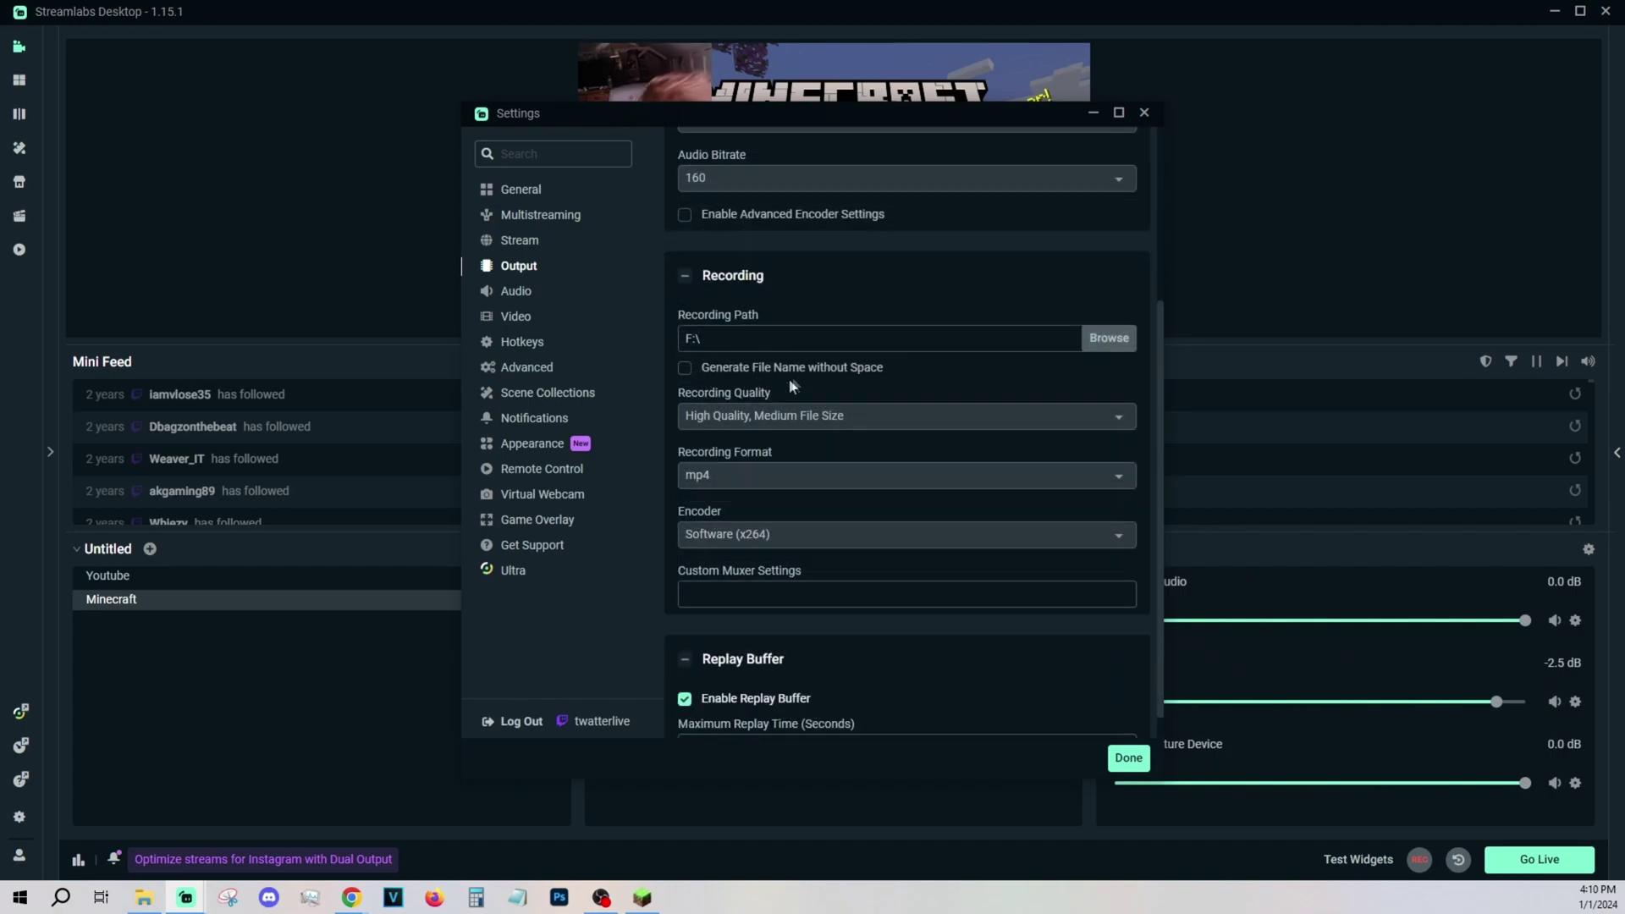
scroll(755, 393, "down", 1)
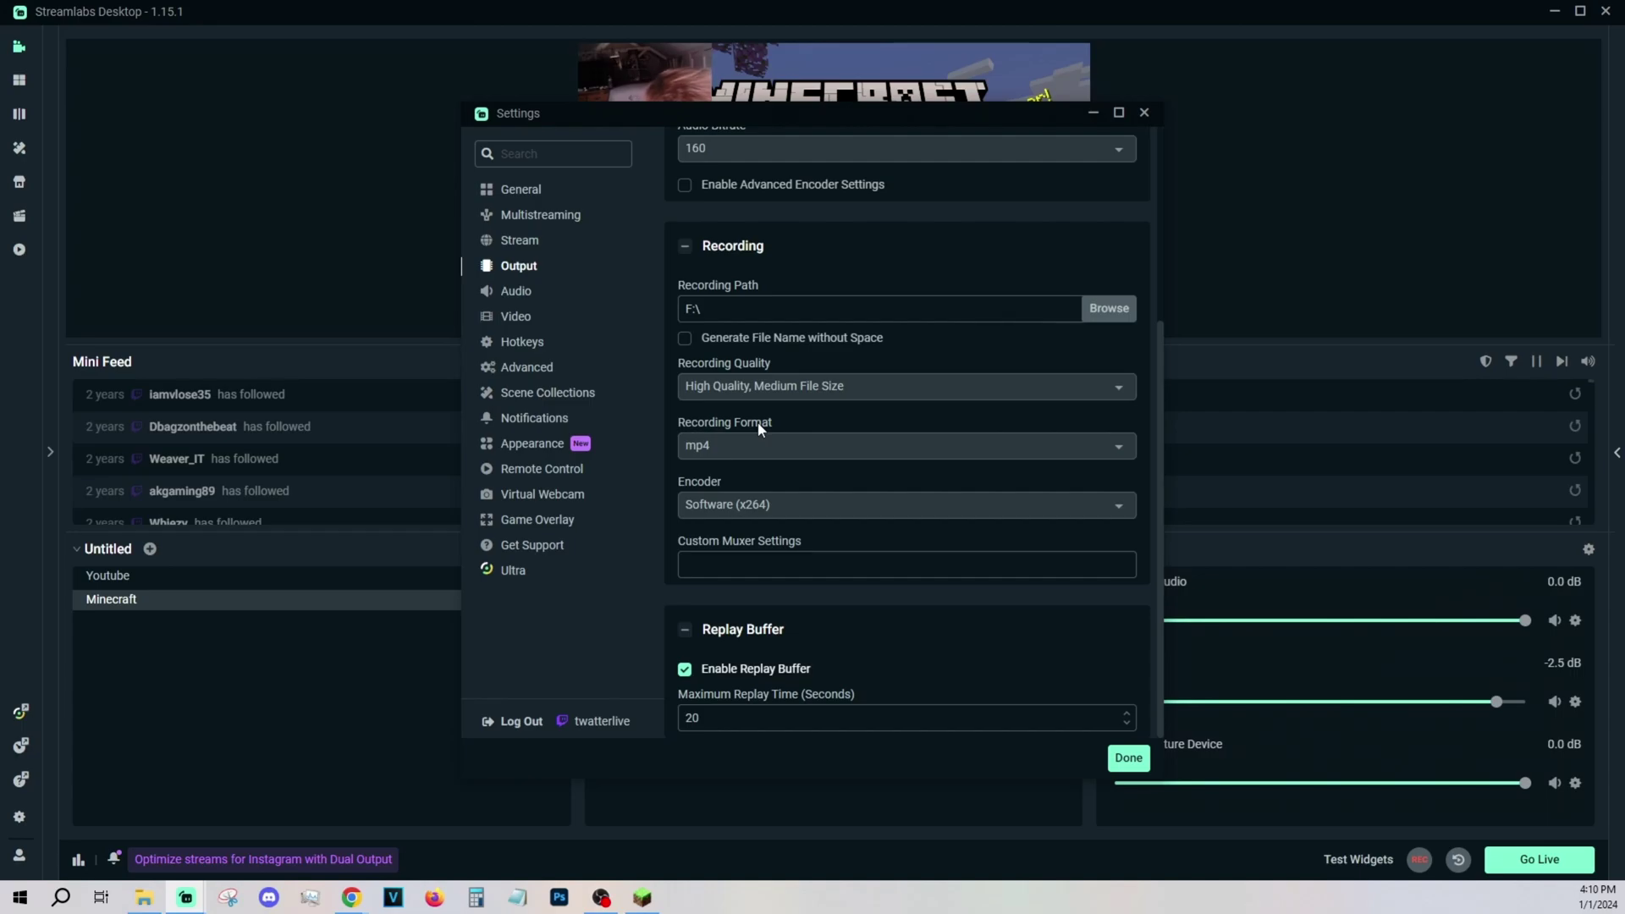
Set Desktop Audio Device 1 to LC27RG50 (NVIDIA High Definition Audio) and Mic/Auxiliary Device 1 to Microphone (Yeti X)
left_click(512, 293)
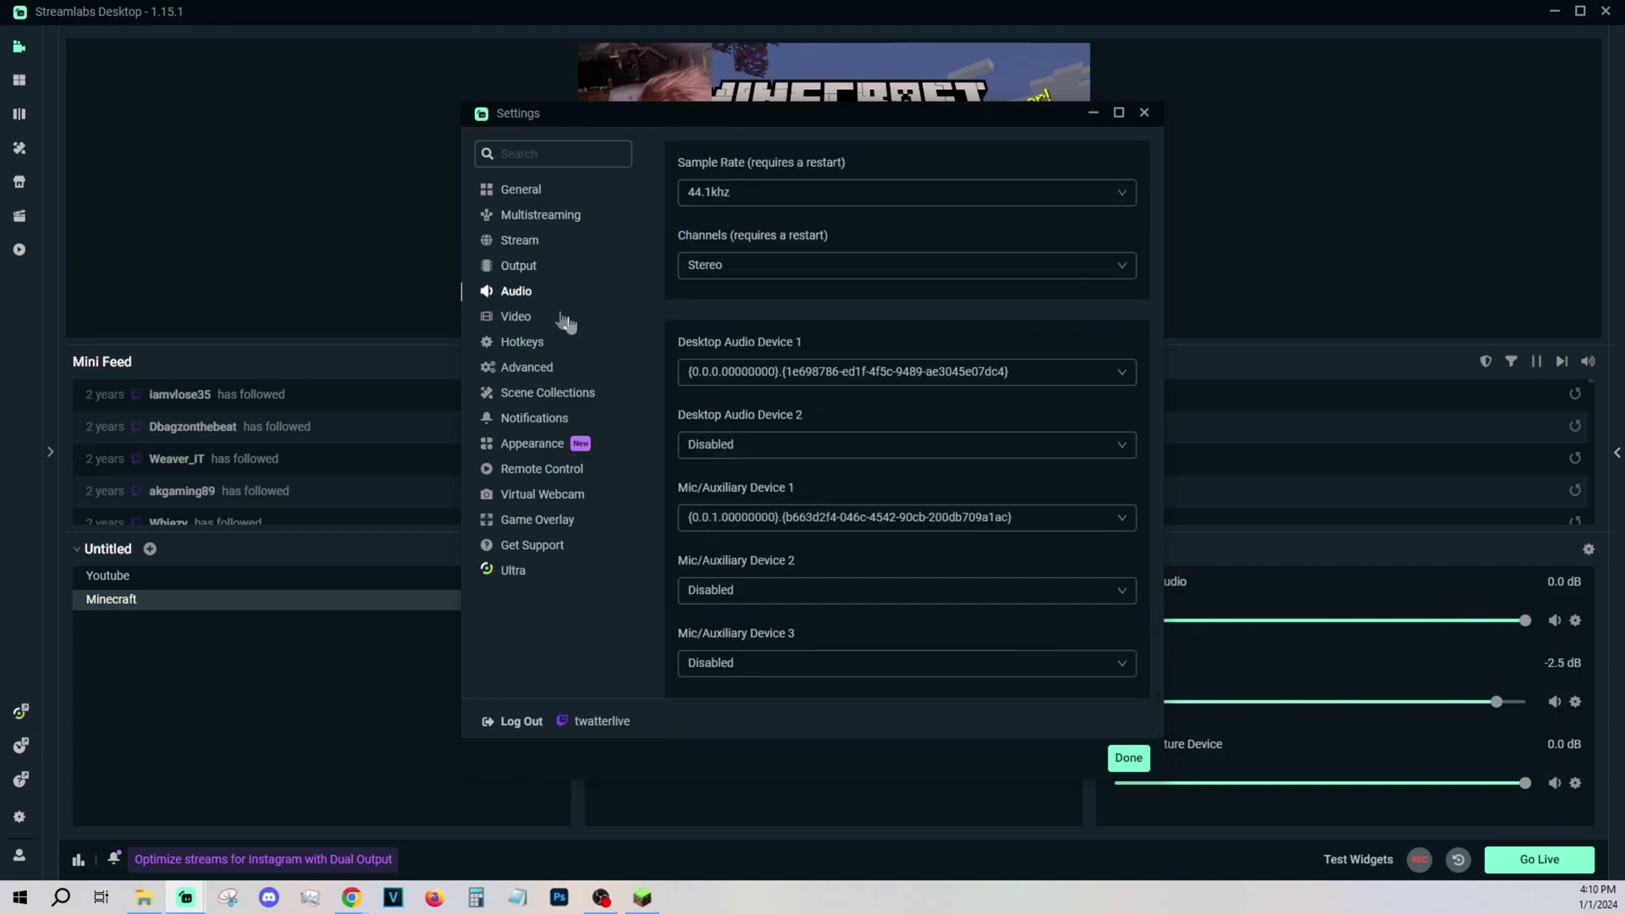
left_click(787, 378)
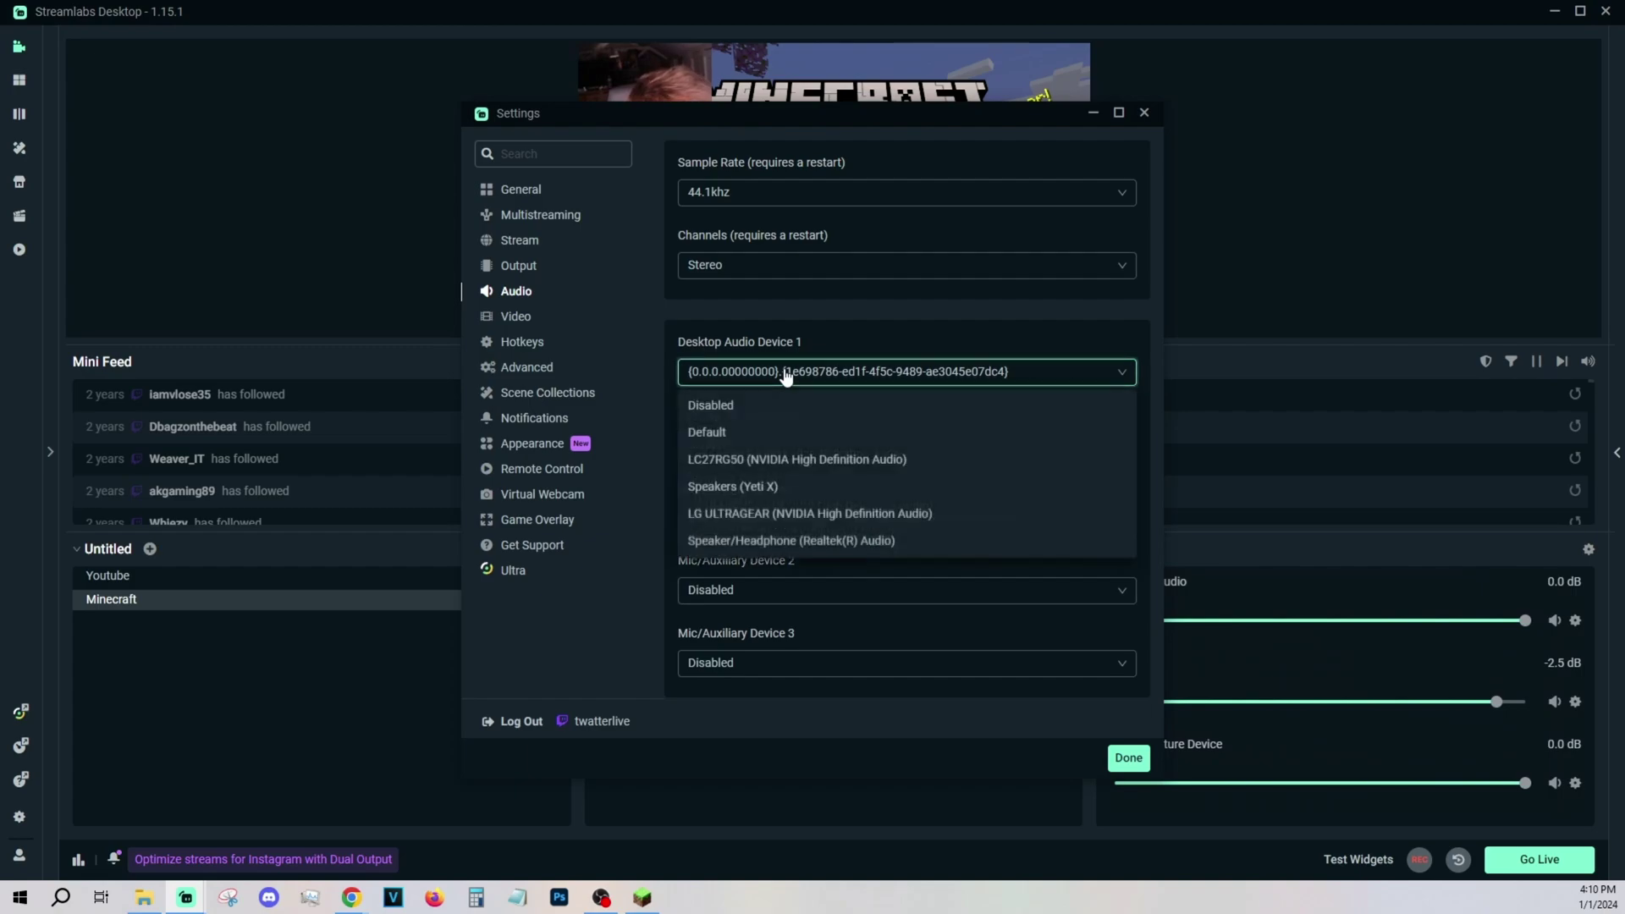
left_click(765, 491)
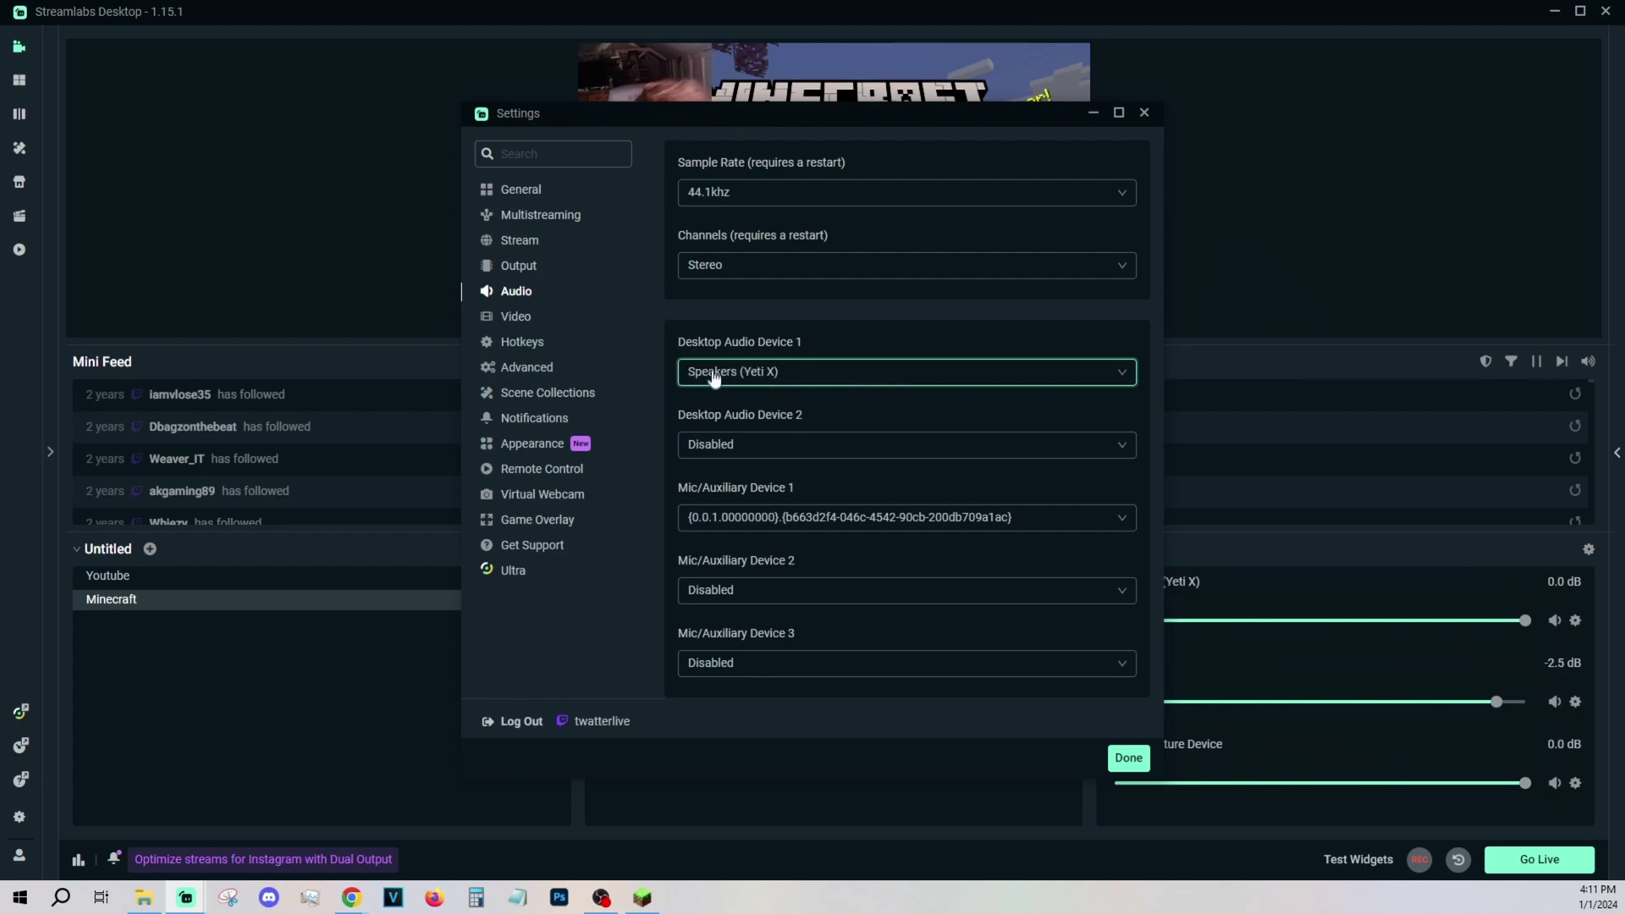
left_click(742, 377)
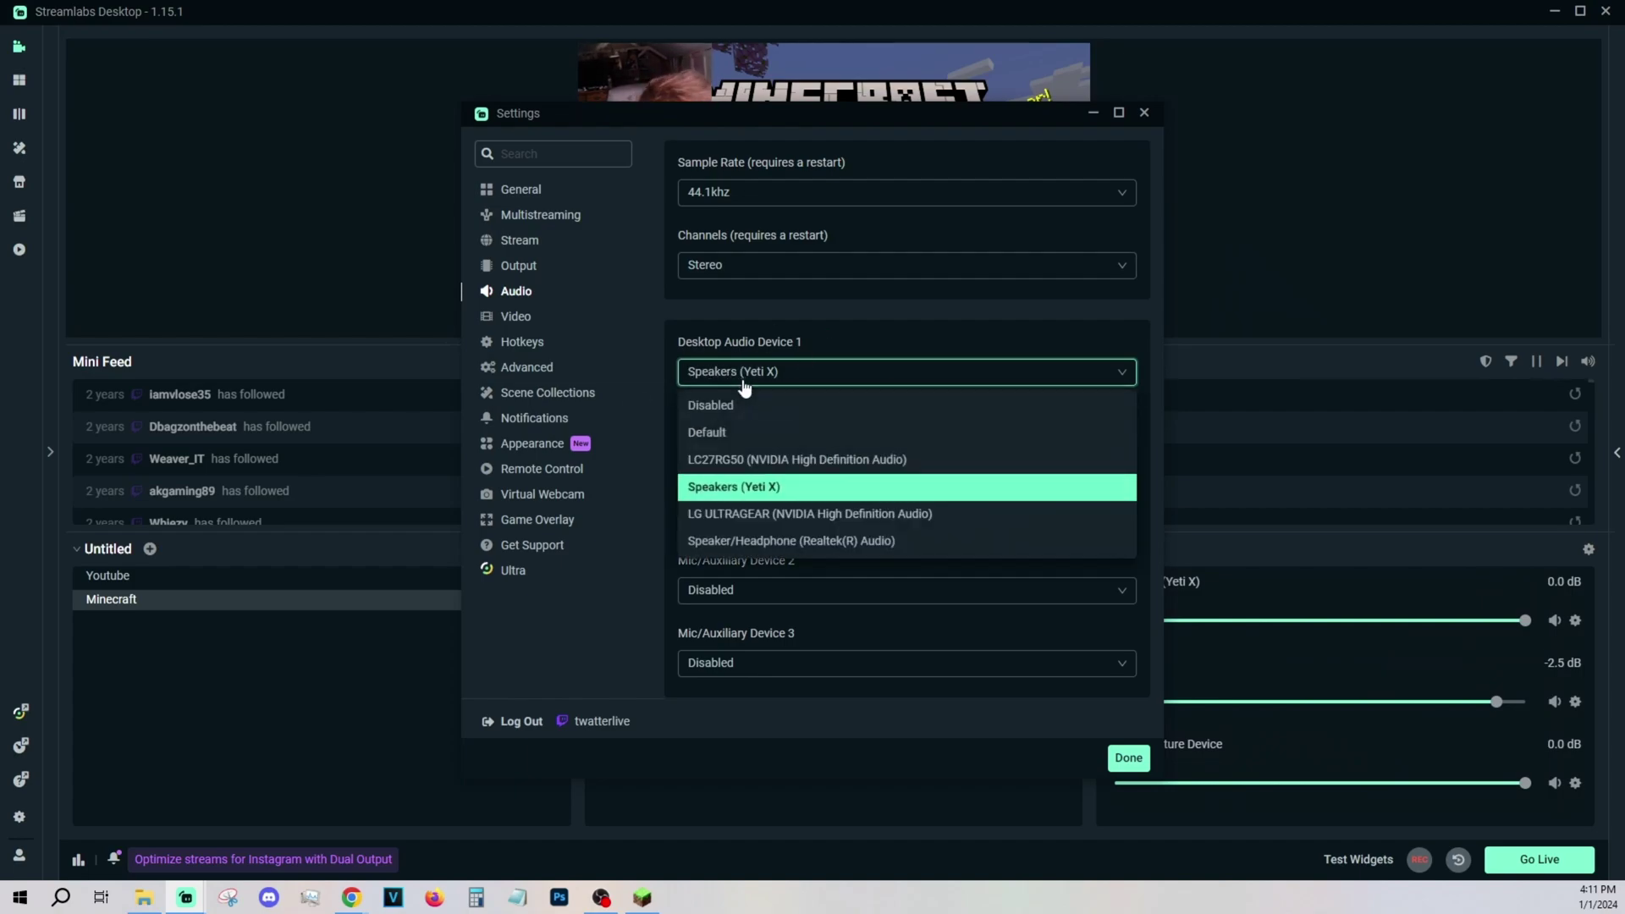
left_click(754, 461)
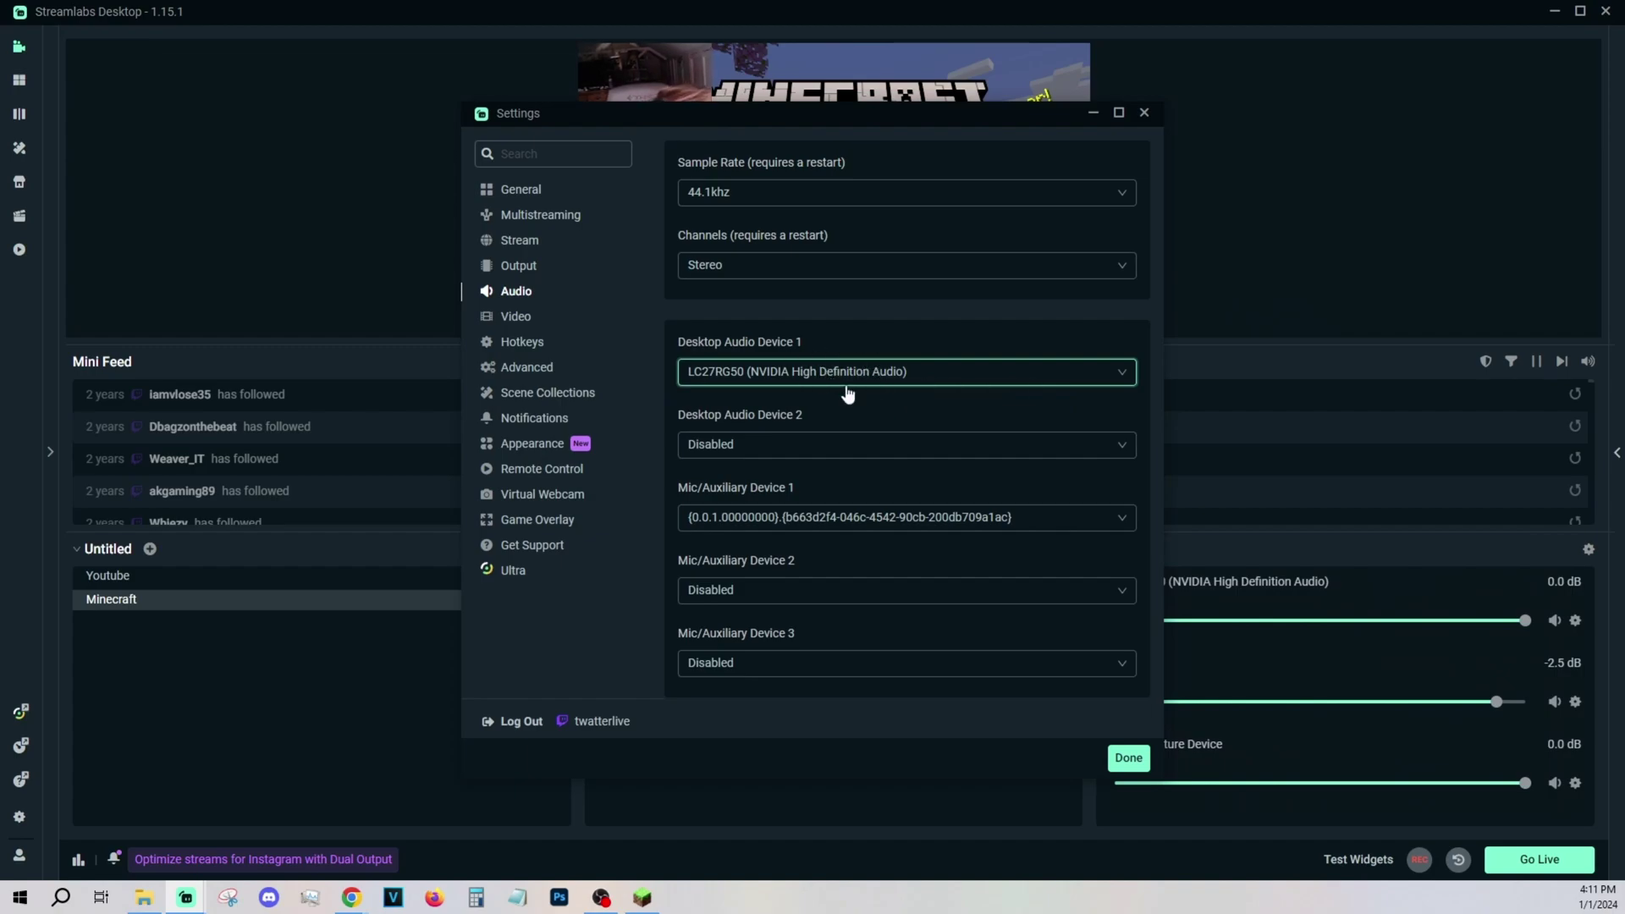
left_click(774, 517)
left_click(769, 604)
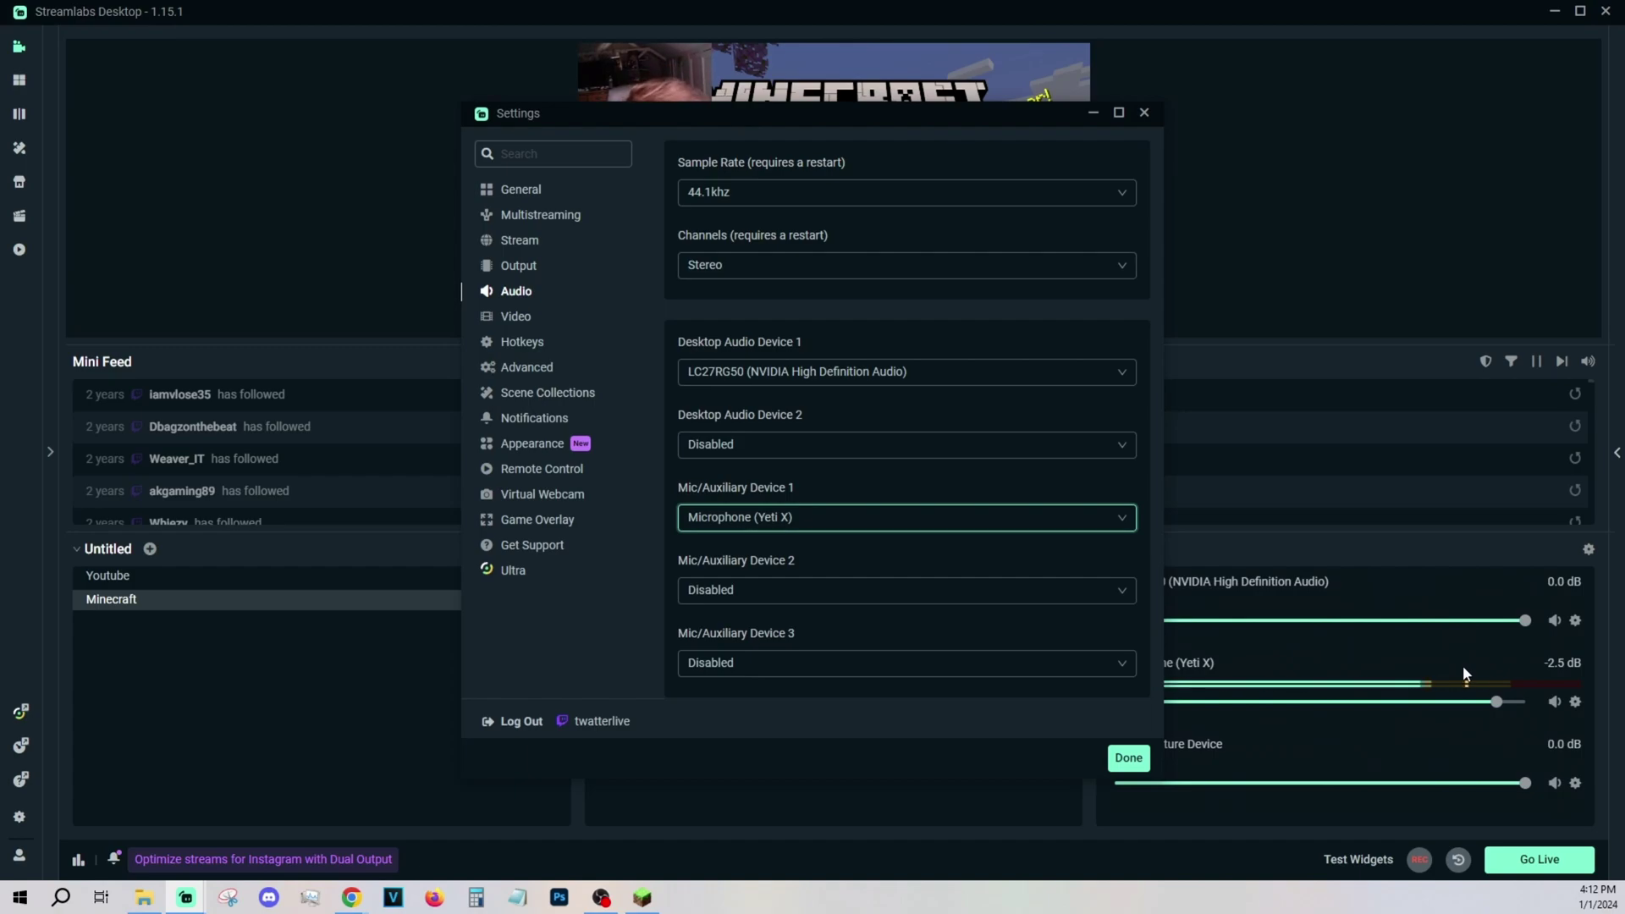
Review the video resolution and frame rate settings and look through the available hotkeys
left_click(517, 316)
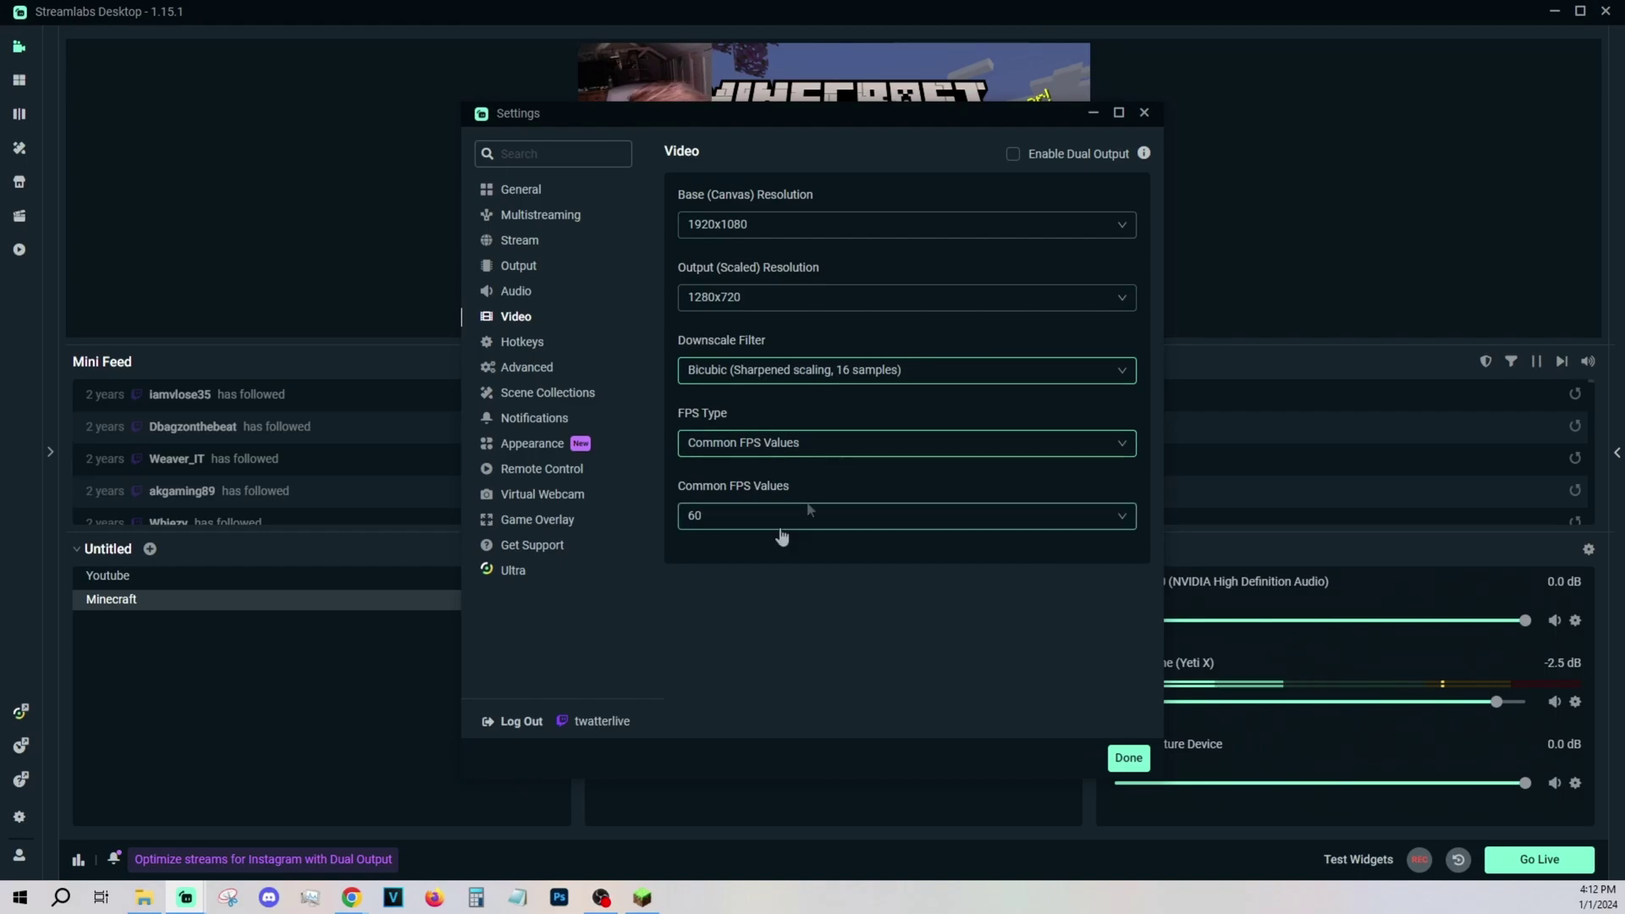
left_click(539, 342)
scroll(750, 301, "down", 5)
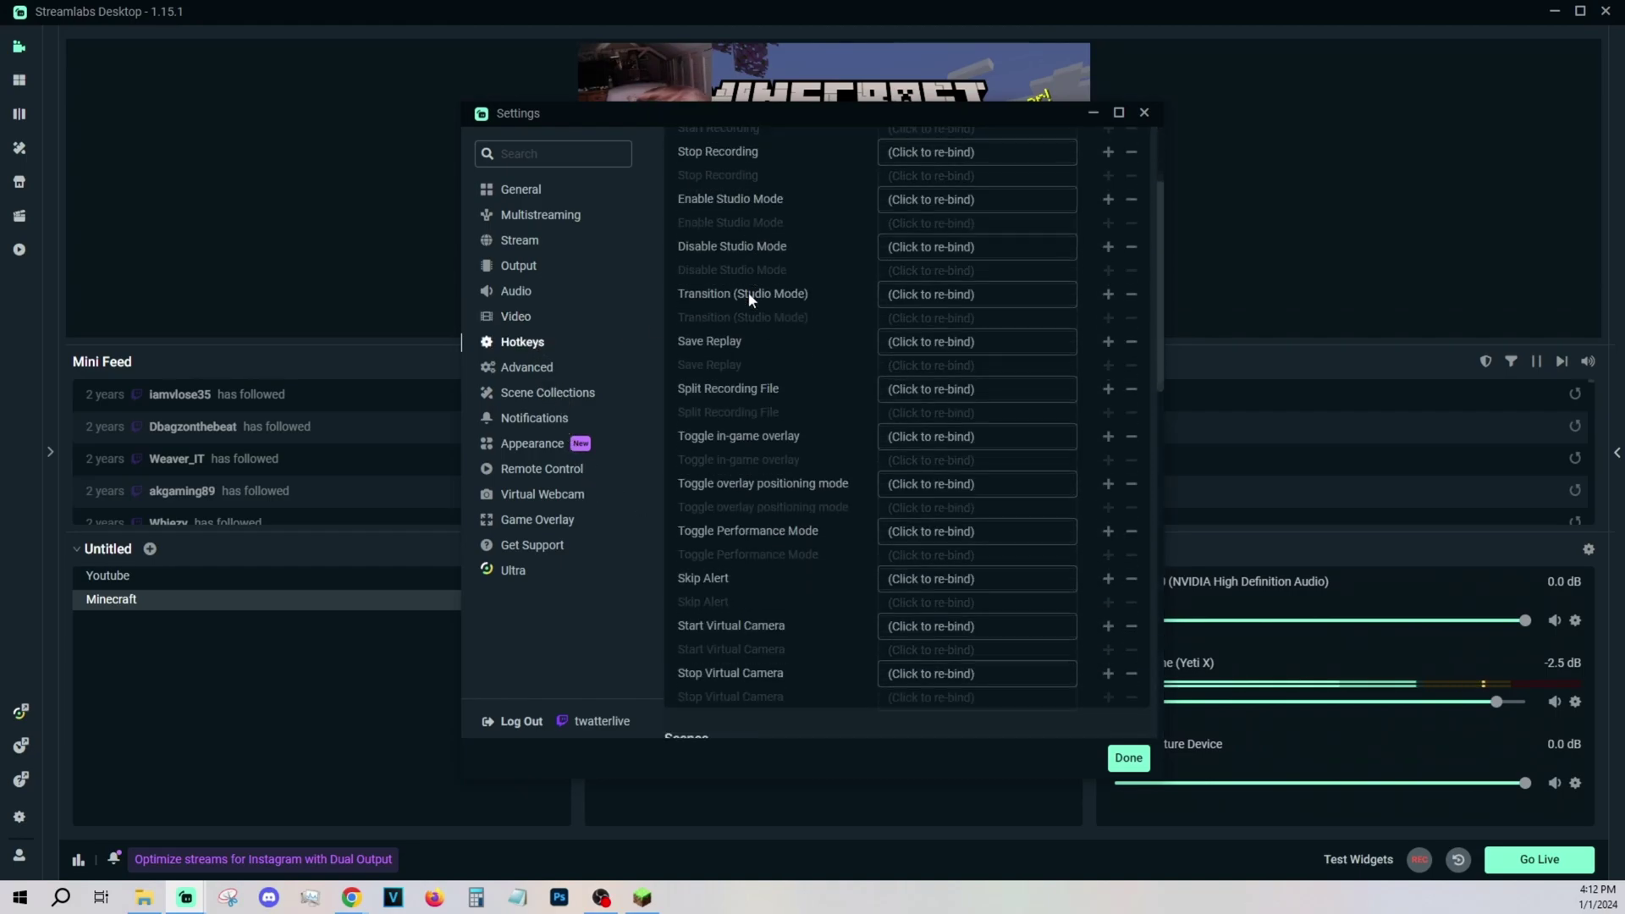
scroll(749, 300, "up", 5)
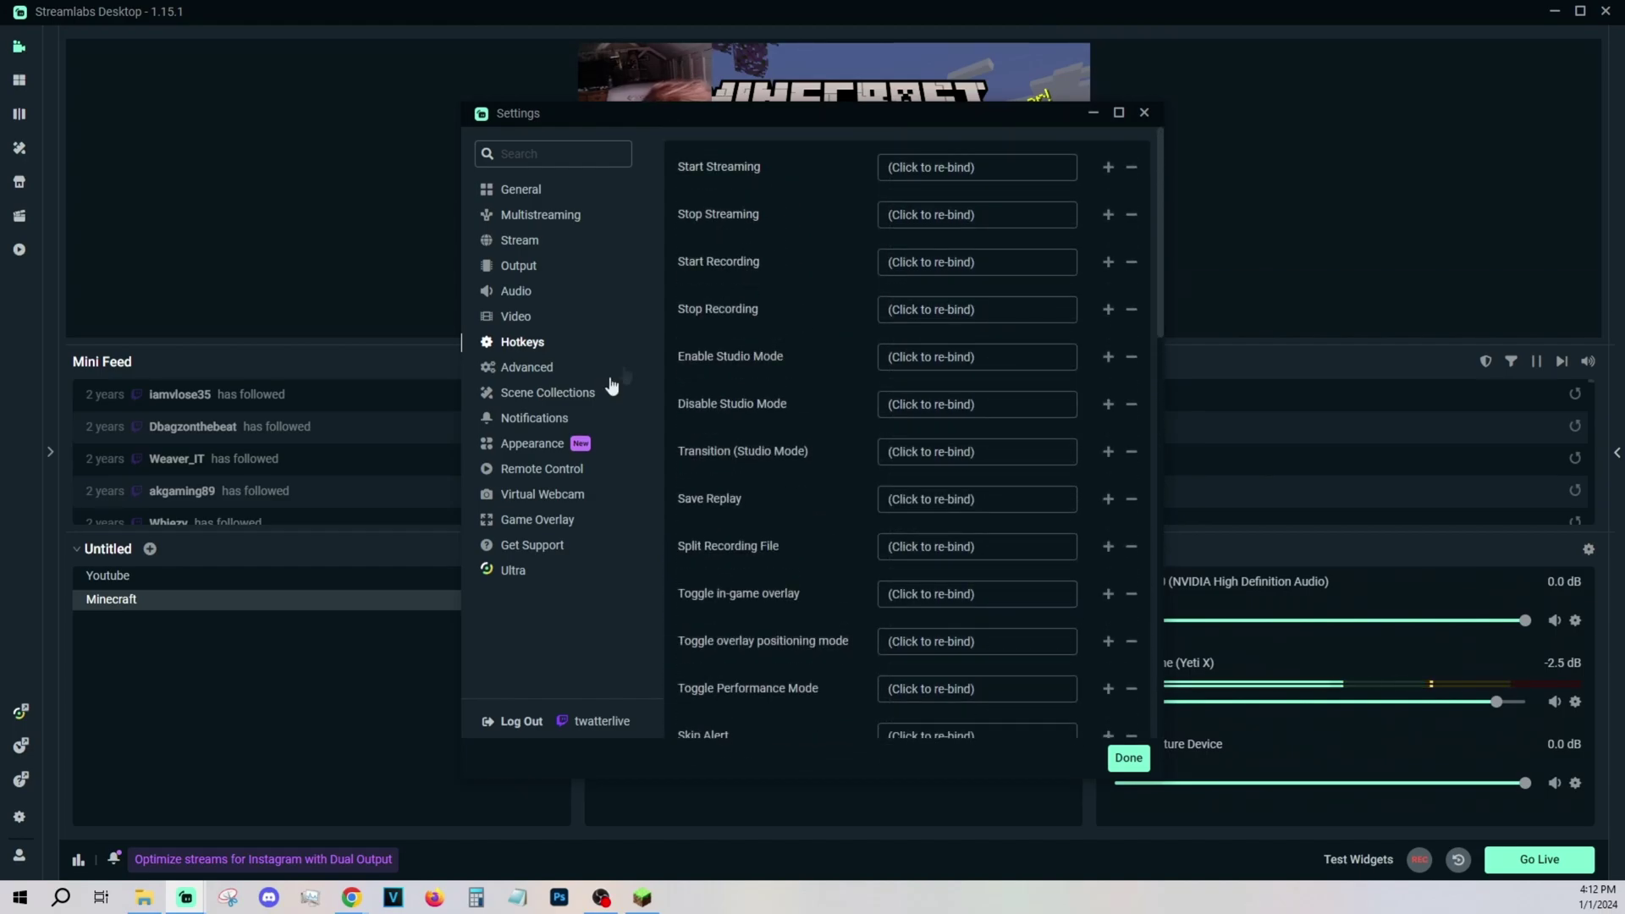
Examine the advanced settings from process priority and video color through stream delay, automatic reconnect, network and media file caching
left_click(550, 370)
scroll(757, 241, "down", 1)
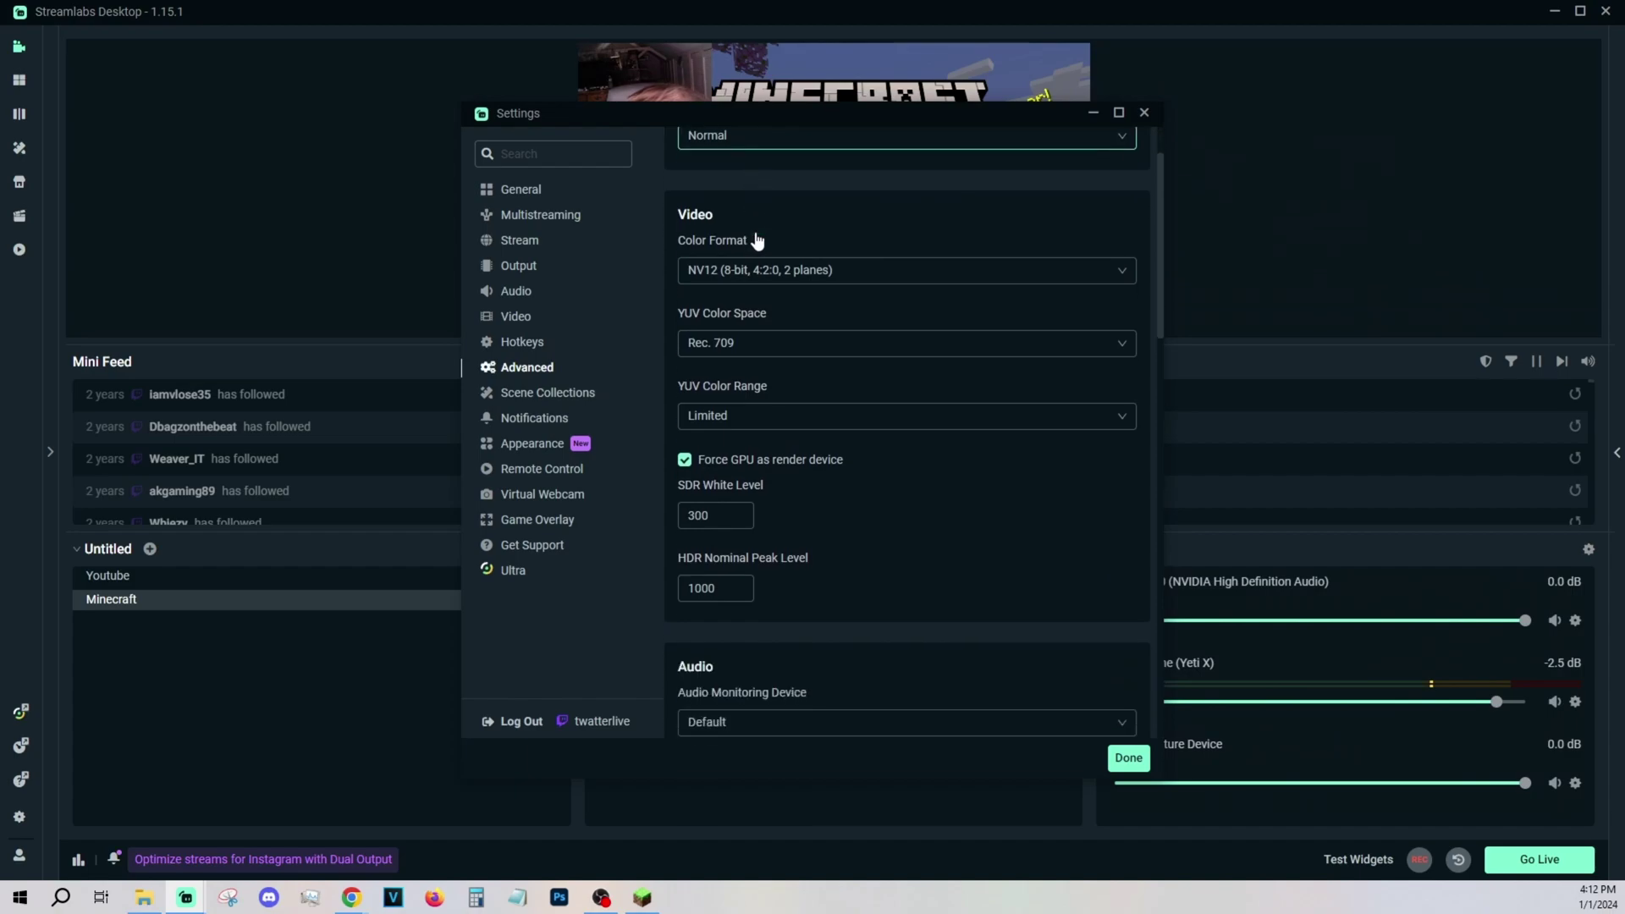
scroll(757, 241, "up", 1)
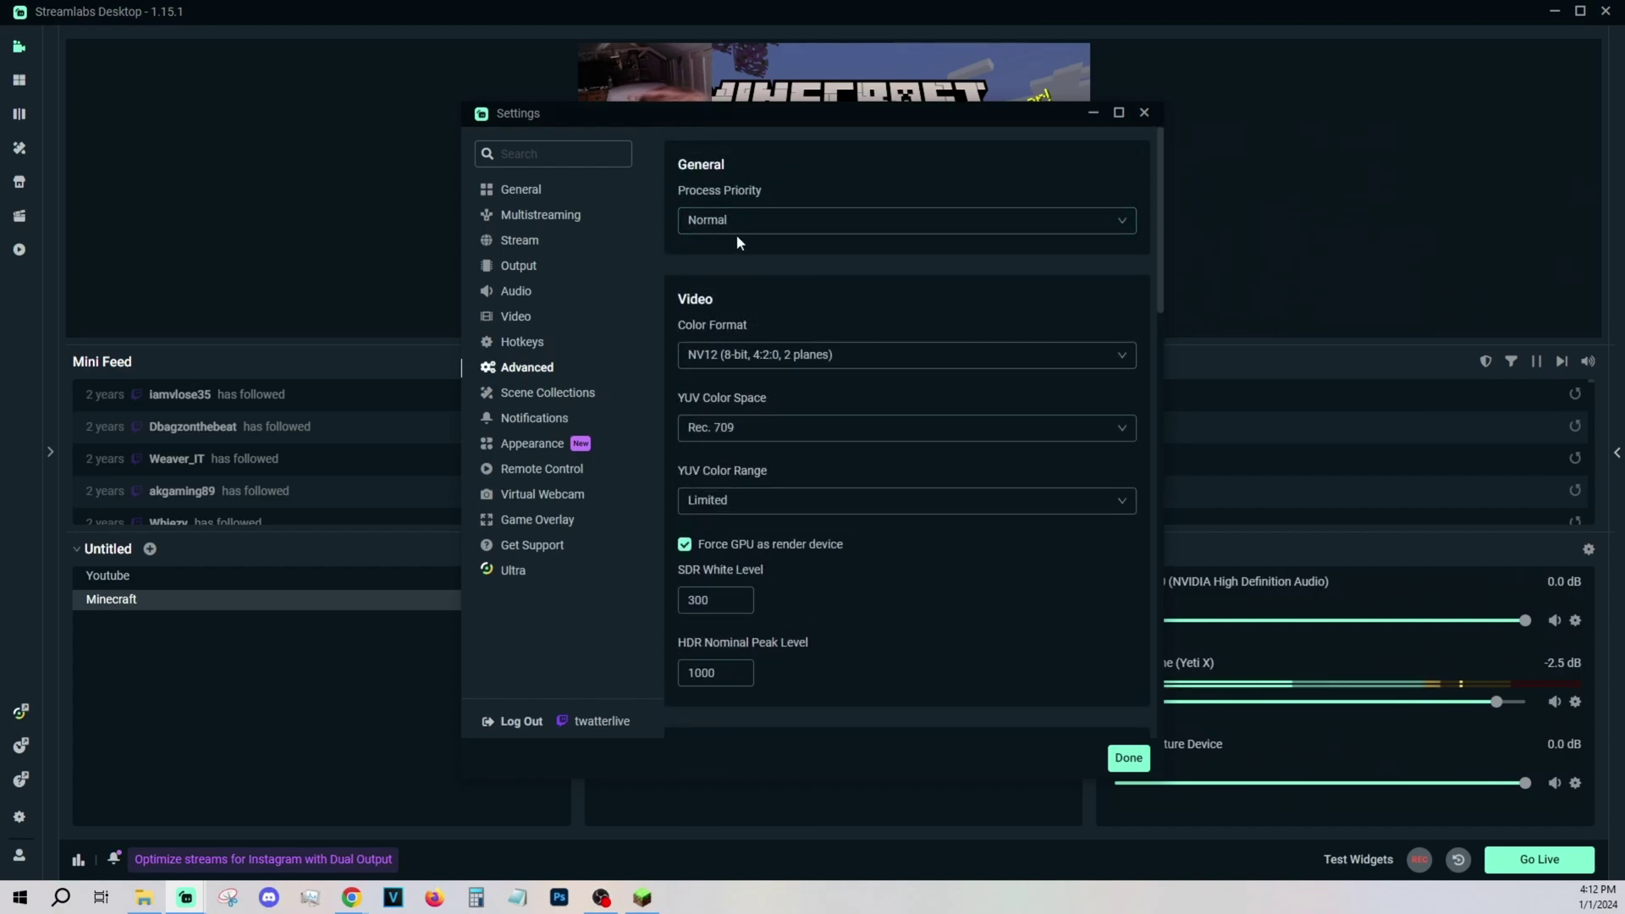
scroll(737, 246, "down", 1)
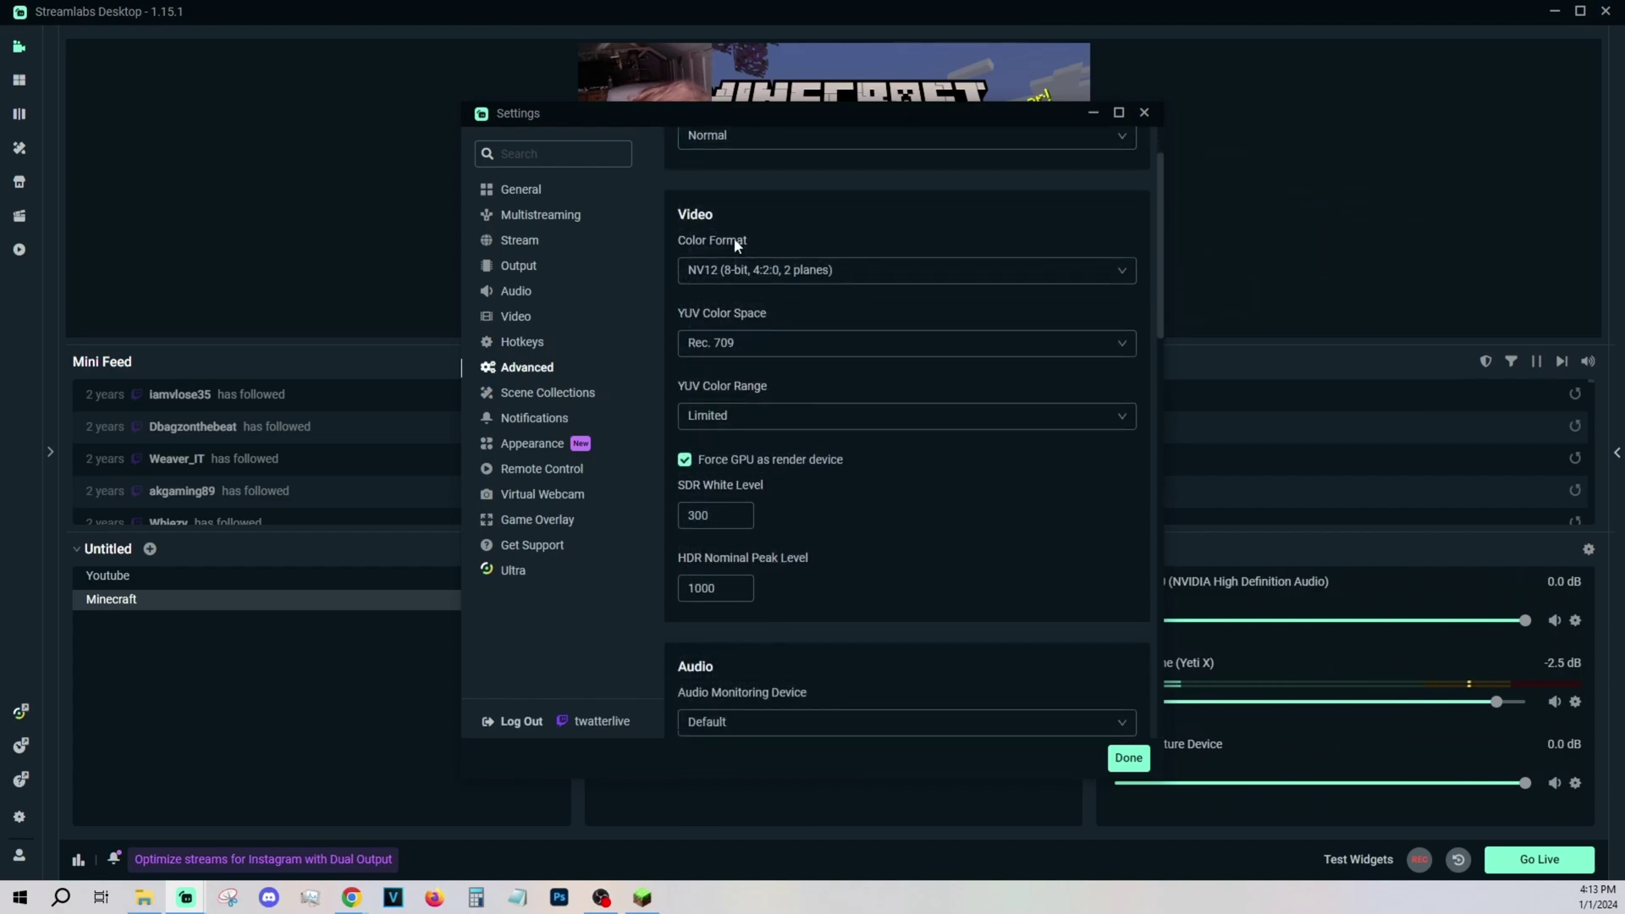
scroll(739, 273, "up", 1)
scroll(735, 268, "down", 2)
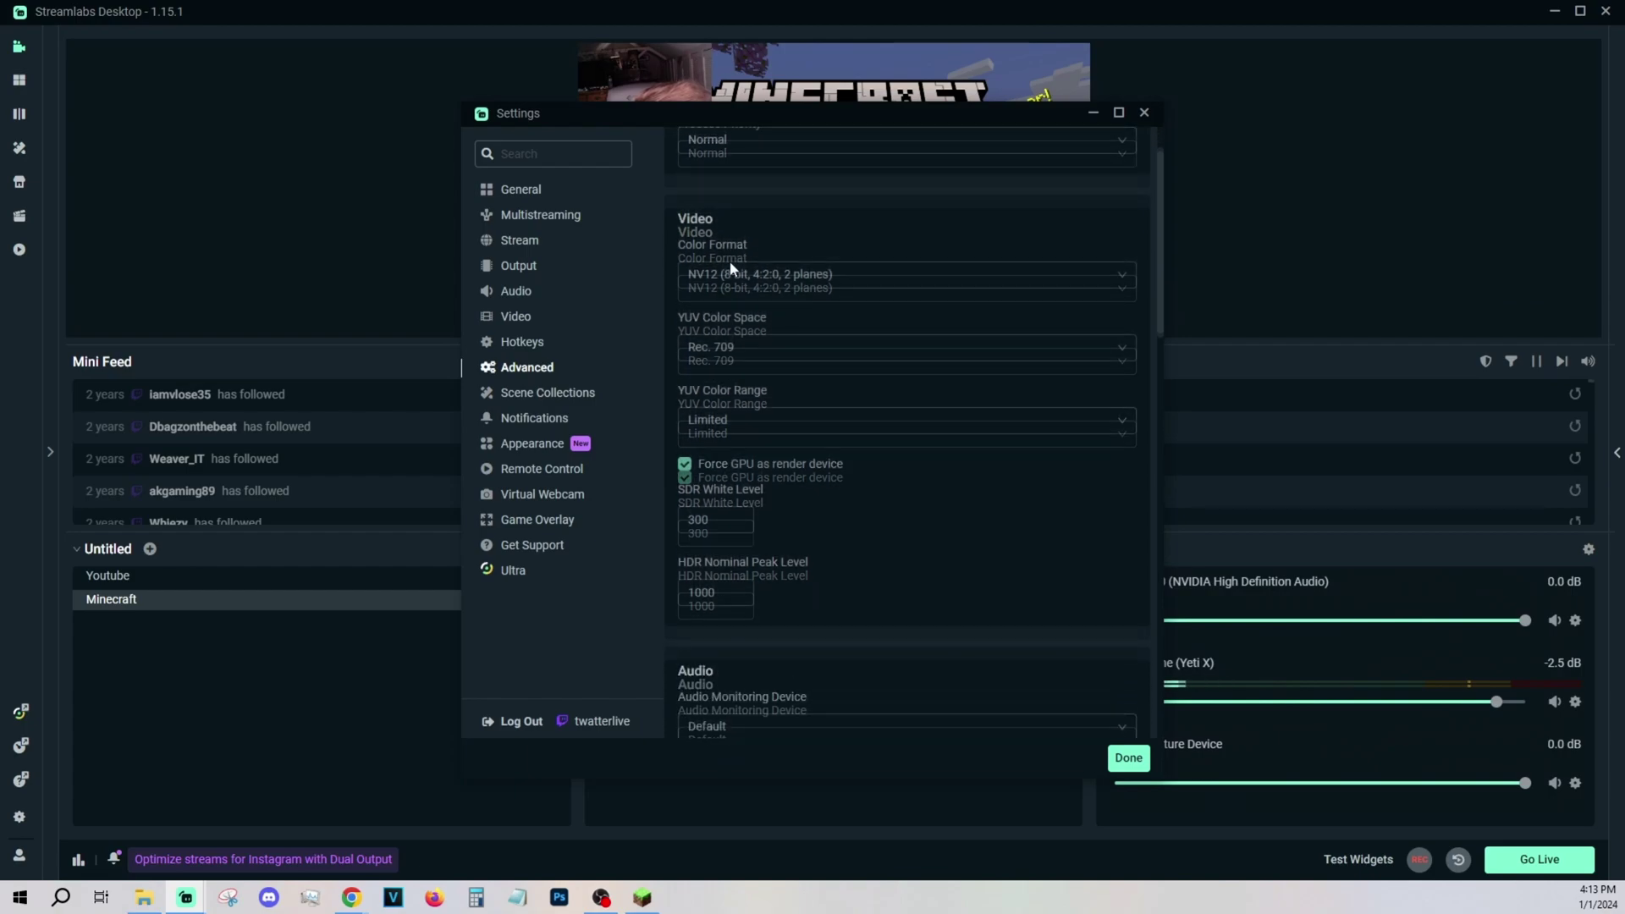
scroll(820, 418, "down", 3)
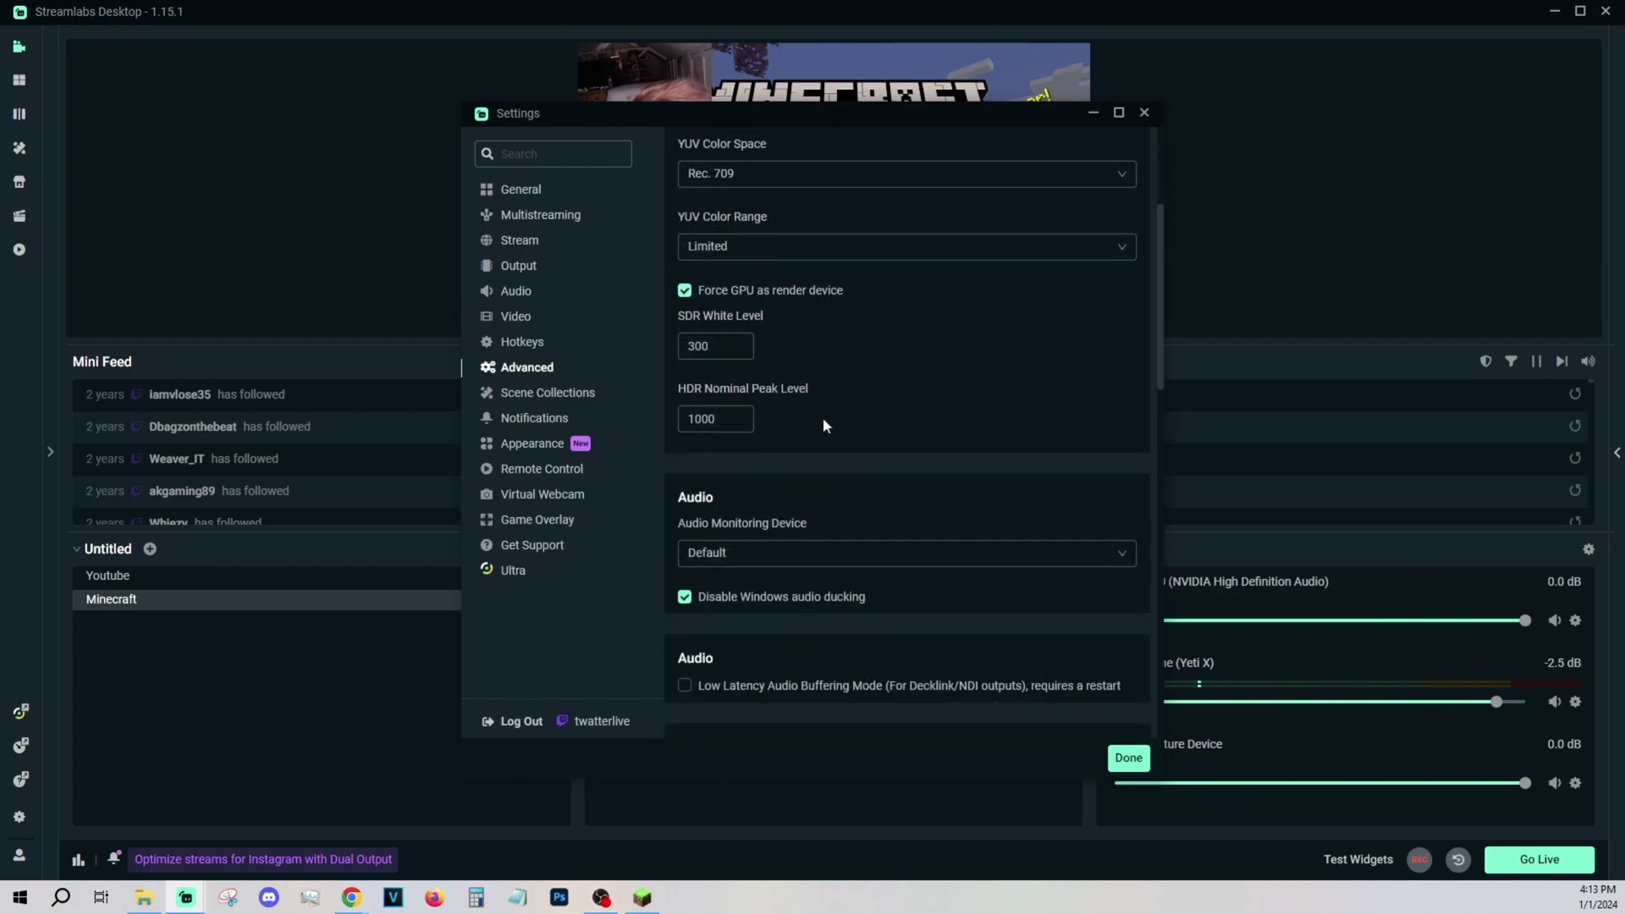
scroll(826, 406, "down", 3)
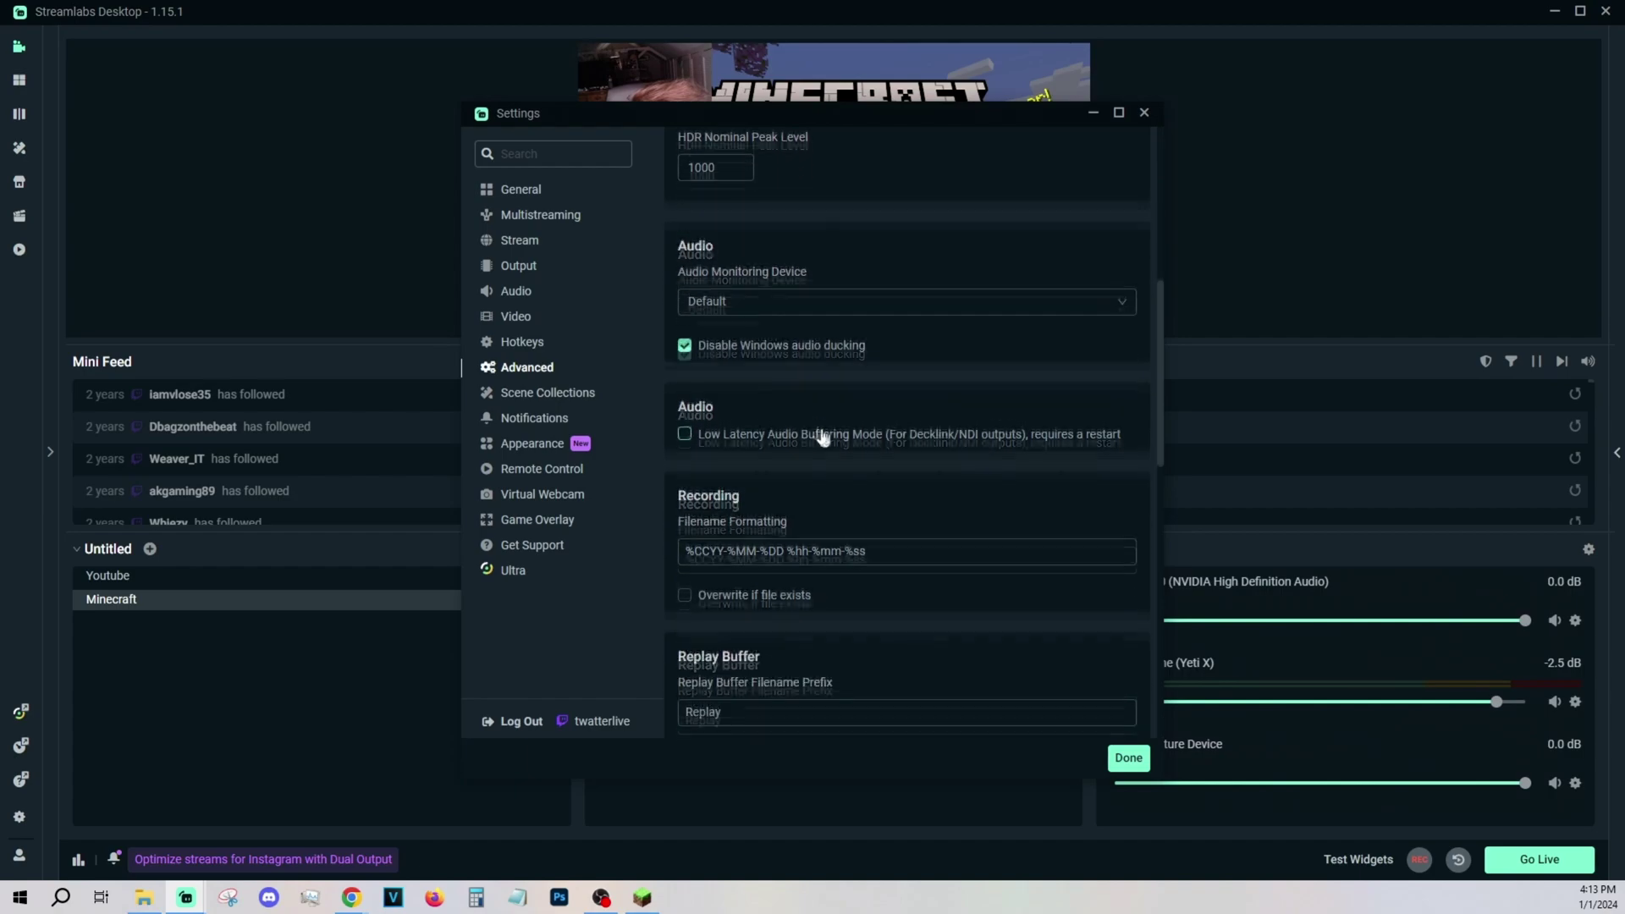
scroll(827, 450, "down", 4)
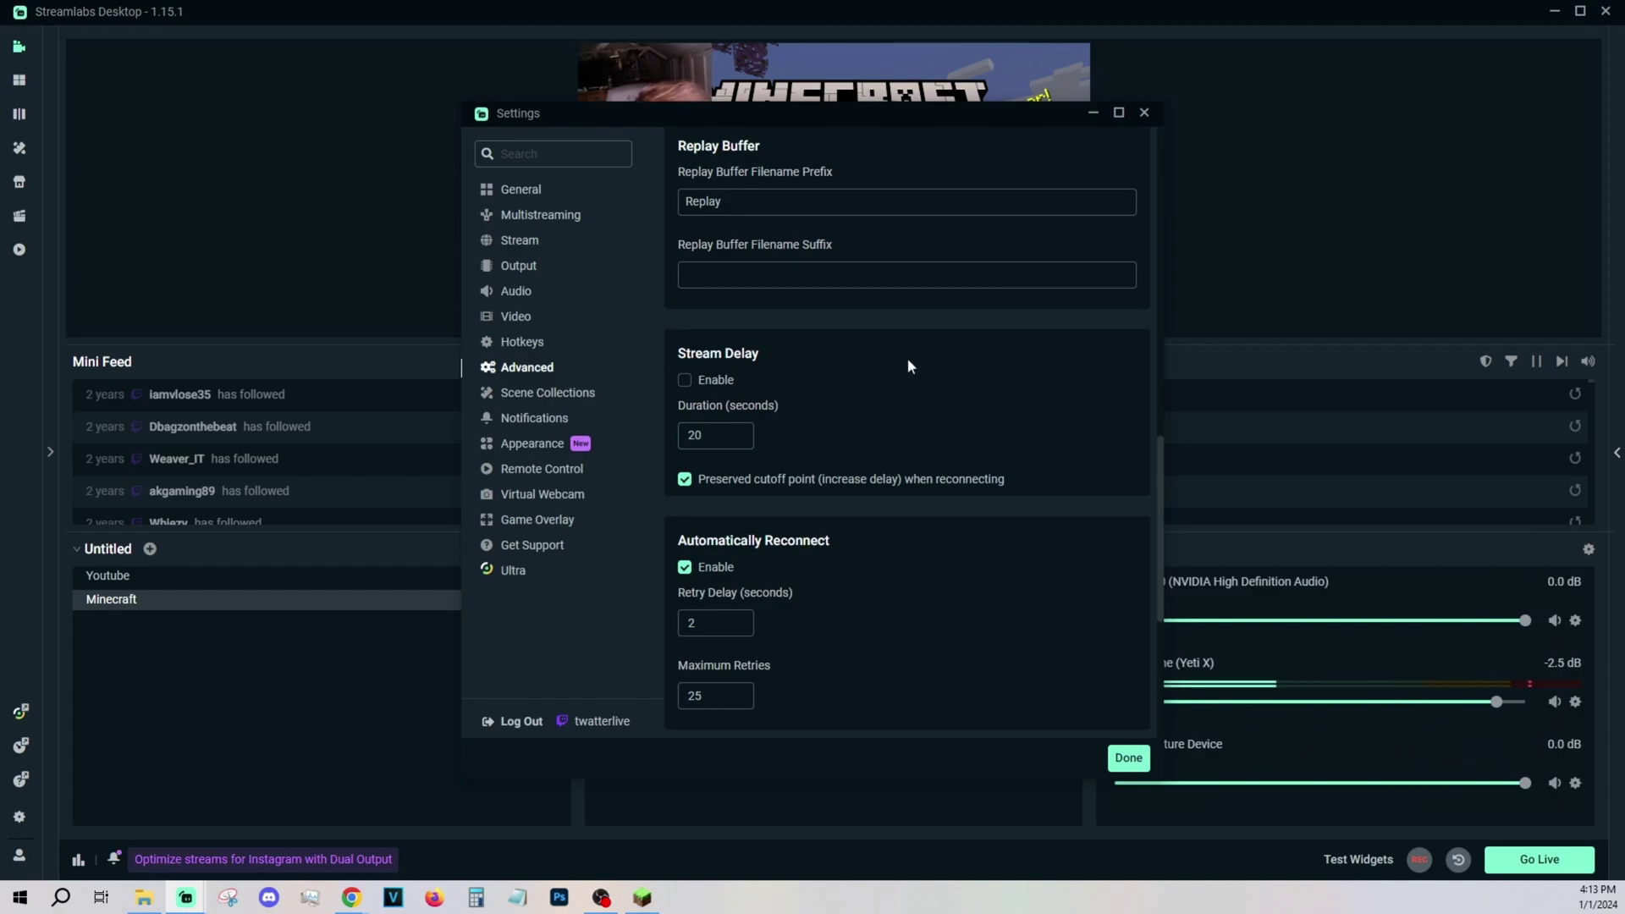
scroll(901, 362, "down", 3)
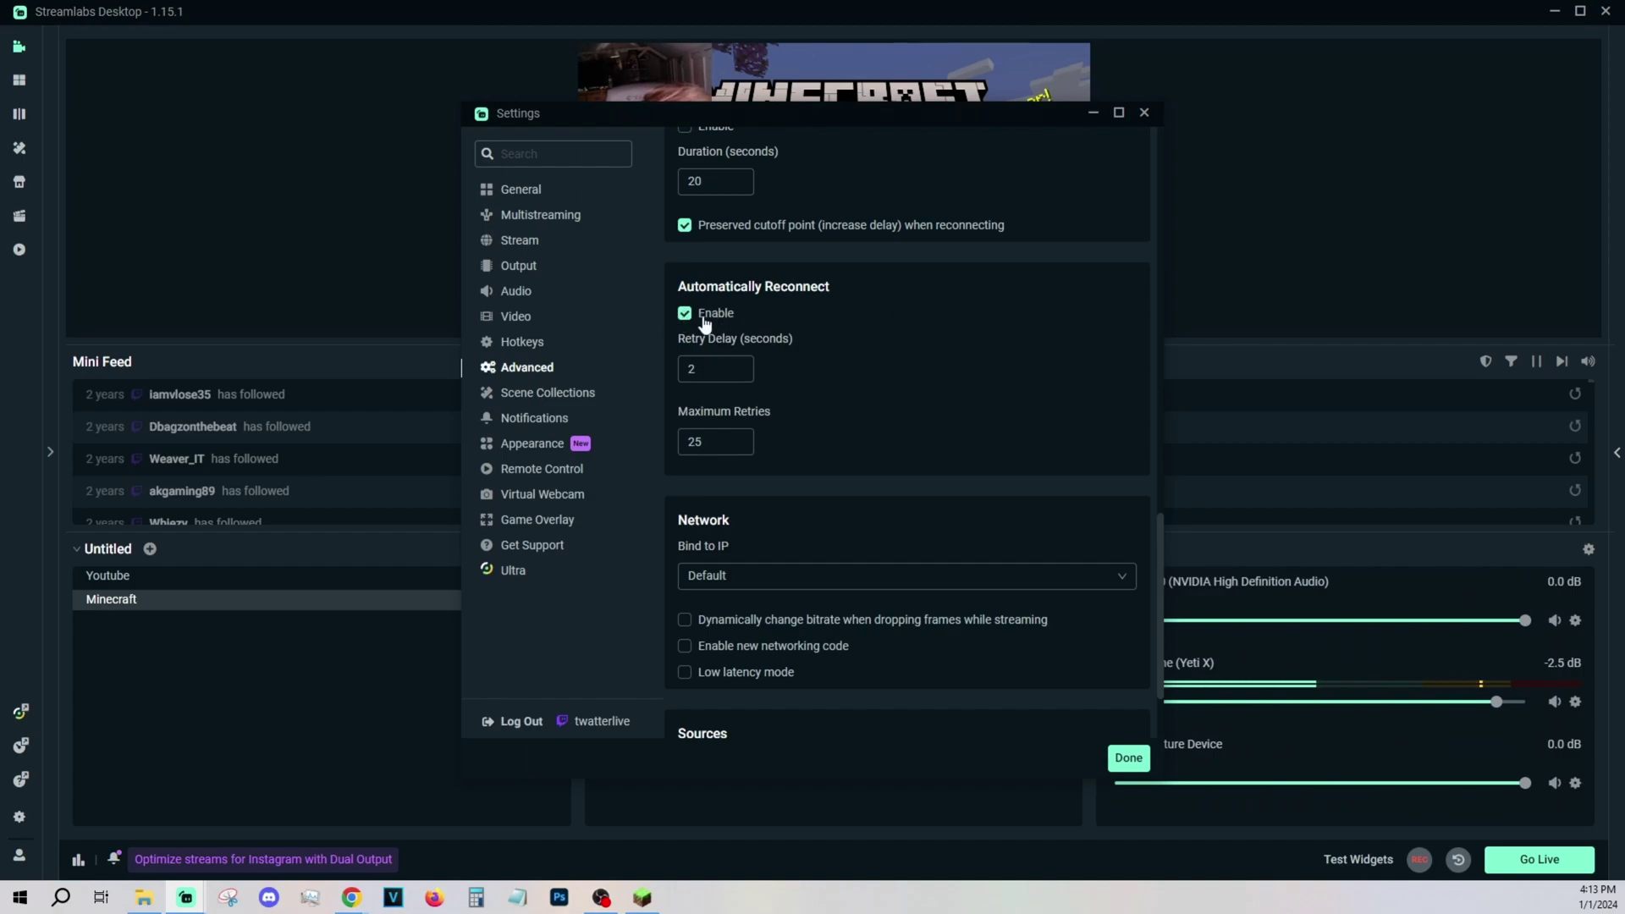
scroll(855, 355, "down", 3)
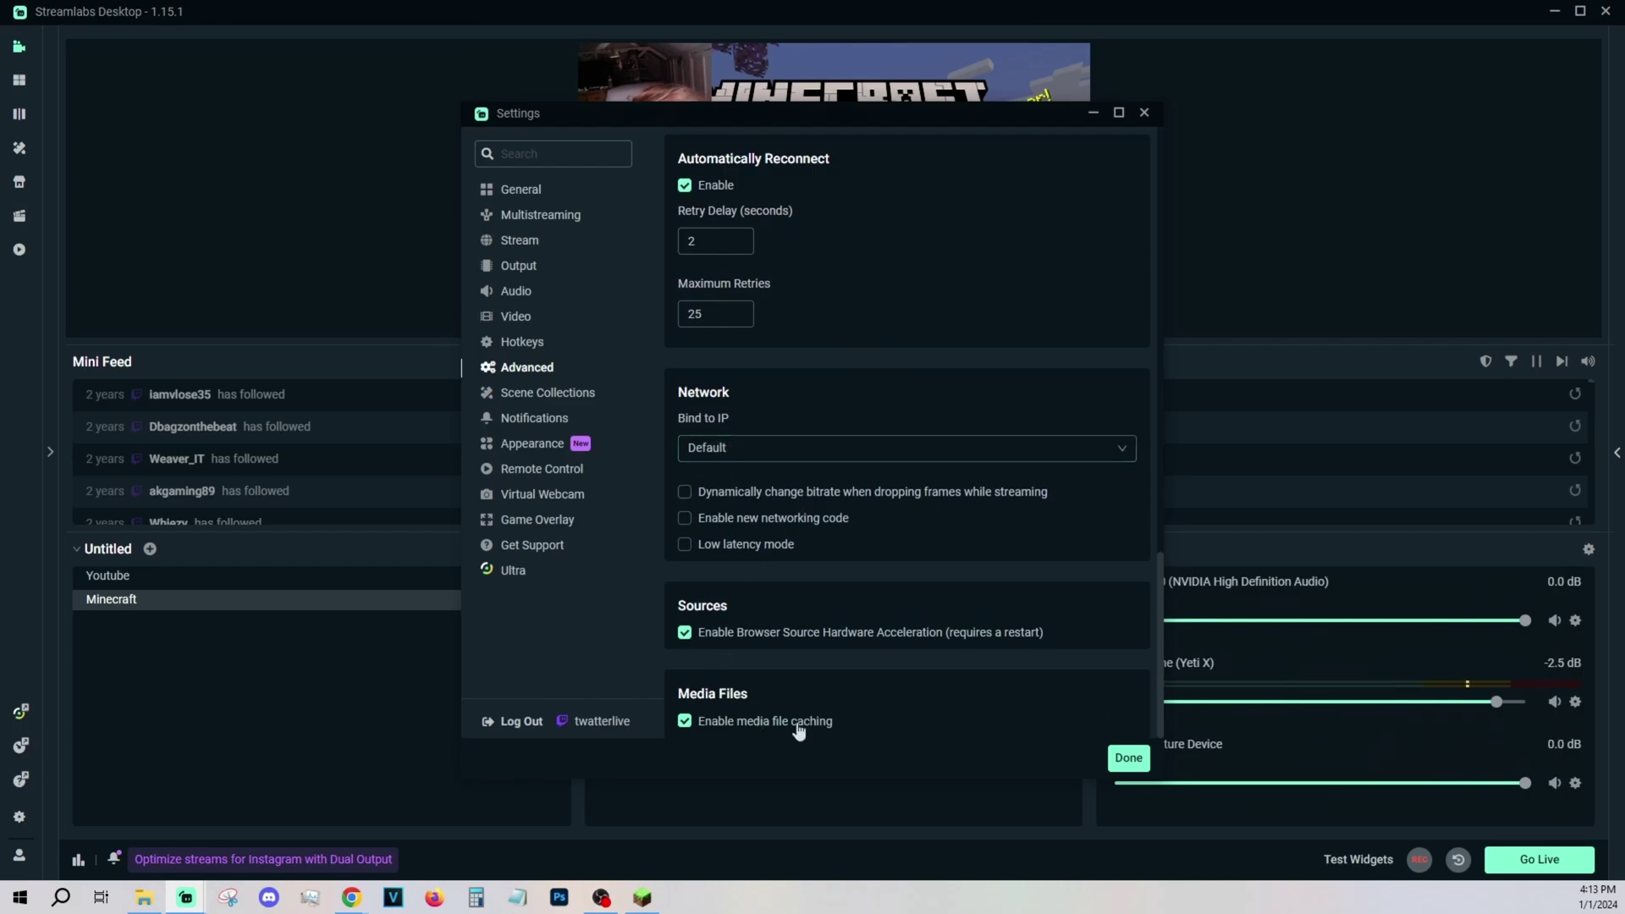
Look over the scene collection and notification settings, and recheck the video, advanced and output settings
left_click(569, 392)
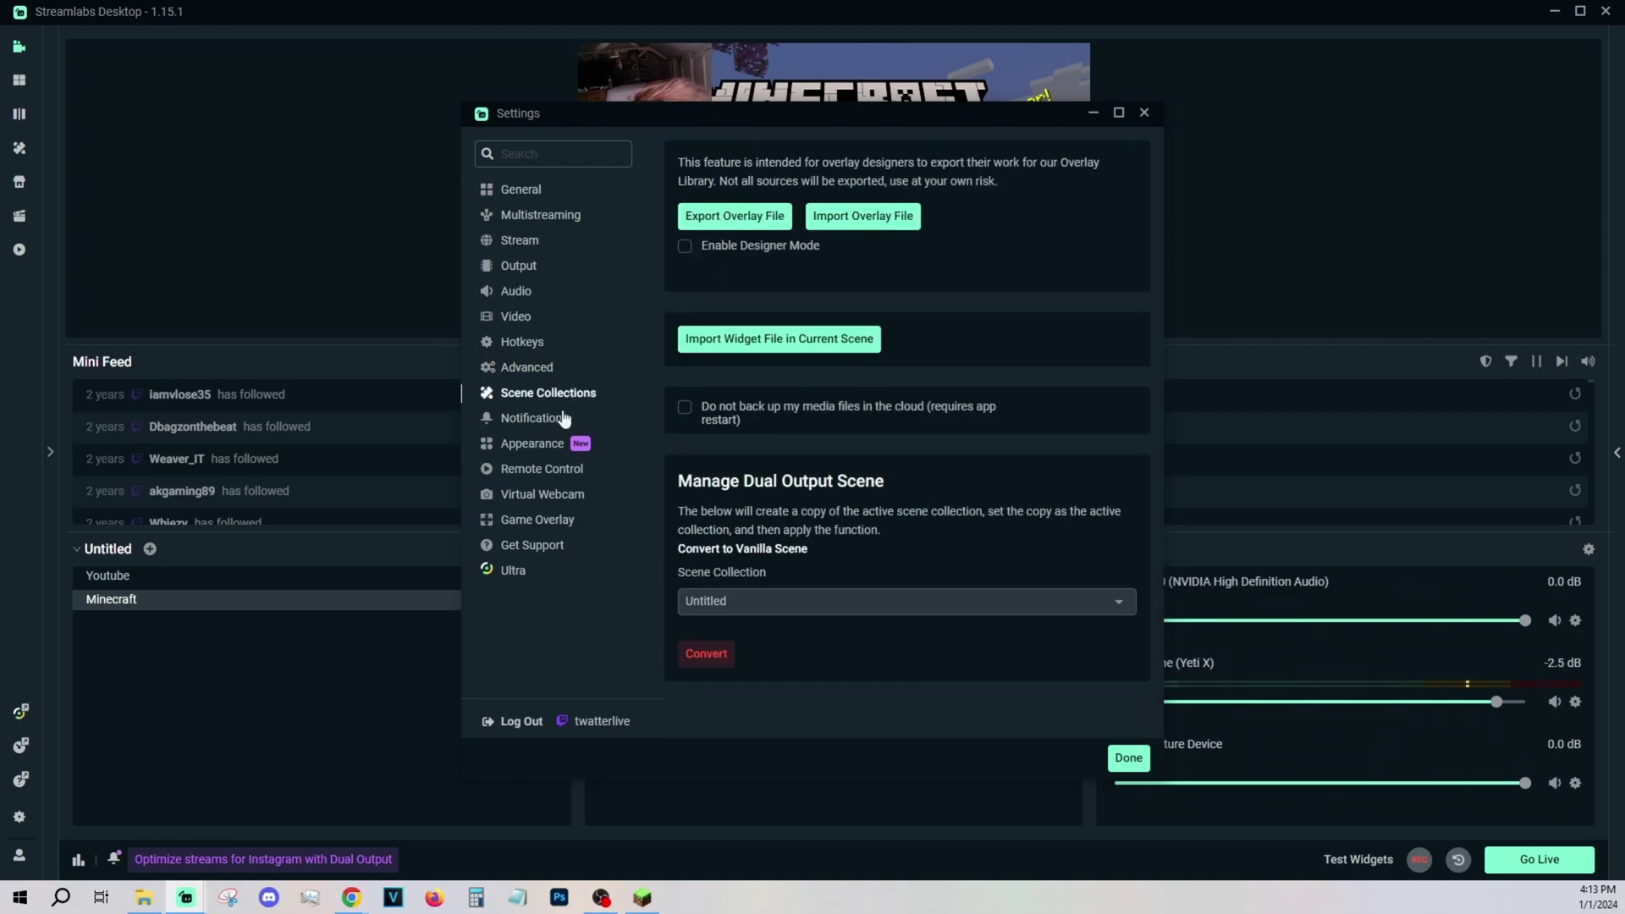
left_click(568, 418)
left_click(529, 316)
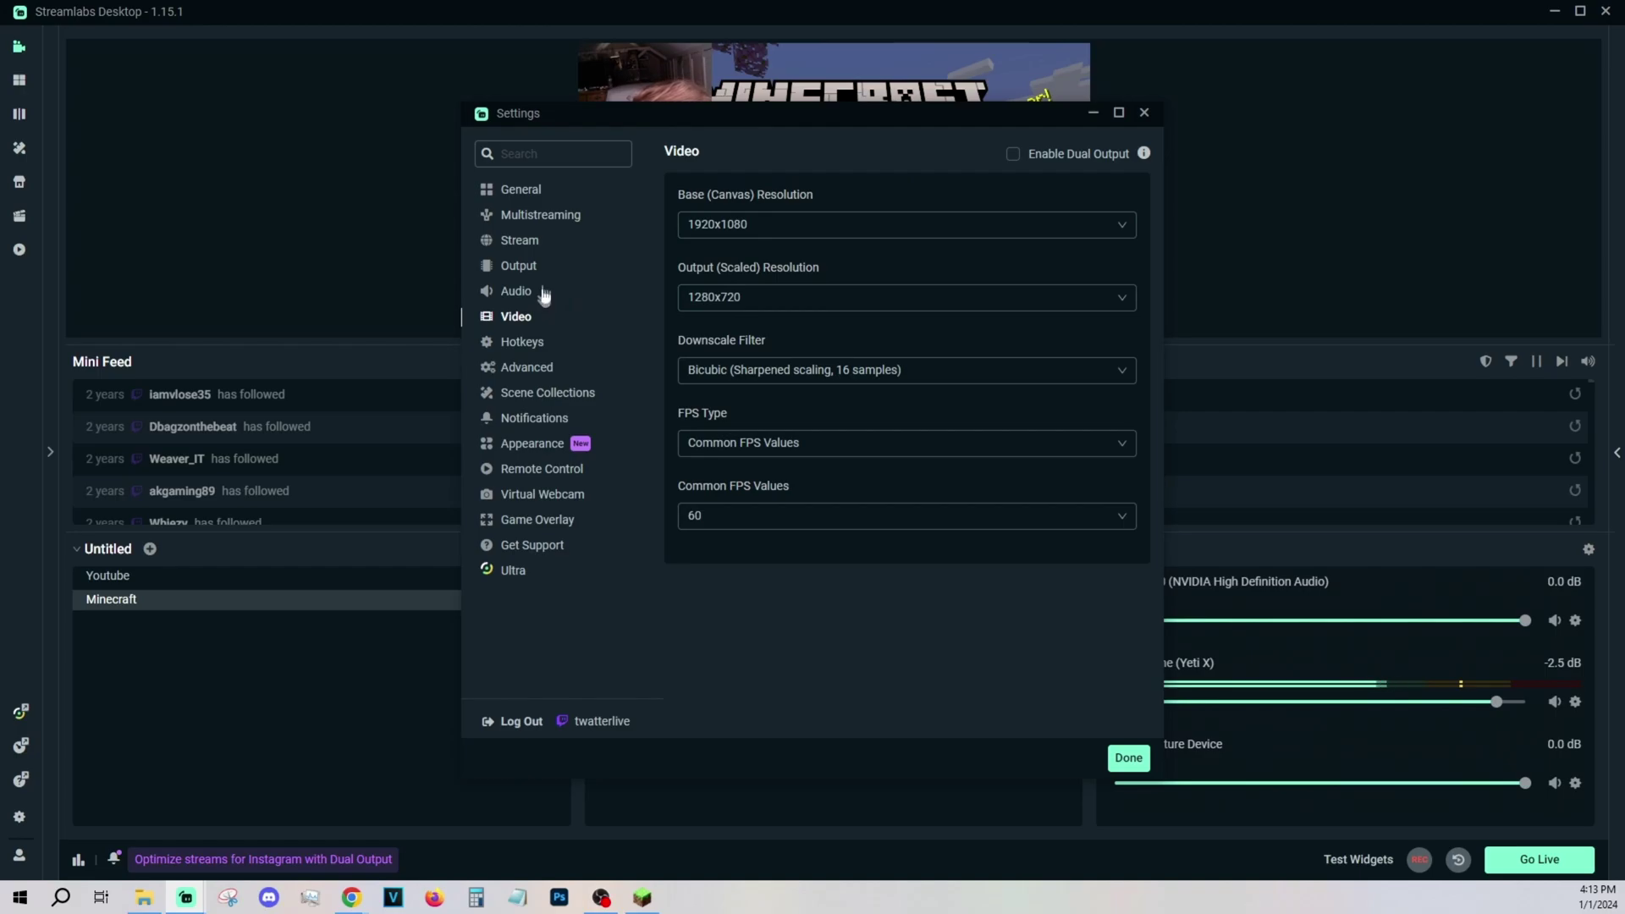
left_click(527, 366)
scroll(736, 339, "down", 4)
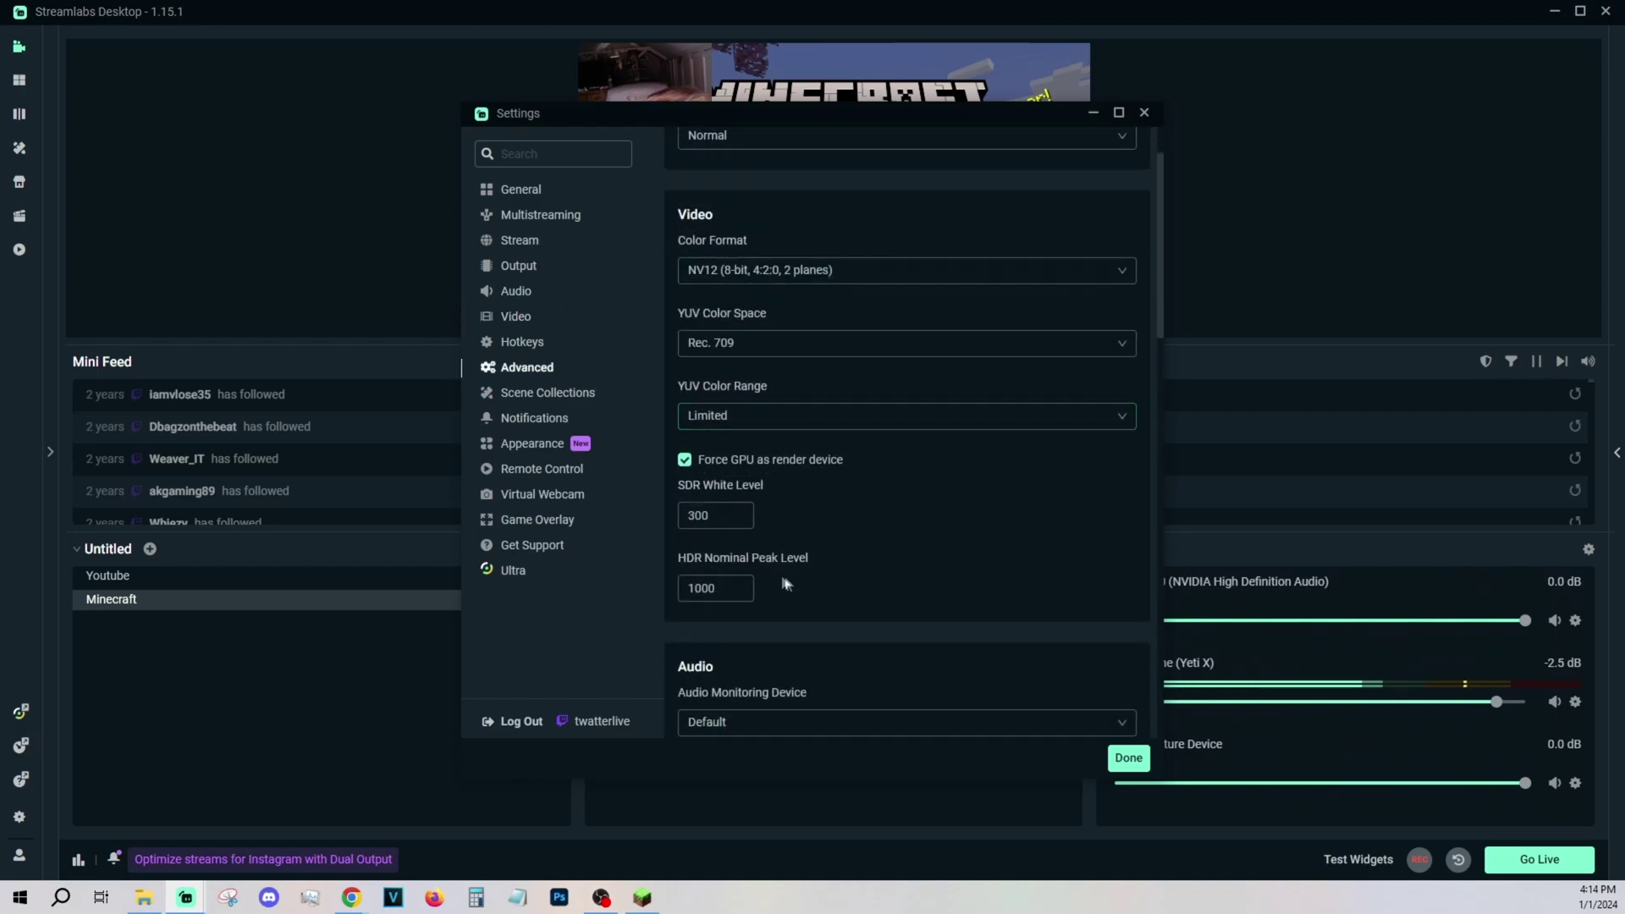
scroll(846, 423, "up", 3)
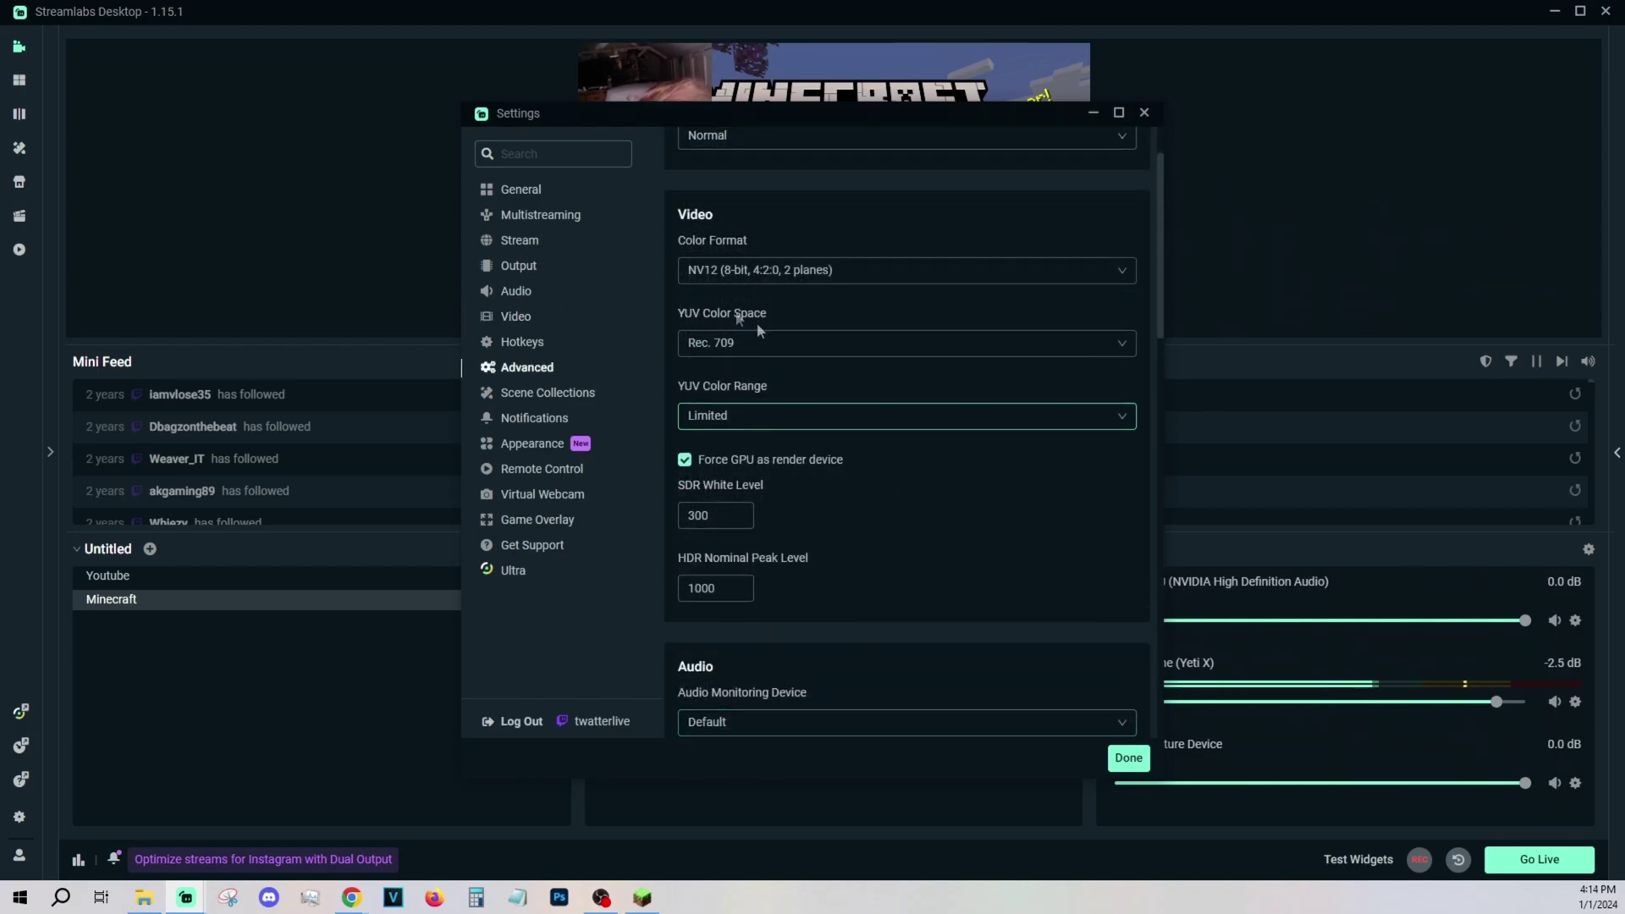
left_click(518, 317)
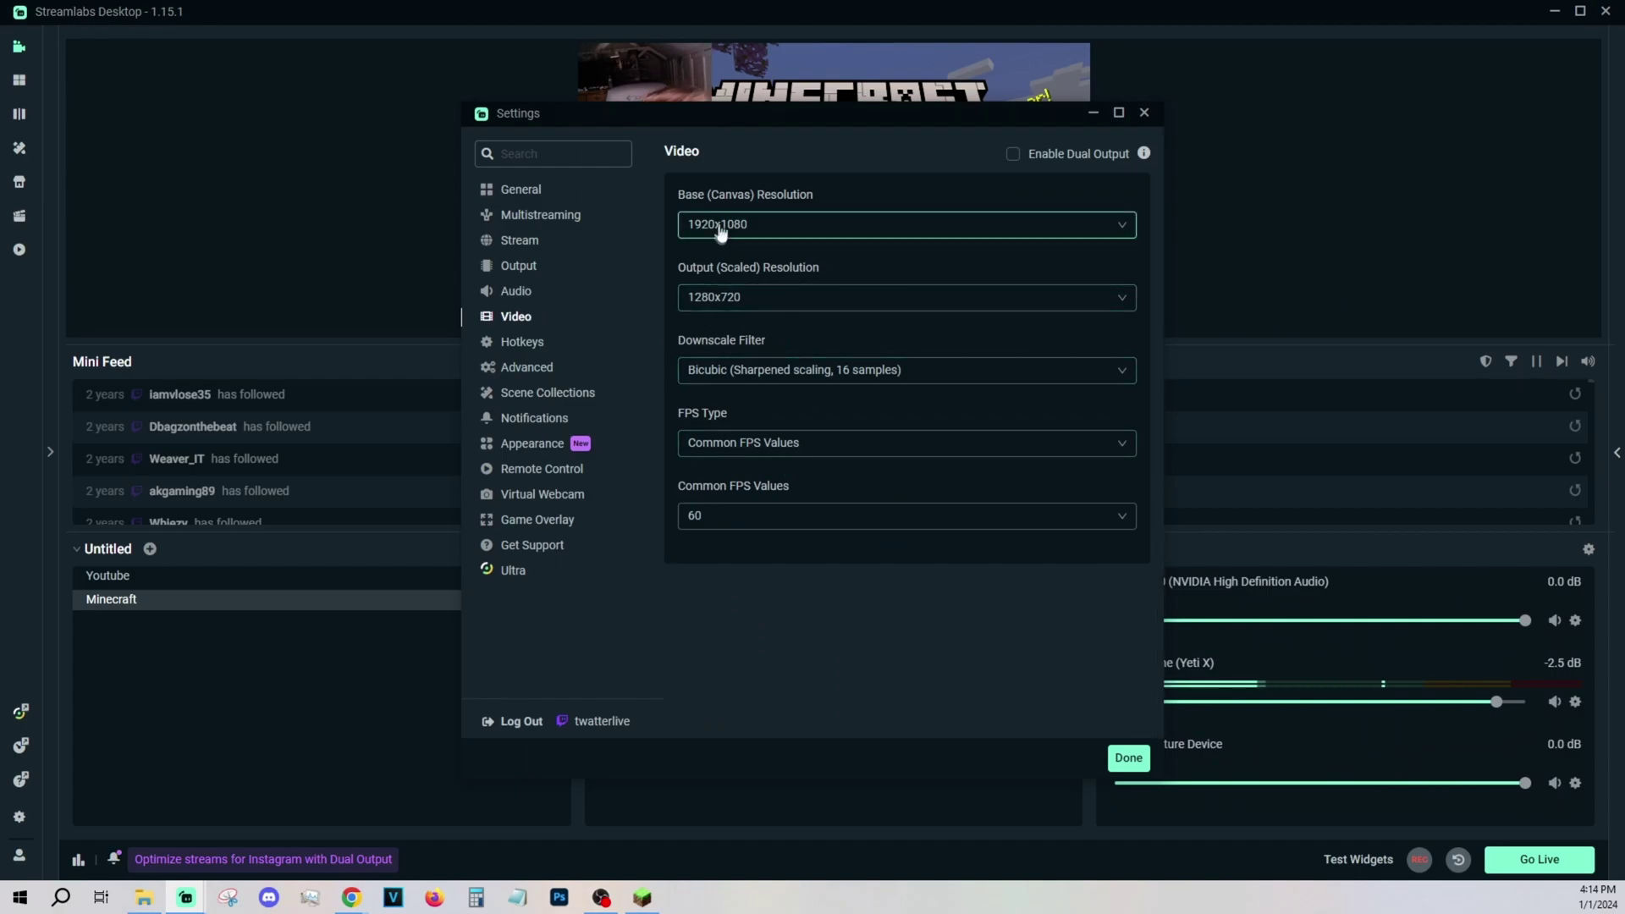
left_click(548, 268)
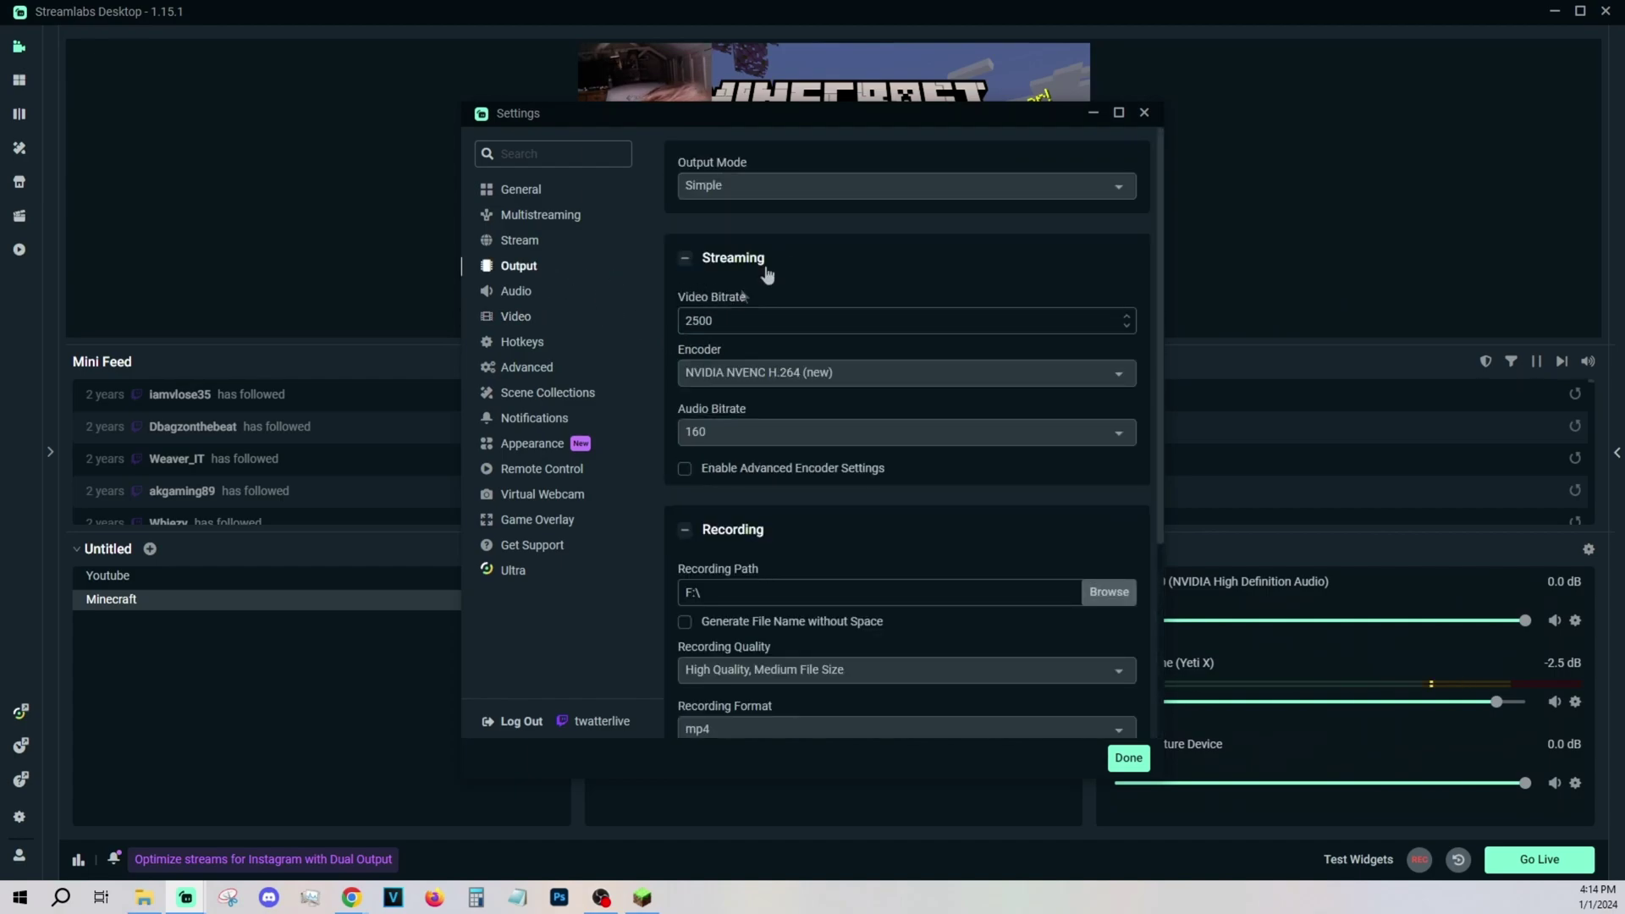
scroll(778, 357, "down", 1)
scroll(783, 358, "down", 1)
scroll(808, 359, "up", 2)
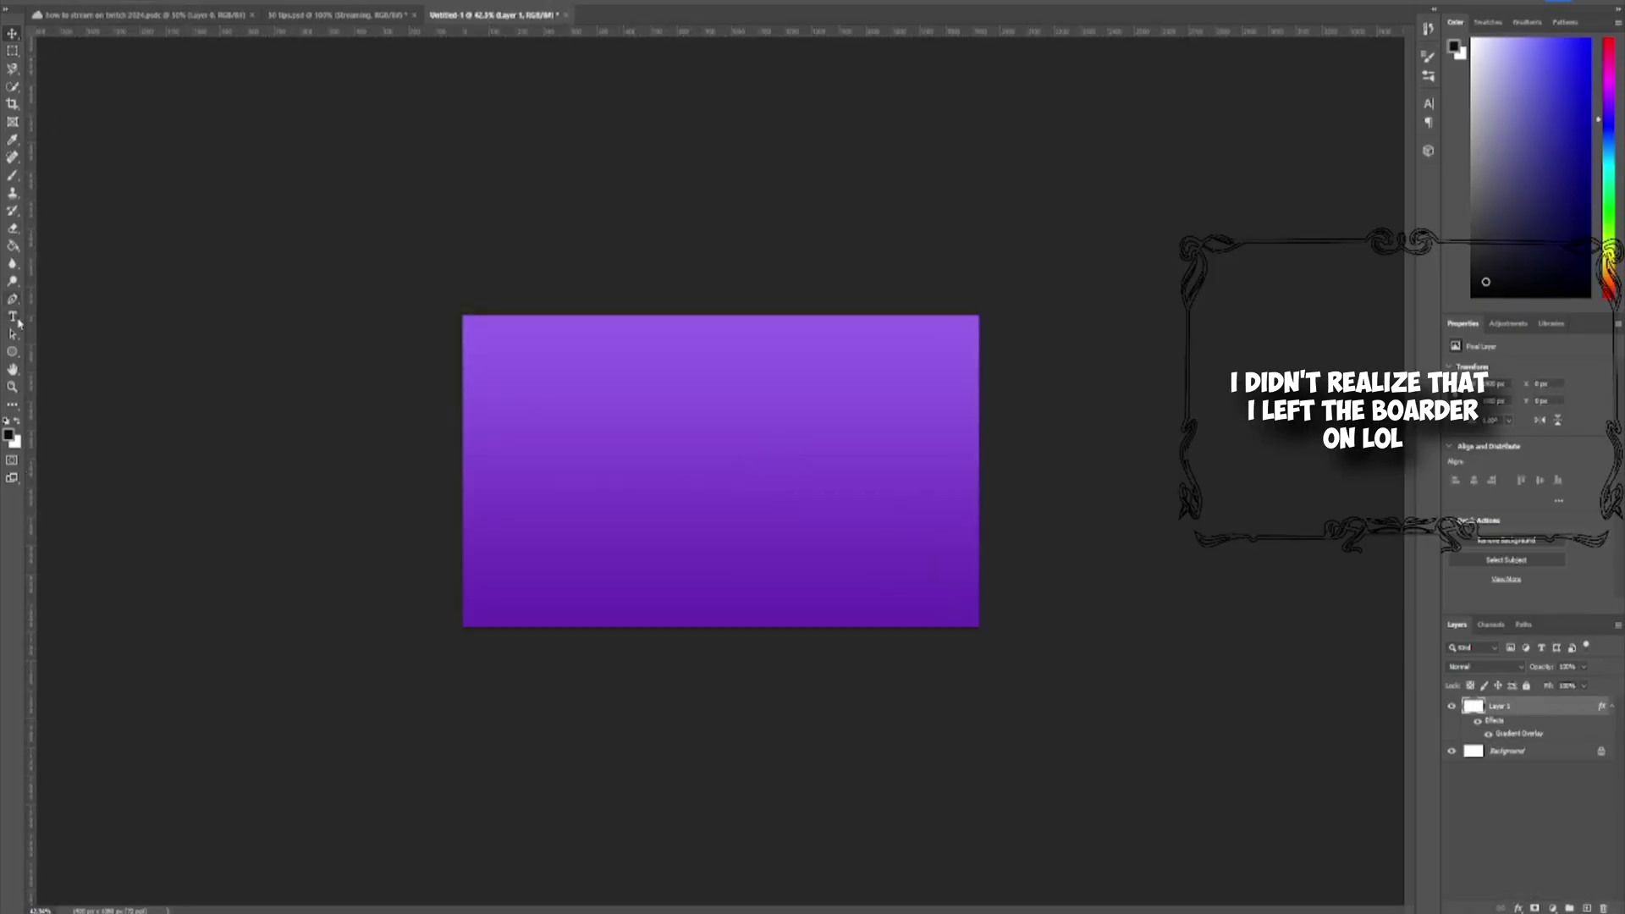
Switch to Photoshop, position the STREAMING title on the purple thumbnail background and thicken its black stroke
left_click(535, 442)
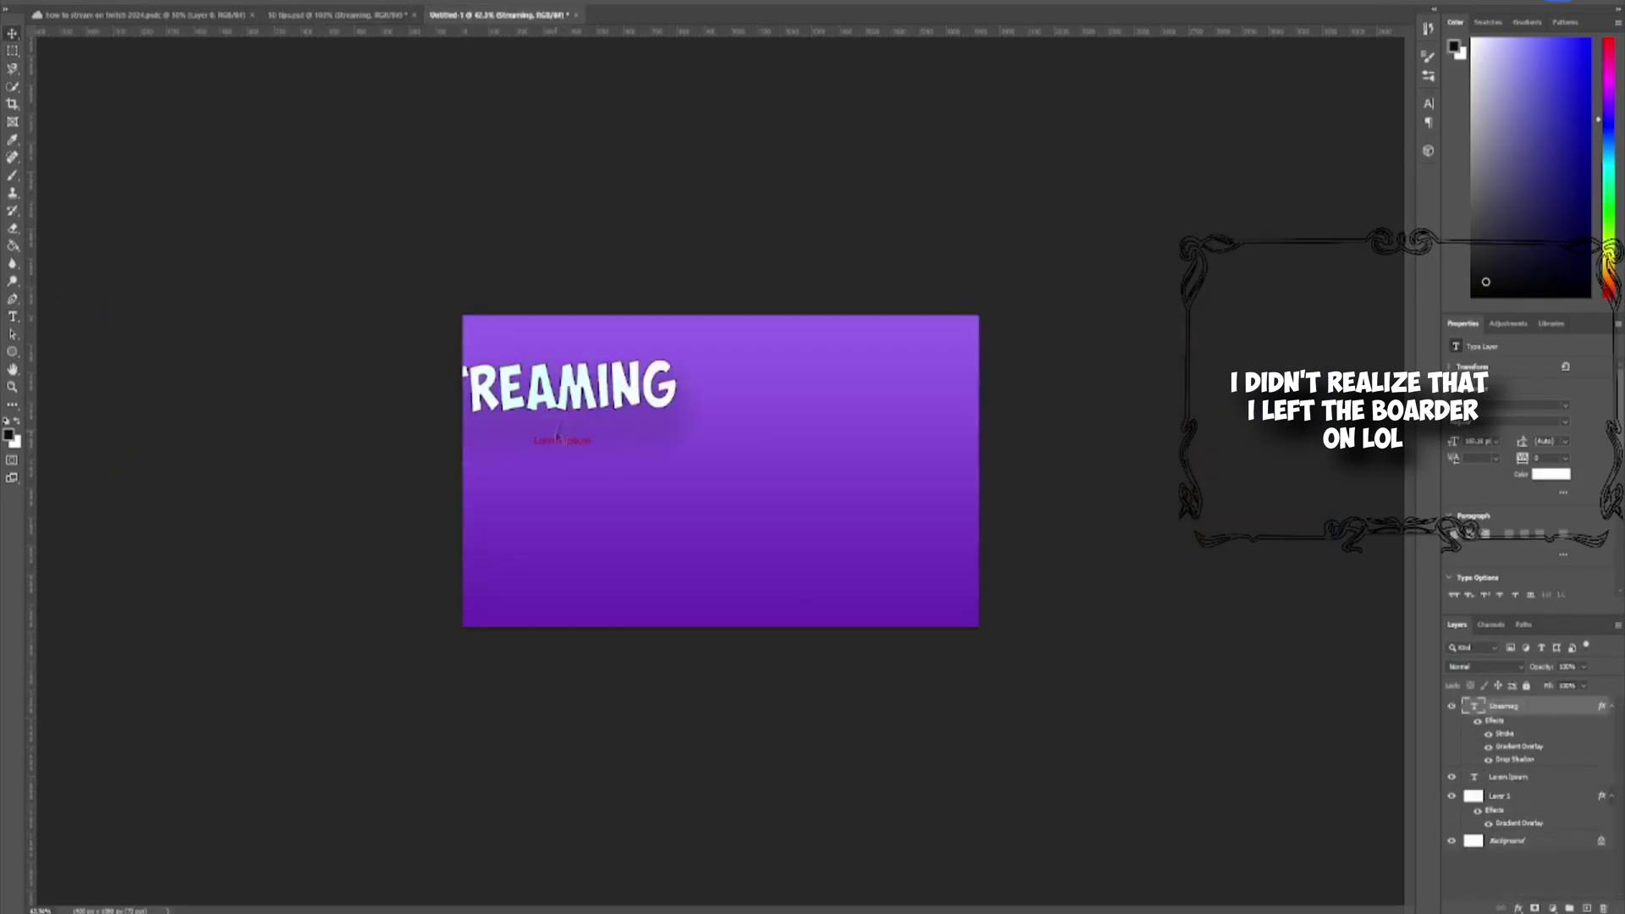
left_click(805, 316)
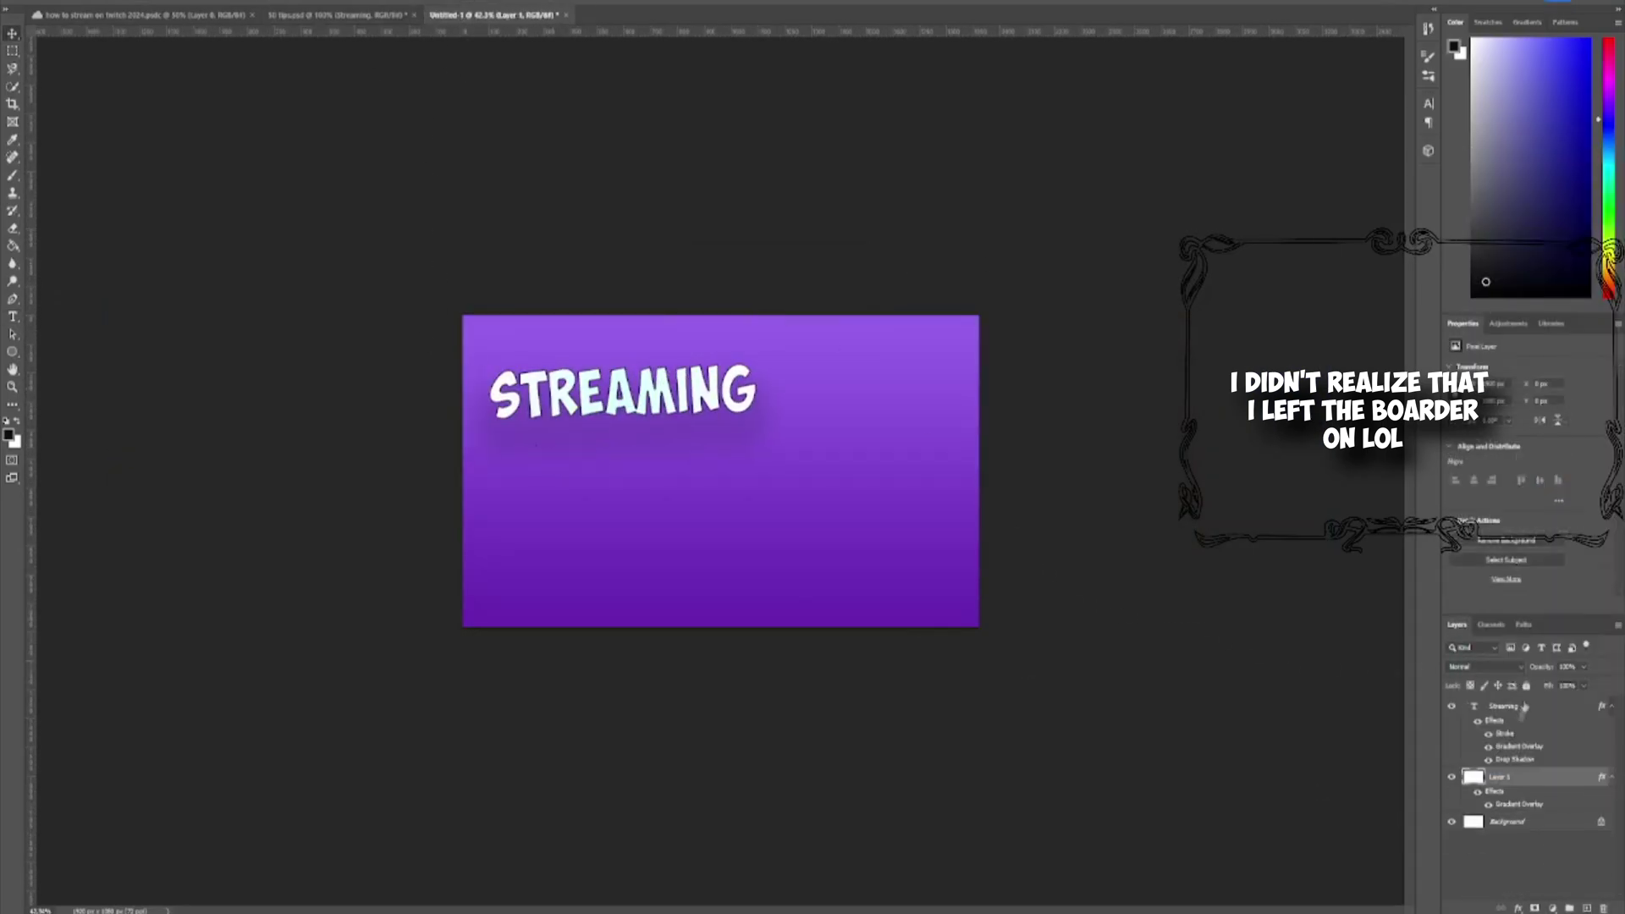
double_click(1504, 733)
key("Return")
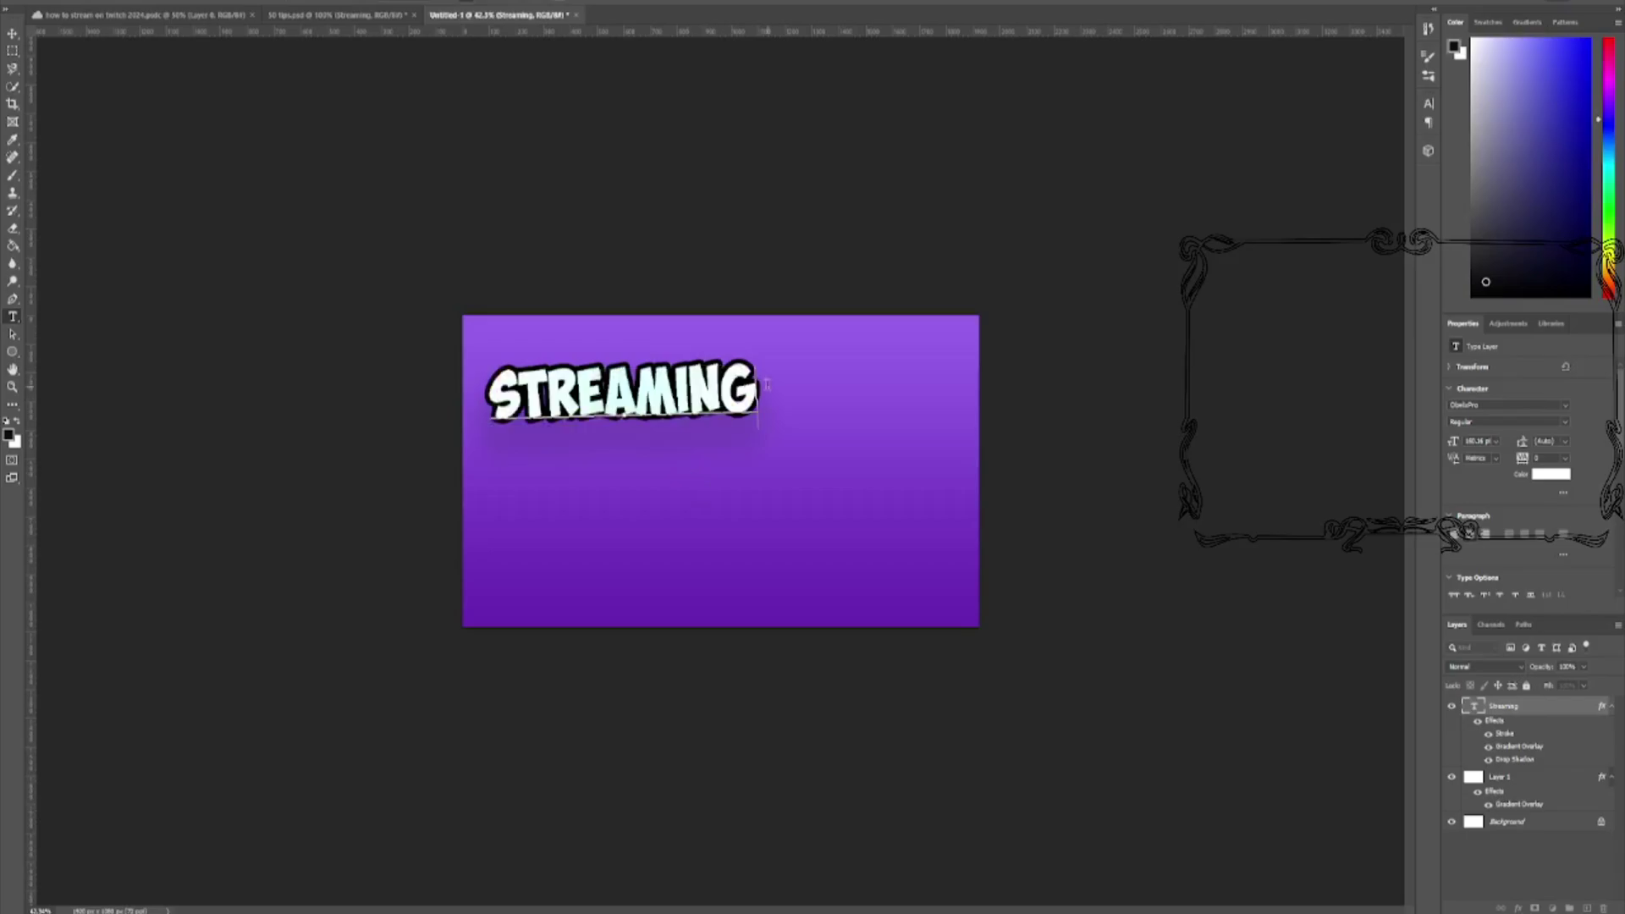
Change the title text to ULTIMATE and arrange it with the GUIDE text on the thumbnail
key("t")
double_click(622, 391)
type("ULTIMATE")
left_click_drag(627, 343, 597, 443)
left_click_drag(707, 500, 762, 499)
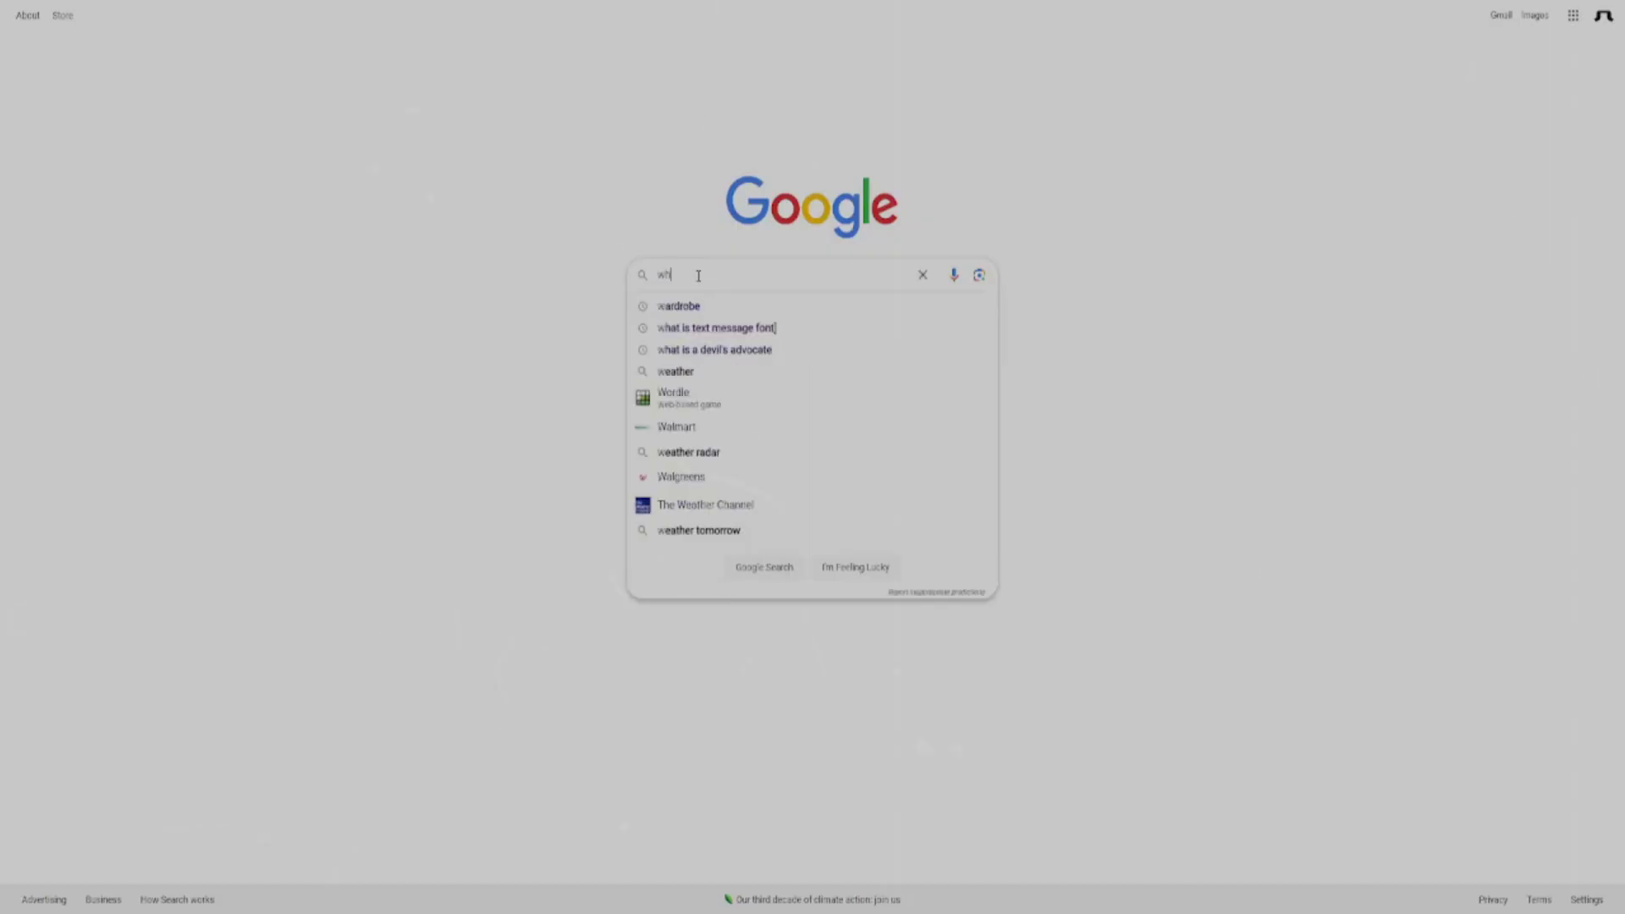
Switch to Google, search for "what is a algorithm" and refine the search to "what is a algorithm in social media"
type("a algor")
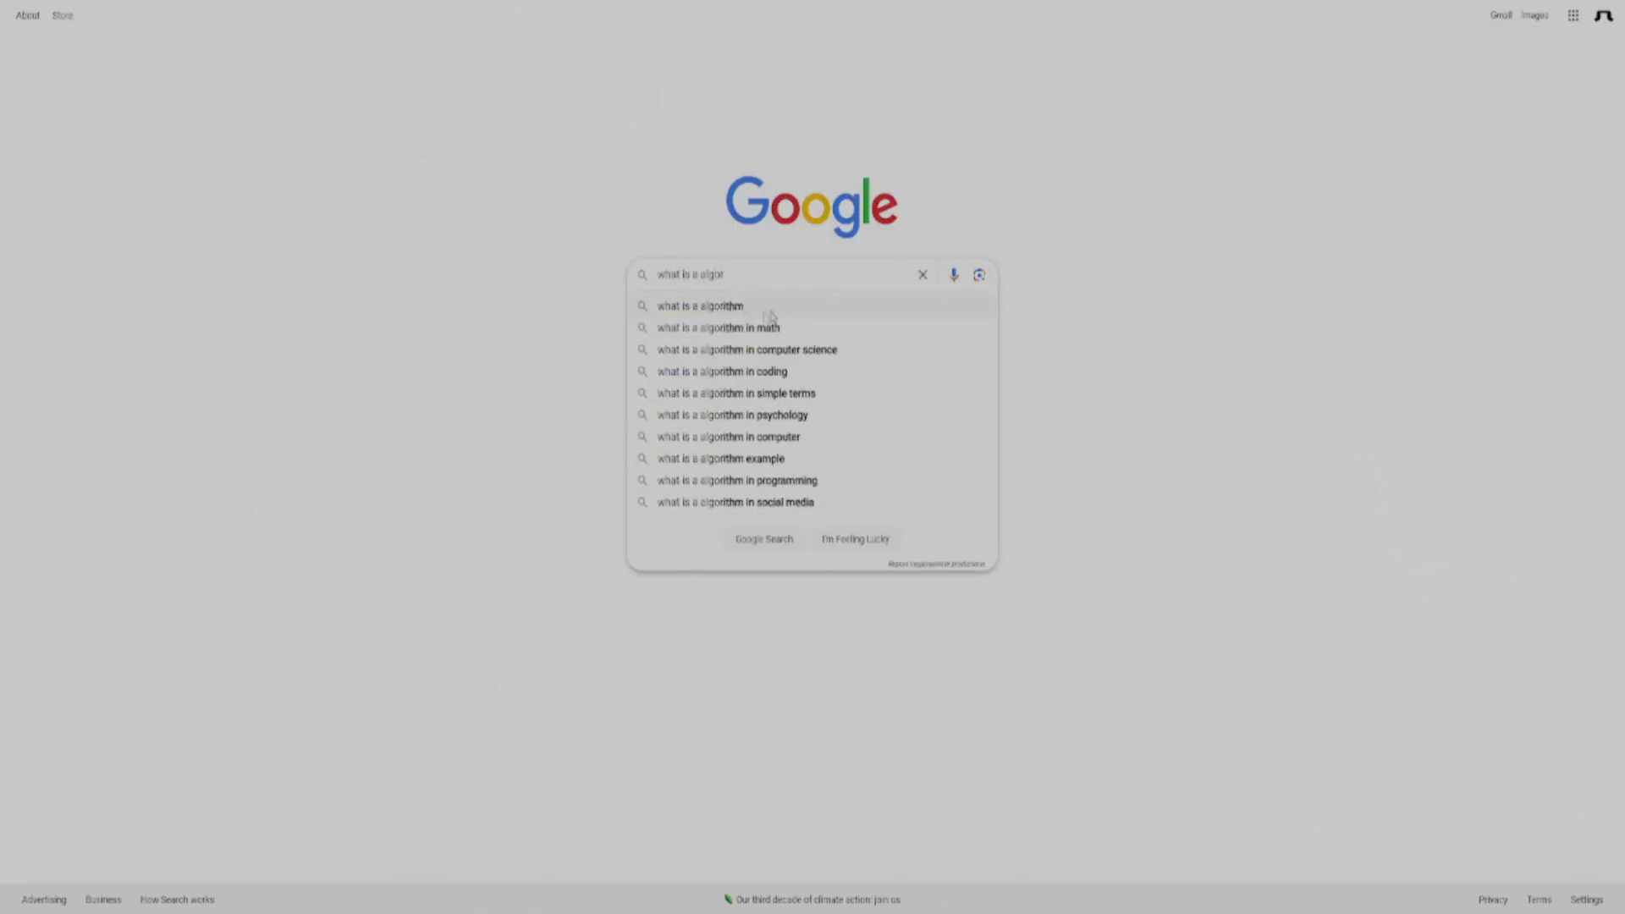
left_click(745, 307)
left_click(320, 34)
type("in soc")
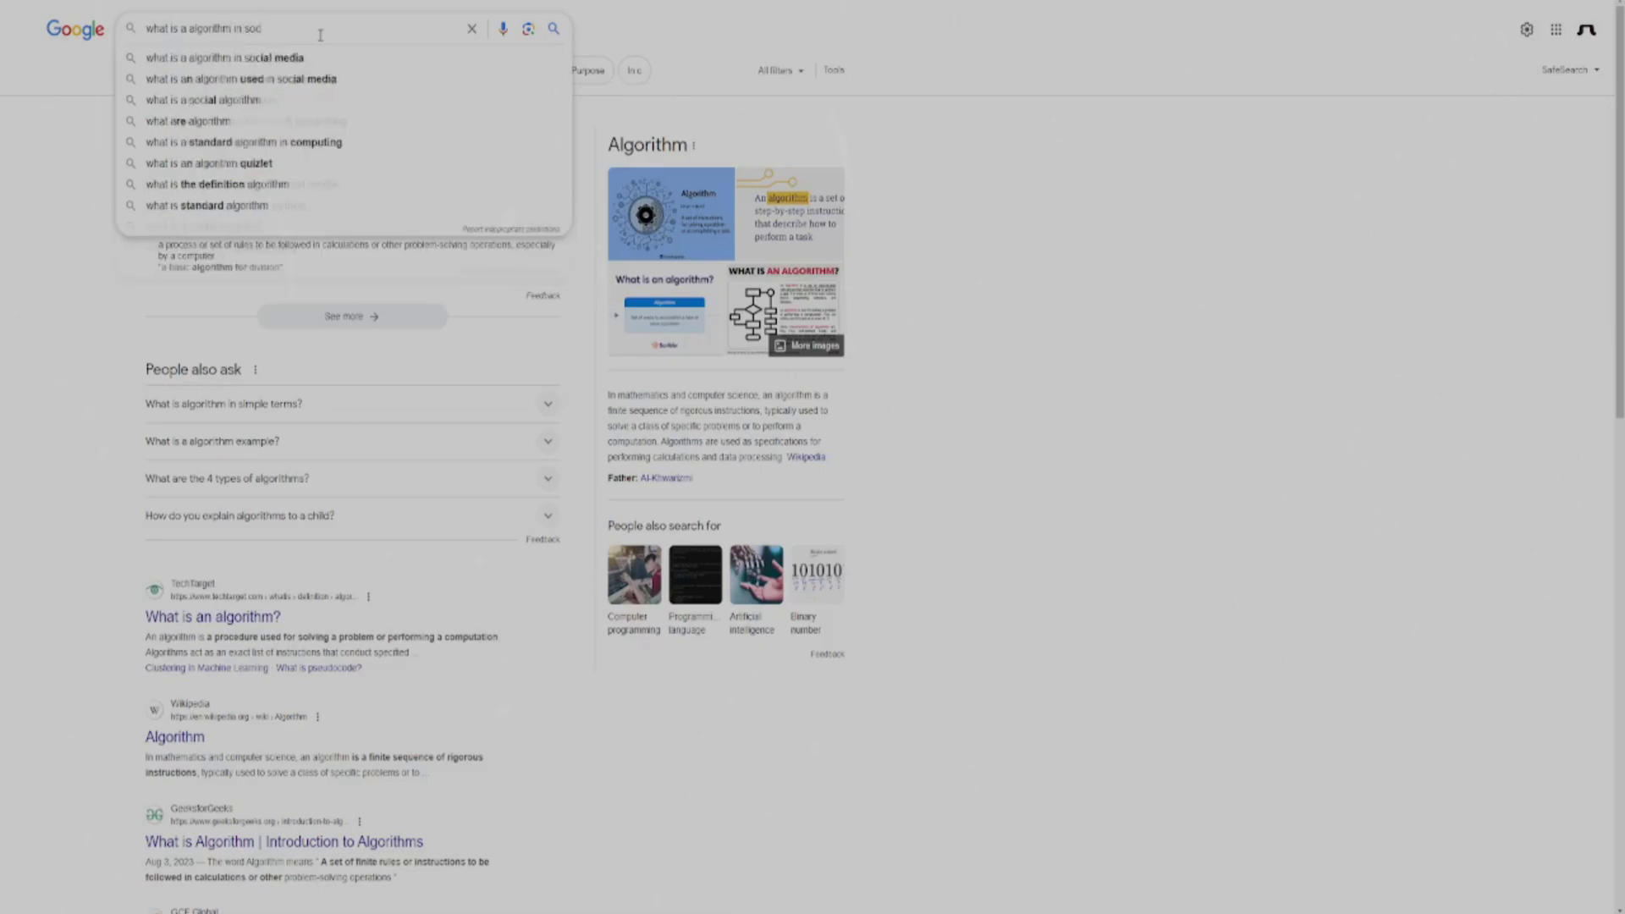
type("ial media")
key("Return")
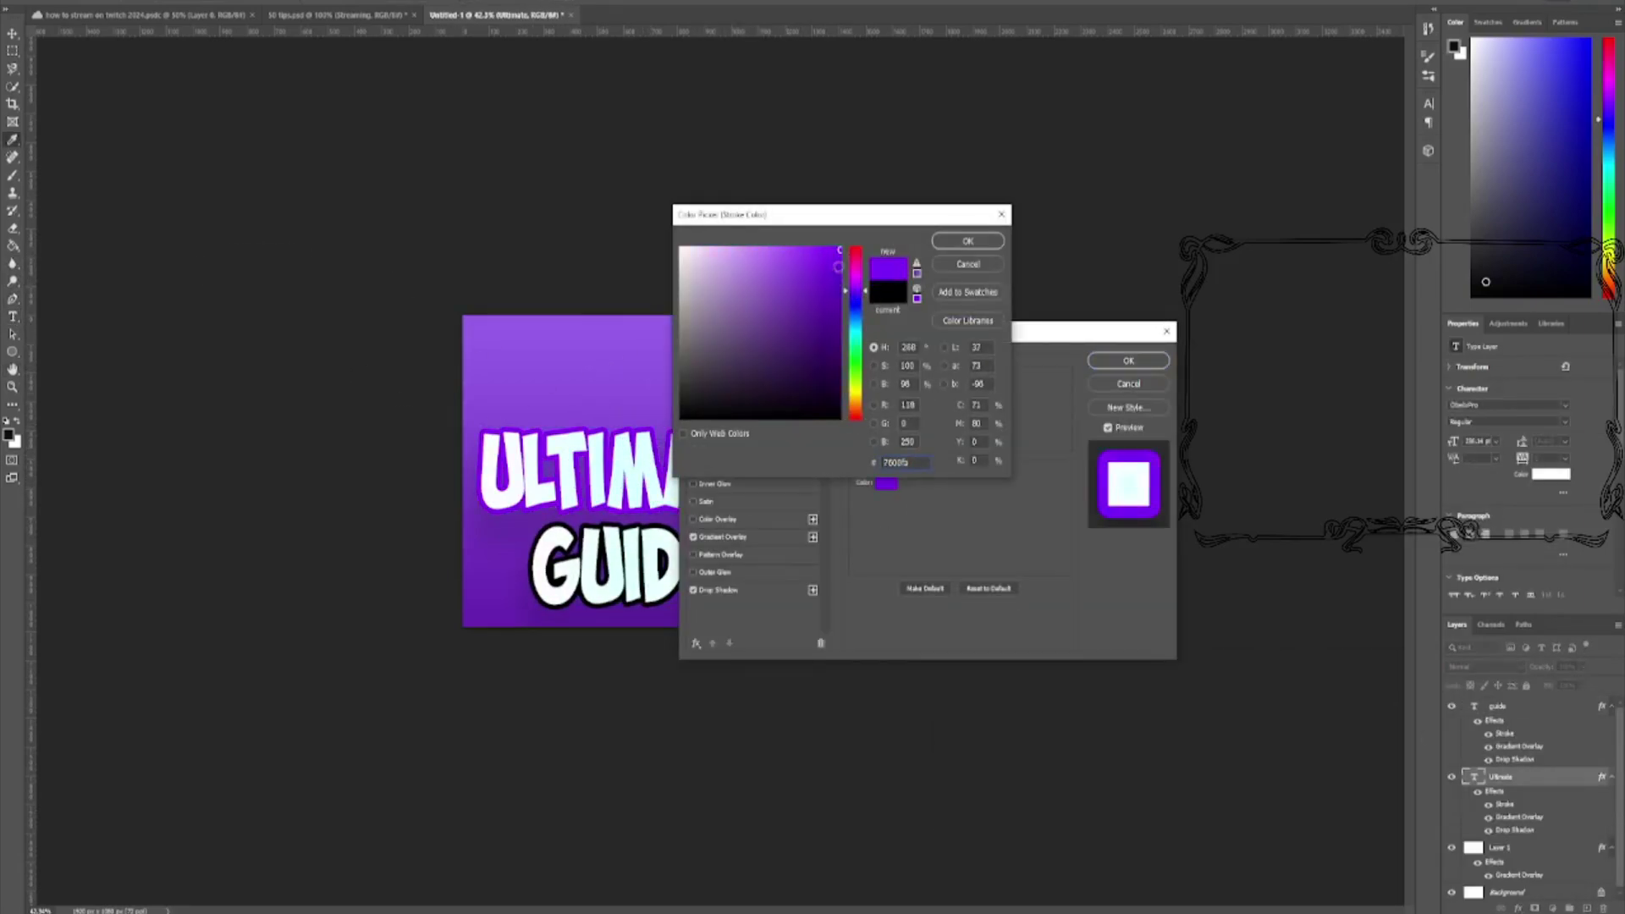
Back in Photoshop, set the ULTIMATE text's stroke colour to #7600fa and duplicate the Ultimate layer
key("Return")
key("Return")
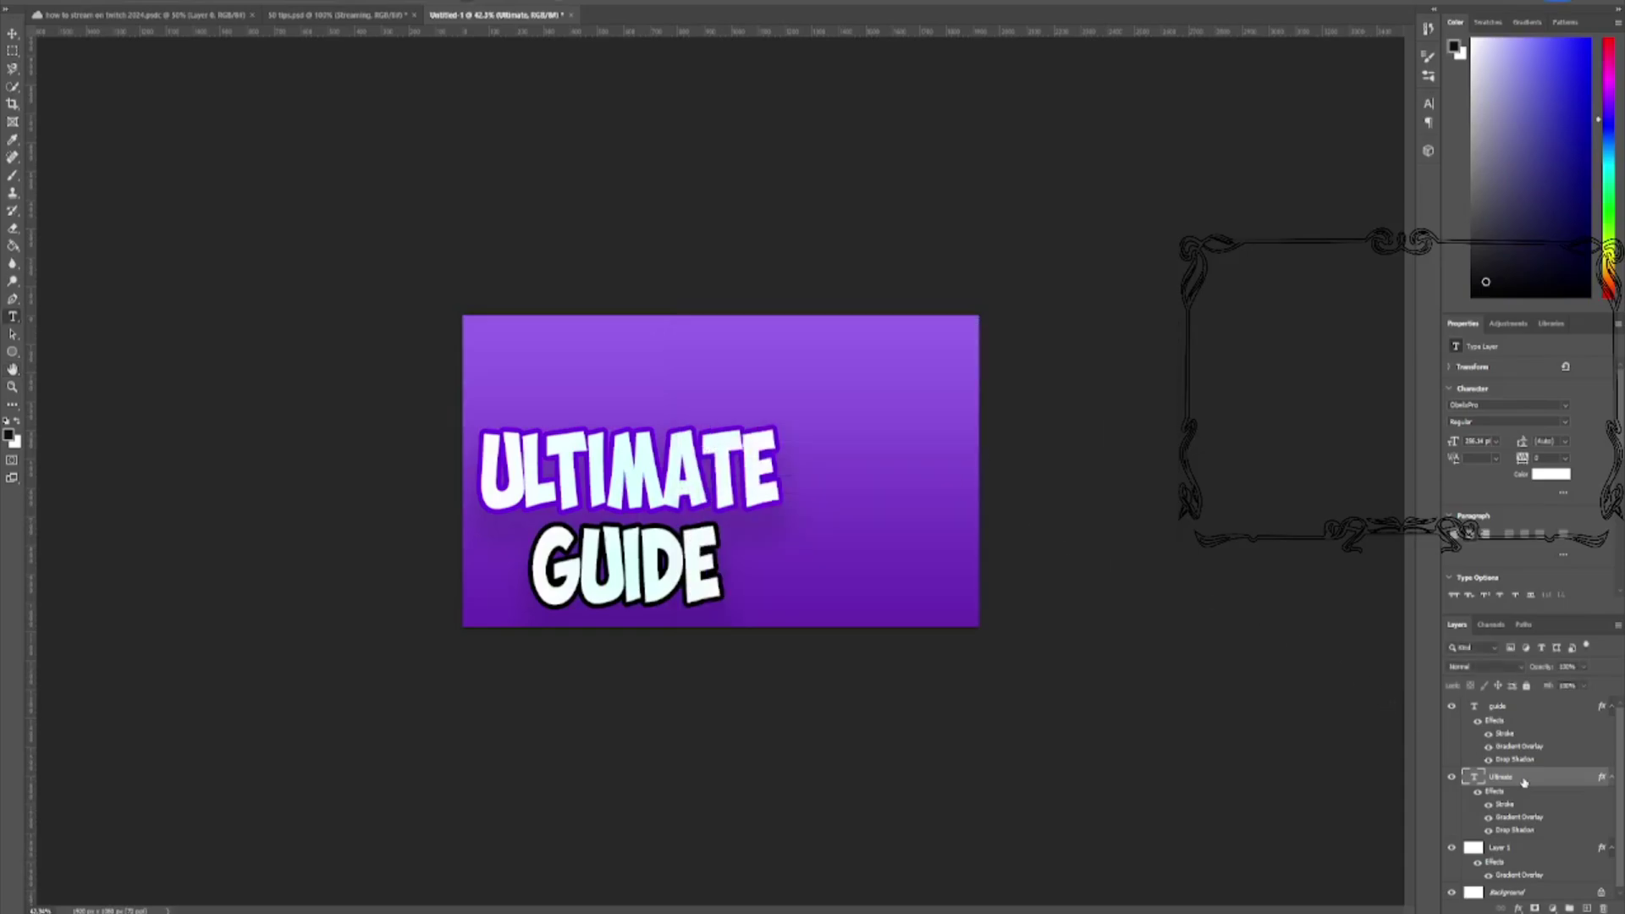
right_click(1500, 776)
left_click(1490, 220)
key("Return")
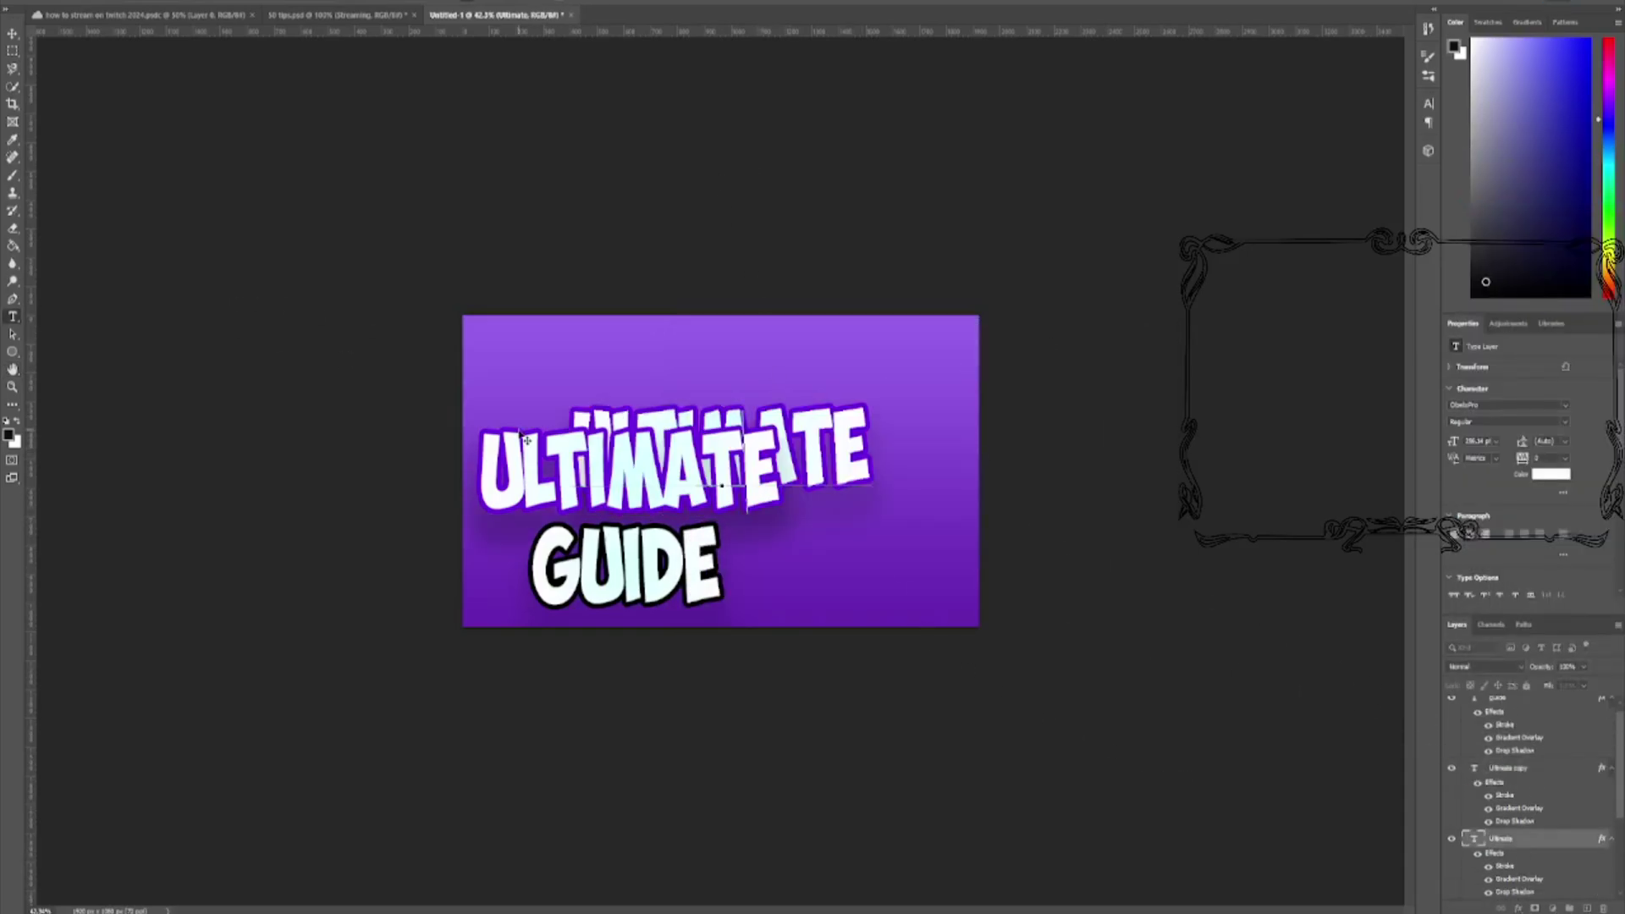
Hide the black-outlined GUIDE layer and place the image twitch png.png above the ULTIMATE text
left_click(1454, 707)
left_click(1498, 848)
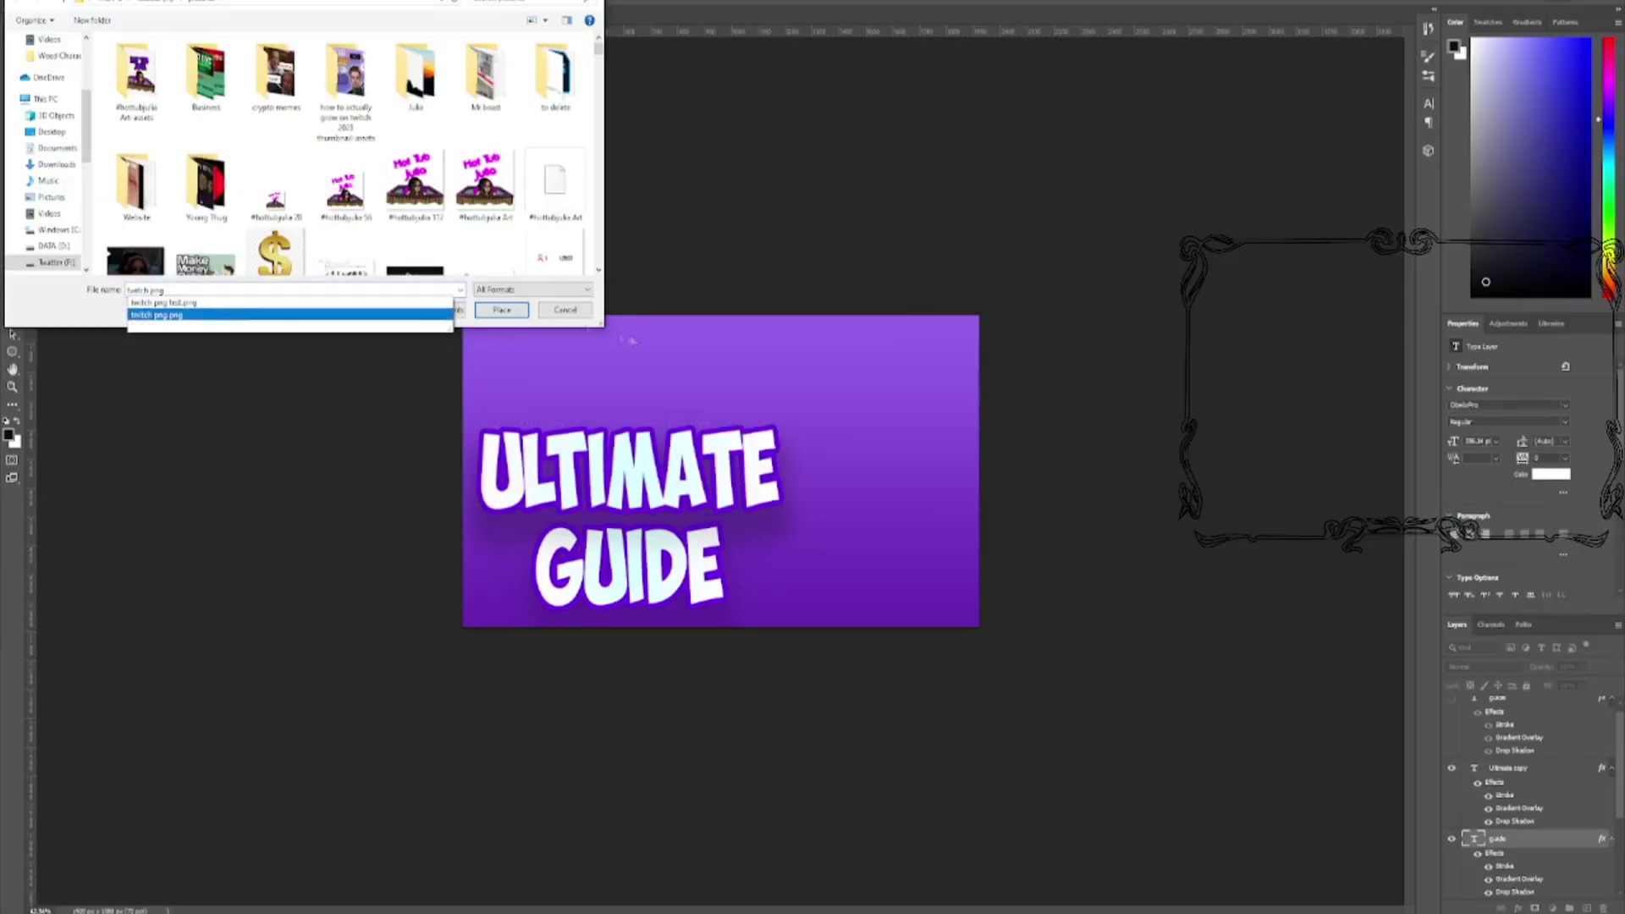
key("Return")
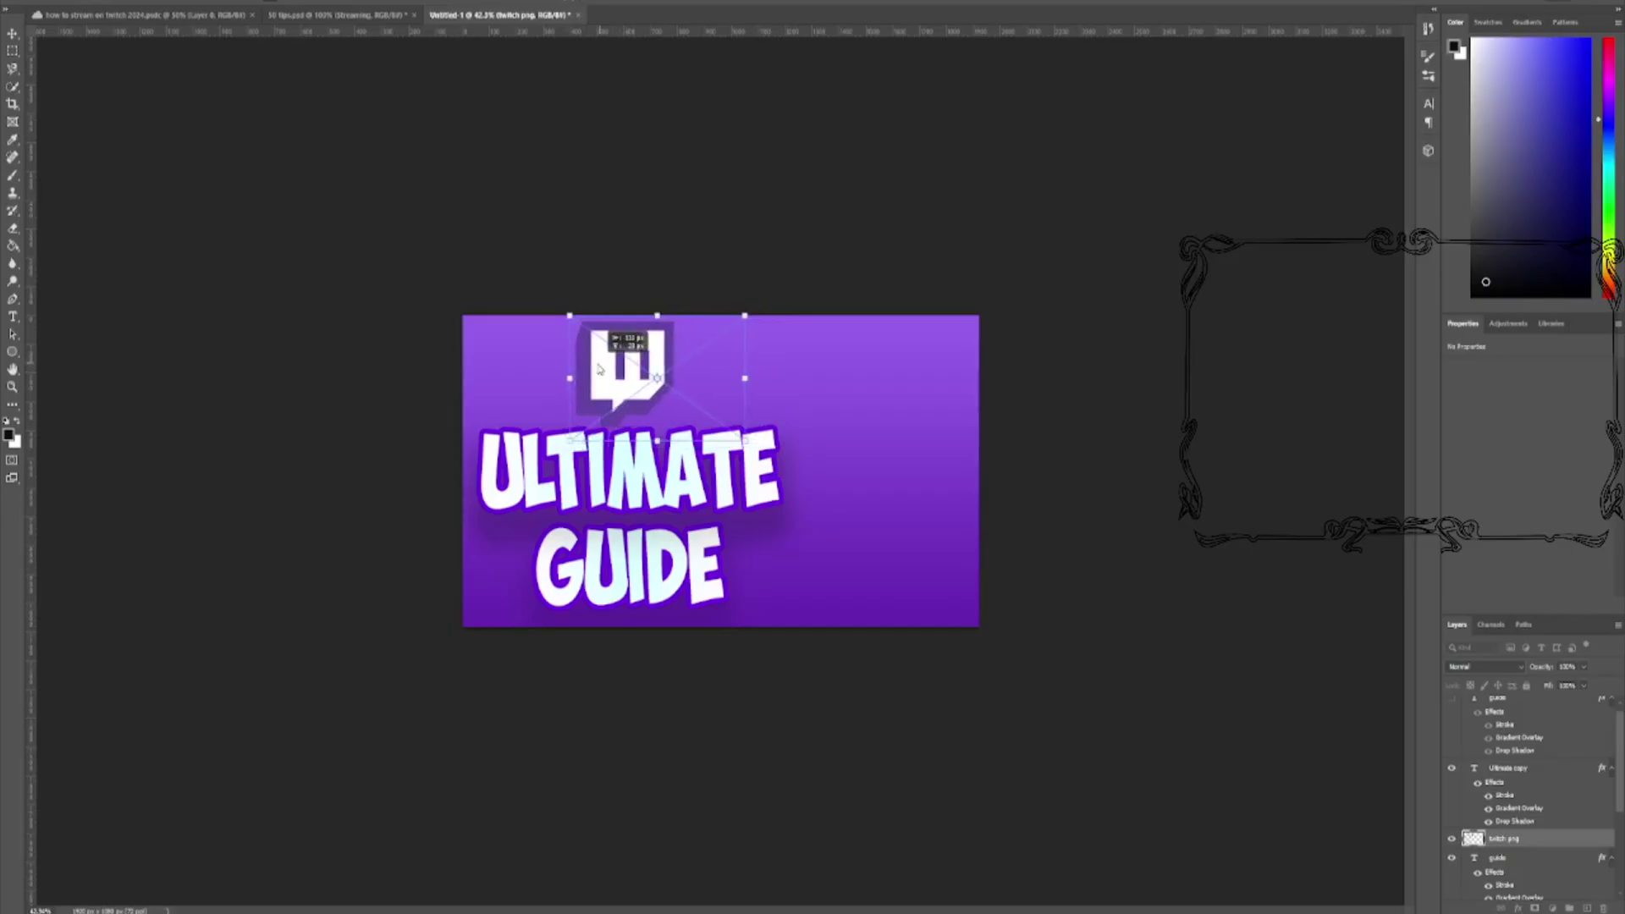
Open the webcam photo of the shocked person in the cowboy hat and flip it horizontally
key("ctrl+o")
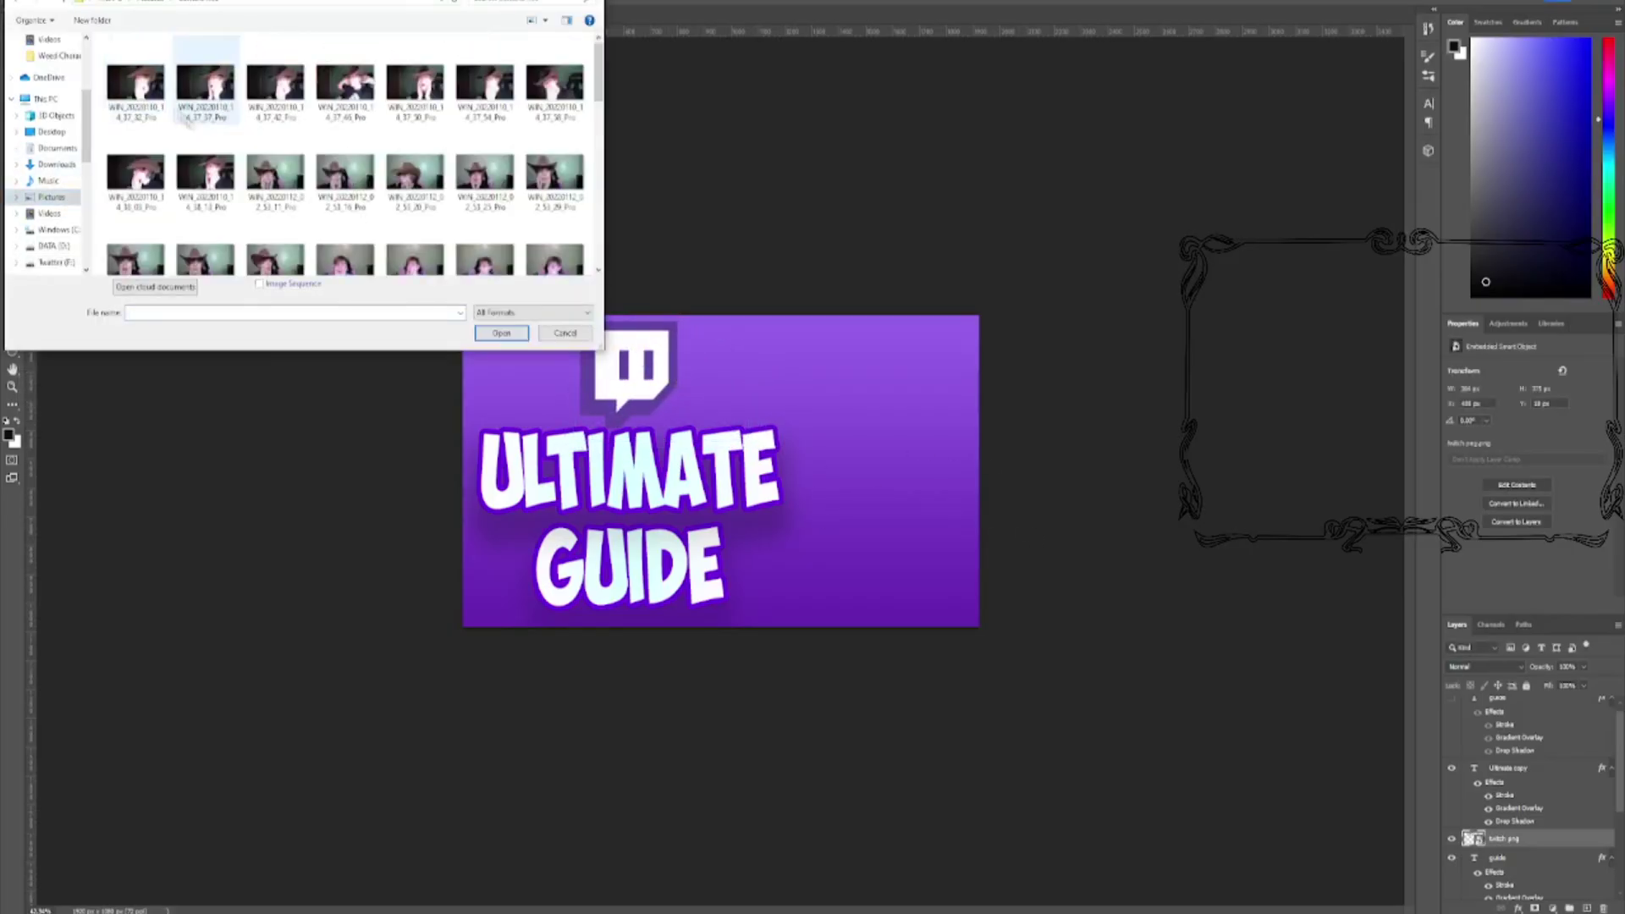
double_click(355, 193)
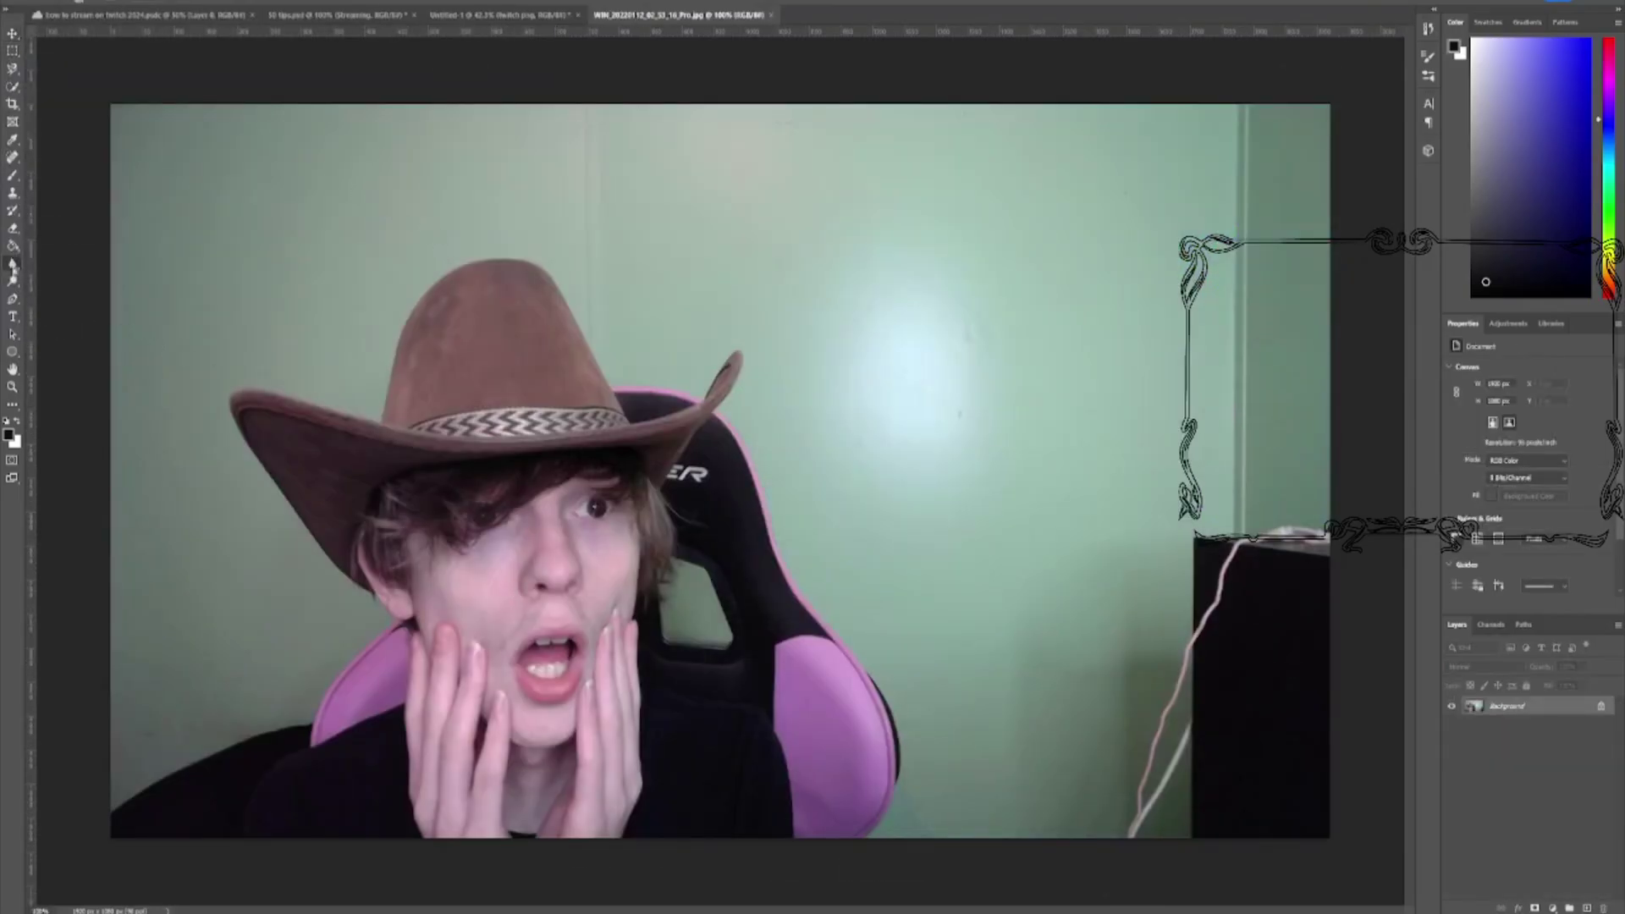
left_click(13, 263)
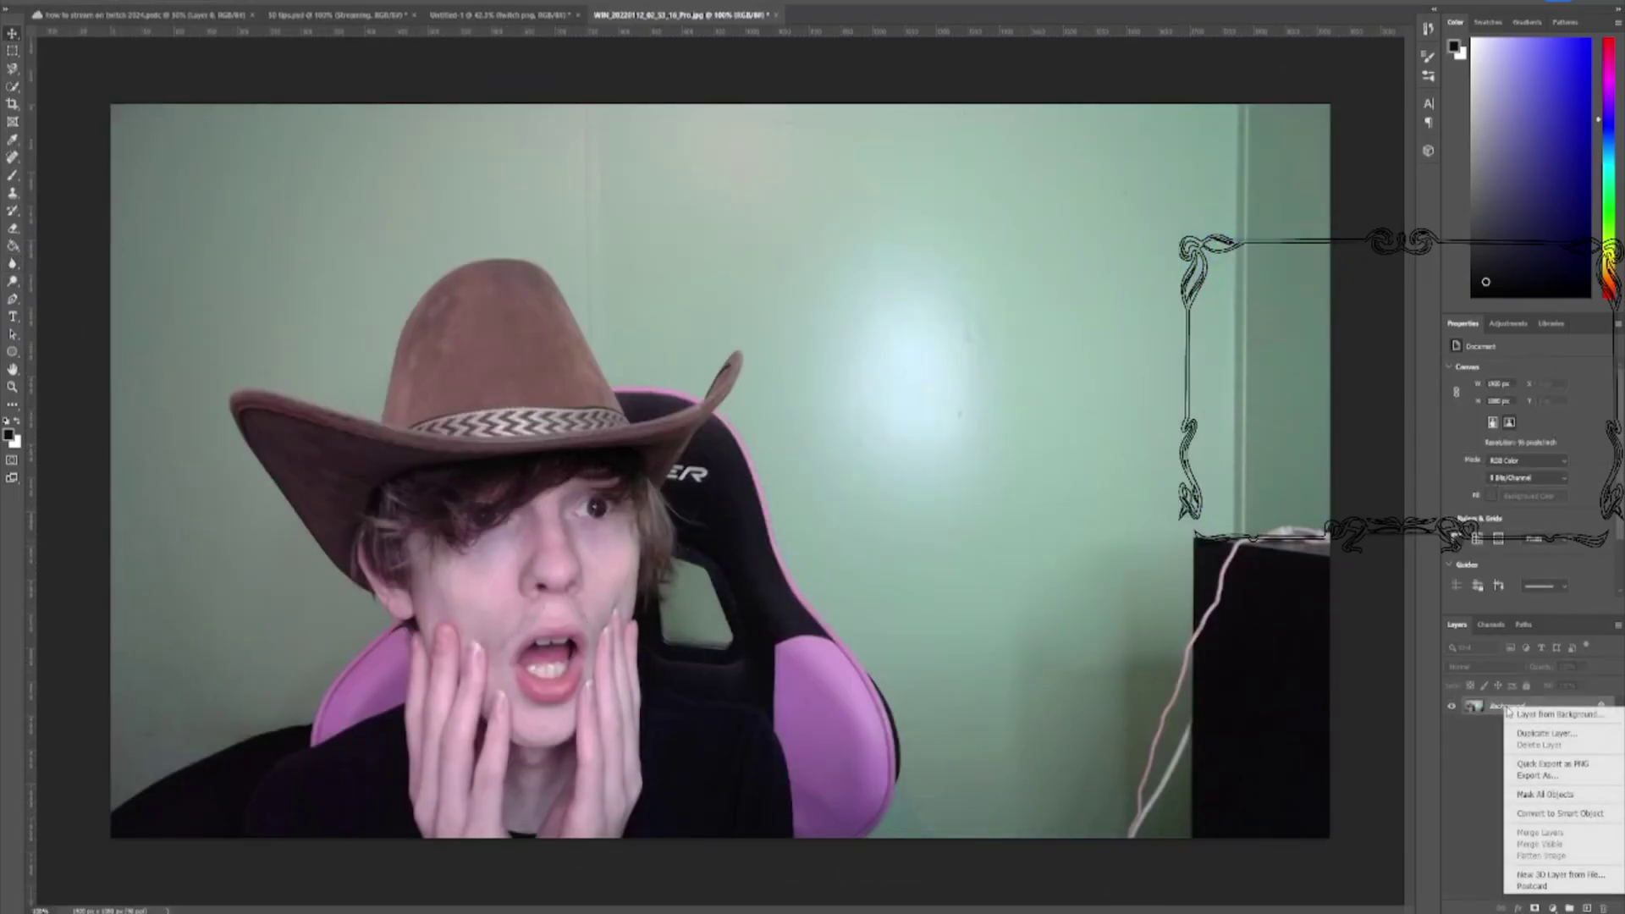
left_click(250, 165)
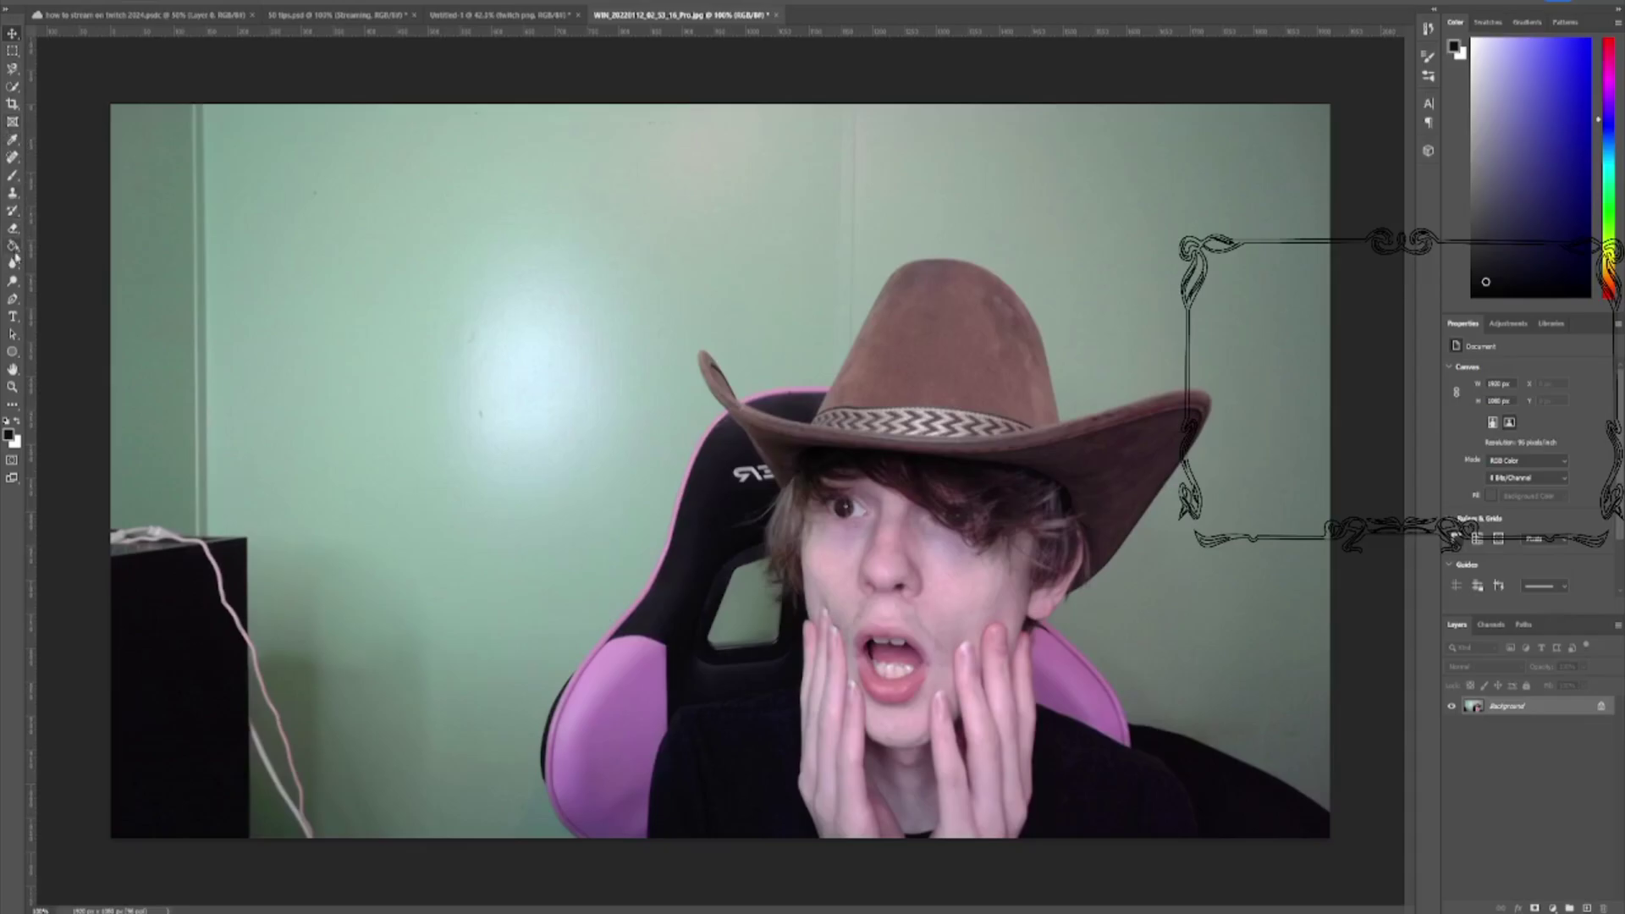
Trace the cutout outline along the person's shoulder in the flipped photo
left_click(668, 728)
left_click(679, 714)
left_click(690, 704)
left_click(739, 701)
left_click(779, 694)
left_click(801, 689)
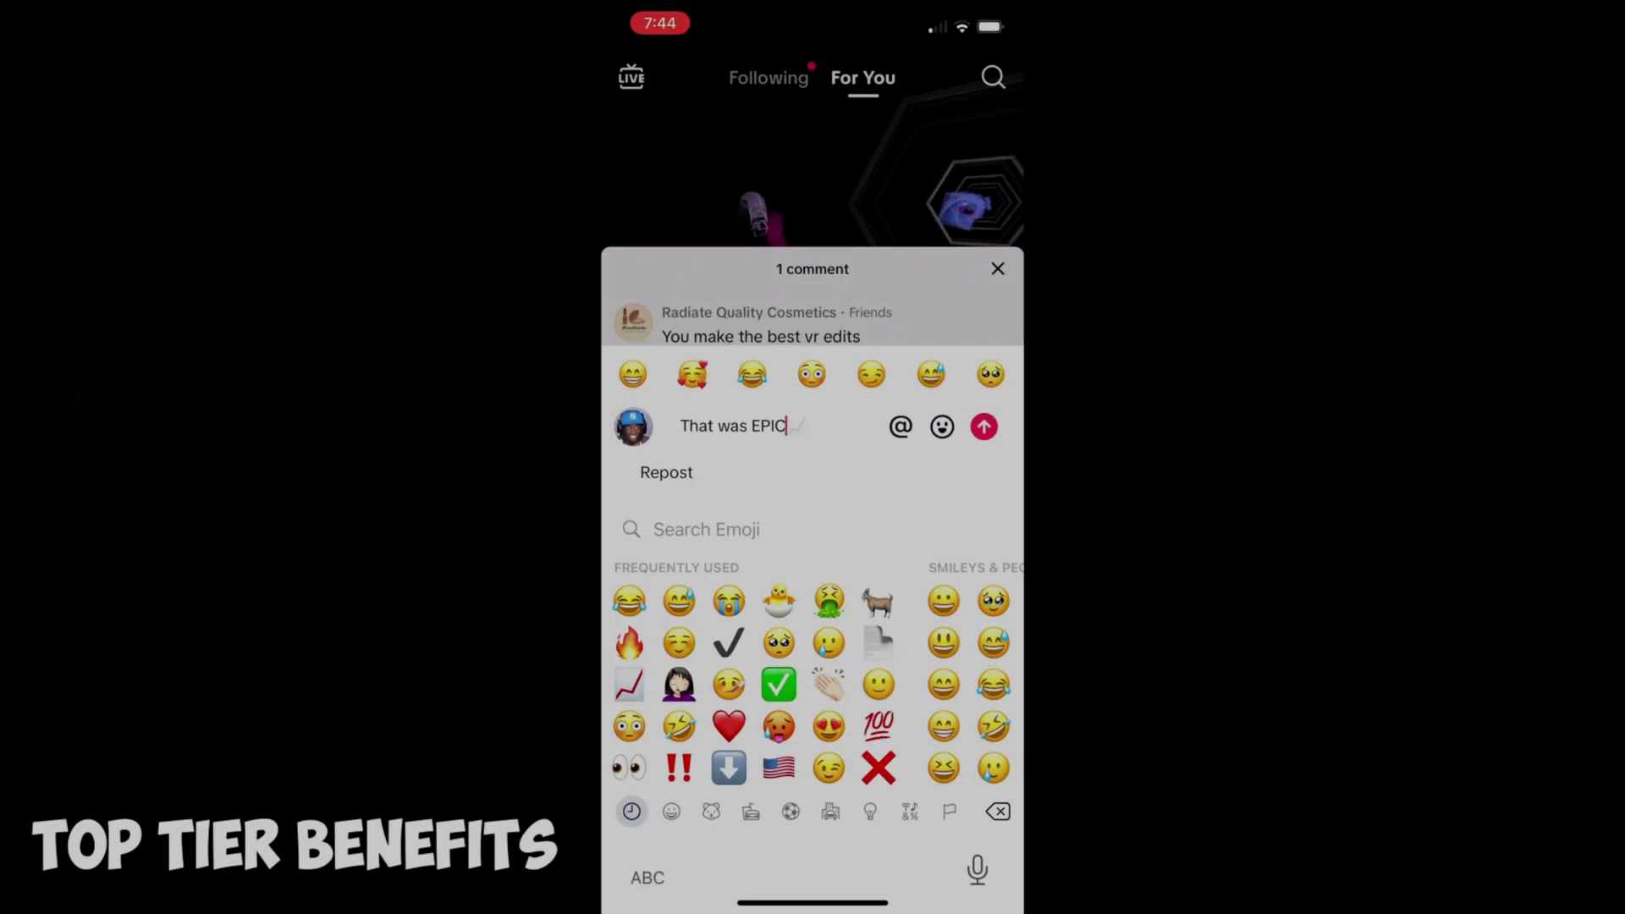
Add a fire emoji to the TikTok comment "That was EPIC" and look through the Discord server-information channel
type("🔥")
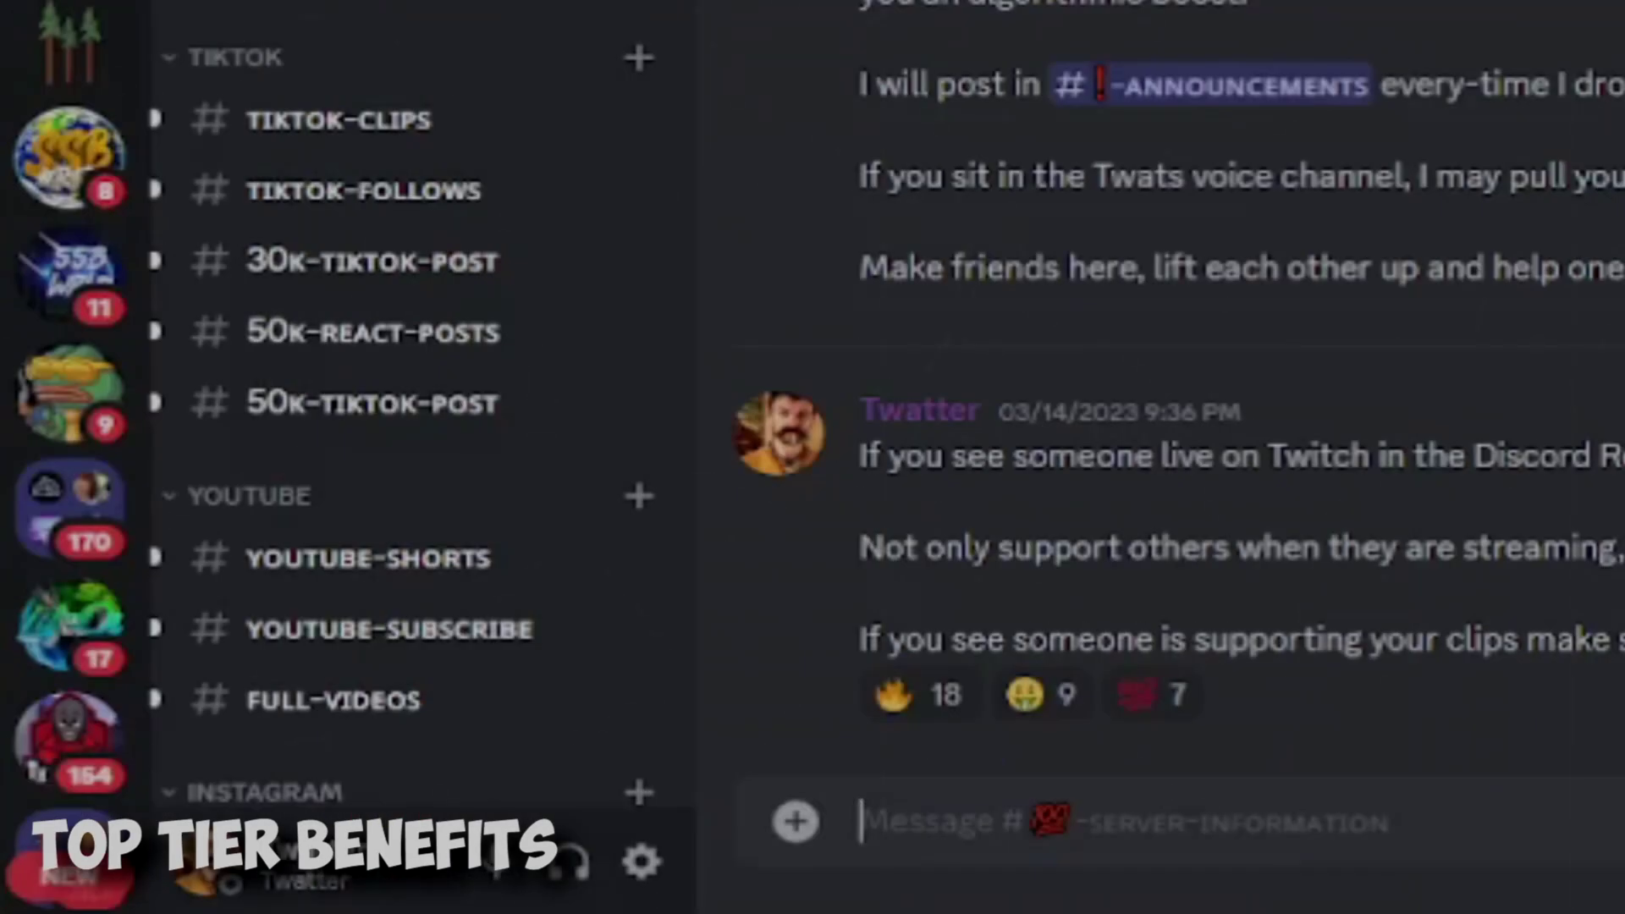
scroll(396, 710, "down", 3)
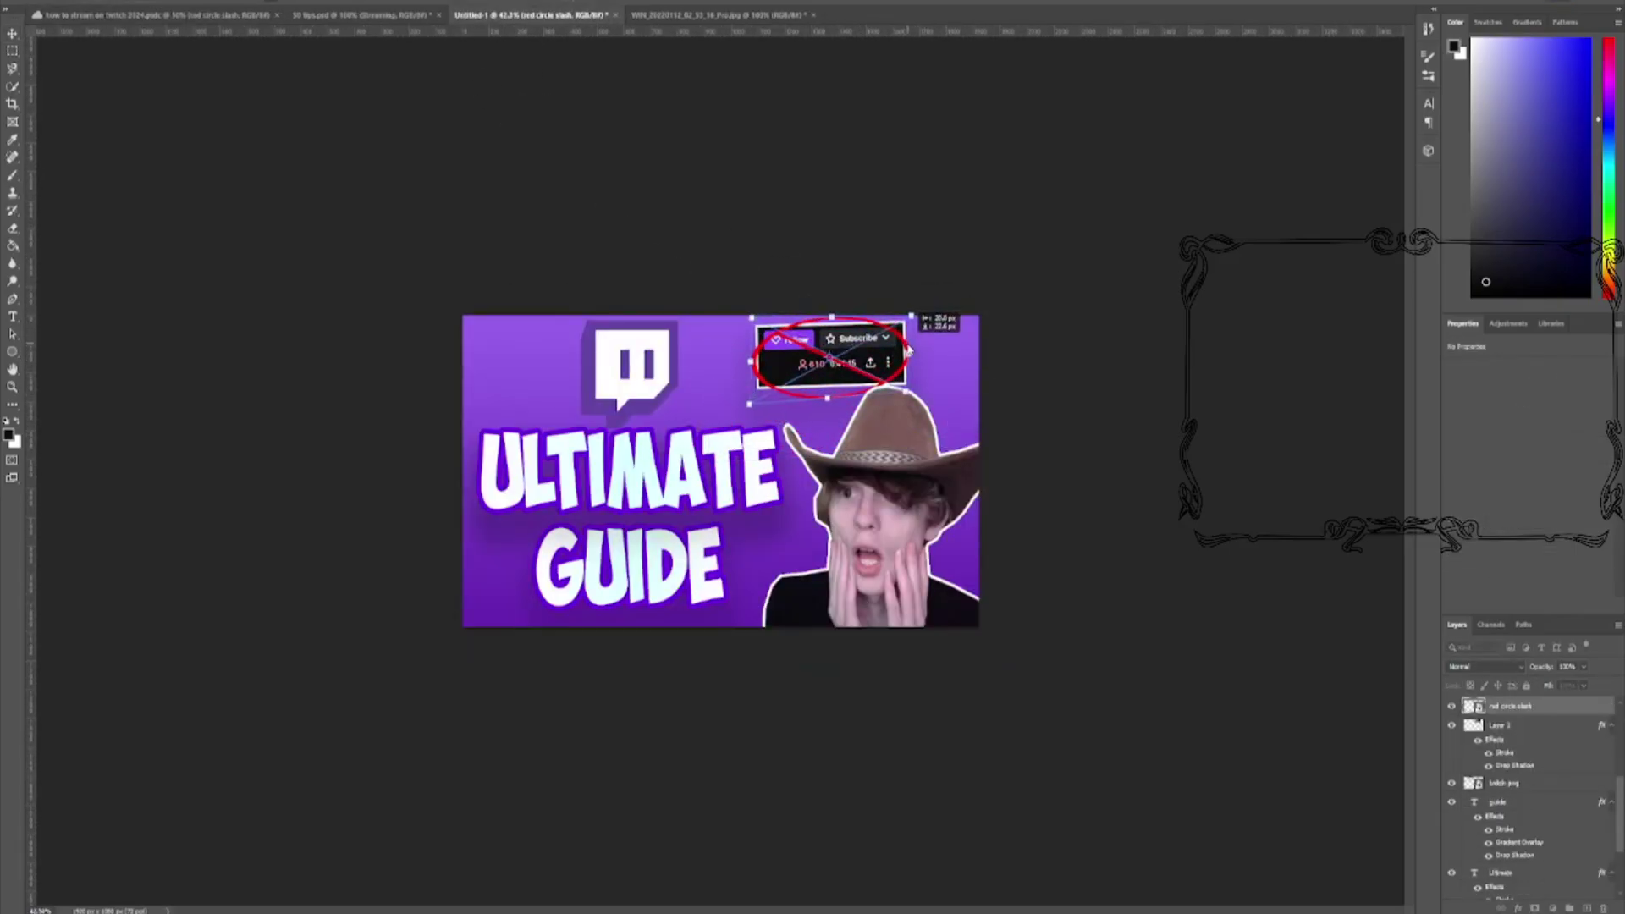
In the Photoshop thumbnail, move the red viewer icon onto the Follow and Subscribe banner and black out the 610 viewer count
scroll(907, 349, "up", 5)
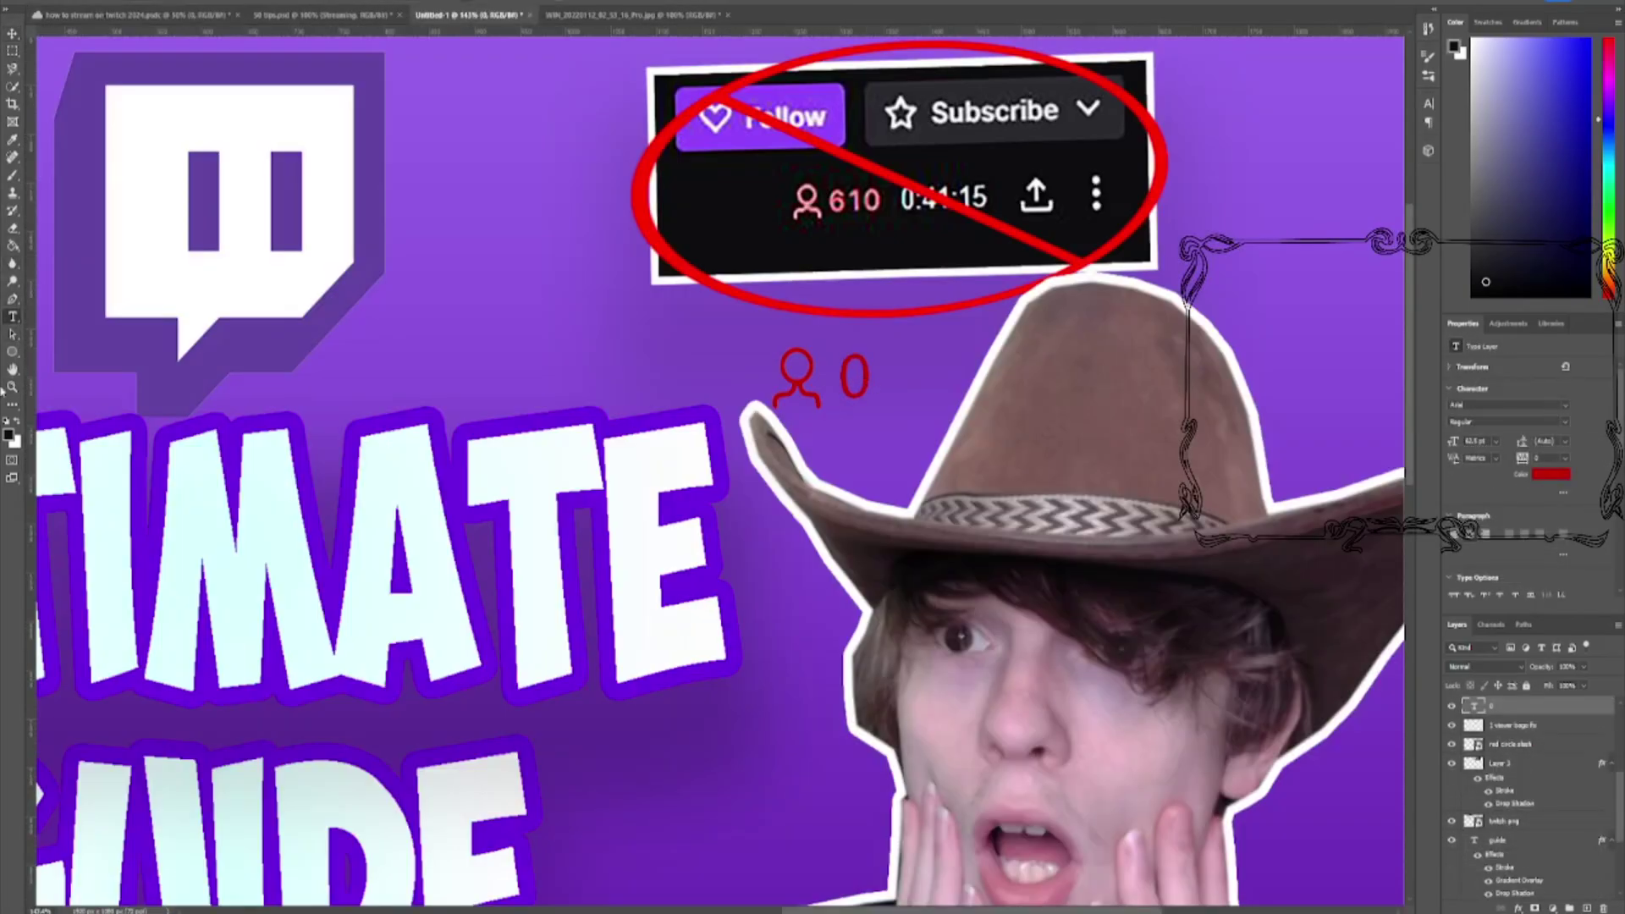
left_click_drag(783, 202, 868, 216)
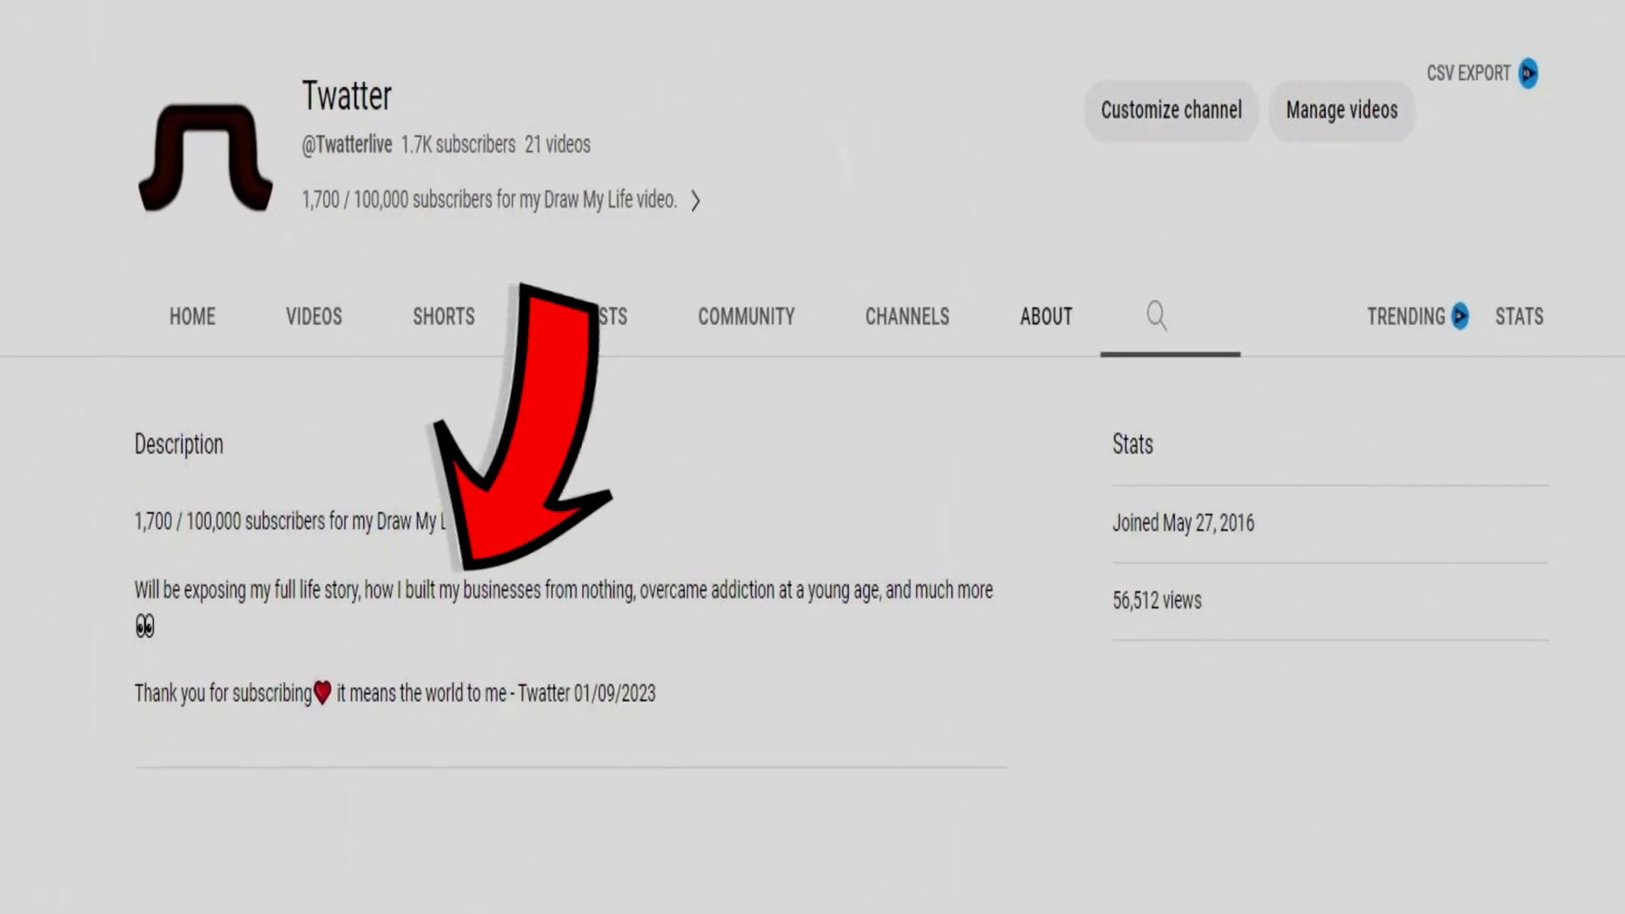
left_click(865, 378)
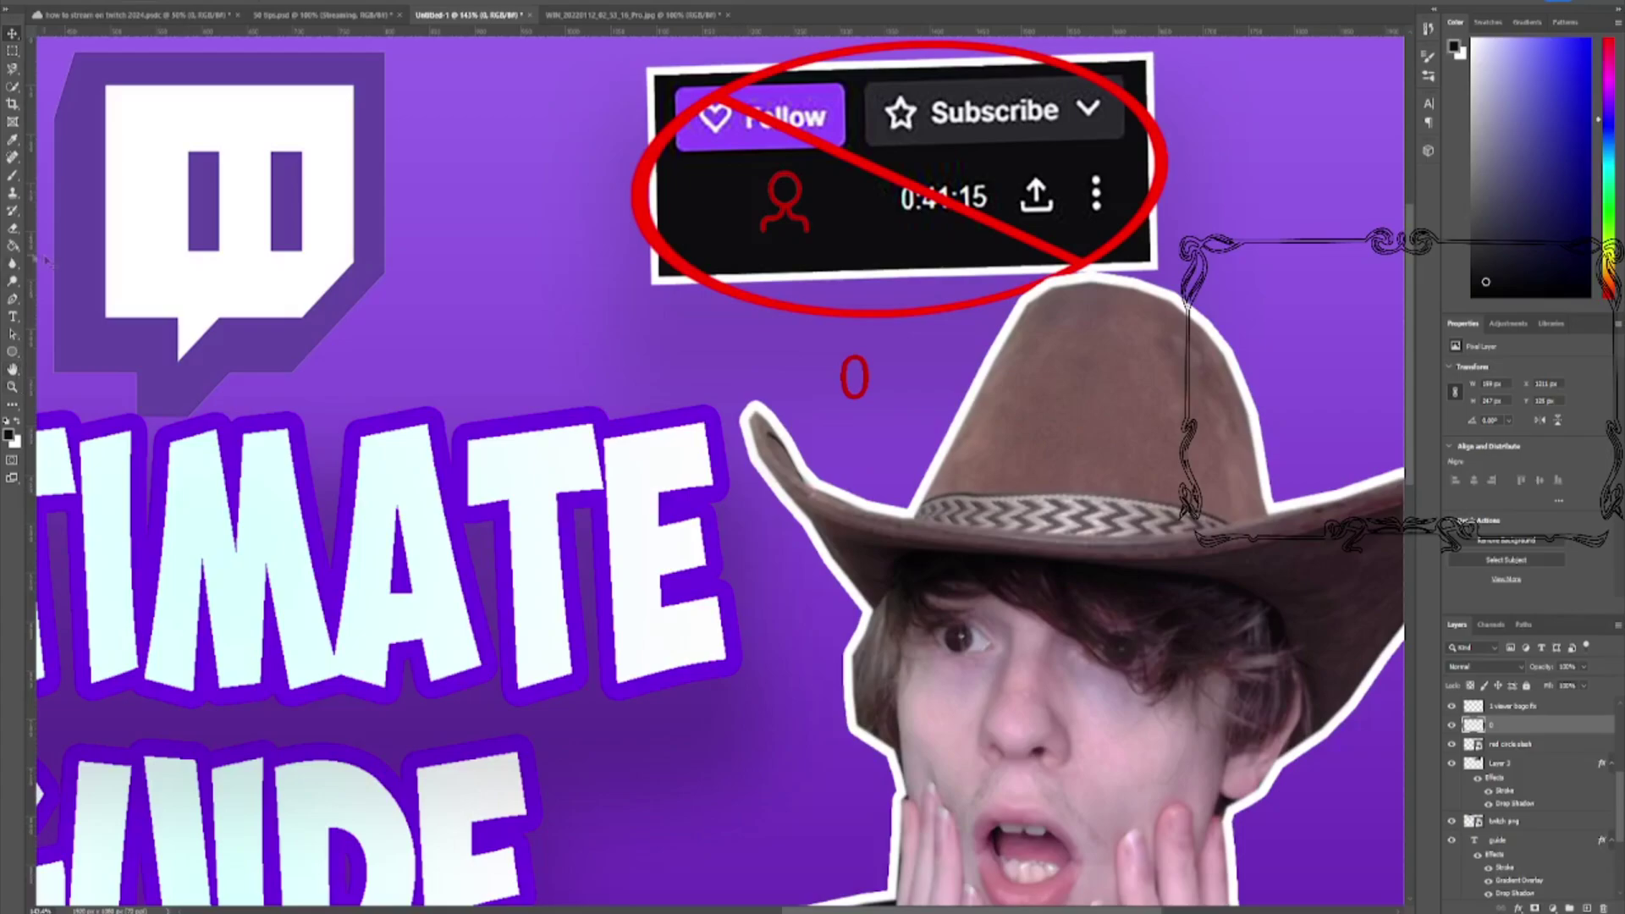
Try to paint black over the 610 viewer count on the 1 viewer logo fix layer
scroll(1523, 788, "down", 3)
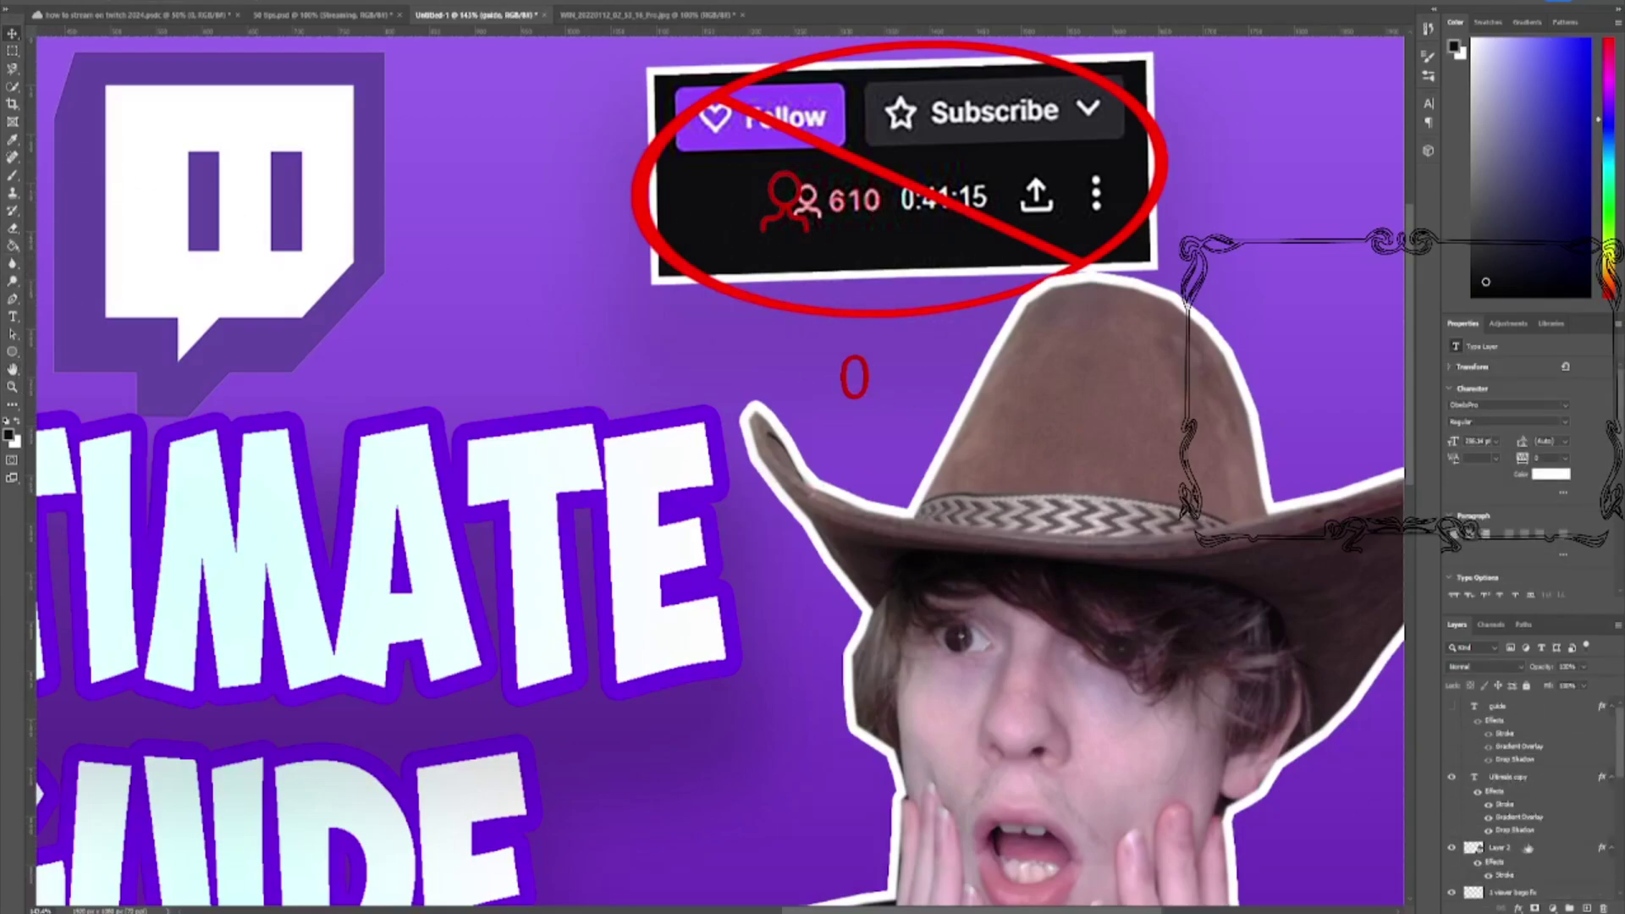
left_click(1498, 847)
key("alt+bracketleft")
left_click_drag(855, 207, 862, 200)
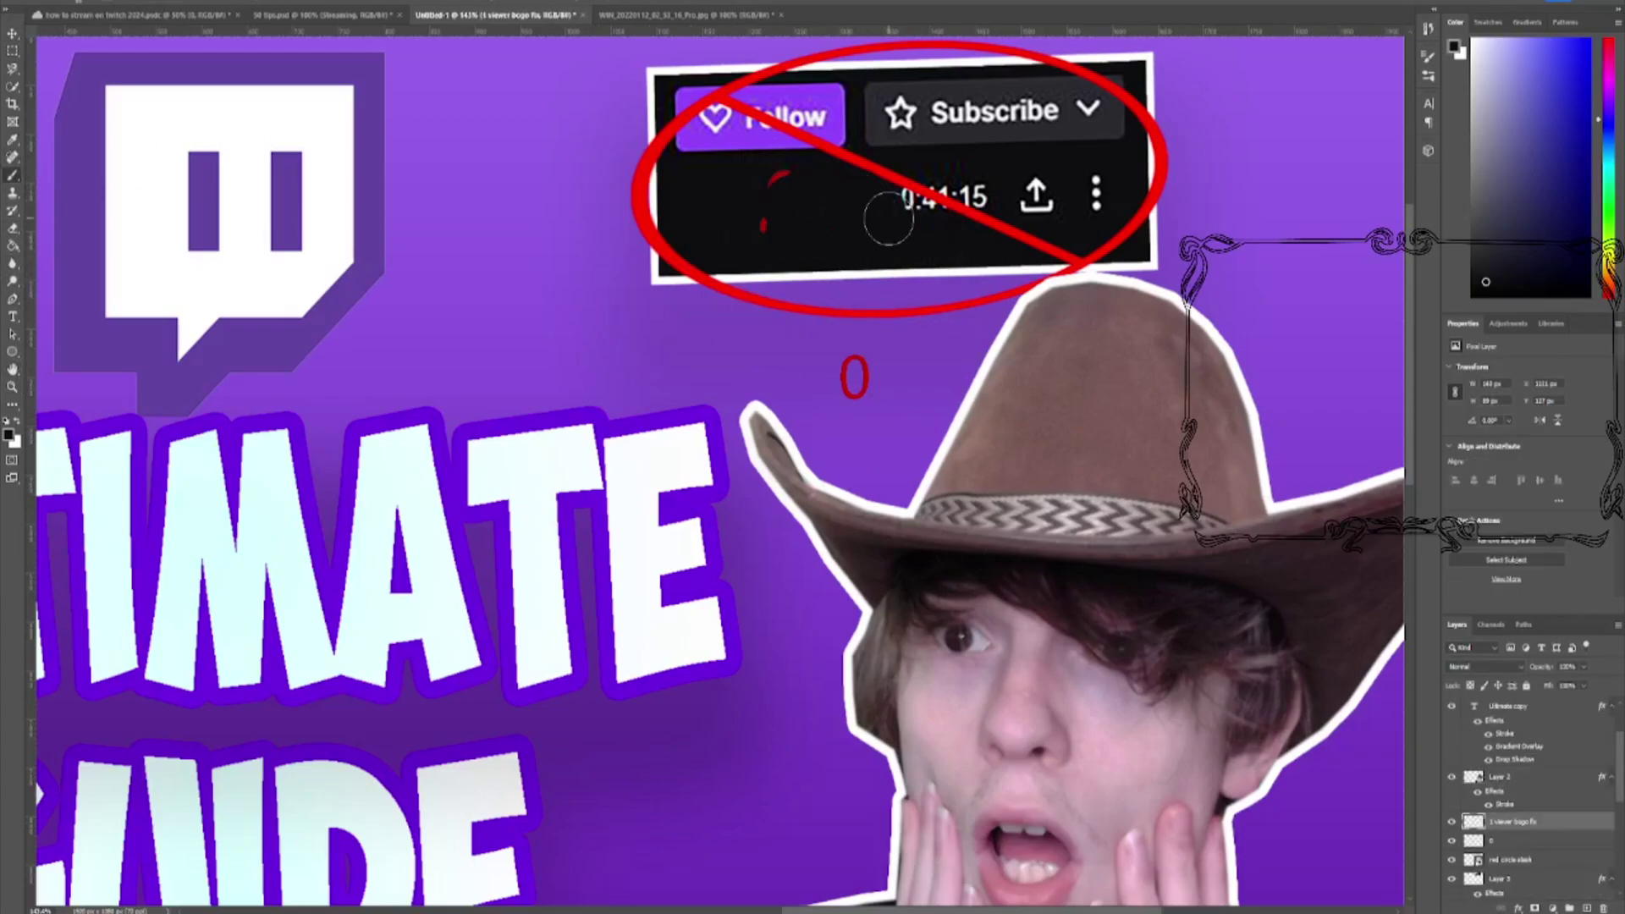
Rearrange the layer order of the 0 and 1 viewer logo fix layers relative to the banner
scroll(1523, 762, "up", 2)
left_click(1524, 724)
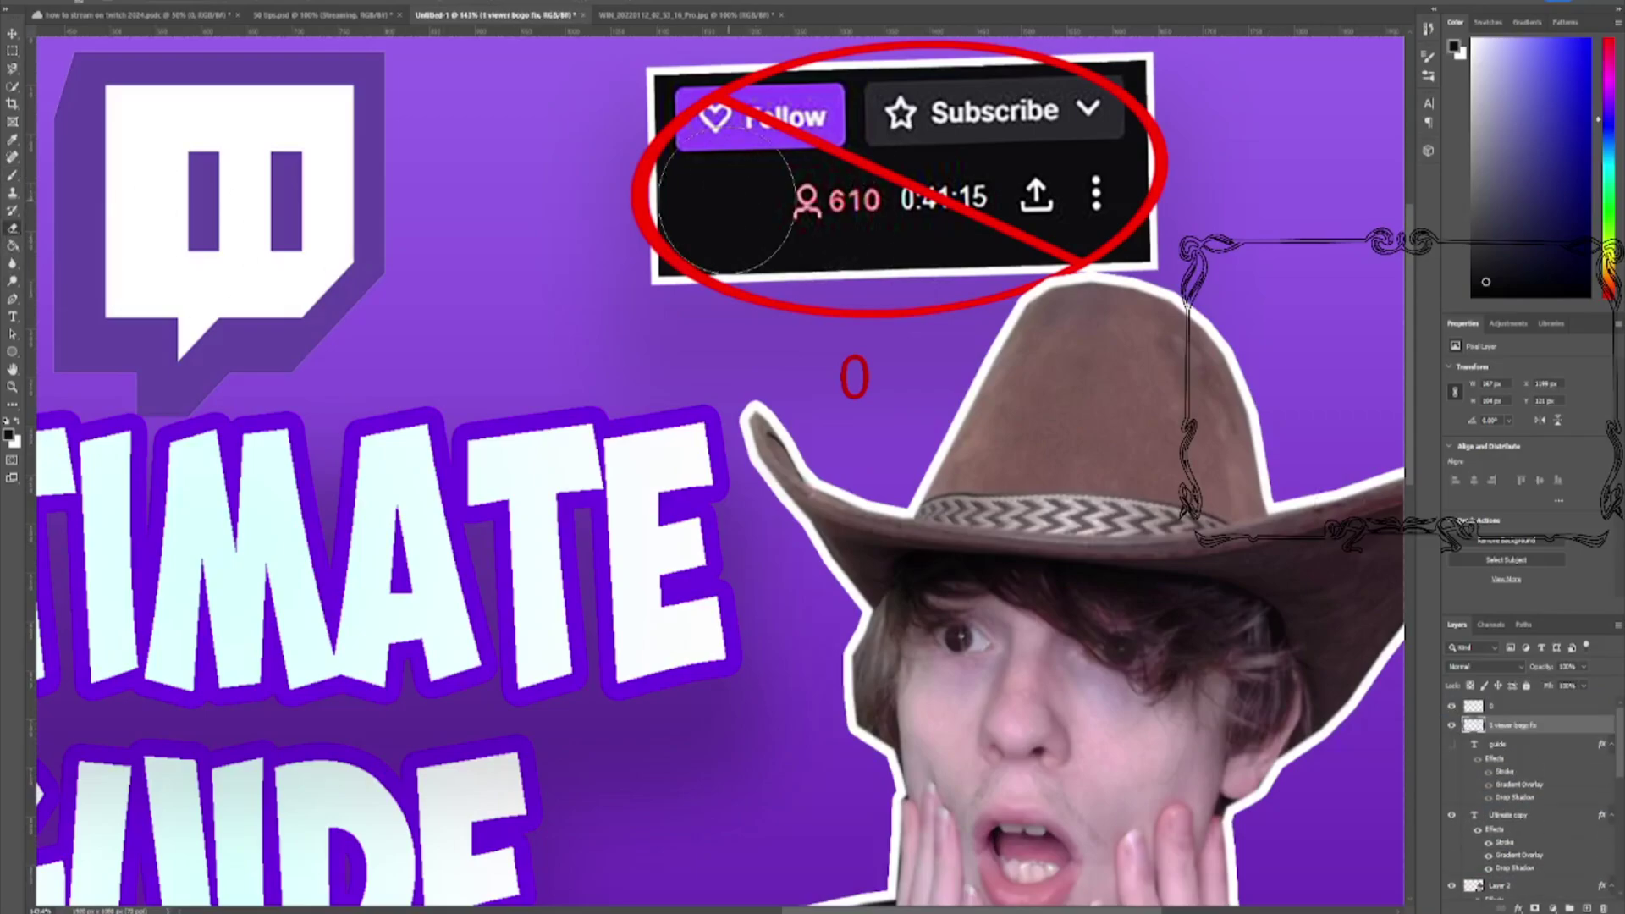
scroll(1524, 761, "down", 3)
left_click_drag(1511, 774, 1520, 769)
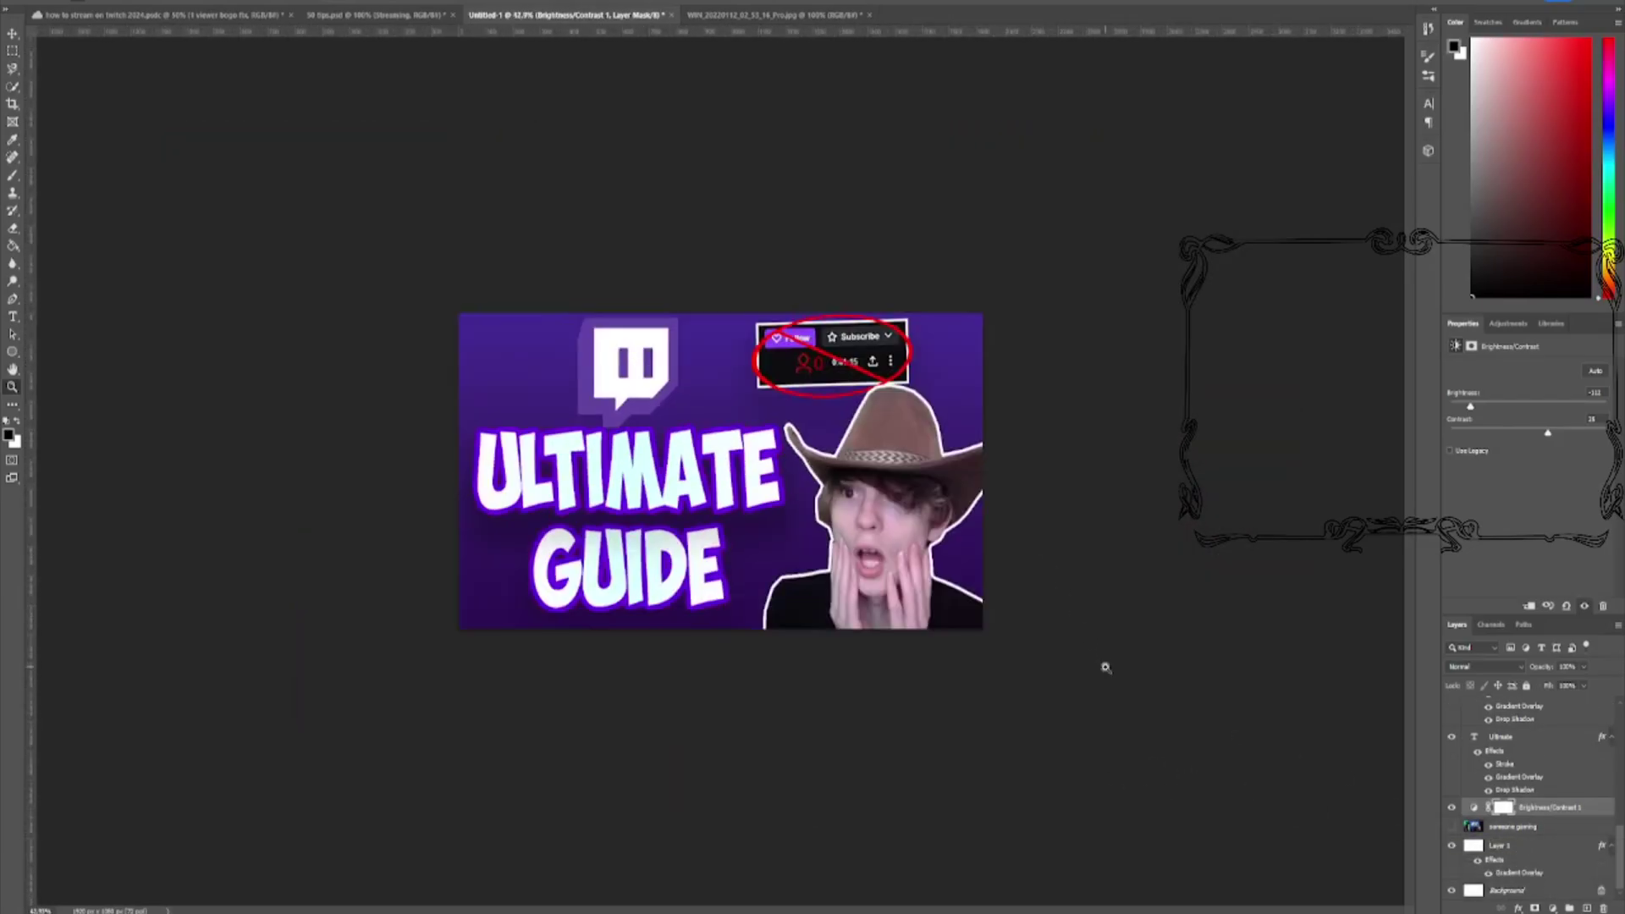
Export the finished ULTIMATE GUIDE thumbnail as an image file
left_click(17, 4)
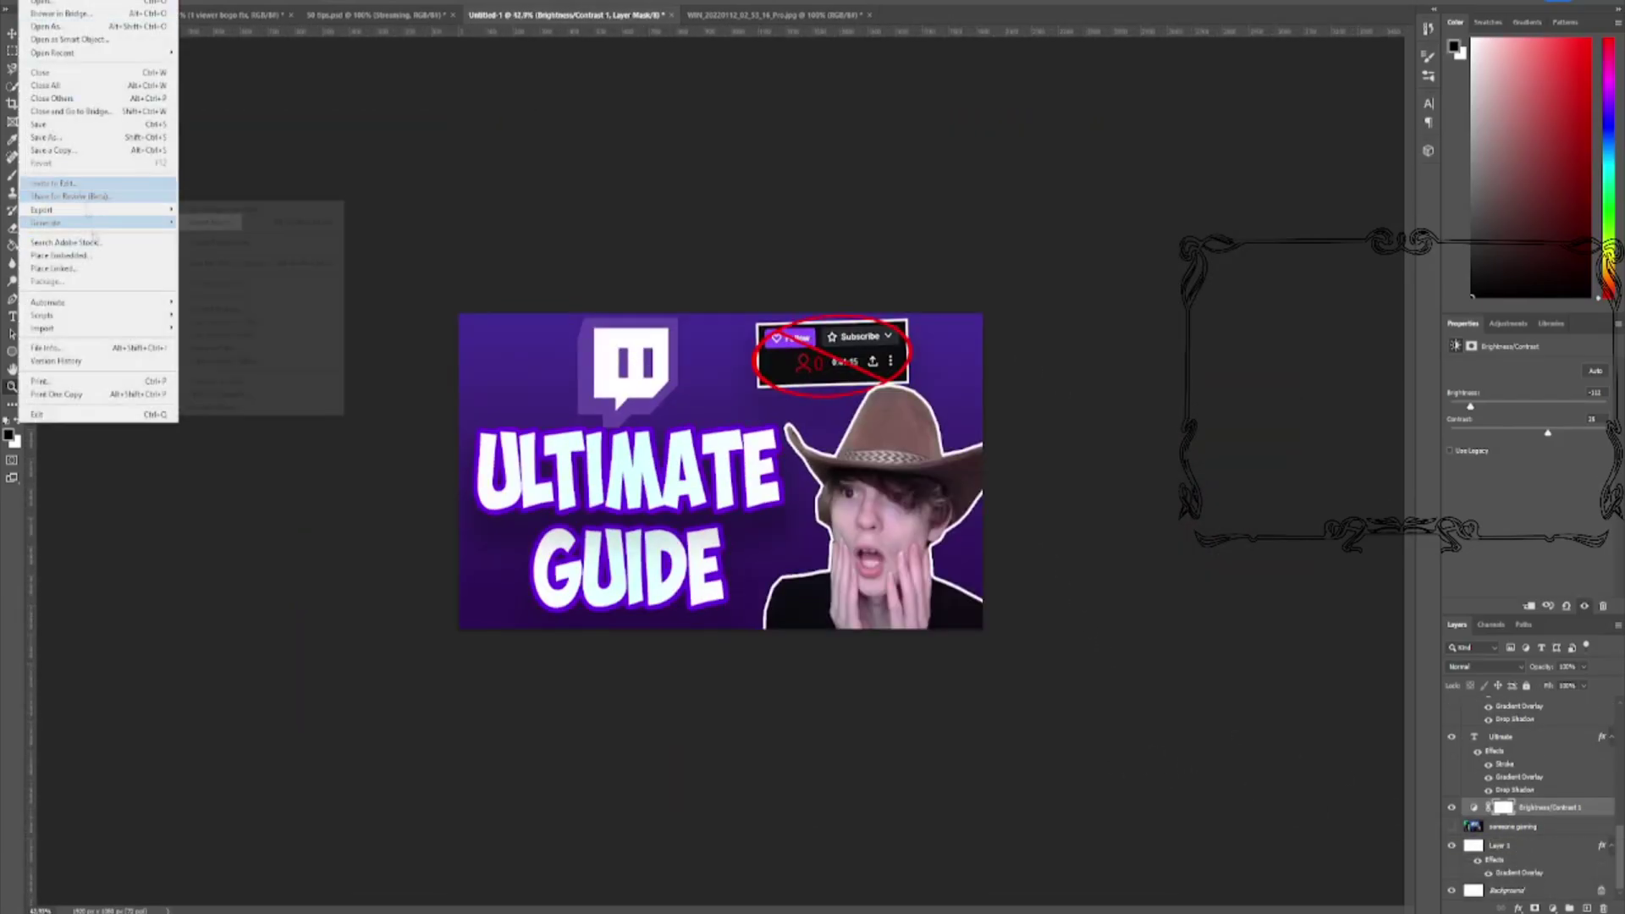
left_click(221, 227)
key("Return")
key("Return")
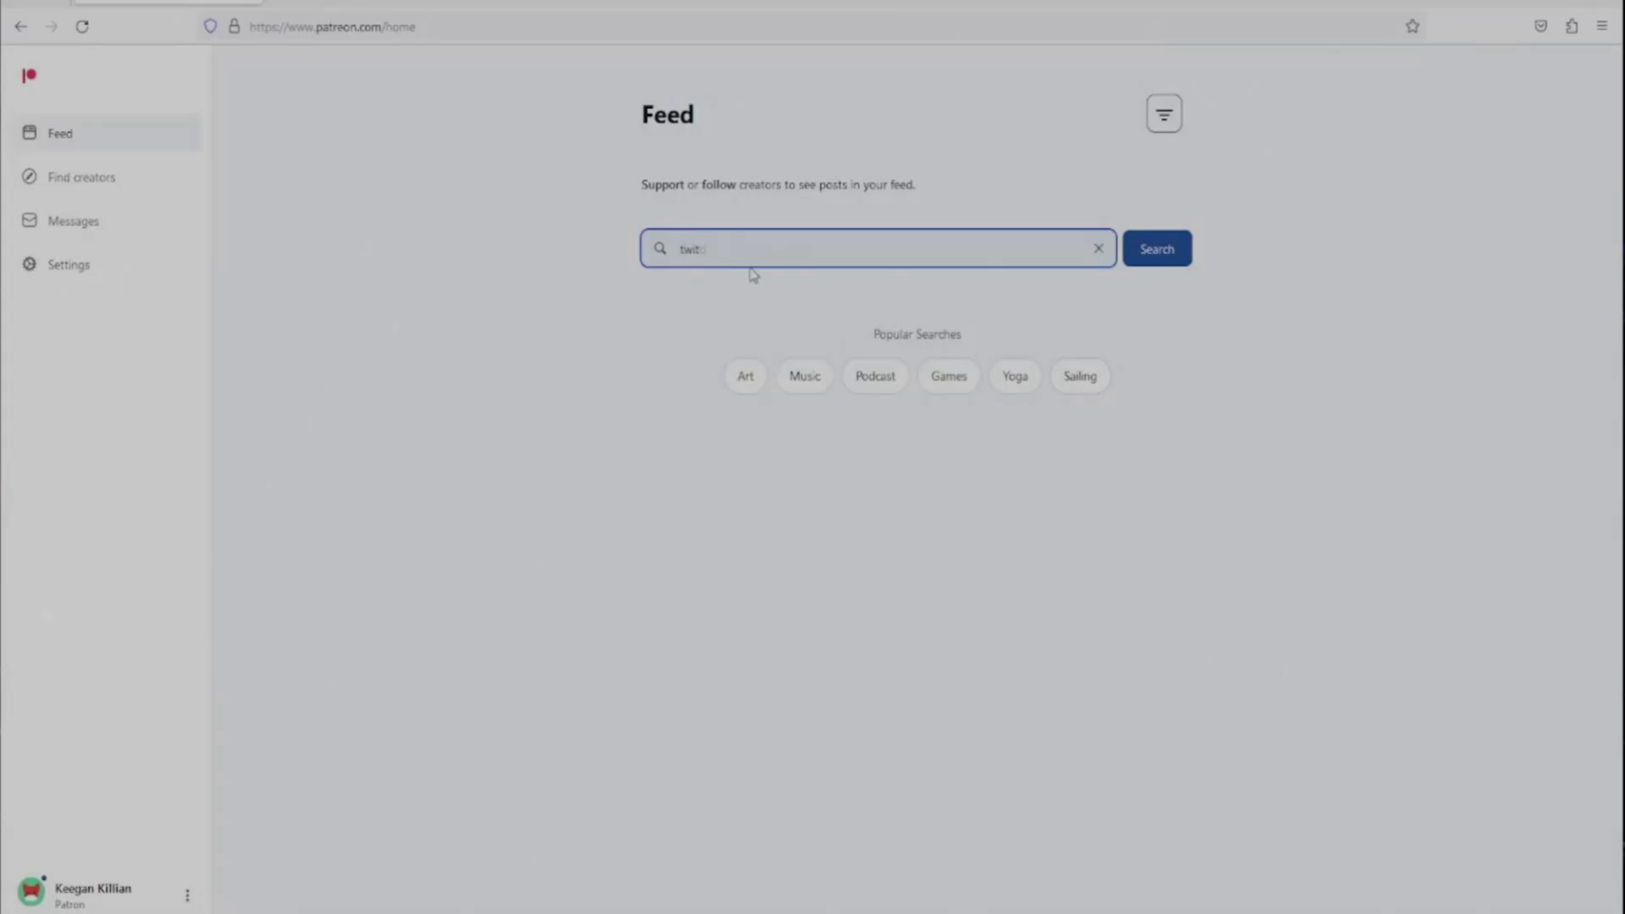
Switch to Patreon in the browser and search the creators for "twitch mana"
type("ch stream")
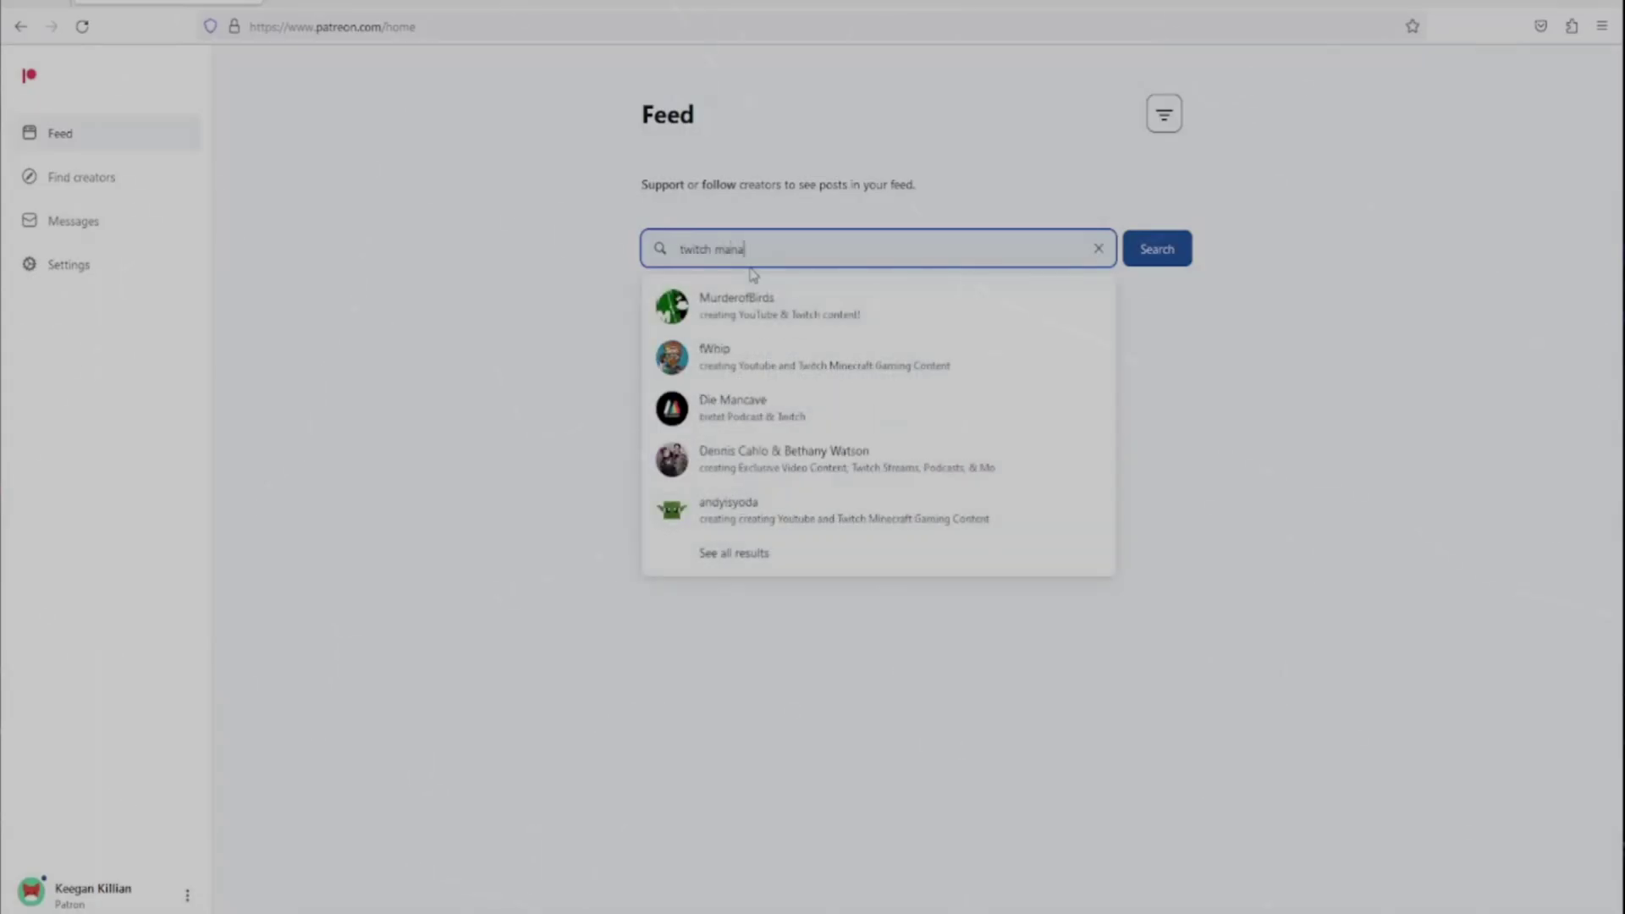